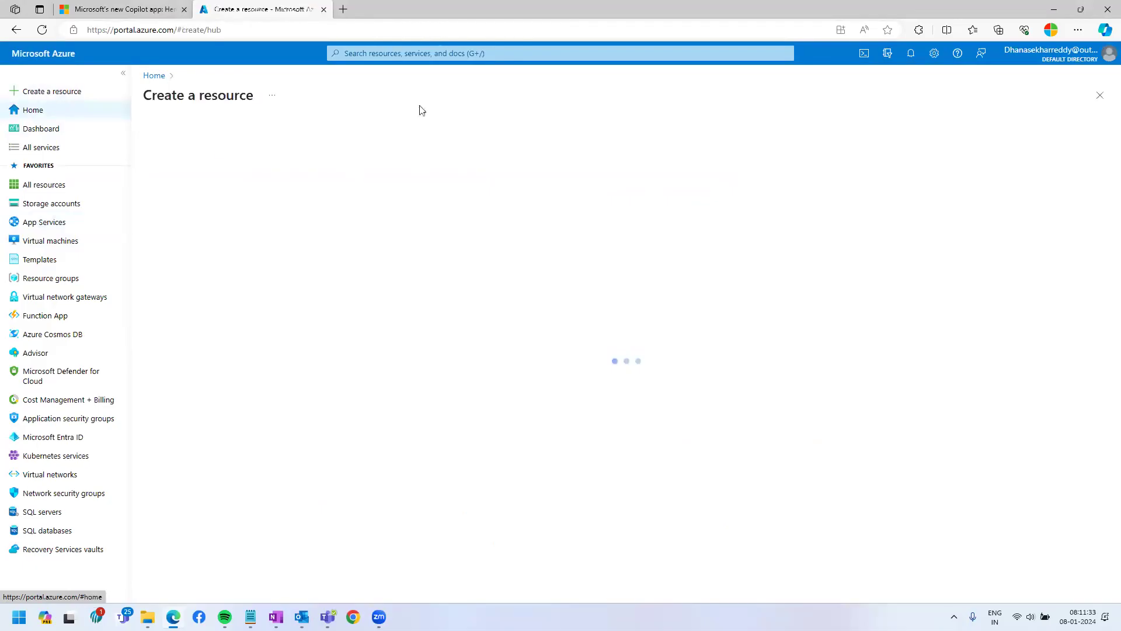
Step: Check the Azure portal notifications, including the subscription's remaining credit alert, and view the storage accounts list
left_click(910, 53)
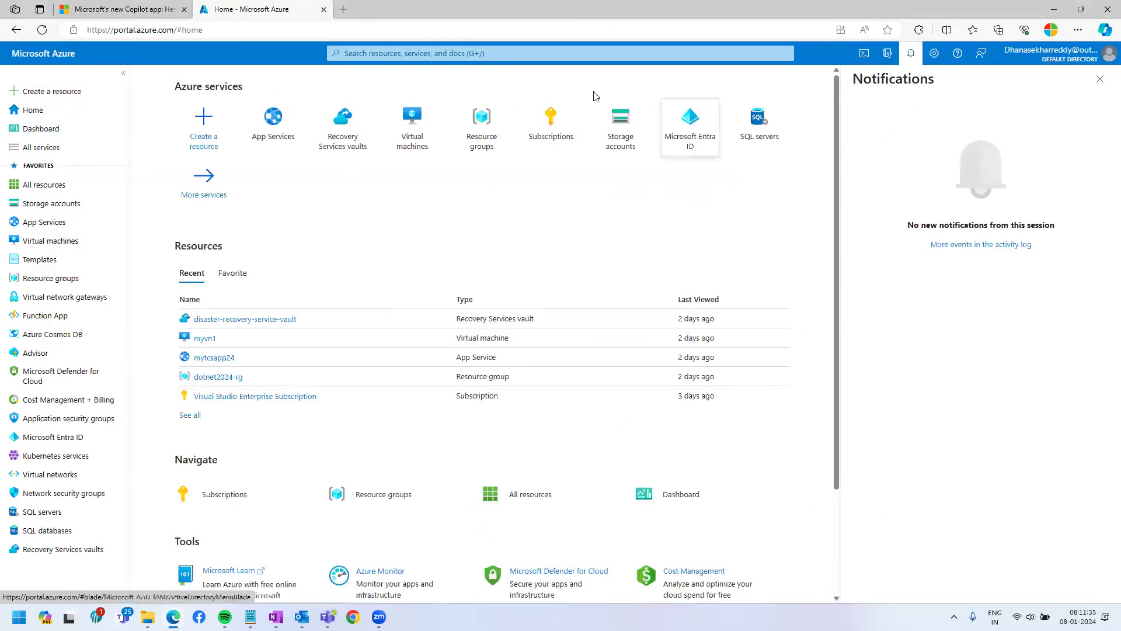
left_click(70, 204)
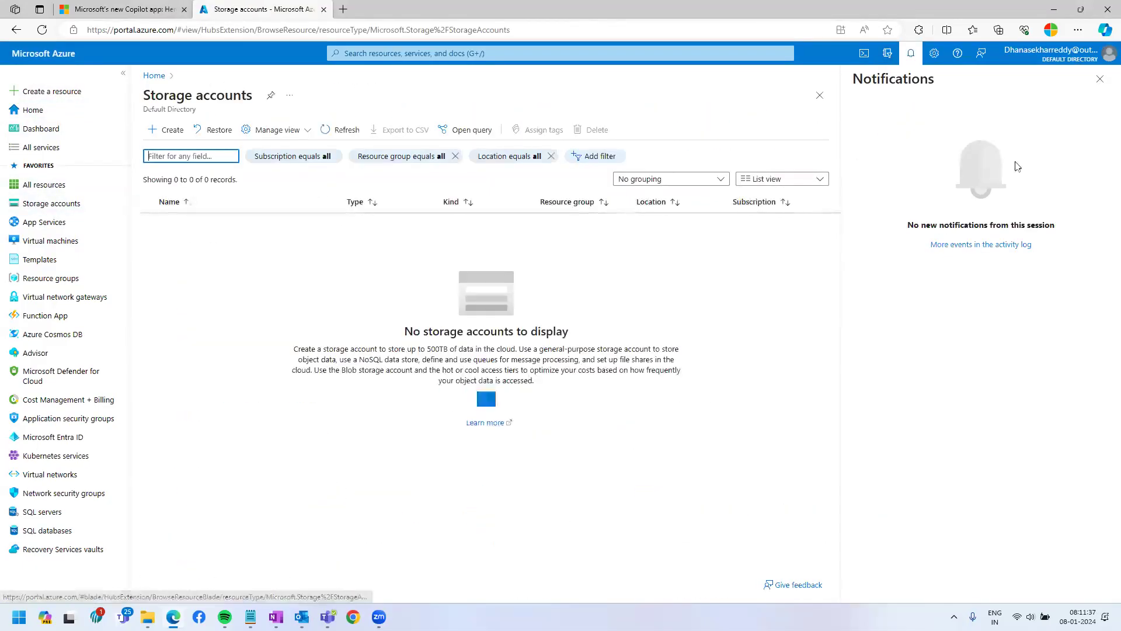
left_click(1101, 80)
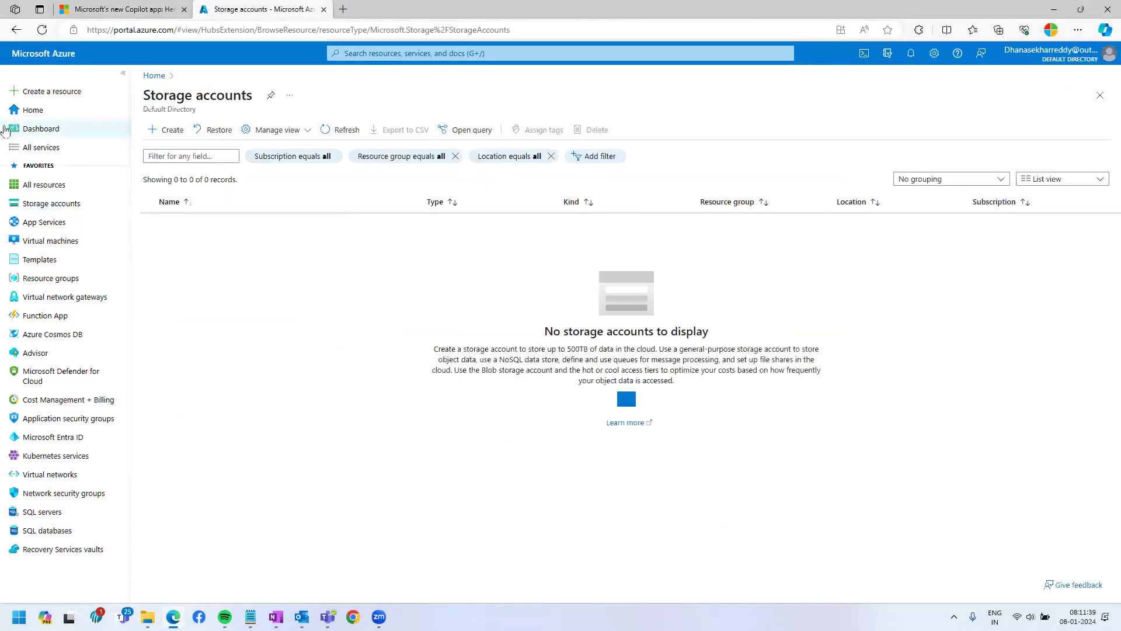
left_click(32, 110)
left_click(909, 56)
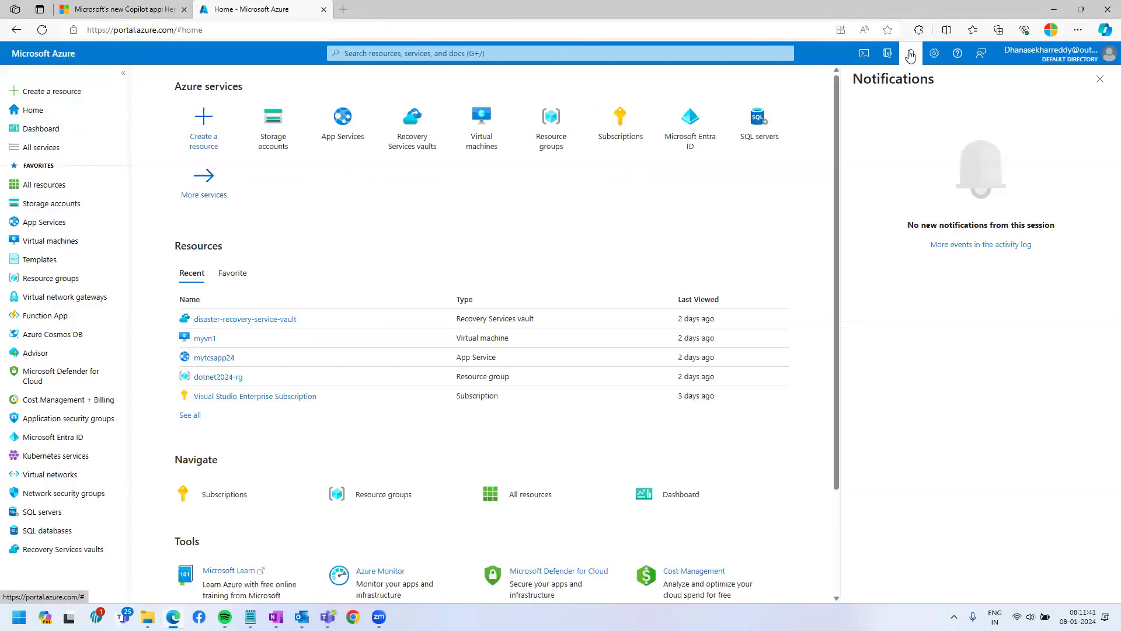
left_click(1100, 80)
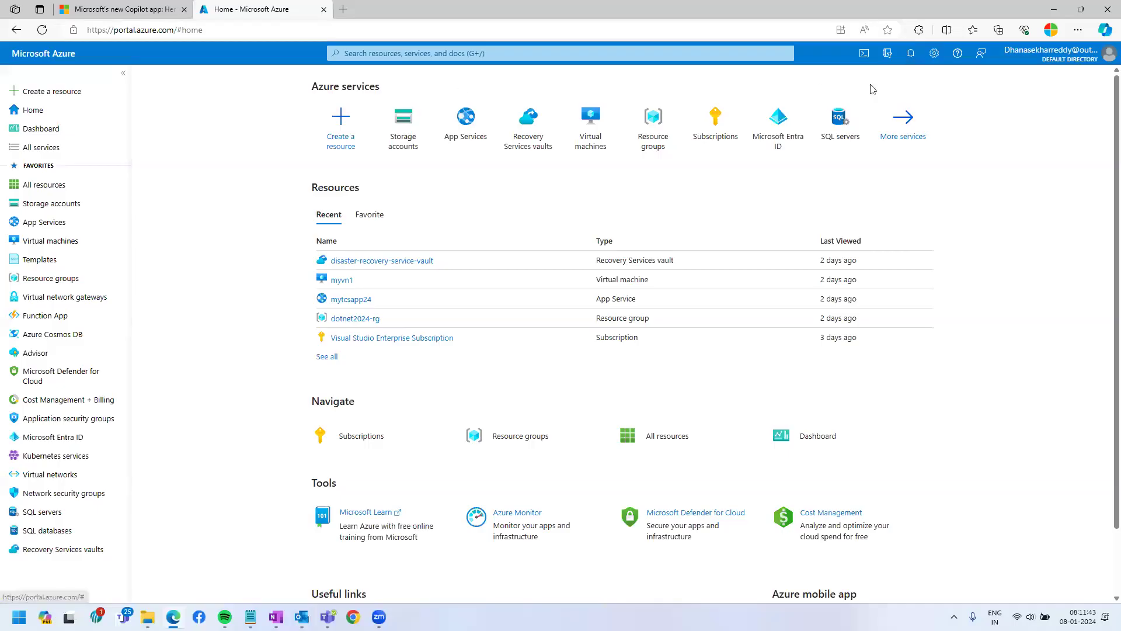
left_click(909, 55)
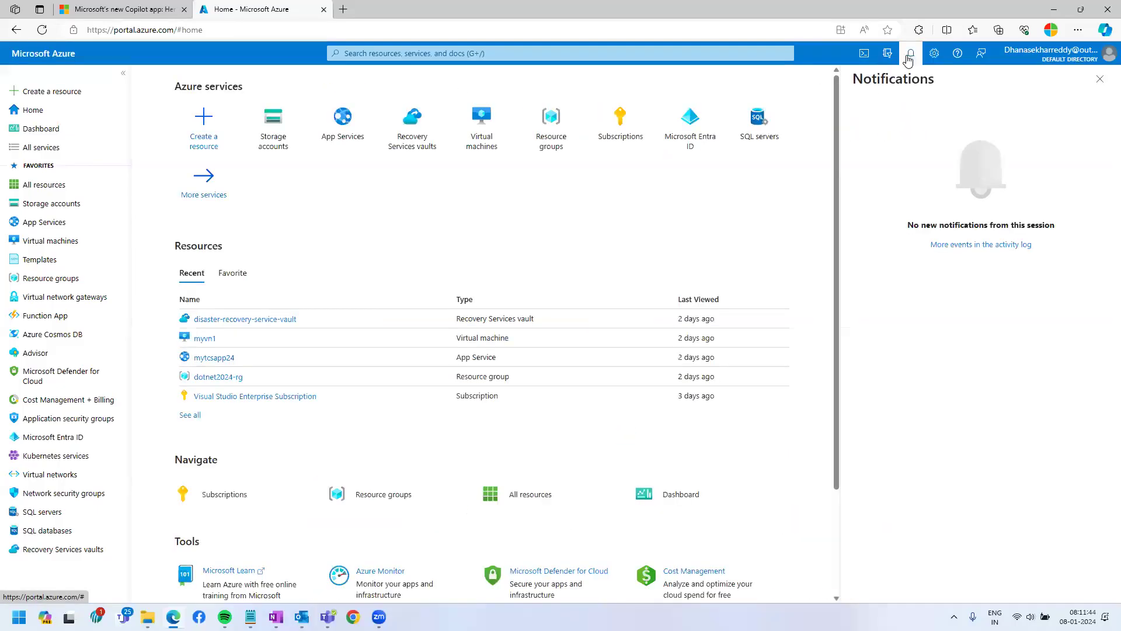
left_click(1097, 78)
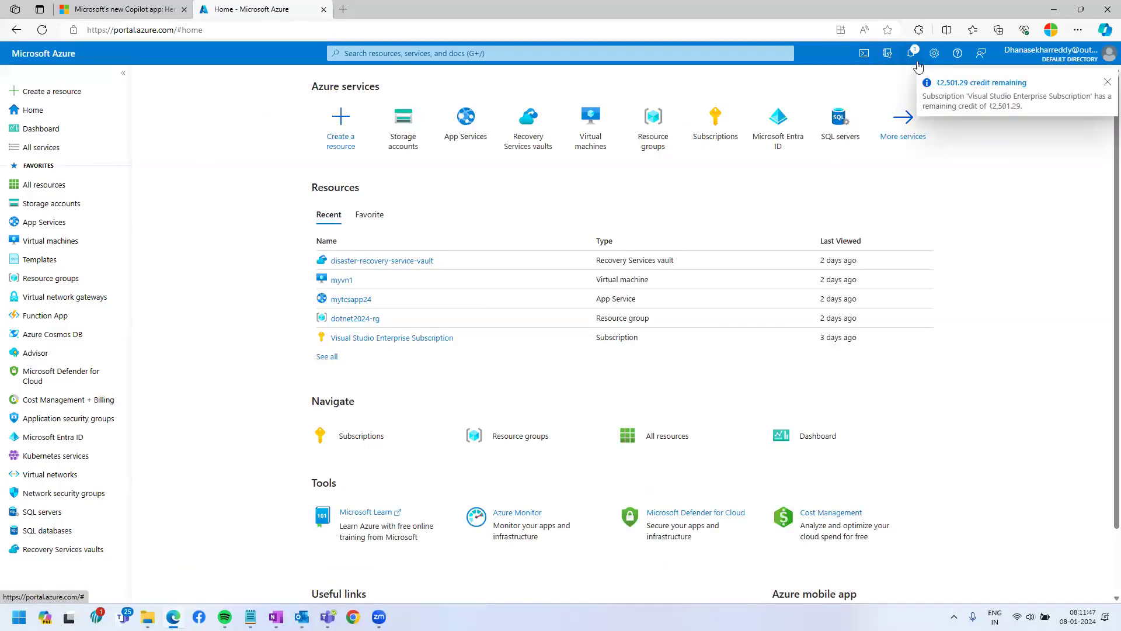
left_click(948, 81)
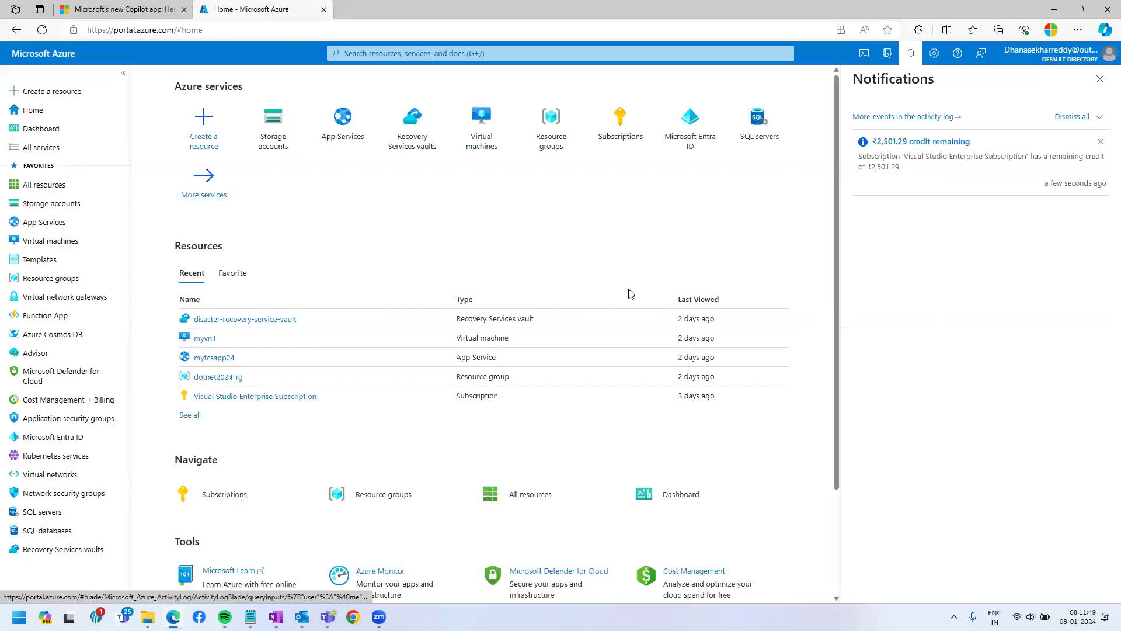
Step: Open the Azure DevOps site dev.azure.com in a new browser tab
left_click(342, 9)
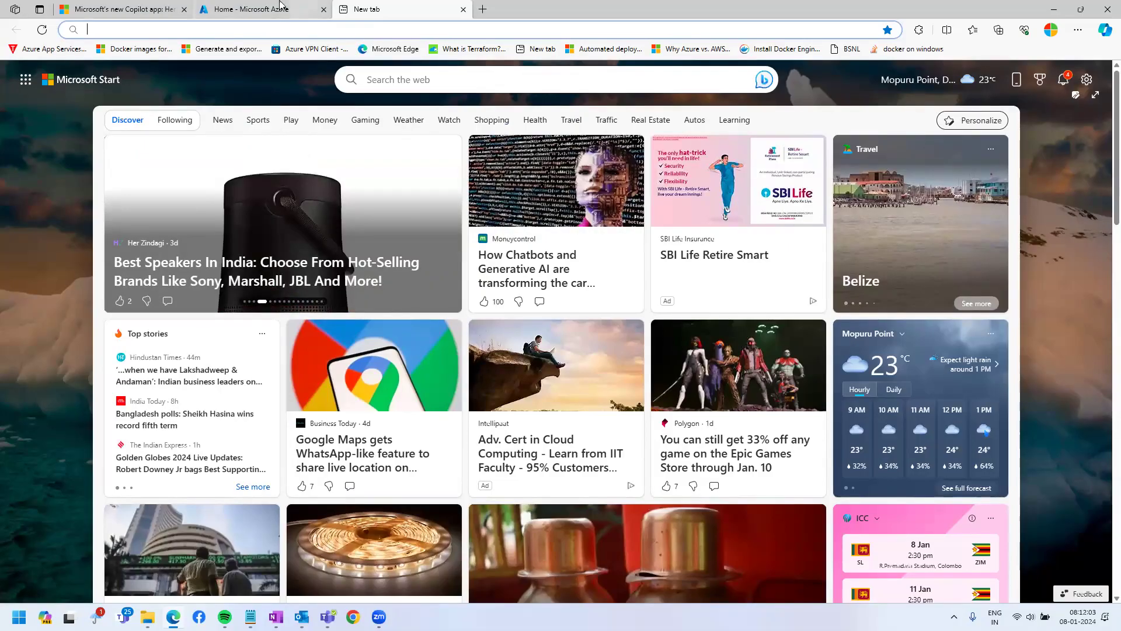
type("de")
type("v")
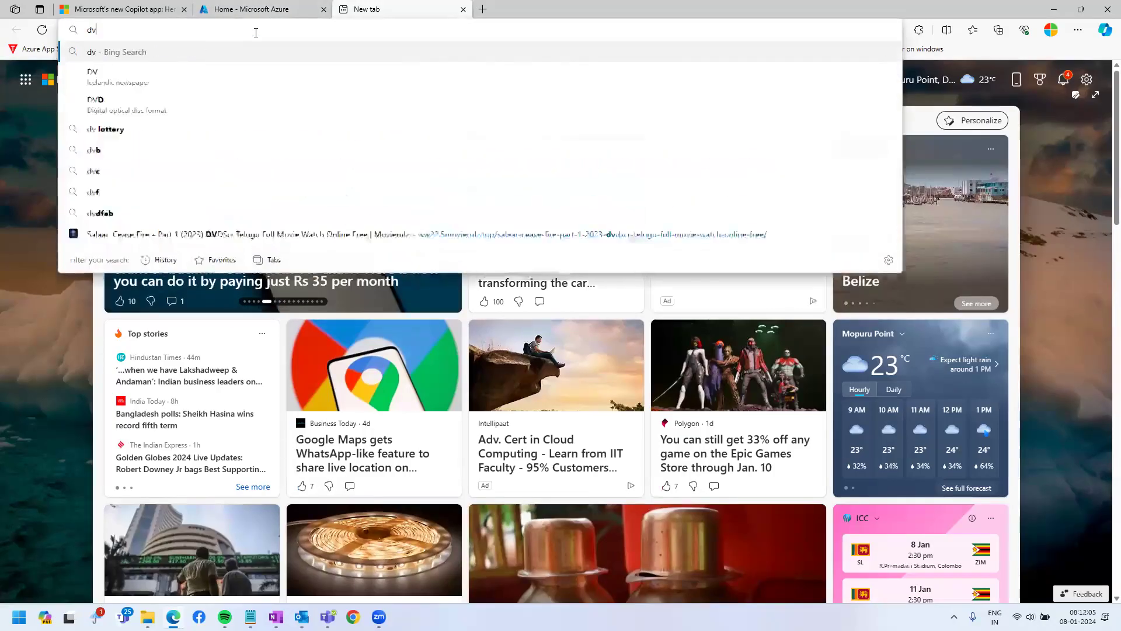
key("Return")
left_click(256, 32)
type("d")
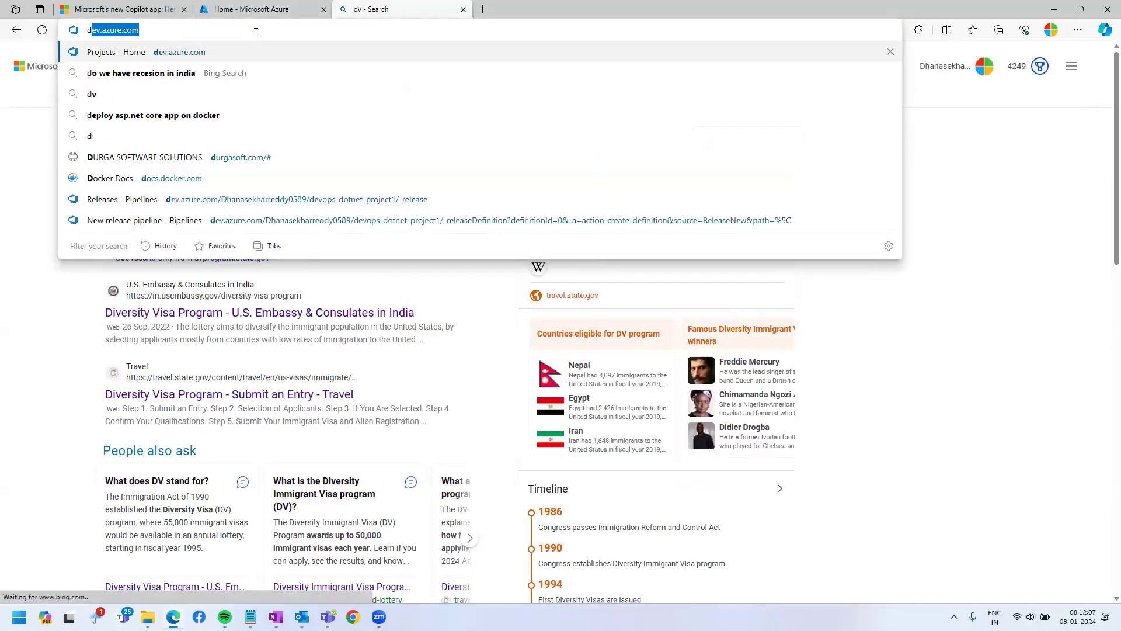
key("Return")
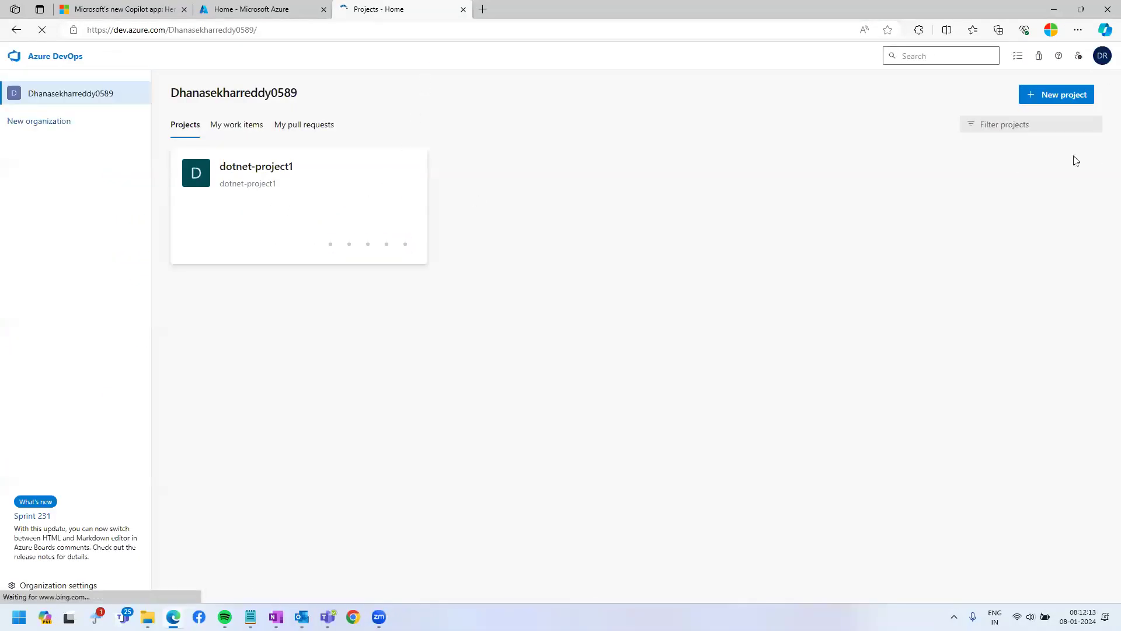
Step: Create a private project named dotnet-projc2, using the same text as its description
left_click(1063, 96)
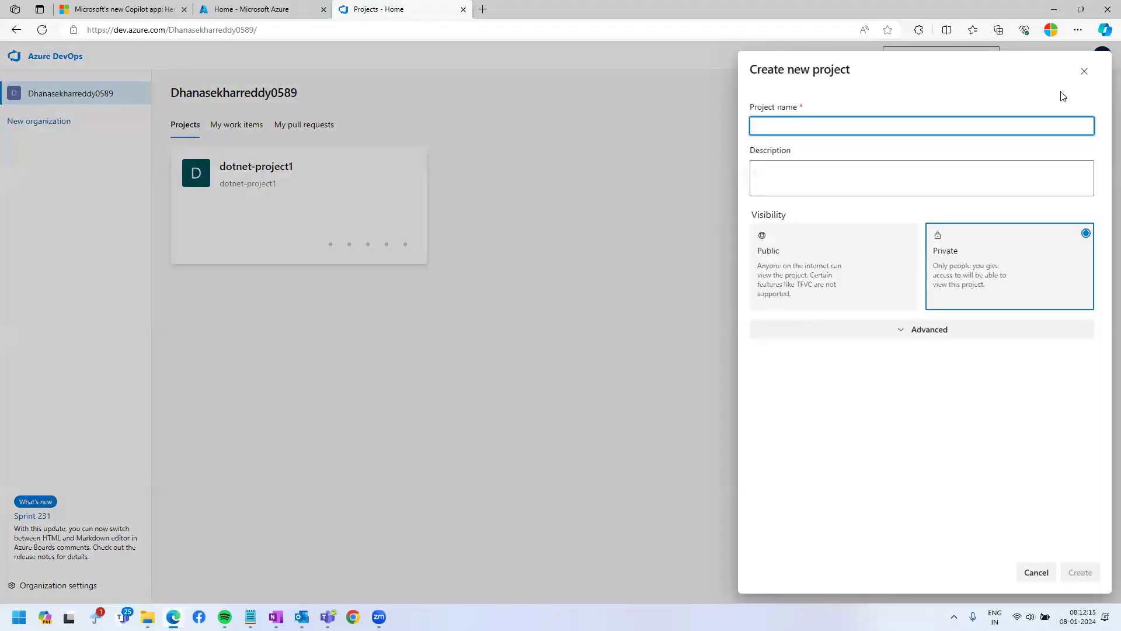
type("dotn")
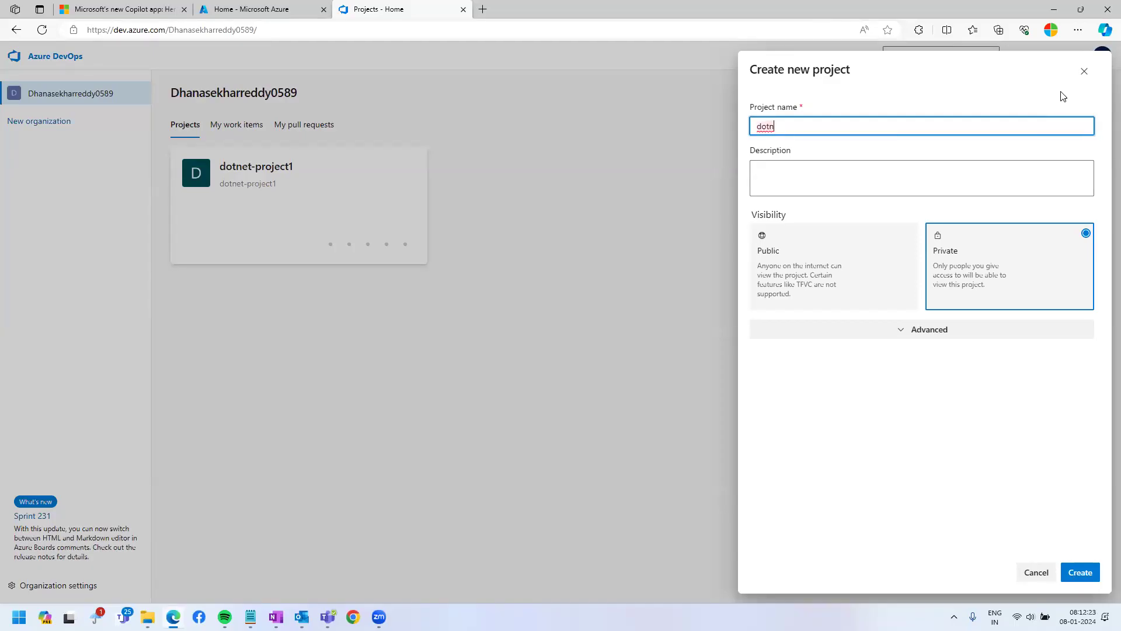
type("et")
left_click_drag(822, 133, 791, 171)
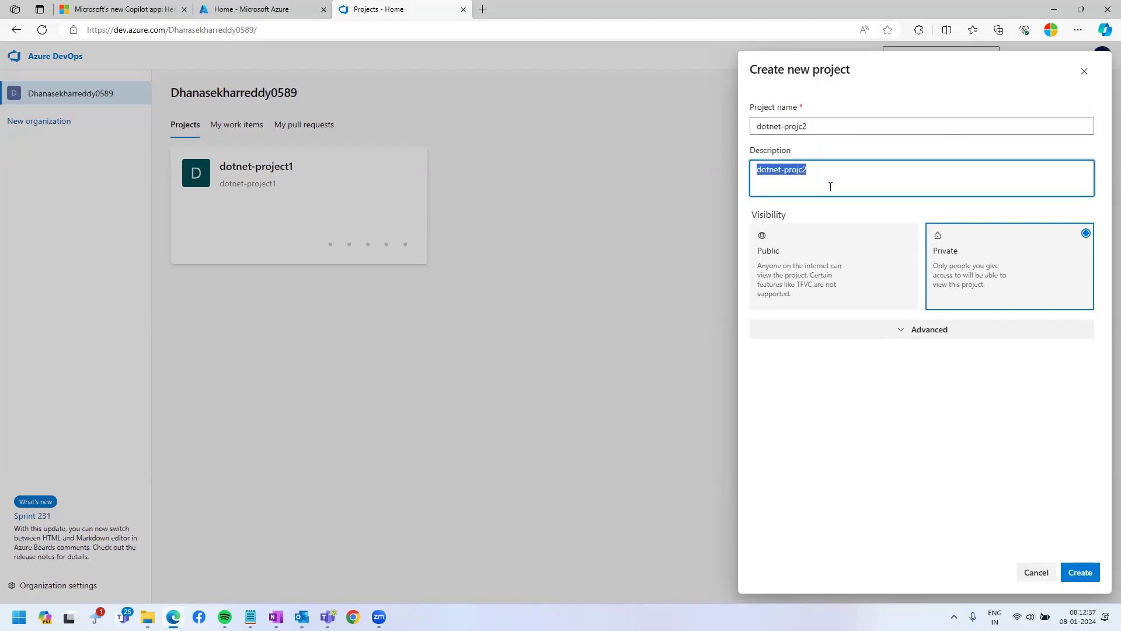
left_click(1080, 572)
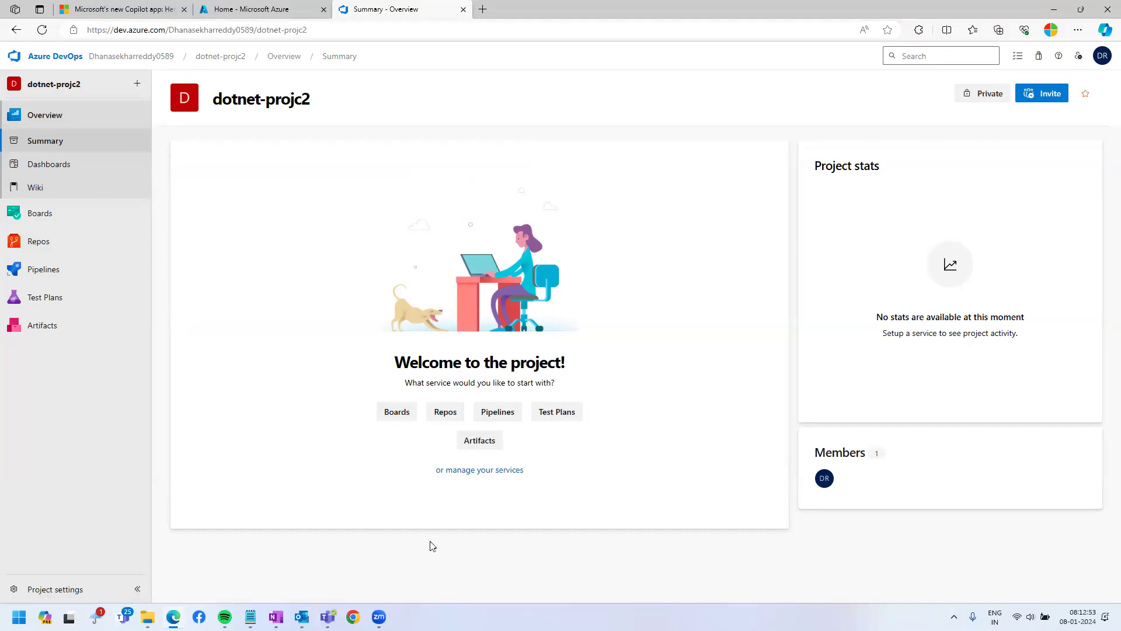
Step: Open the new project's empty repository and initialize its main branch with a README
mouse_move(58, 216)
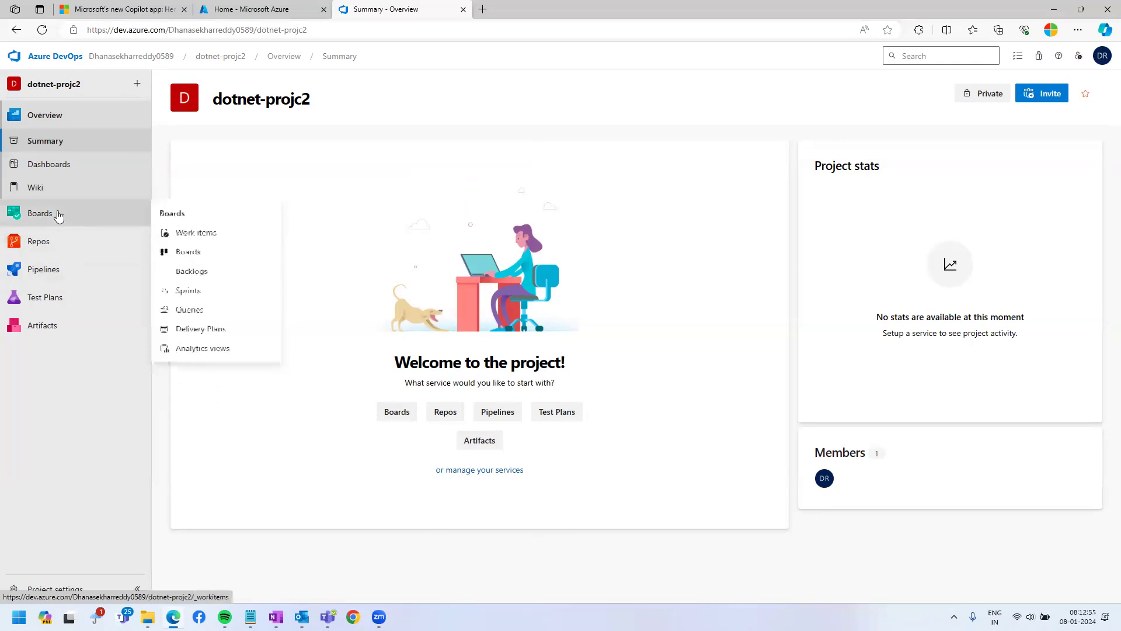
left_click(60, 242)
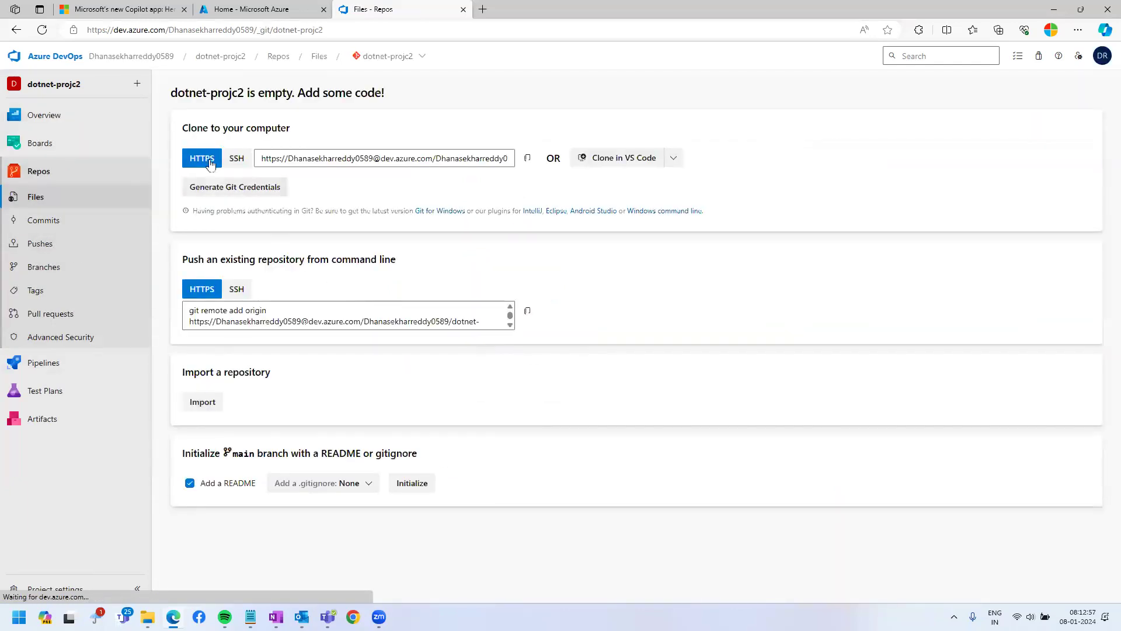
left_click(420, 491)
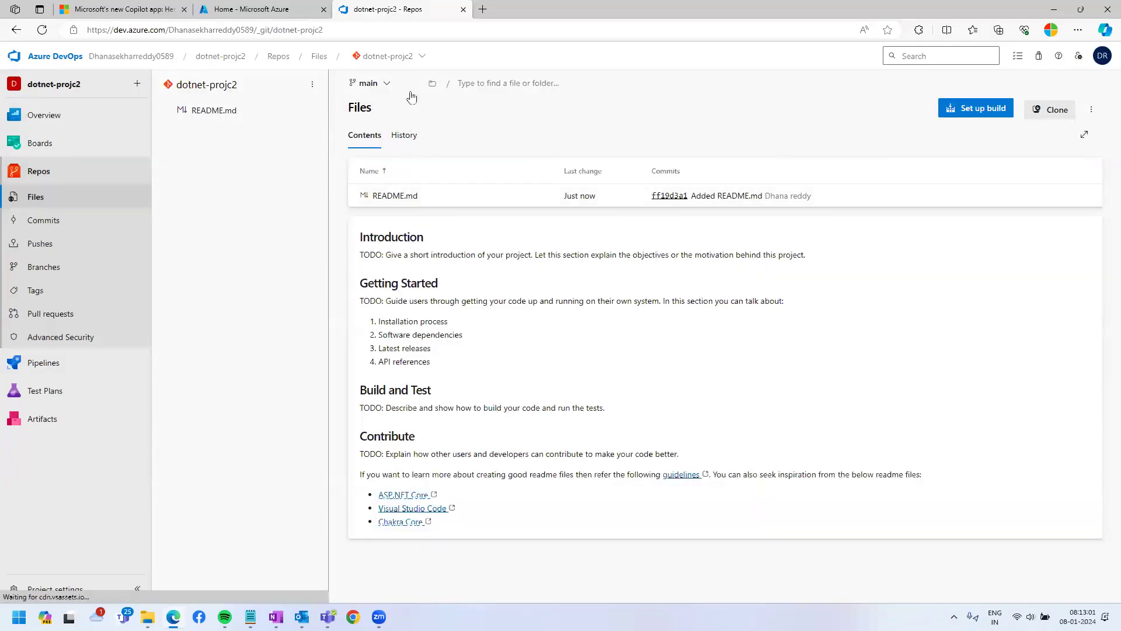
Step: Delete README.md from the repository, commit the deletion to main, and dismiss the commit notice
left_click(1086, 196)
left_click(999, 260)
left_click(1077, 574)
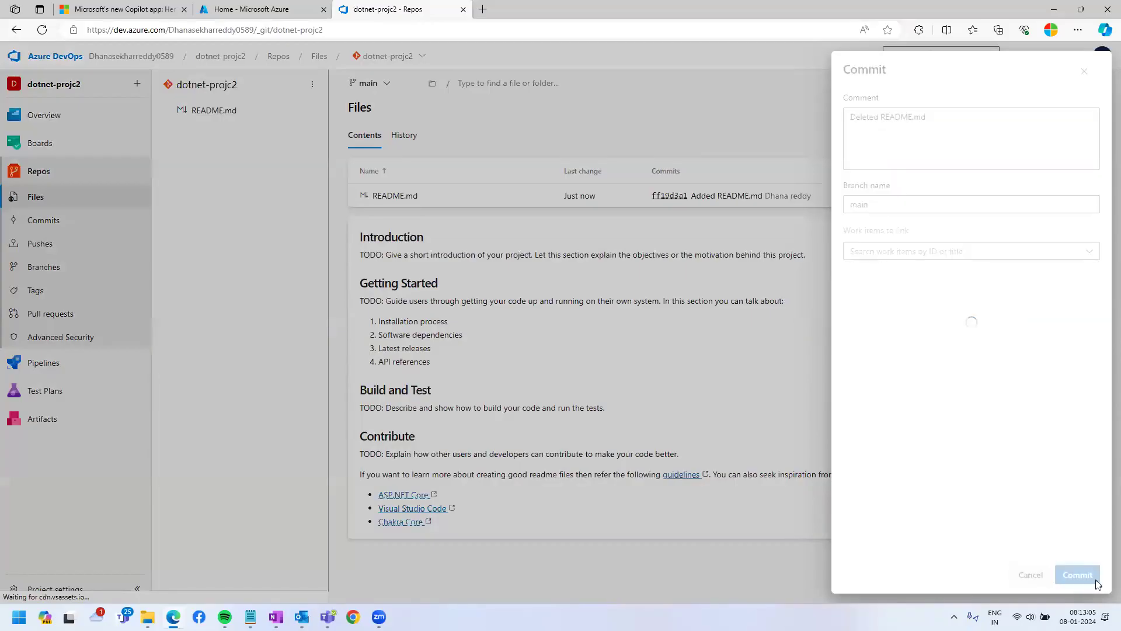
left_click(1088, 177)
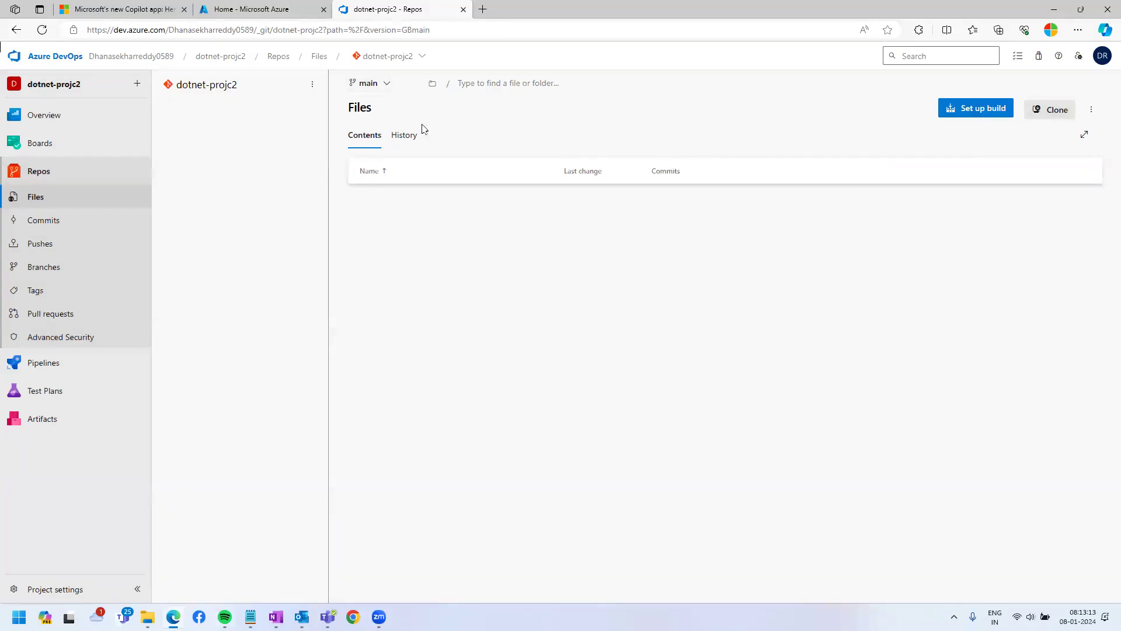
Step: Shrink the browser window to expose the desktop, then upload the desktop index.html file to the repository and commit it to main
double_click(531, 17)
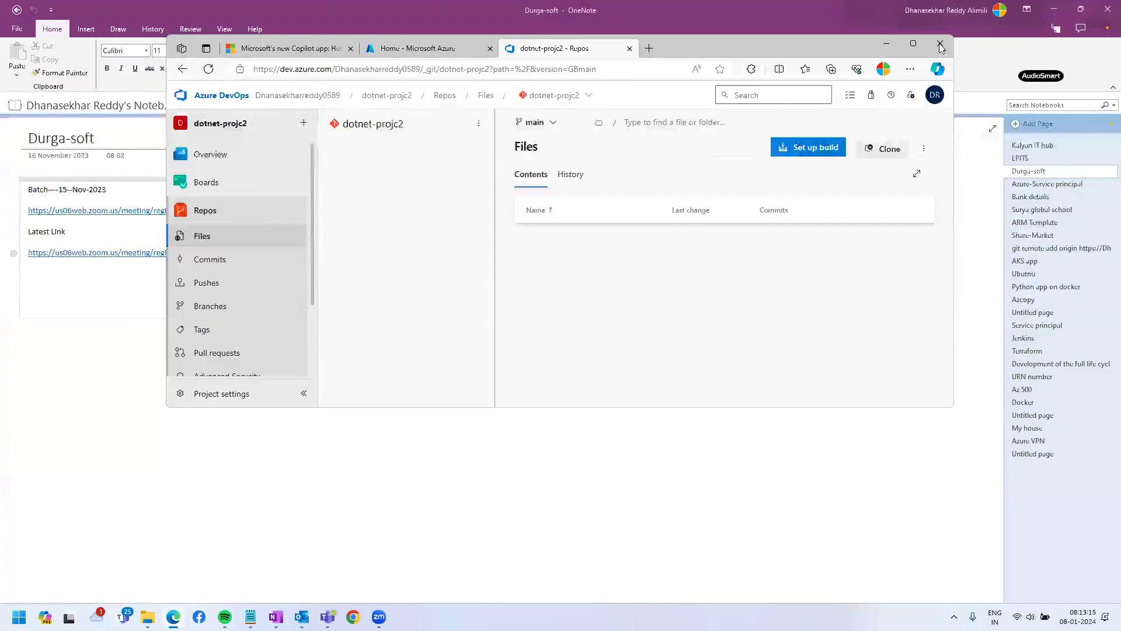
left_click(1051, 12)
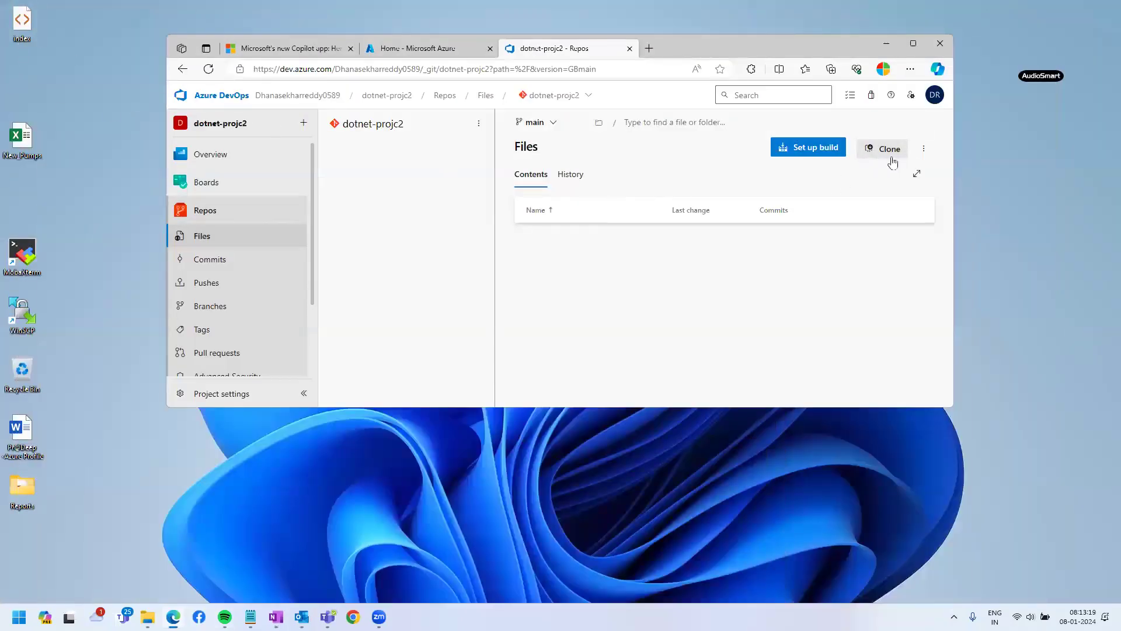
left_click(922, 147)
left_click(841, 222)
left_click_drag(30, 22, 841, 147)
left_click(905, 379)
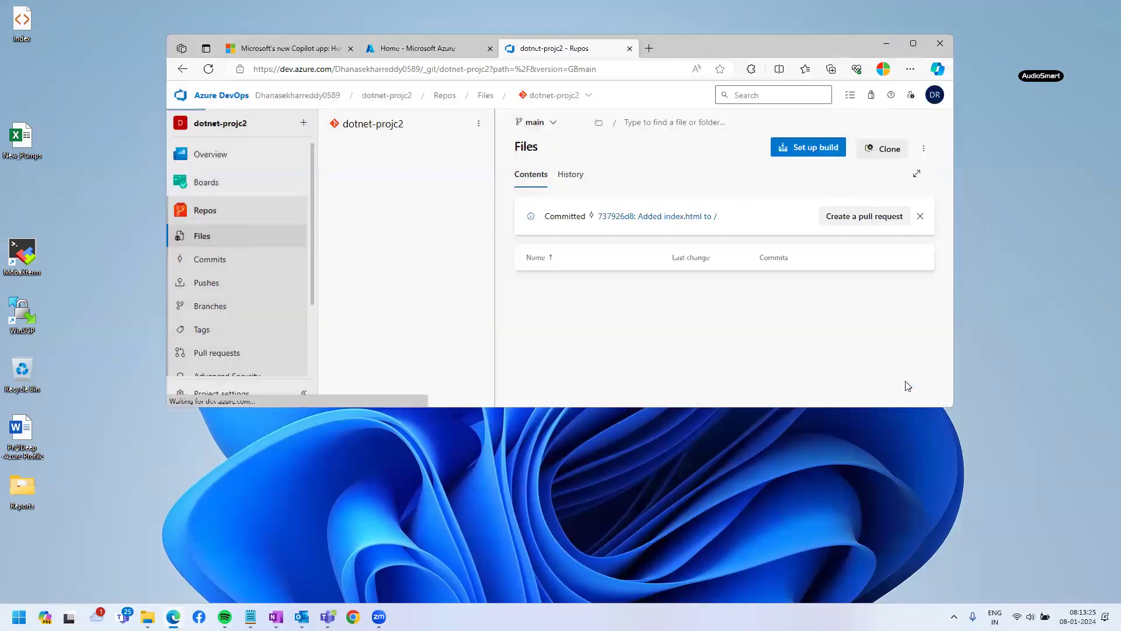
Step: Rename the index file on the desktop to "index1."
left_click(24, 21)
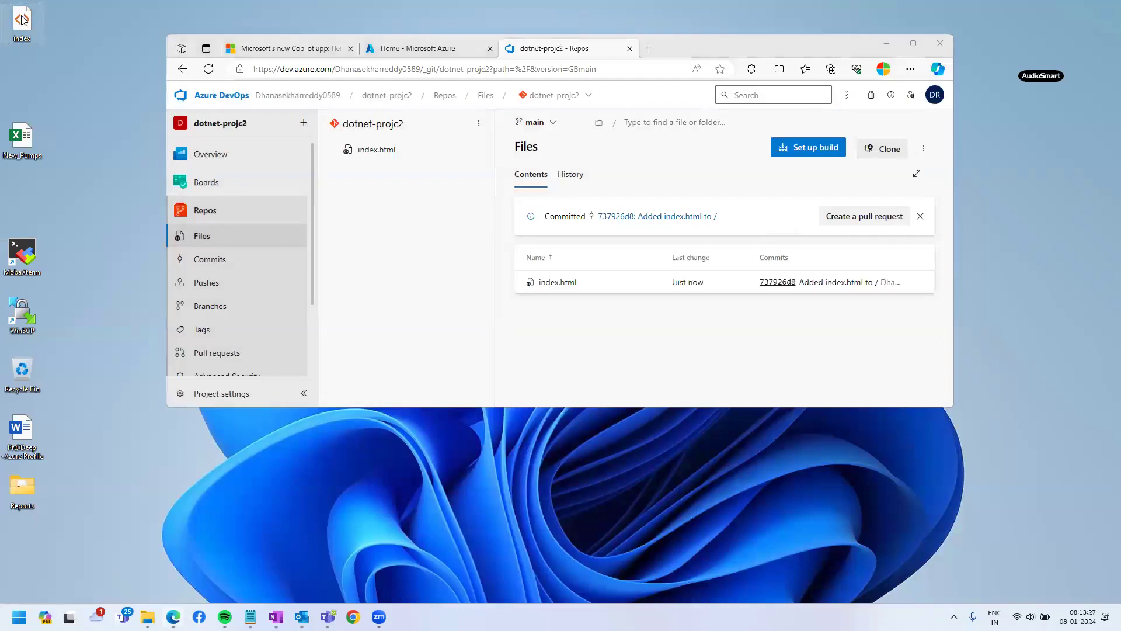
right_click(22, 20)
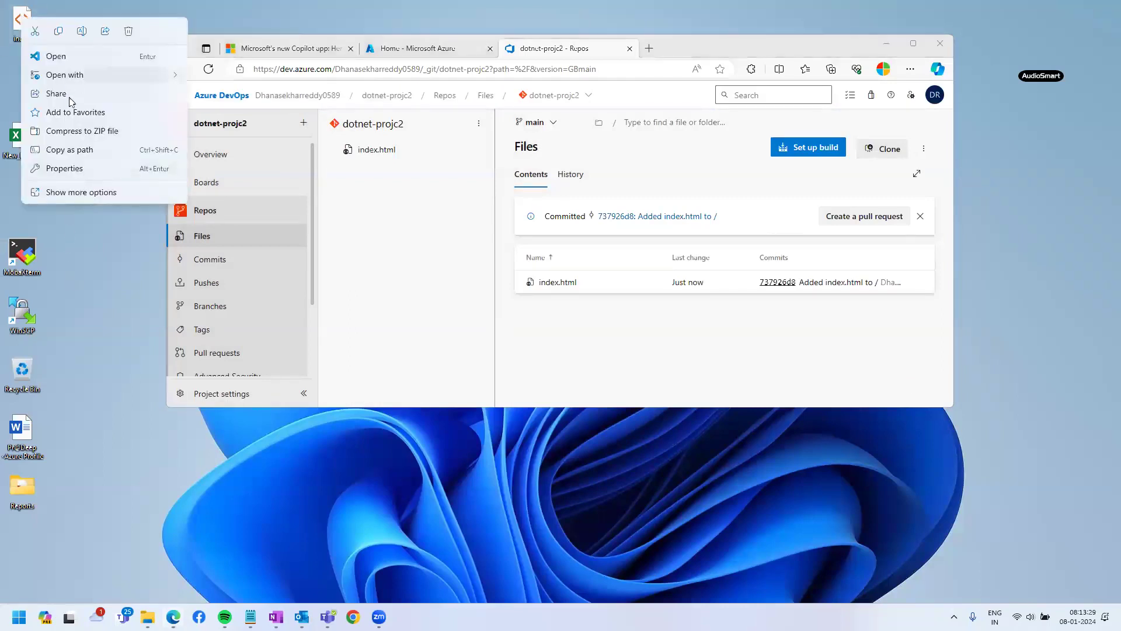
left_click(82, 192)
left_click(94, 298)
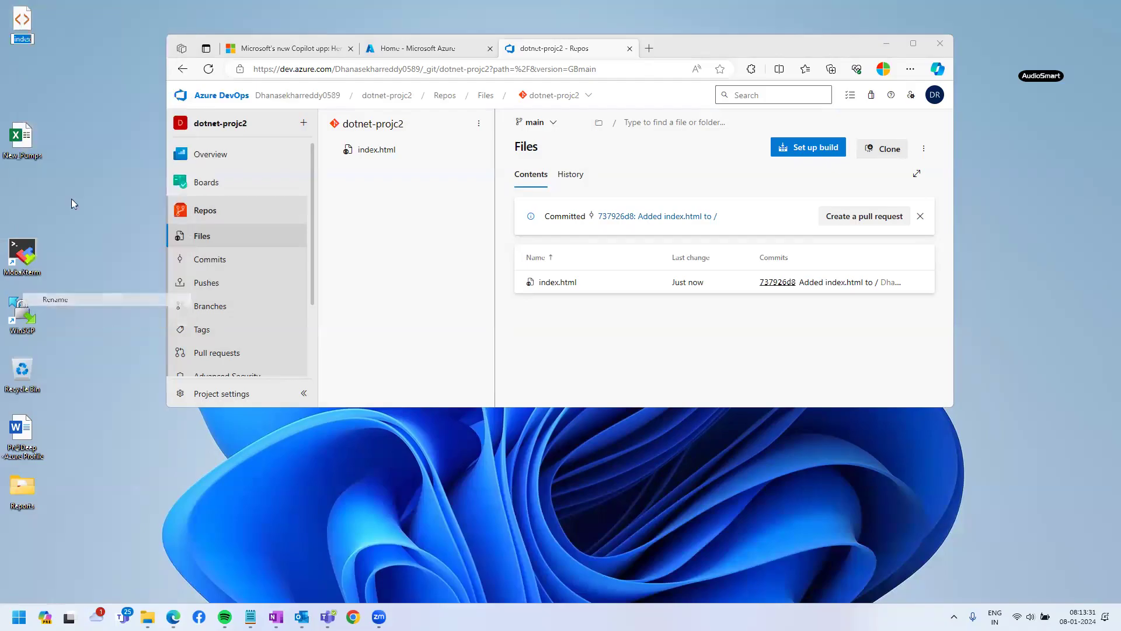
type("1")
key("Return")
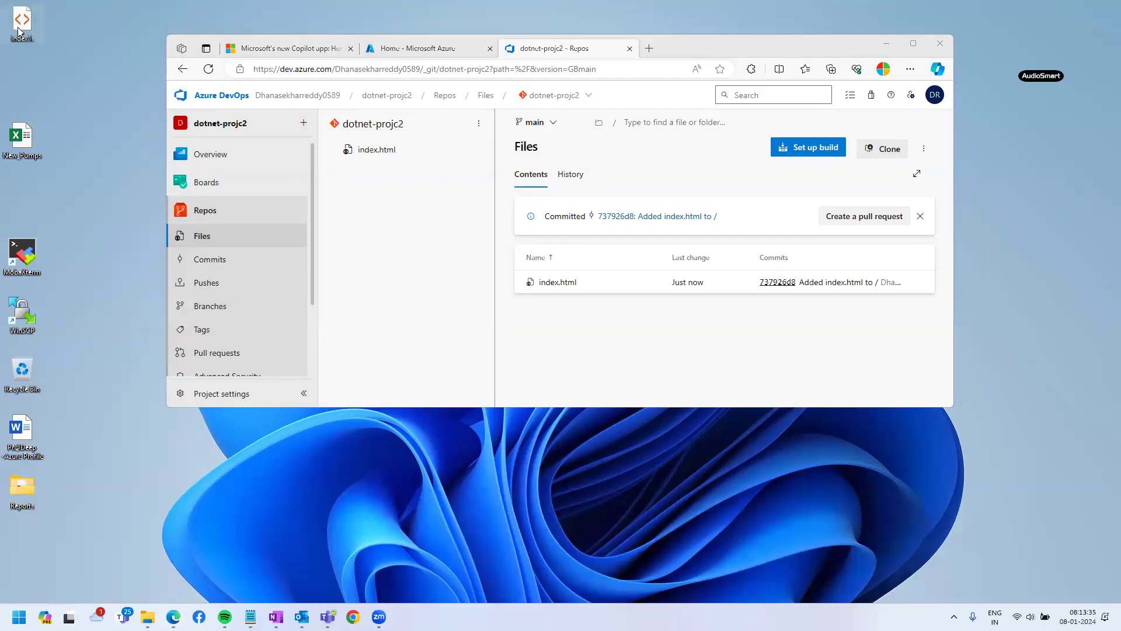
Step: Upload index1..html from the desktop to the repository, commit it to main, and restore the browser to full size
left_click_drag(18, 35, 766, 278)
left_click(895, 380)
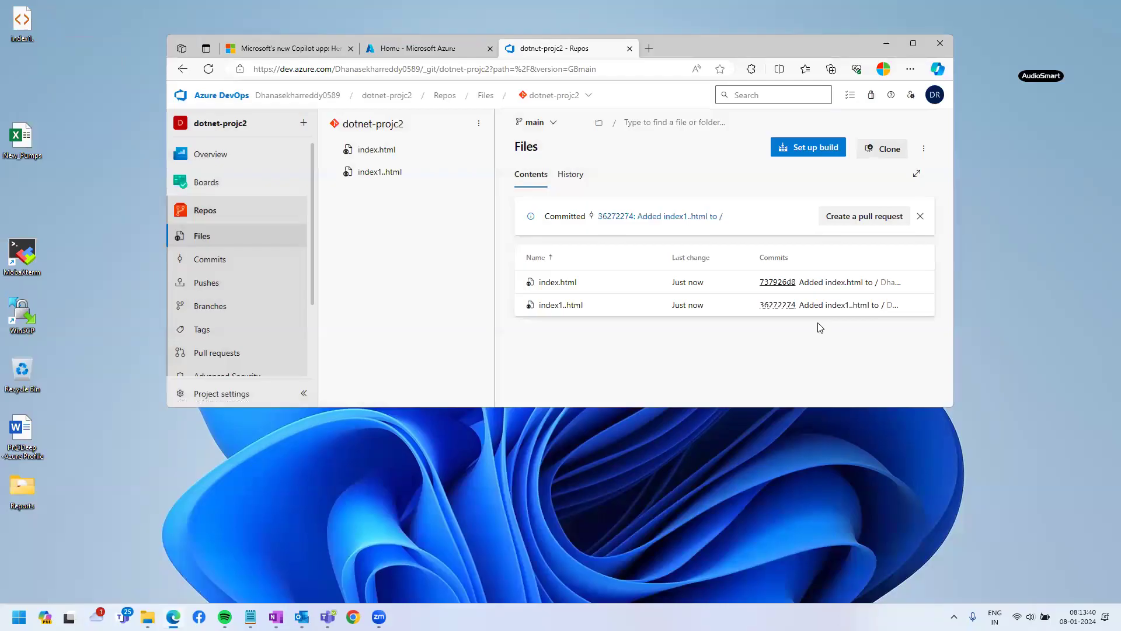
left_click(920, 216)
left_click(915, 45)
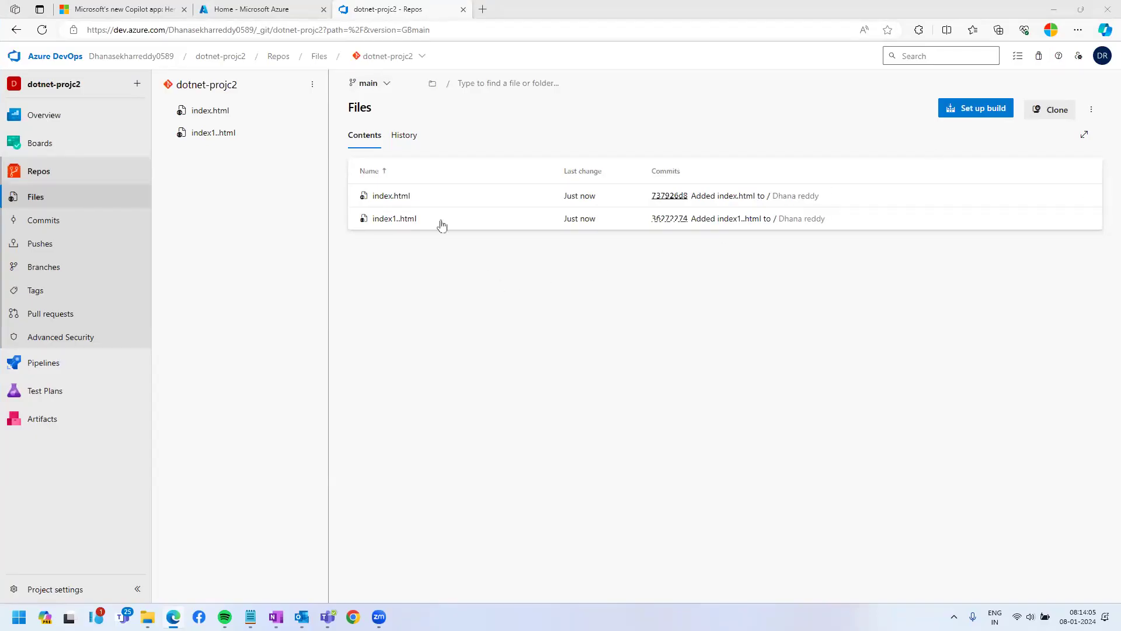
Step: Create a branch based on main, named with the account owner's short first name followed by "-branch", and show the branch list
left_click(383, 83)
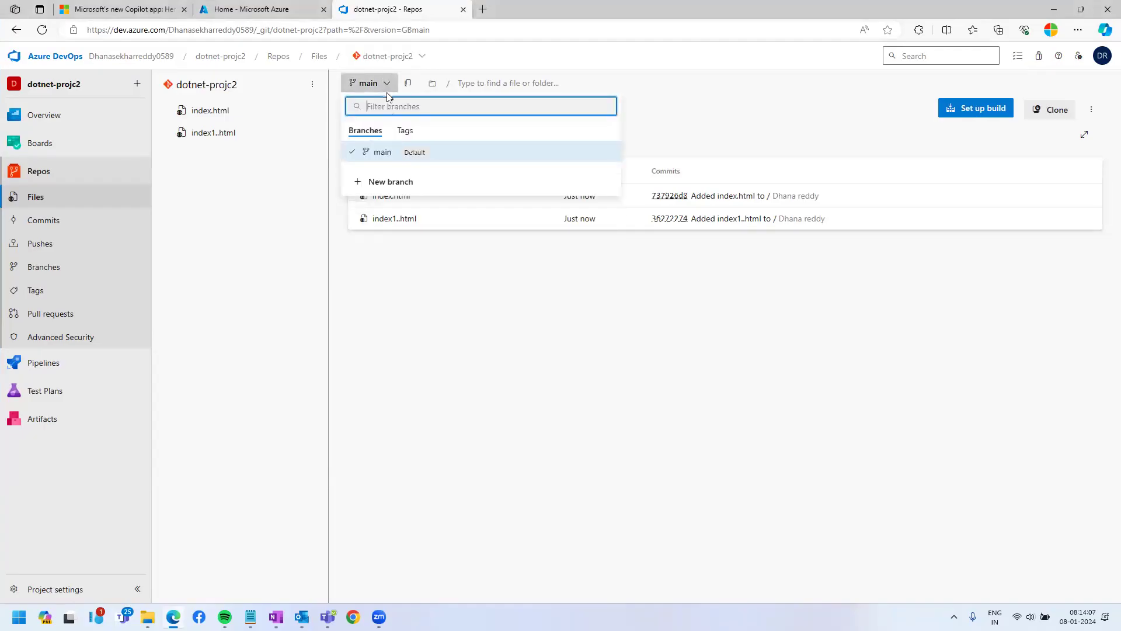
left_click(388, 185)
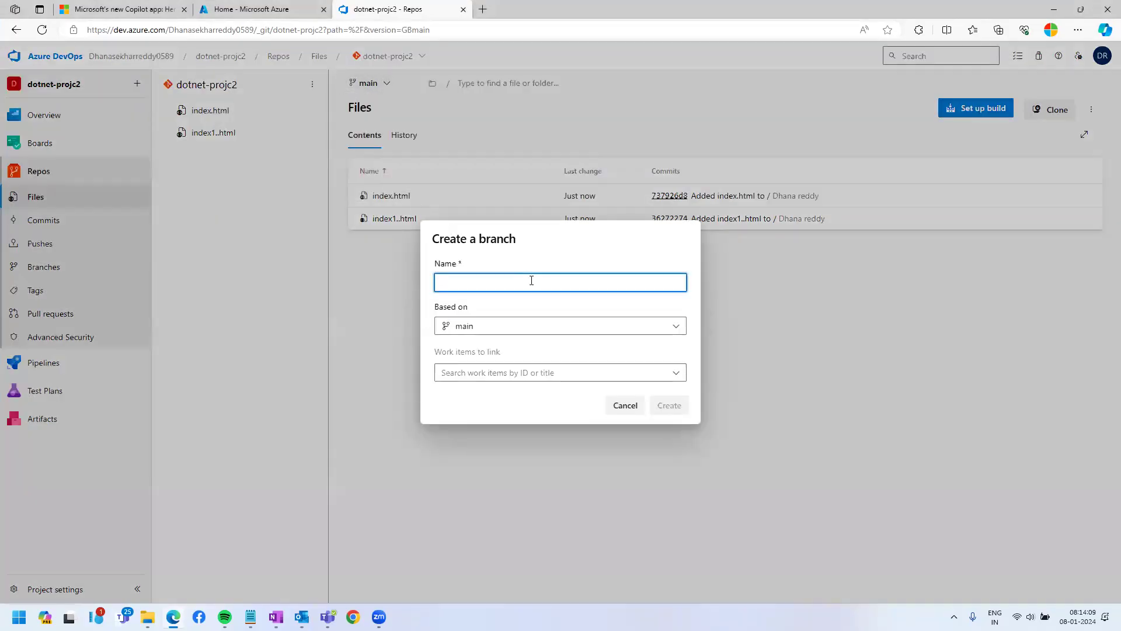
type("dhana-branch")
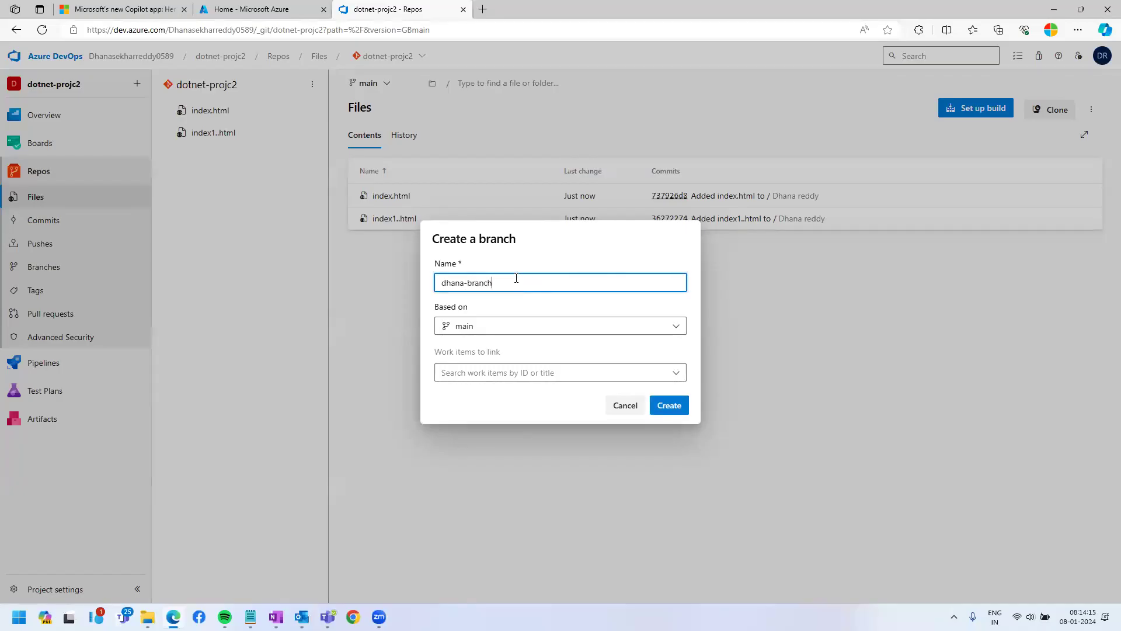
left_click(670, 408)
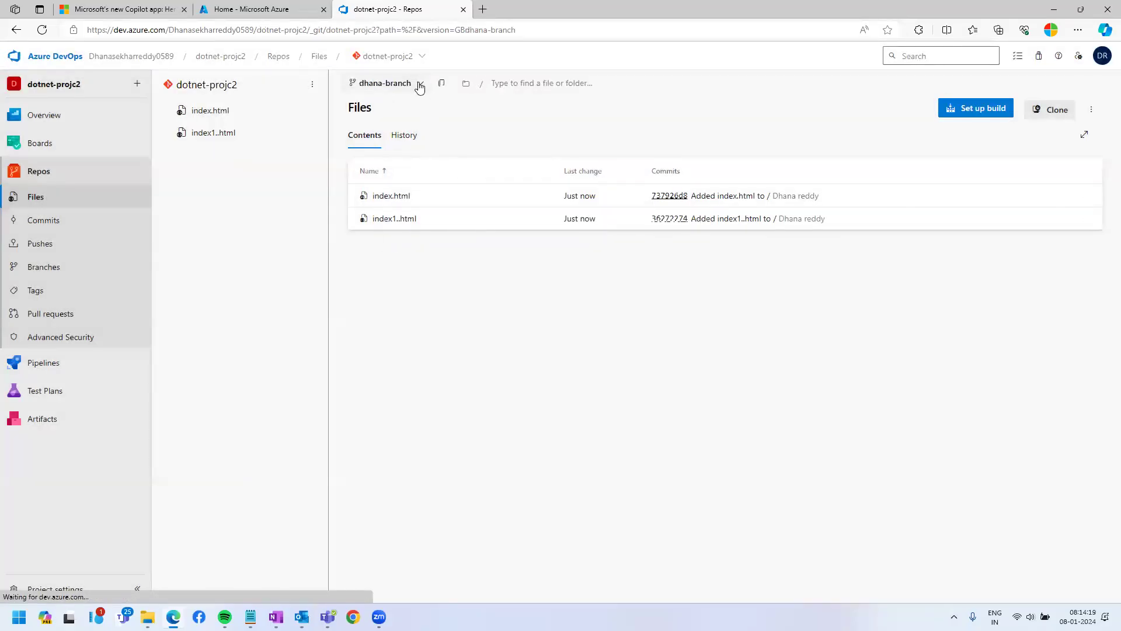
left_click(420, 84)
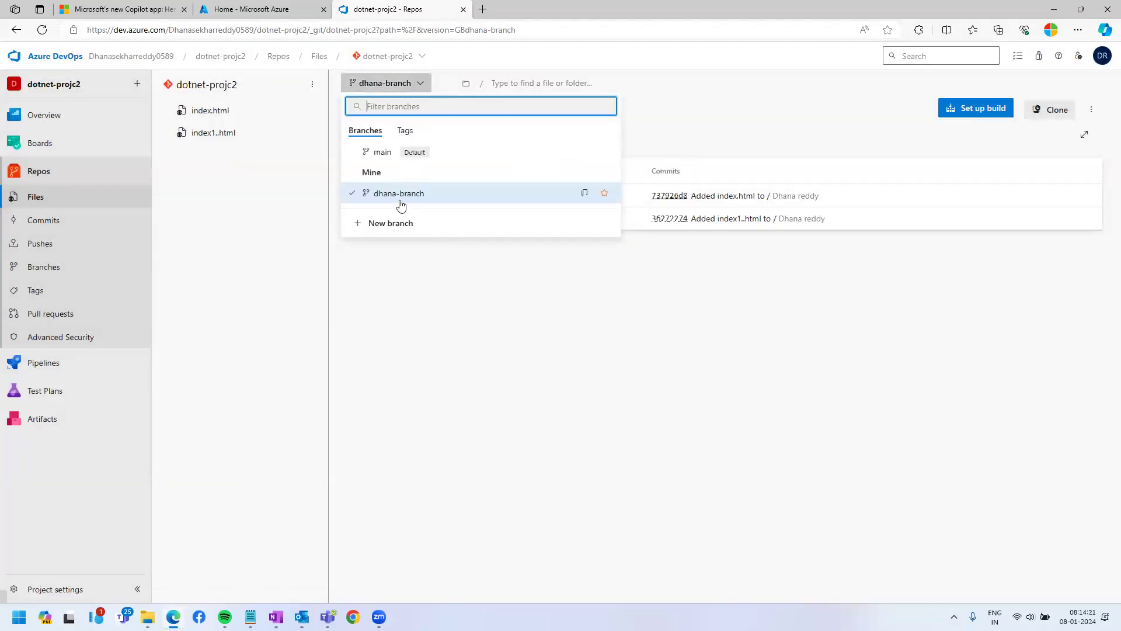
Step: Create a second branch based on the first personal branch, named with the latter part of the account owner's first name followed by "-branch"
left_click(591, 383)
left_click(419, 86)
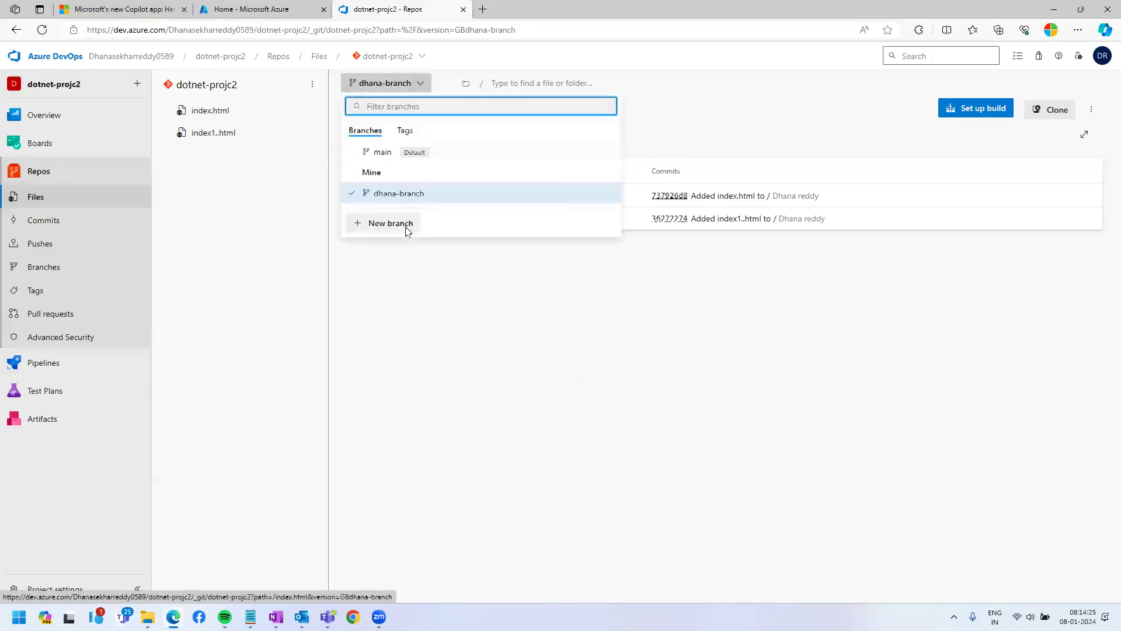
left_click(410, 223)
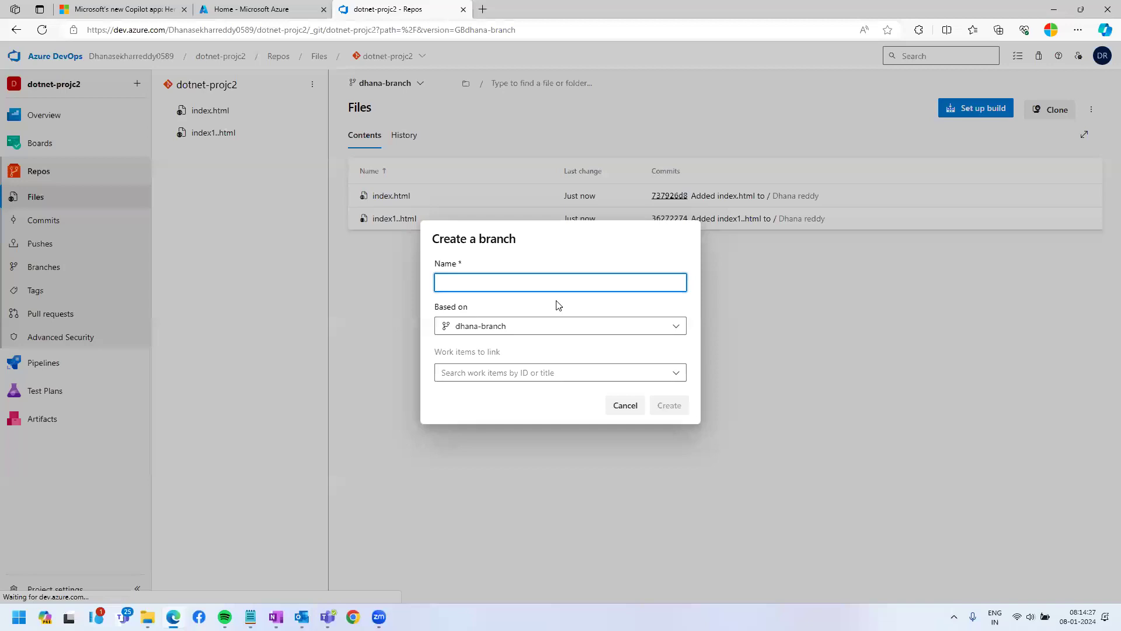
type("skhar-branch")
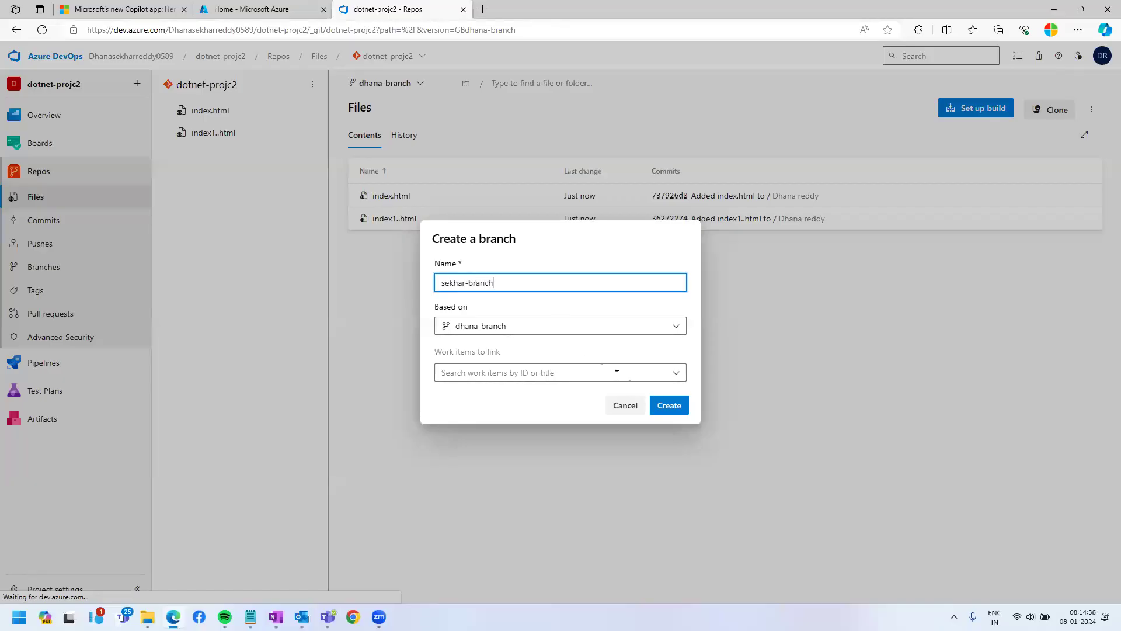
left_click(669, 405)
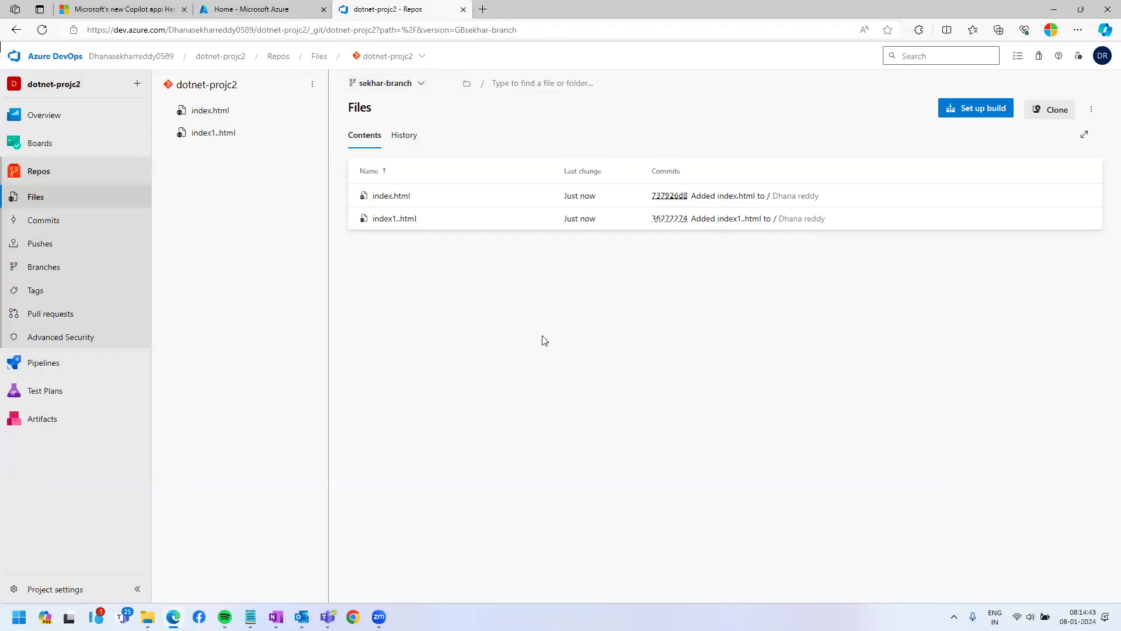
Step: Switch the repository to the first personal branch and open its index.html file
left_click(419, 83)
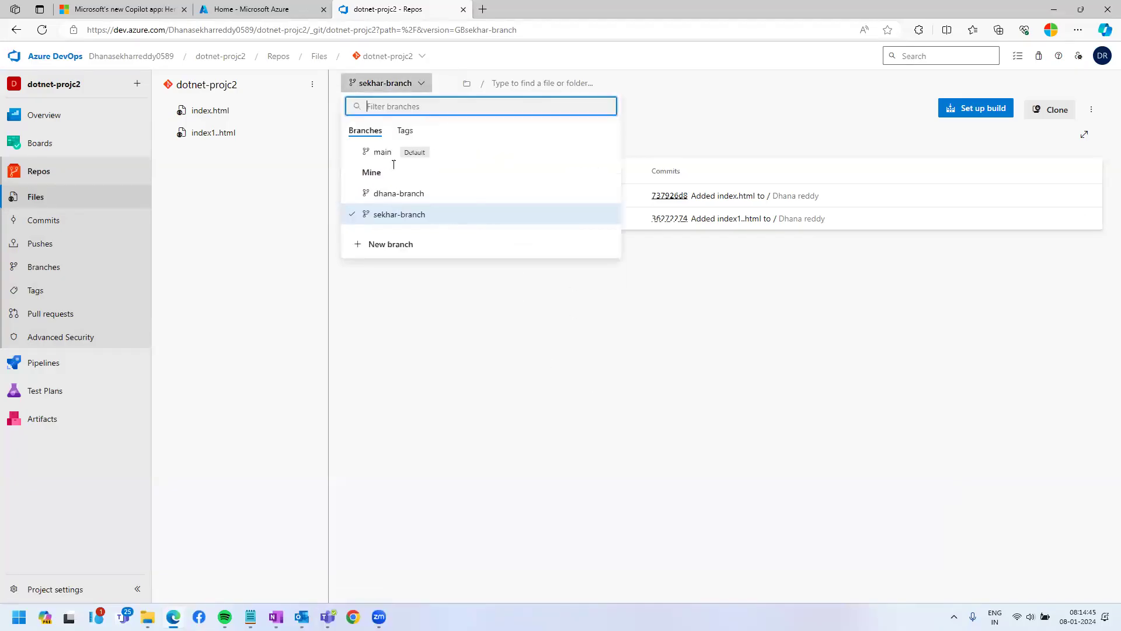
left_click(385, 195)
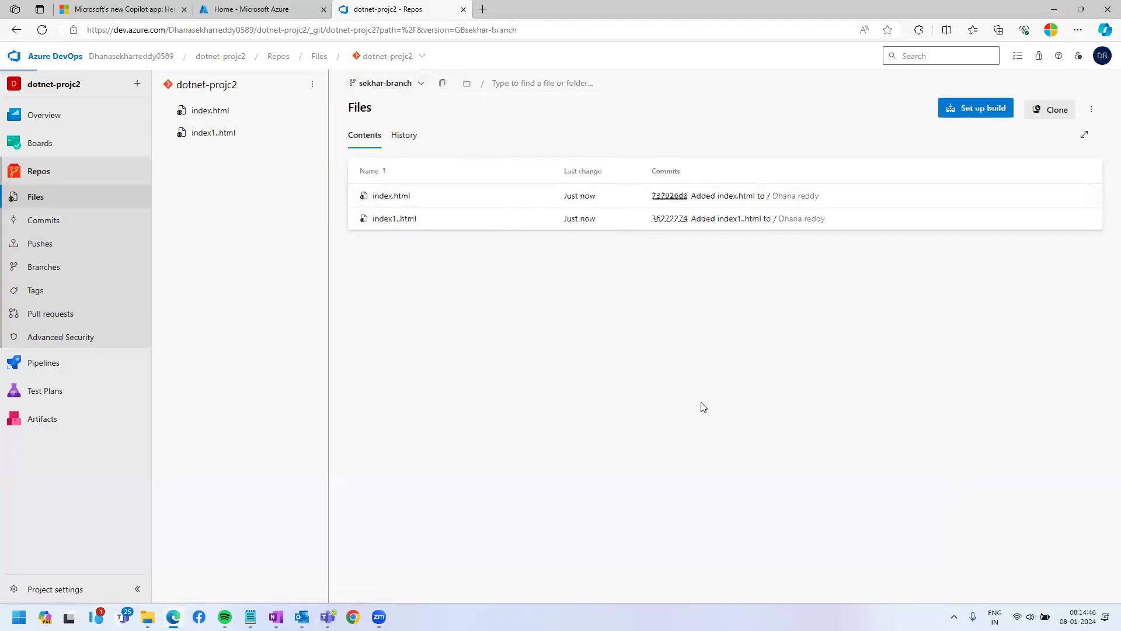
left_click(388, 197)
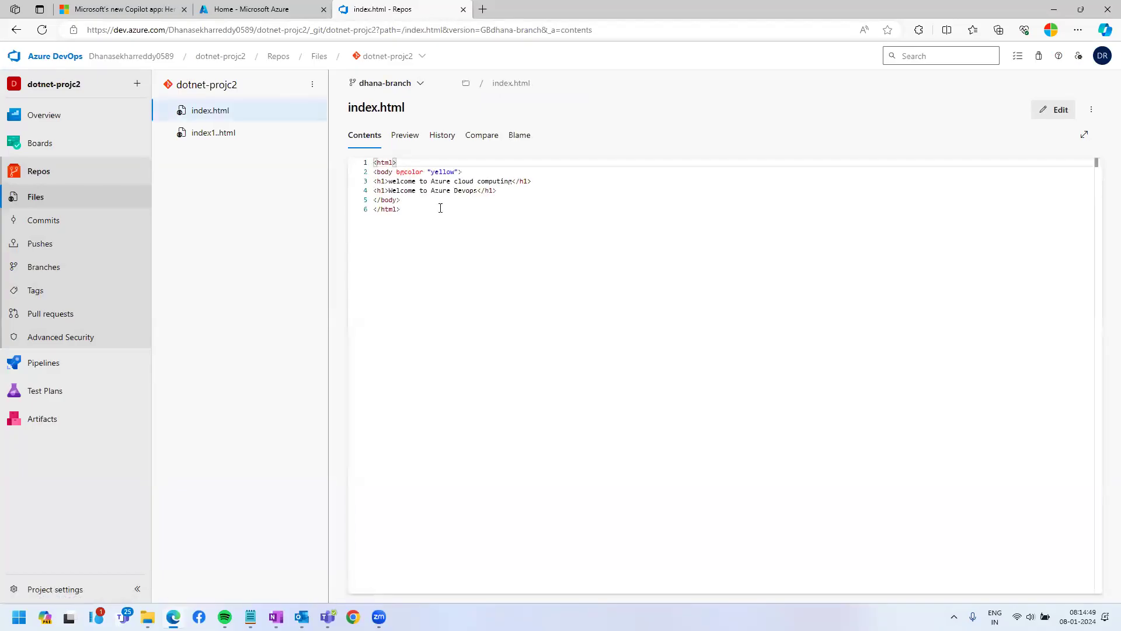
Step: Replace the second heading's text in index.html with "changes done by" followed by the second branch's name holder, leaving it uncommitted
left_click(1057, 110)
left_click_drag(389, 191, 478, 190)
key("BackSpace")
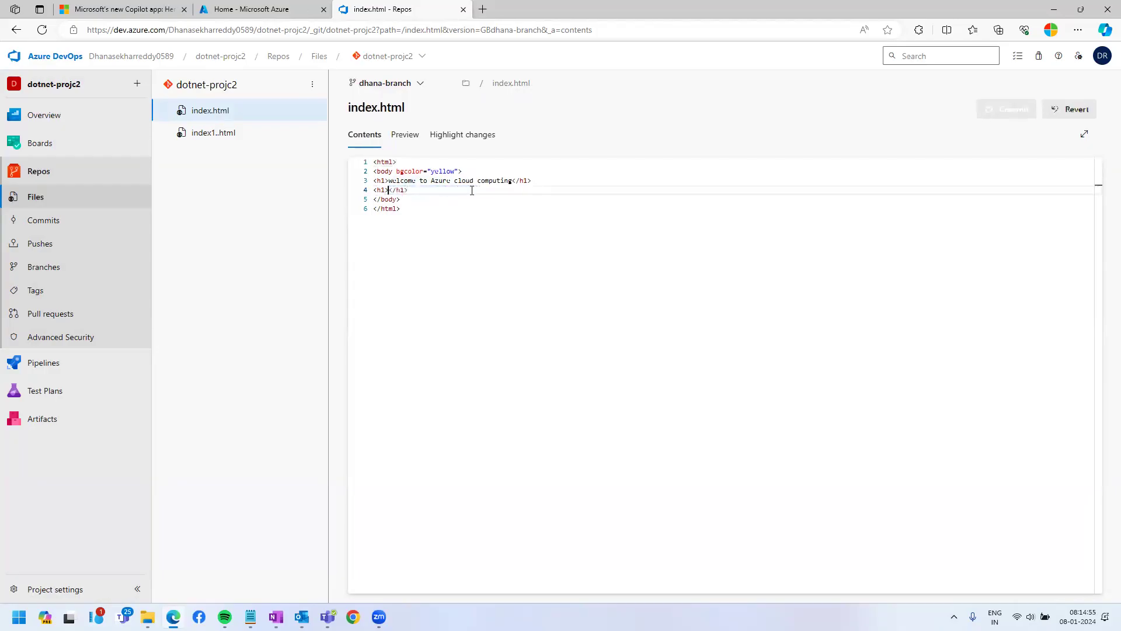
type("chang")
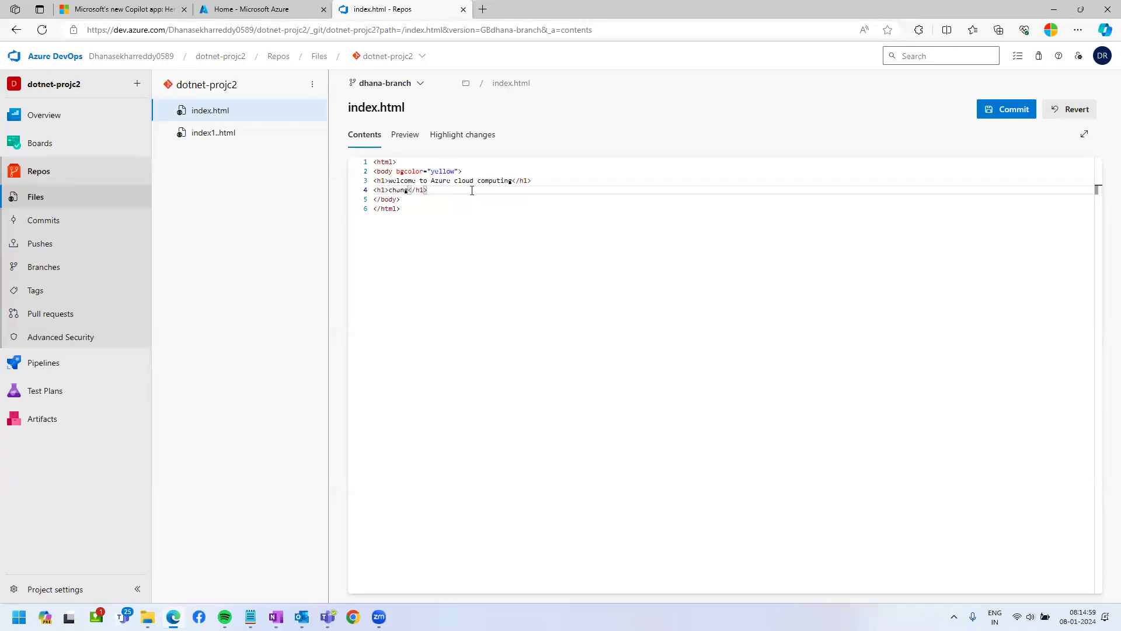
type("e")
key("BackSpace")
type("es")
type(" on")
key("BackSpace")
key("BackSpace")
type("don")
type("e")
type(" by")
type("su")
type("khar")
left_click(1010, 111)
left_click(1030, 575)
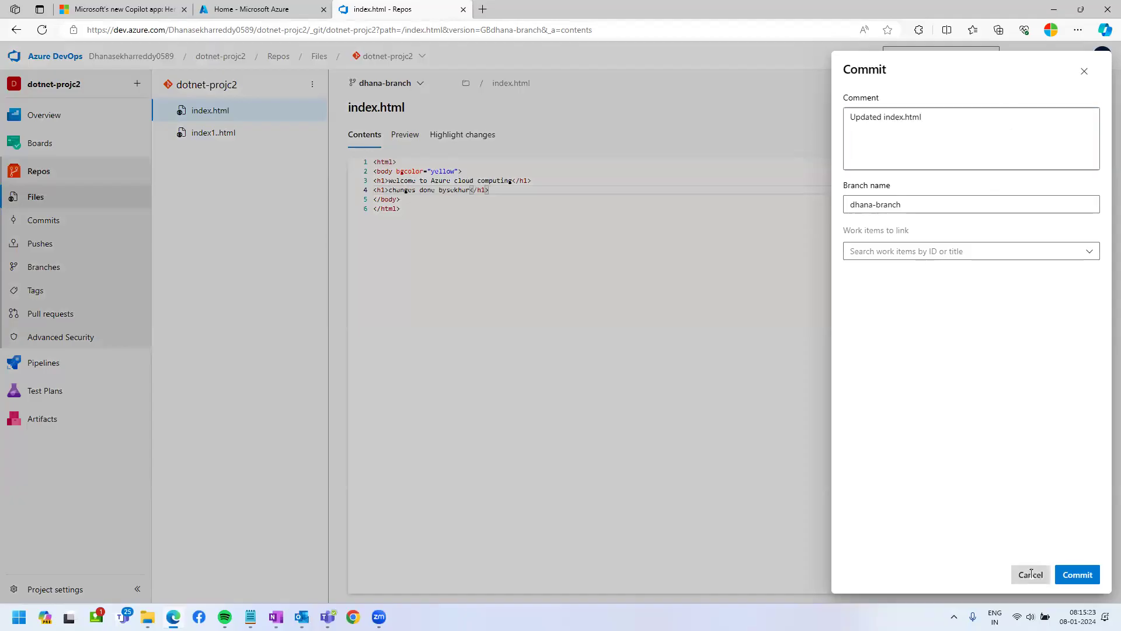
Step: Change the name after "by" in the second heading to the owner's short first name and commit index.html to the first personal branch
double_click(454, 189)
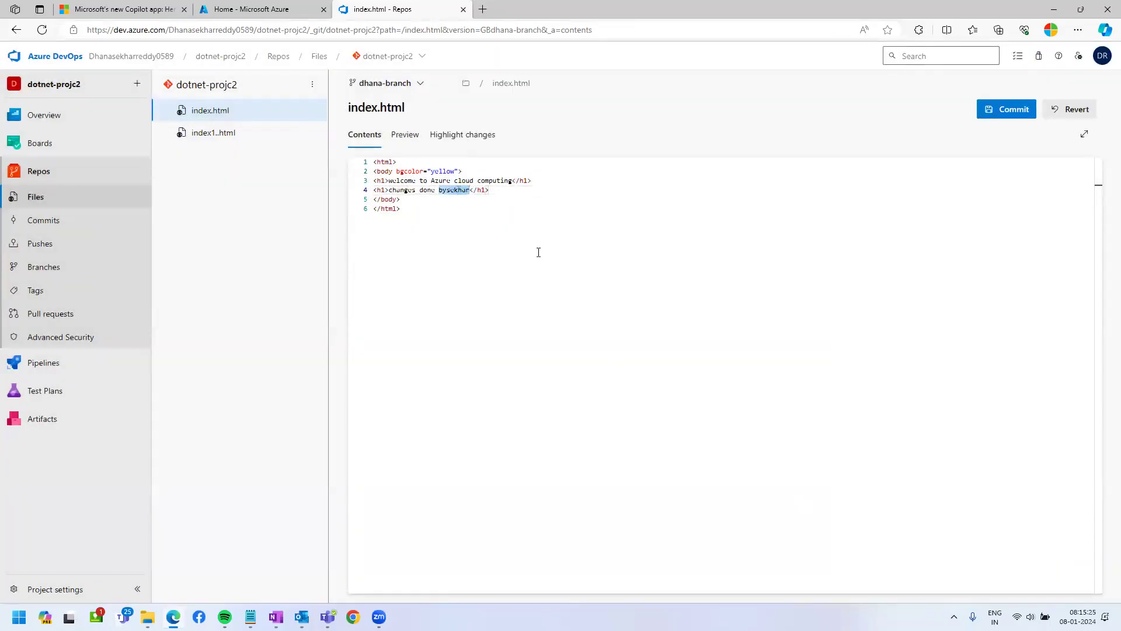
type("by")
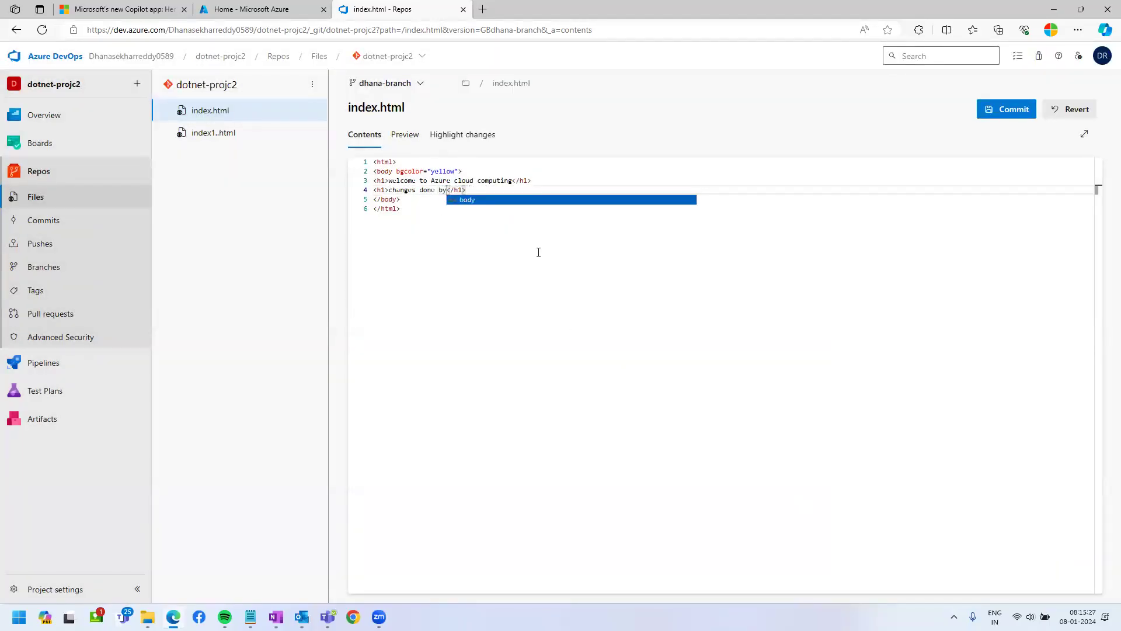
type("dhana")
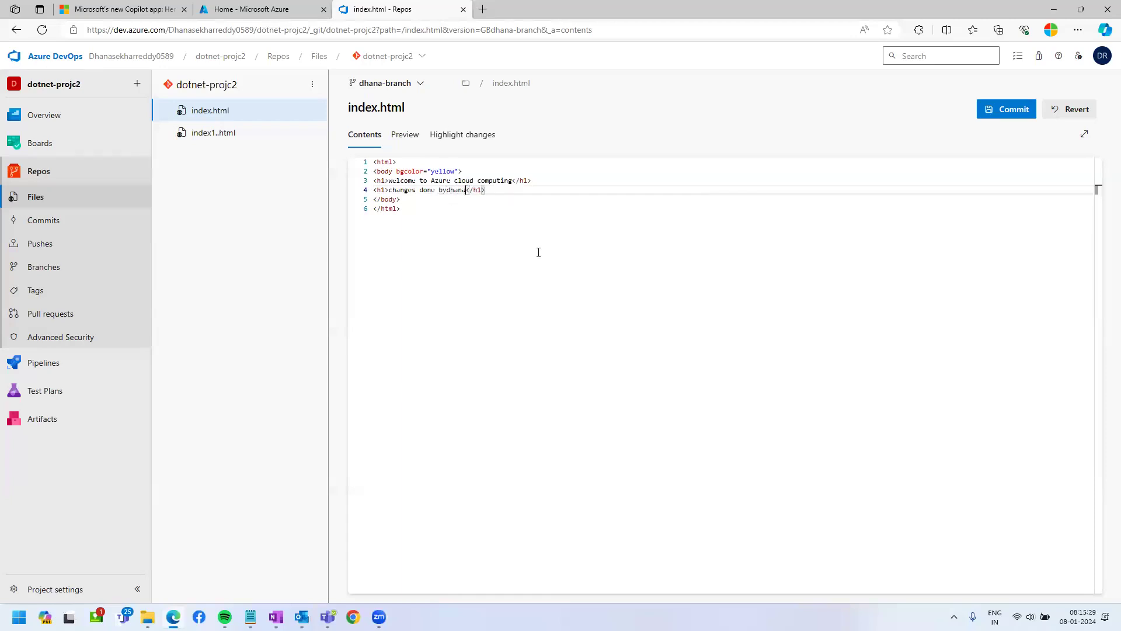
left_click(1004, 109)
left_click(1076, 575)
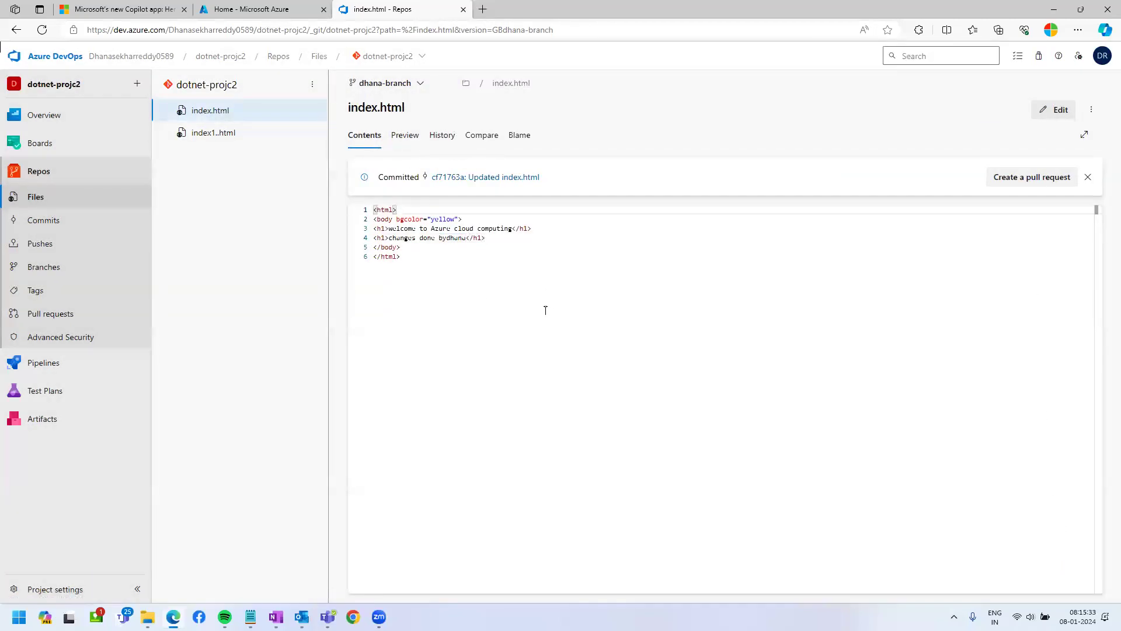
Step: Switch index.html to the second personal branch and dismiss the pull request suggestion
left_click(420, 86)
left_click(395, 217)
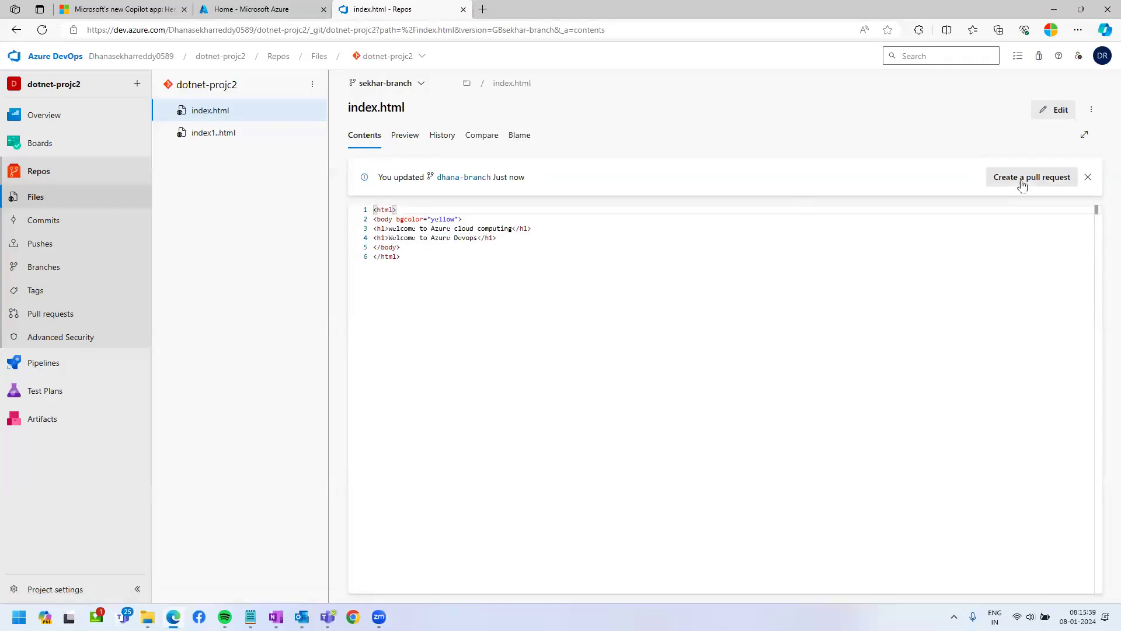
left_click(1087, 177)
Step: Replace the second heading's text in index.html with "changs done" followed by the second branch's name holder, and commit it to that branch
left_click(1066, 114)
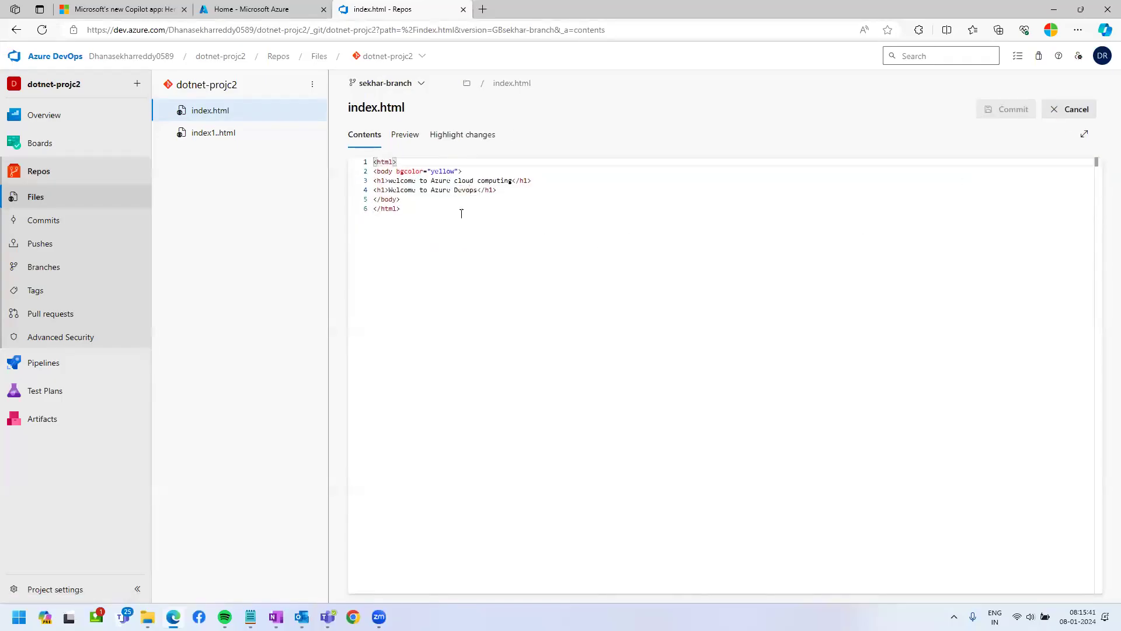
left_click_drag(388, 190, 479, 190)
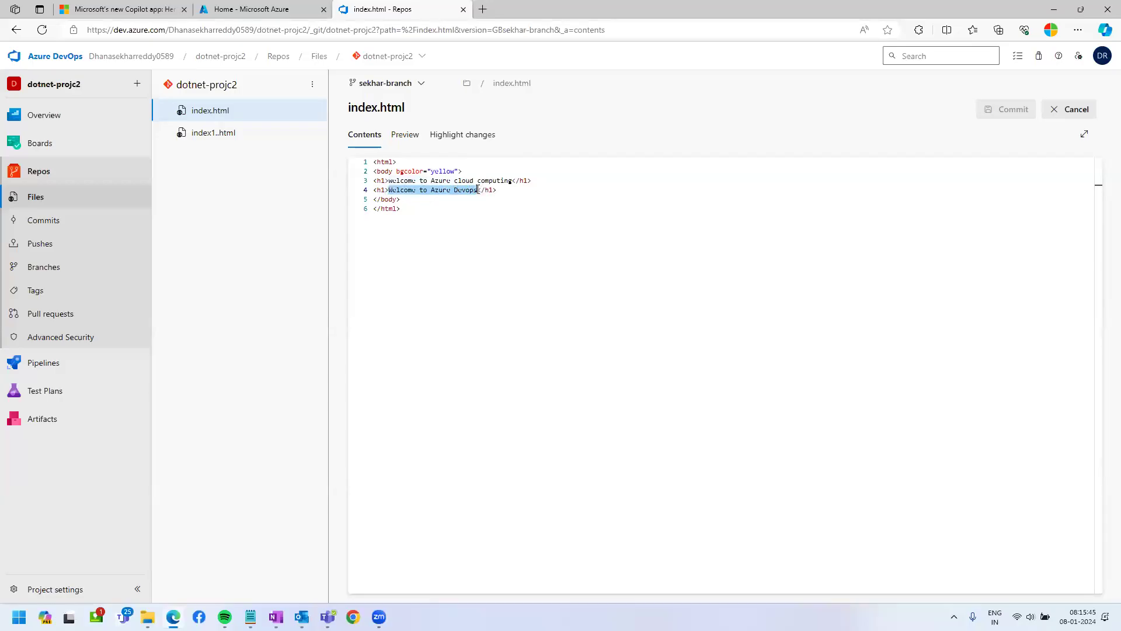
type("chungs")
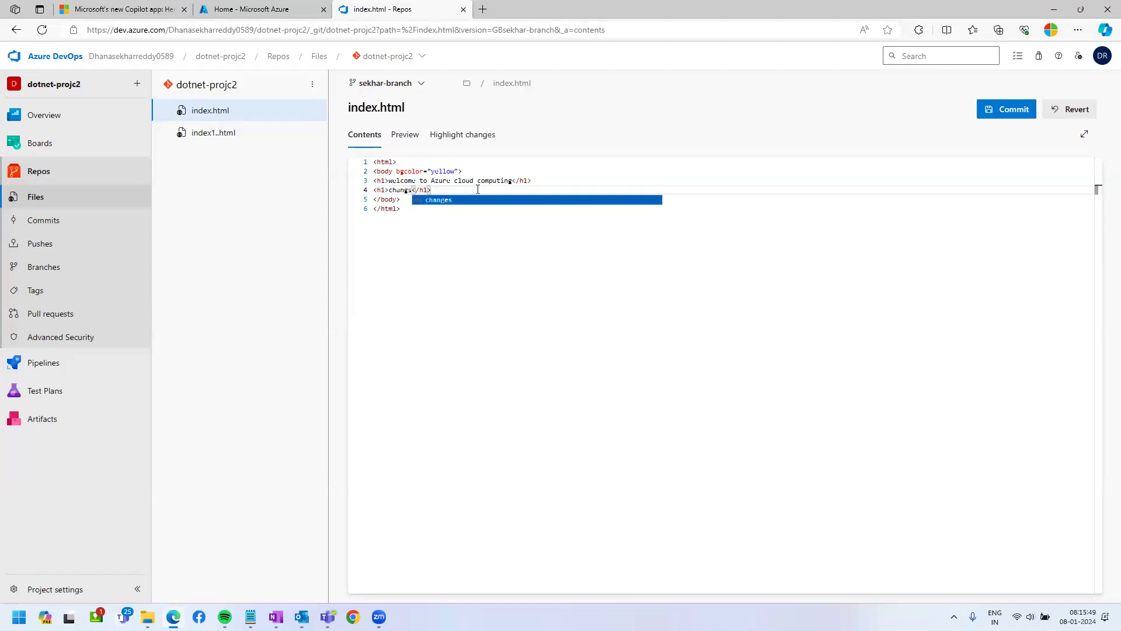
type(" don")
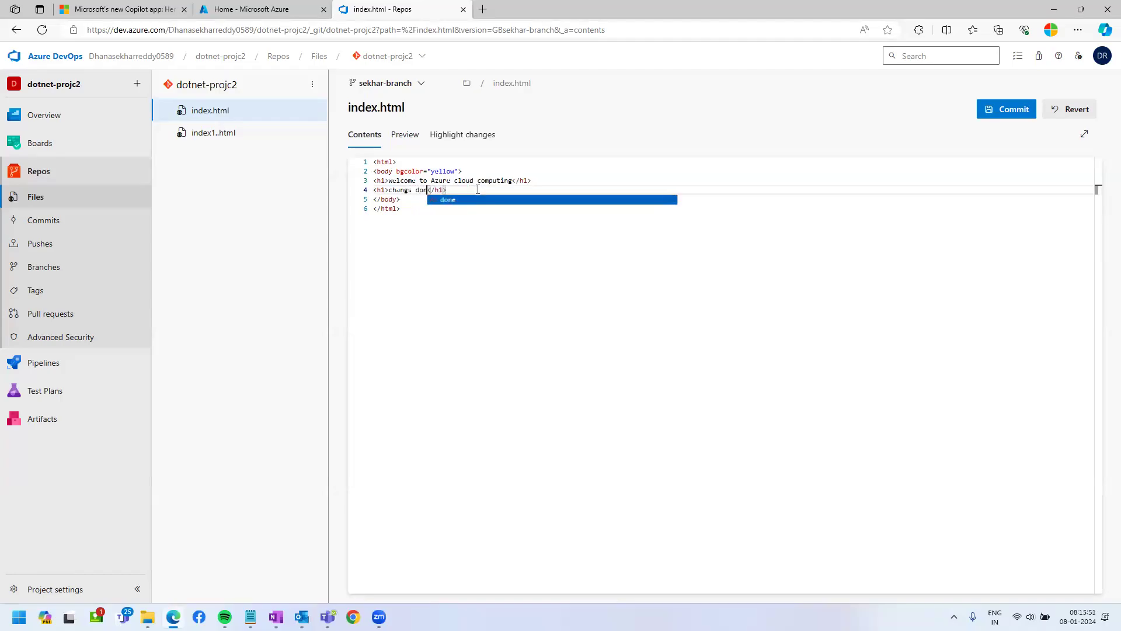
type("e")
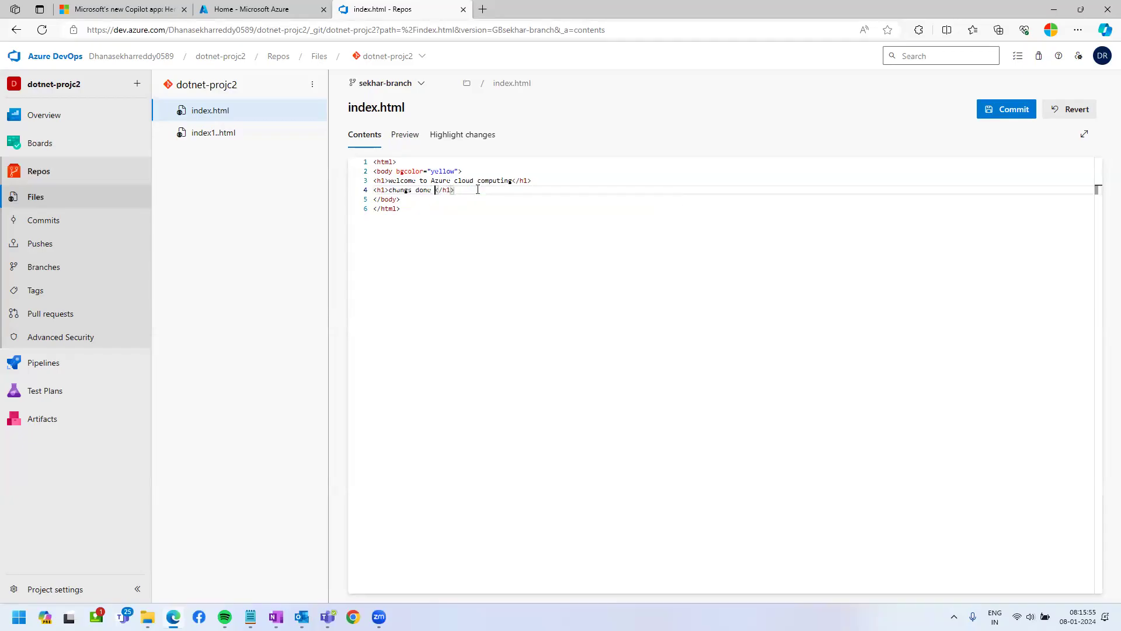
type(" skhar")
left_click(1000, 111)
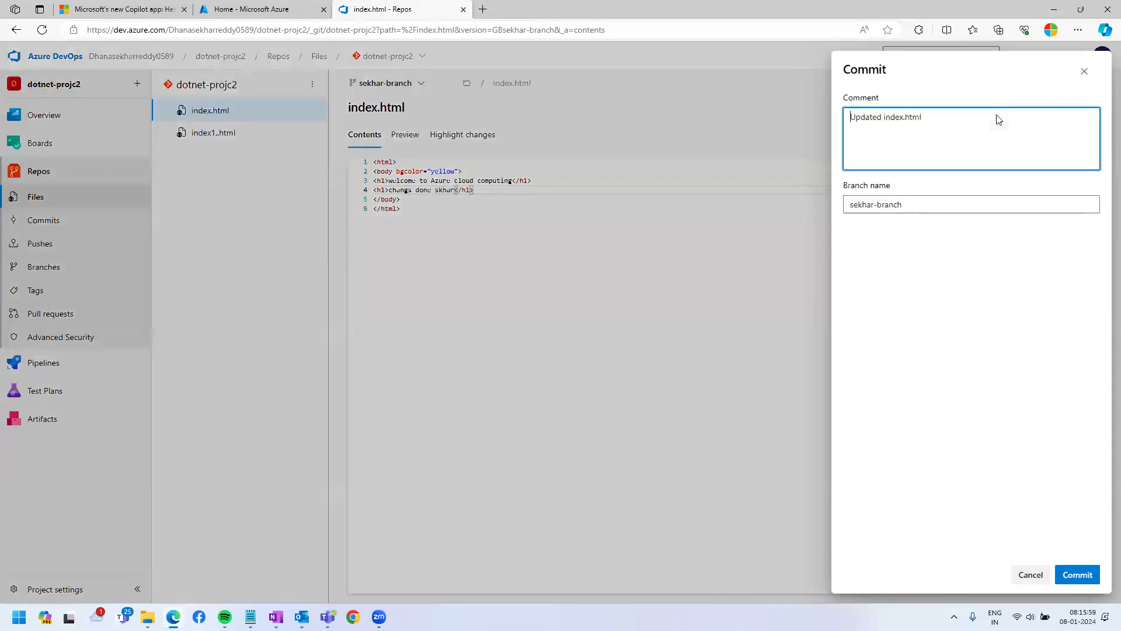
left_click(1076, 582)
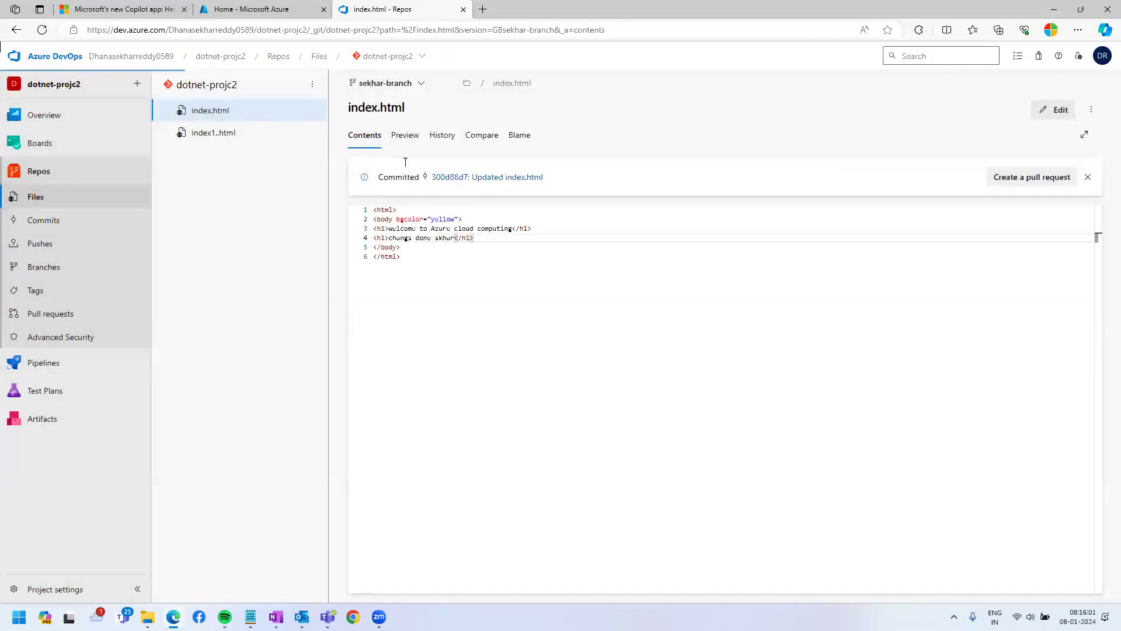
Step: View index.html on main and on the first personal branch to compare the second heading
left_click(414, 85)
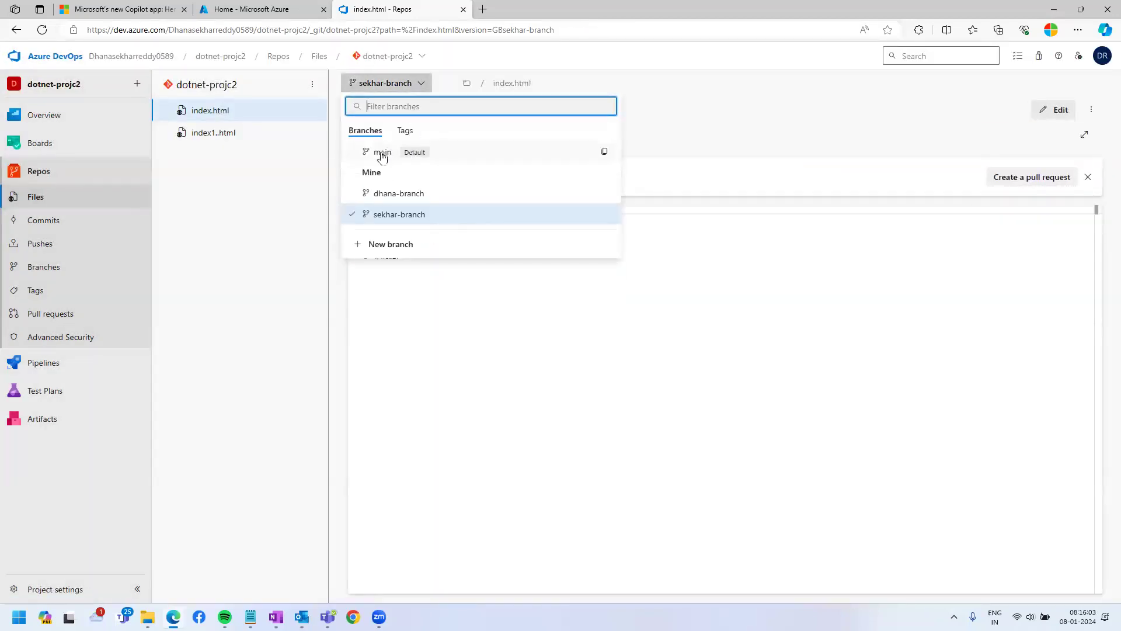
left_click(381, 152)
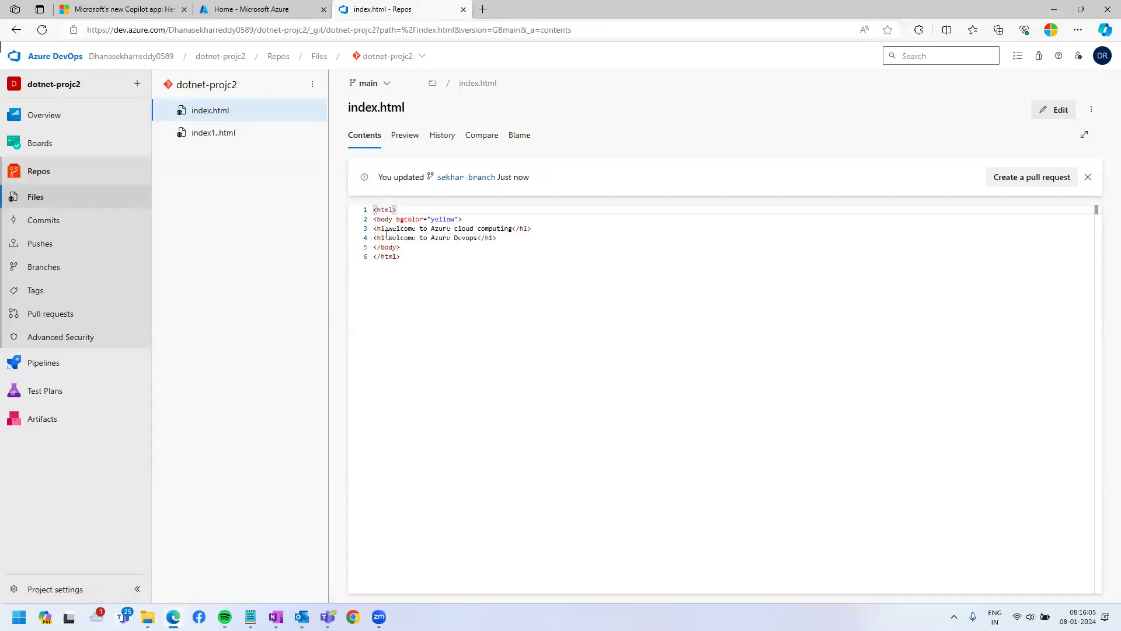
left_click(1087, 177)
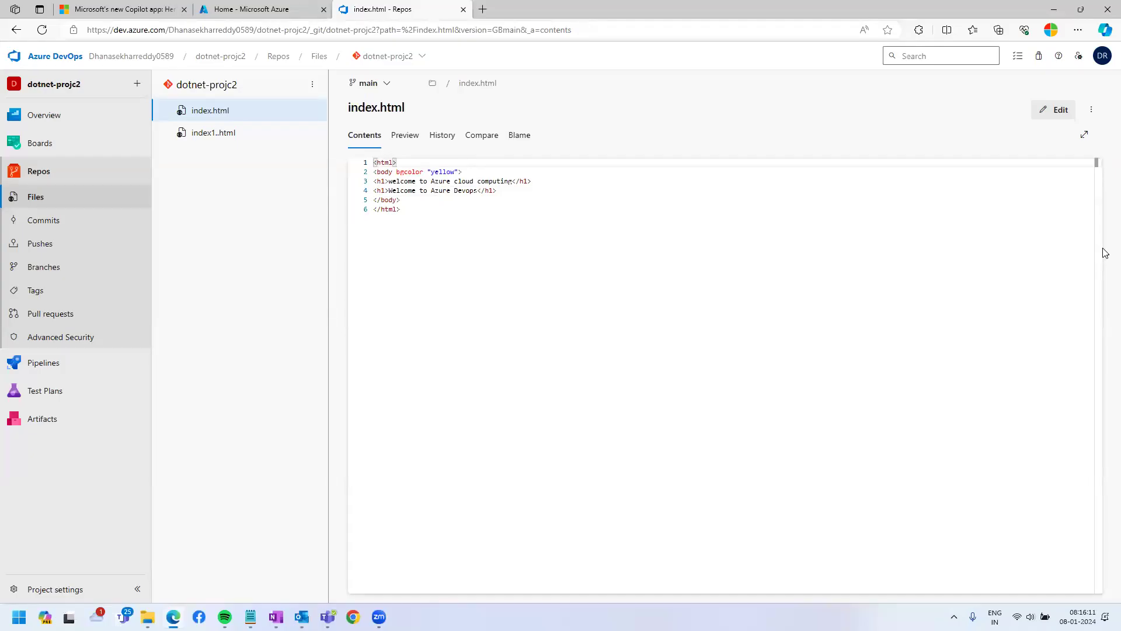
left_click(383, 92)
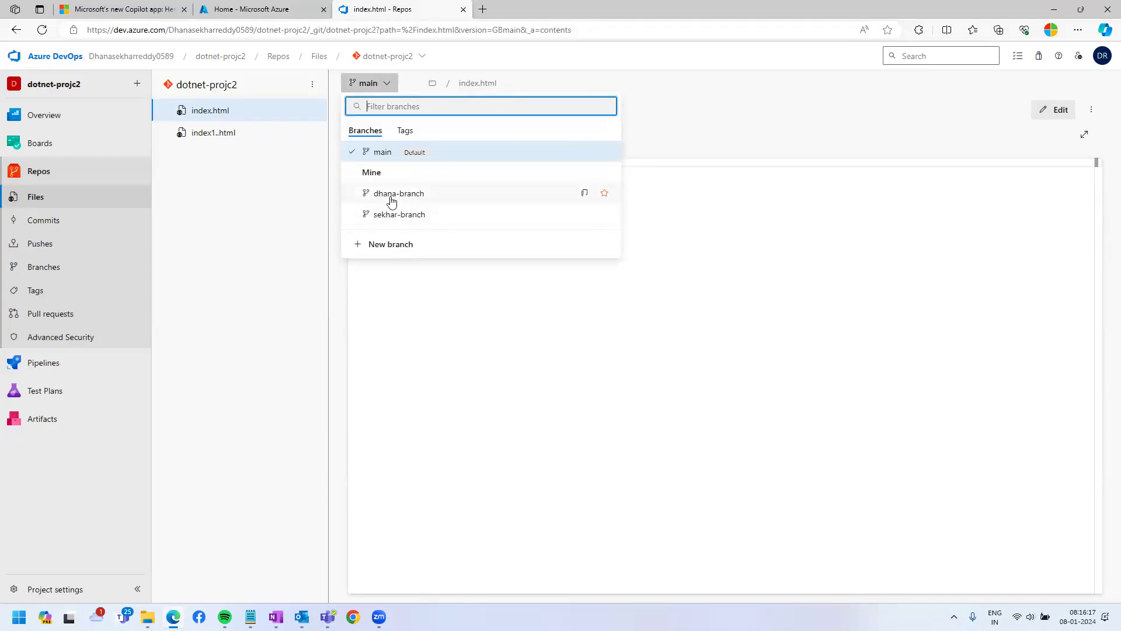
left_click(476, 204)
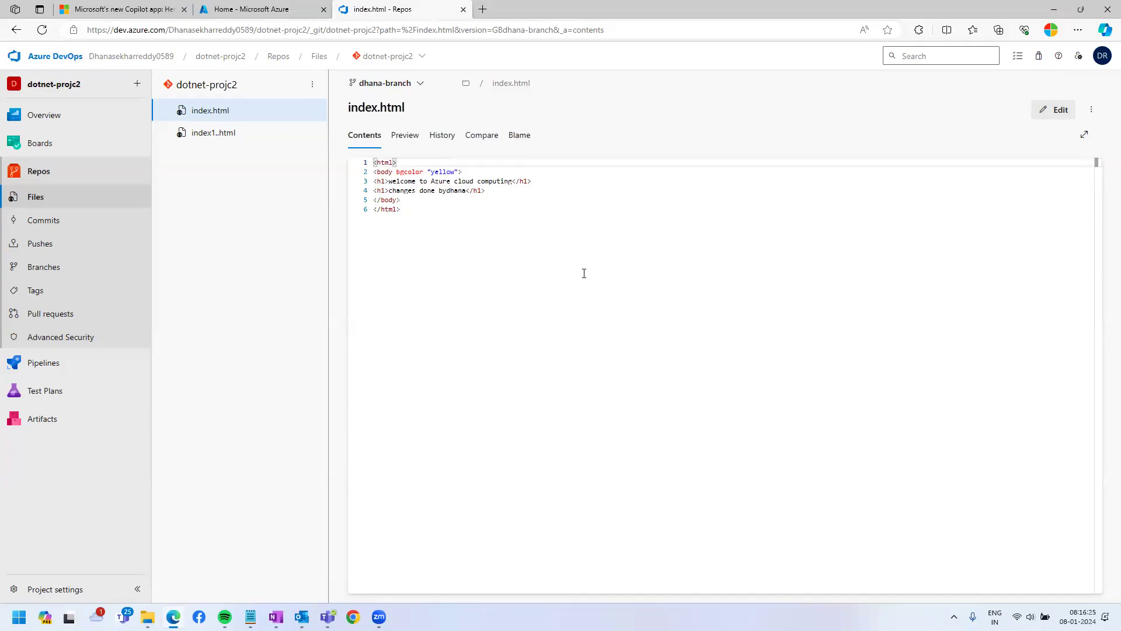
Step: Create a pull request titled "Updated index.html" from the first personal branch into main, without reviewers
left_click(51, 314)
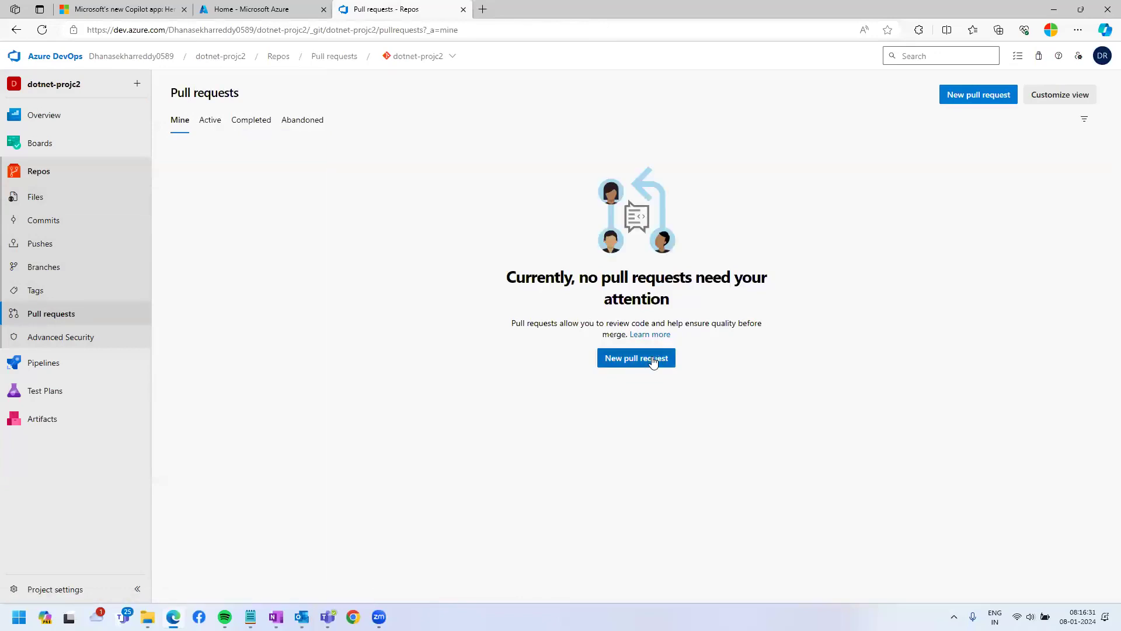
left_click(652, 361)
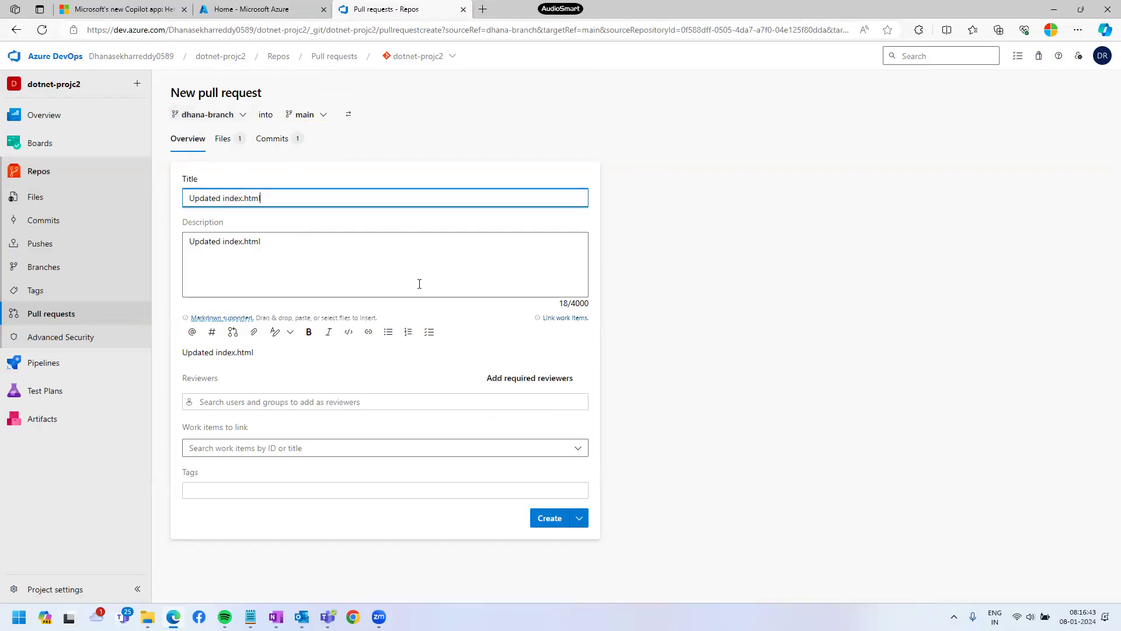
left_click(352, 403)
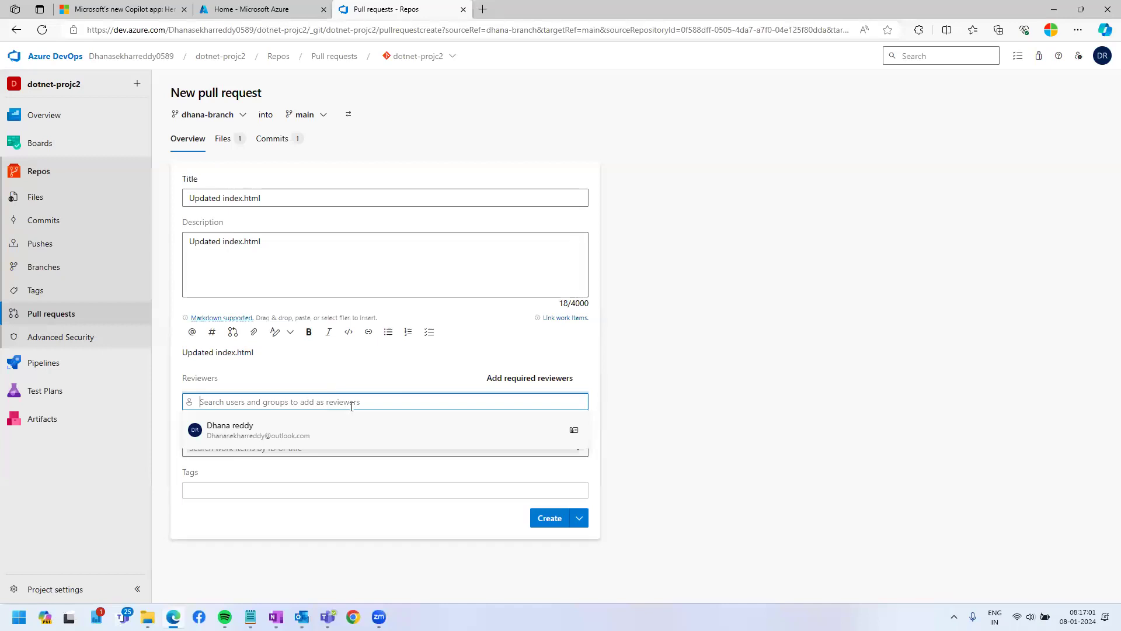
left_click(658, 393)
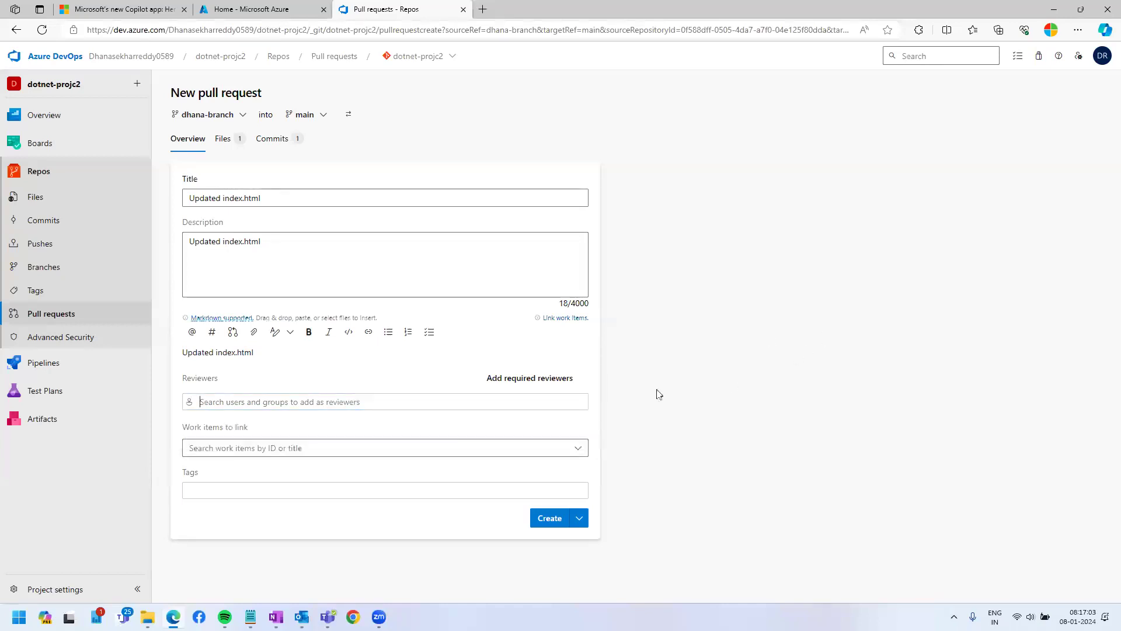
left_click(540, 520)
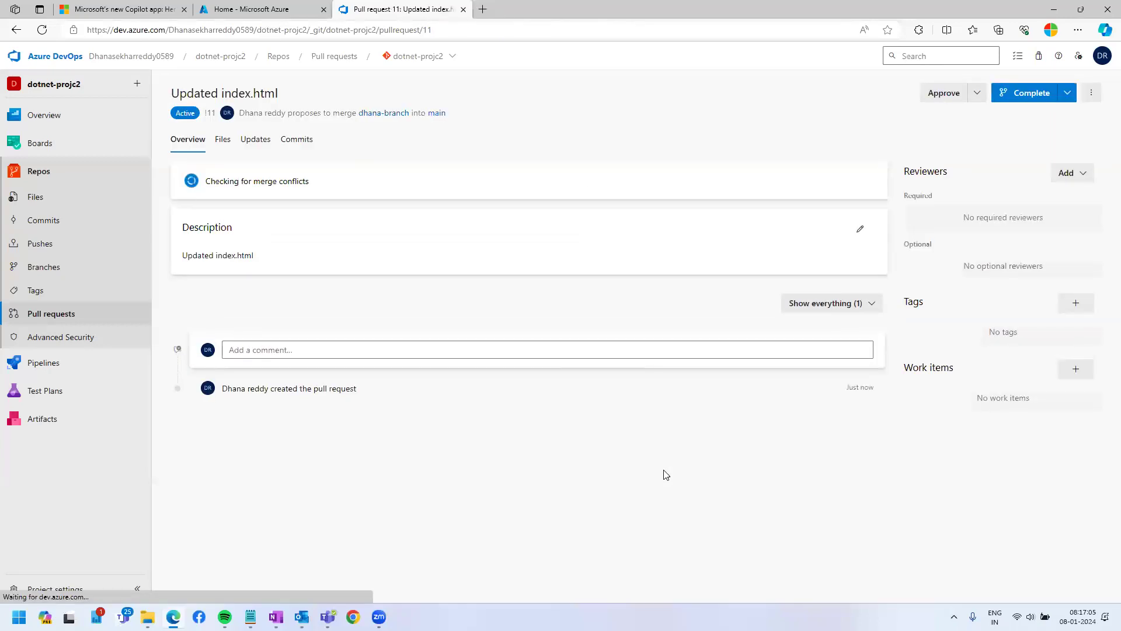
Step: Approve the "Updated index.html" pull request and complete it with the Merge (no fast forward) type, keeping the source branch
left_click(955, 97)
left_click(1059, 99)
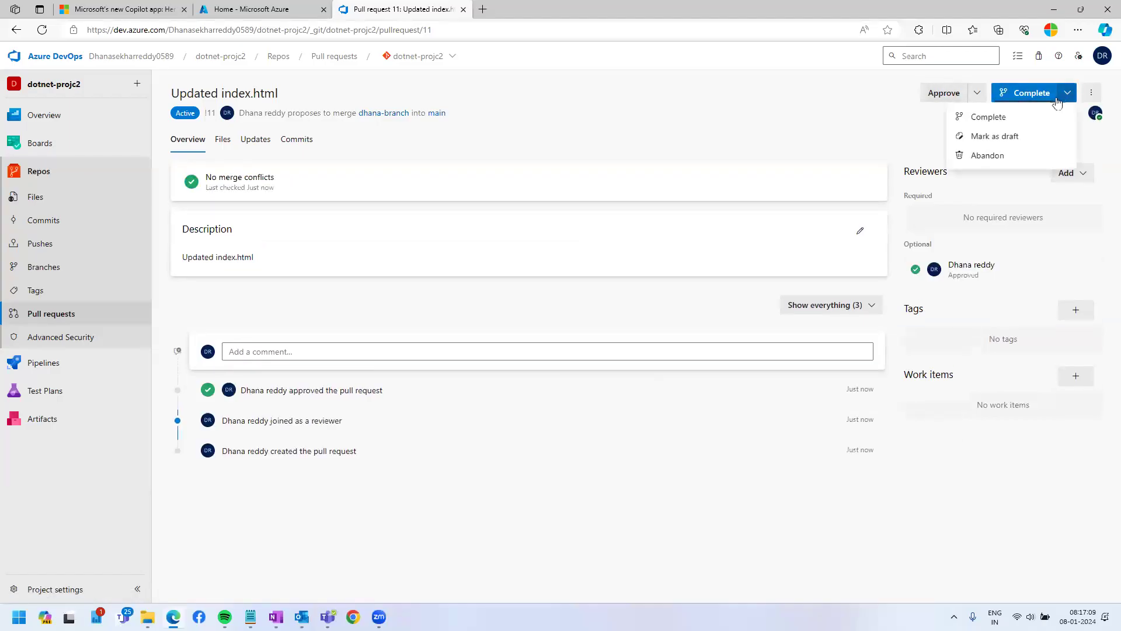
left_click(1009, 118)
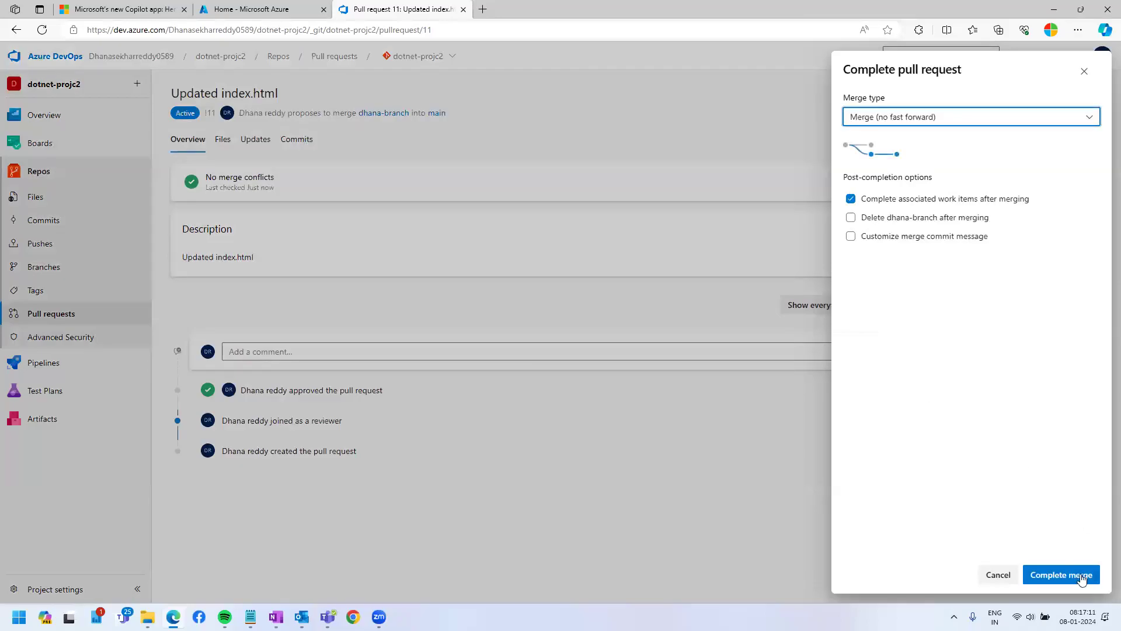
left_click(1081, 575)
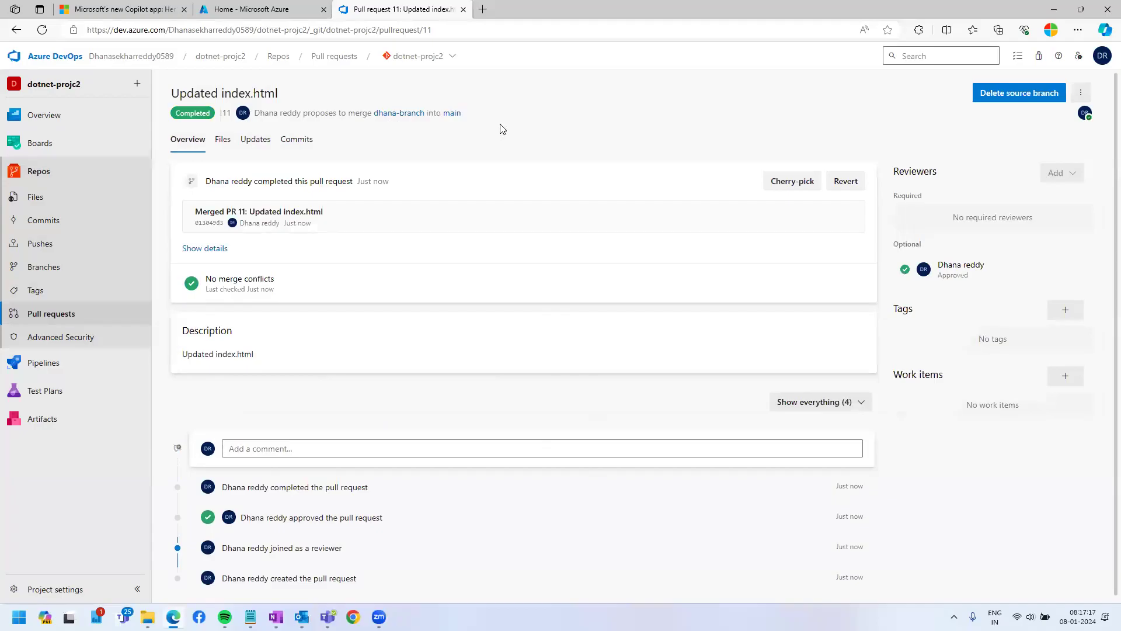
Step: View index.html on the main branch to check the second heading after the merge
left_click(51, 198)
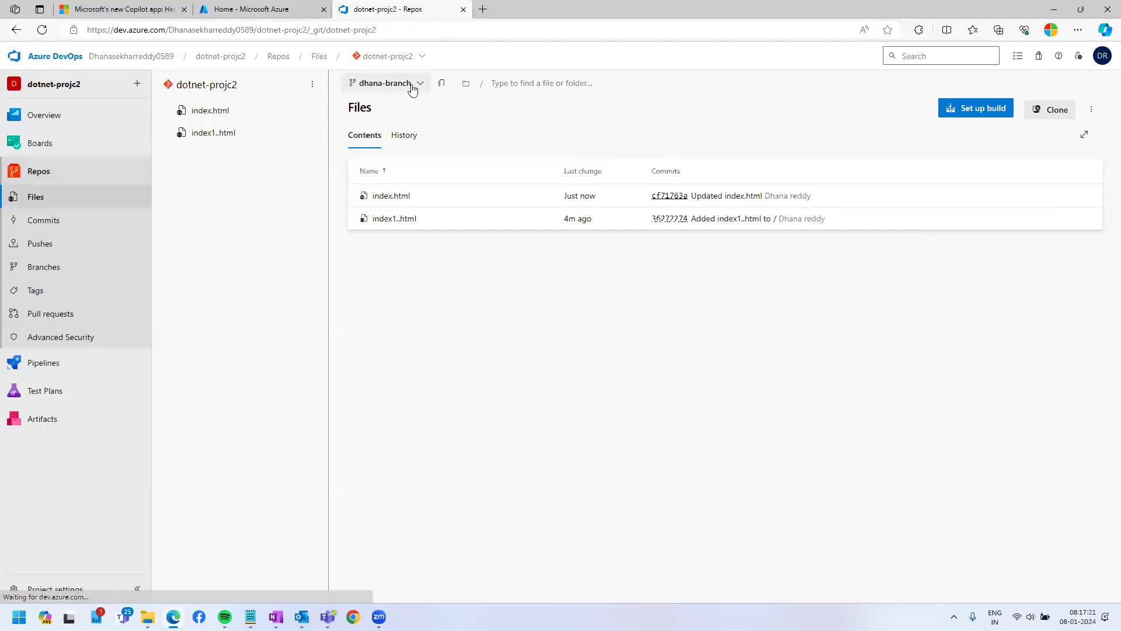
left_click(412, 85)
left_click(382, 154)
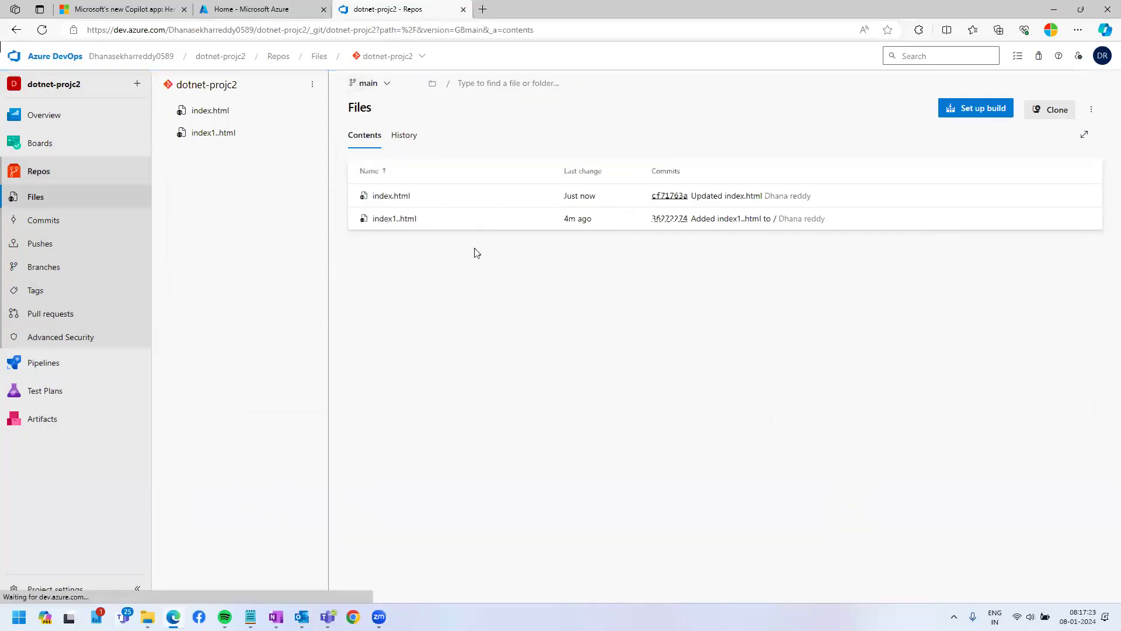
left_click(386, 195)
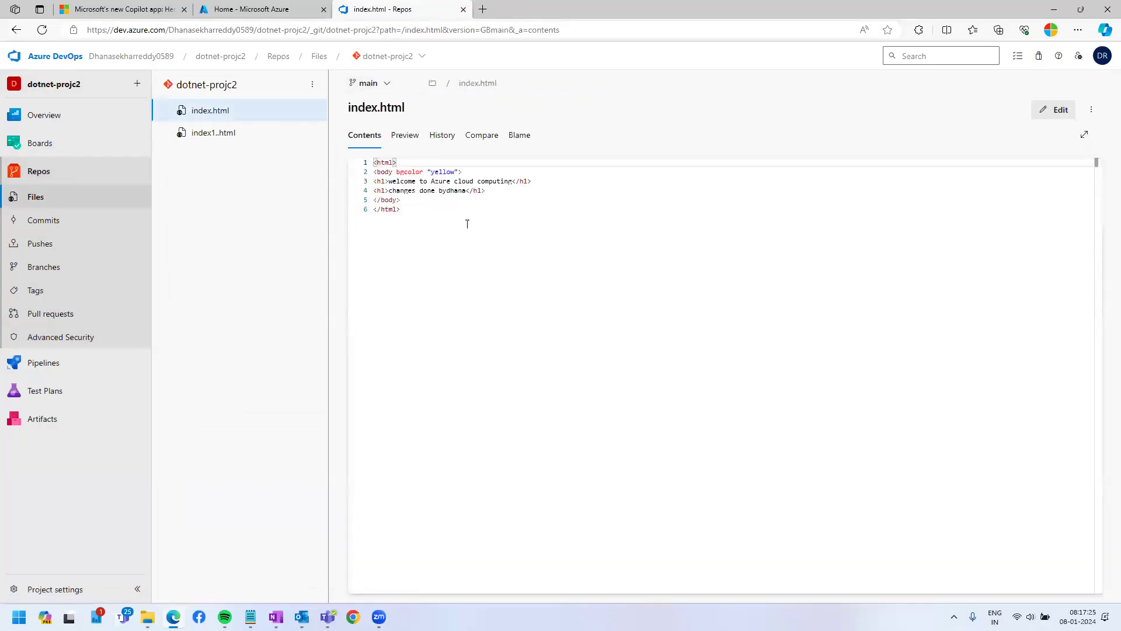
left_click_drag(405, 190, 471, 191)
left_click(648, 359)
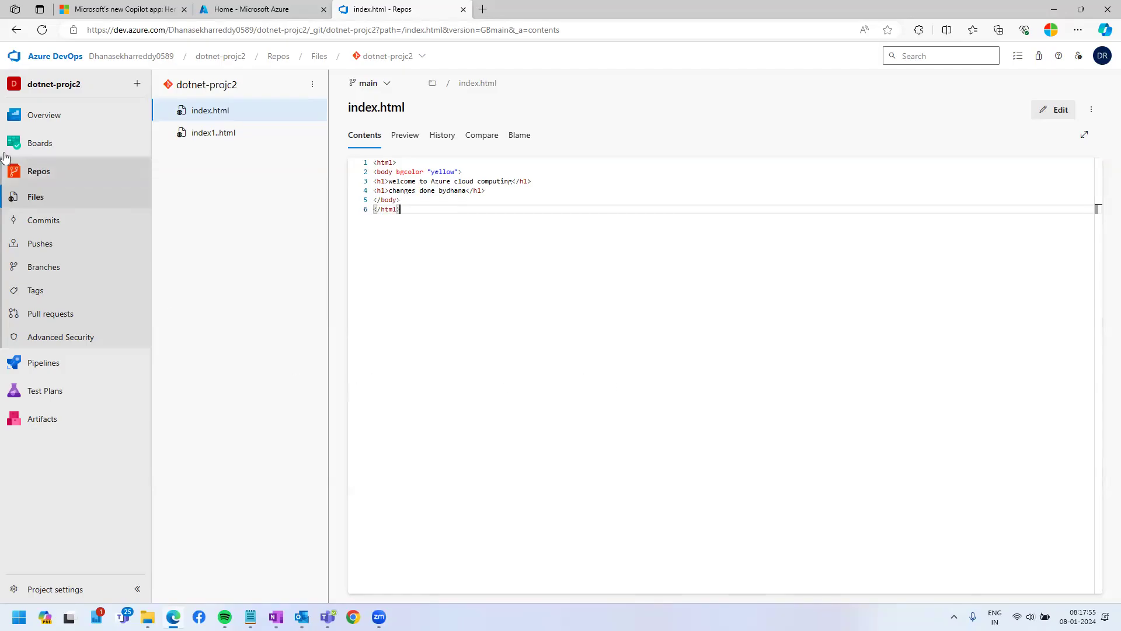
Step: Create a pipeline for the dotnet-projc2 Azure Repos Git repository from the HTML template, then save and run it
left_click(183, 381)
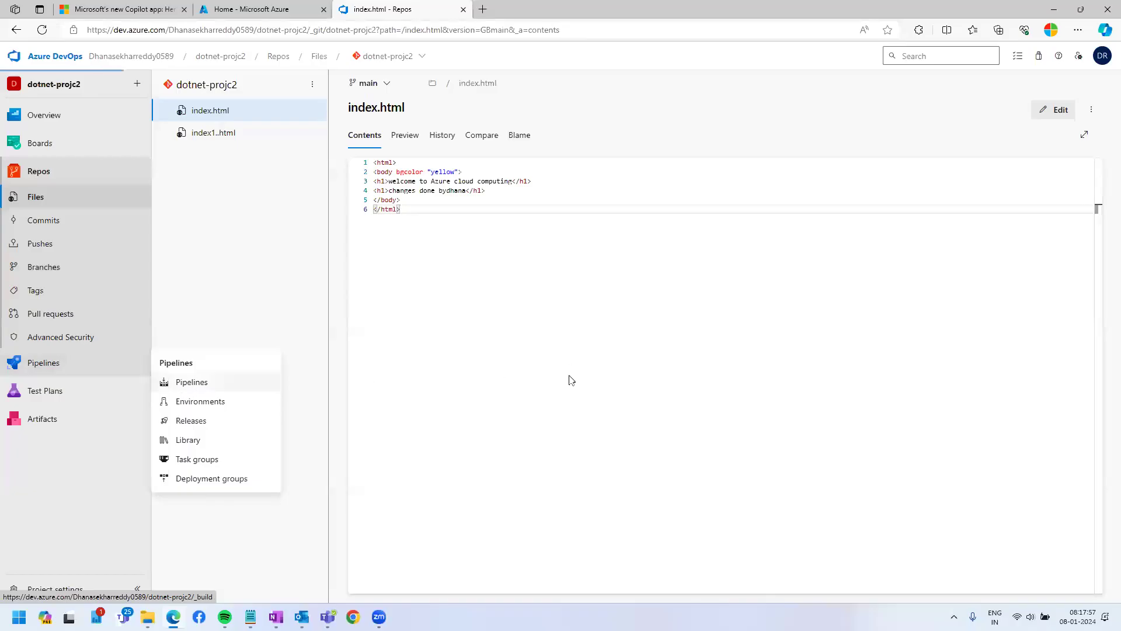
left_click(638, 419)
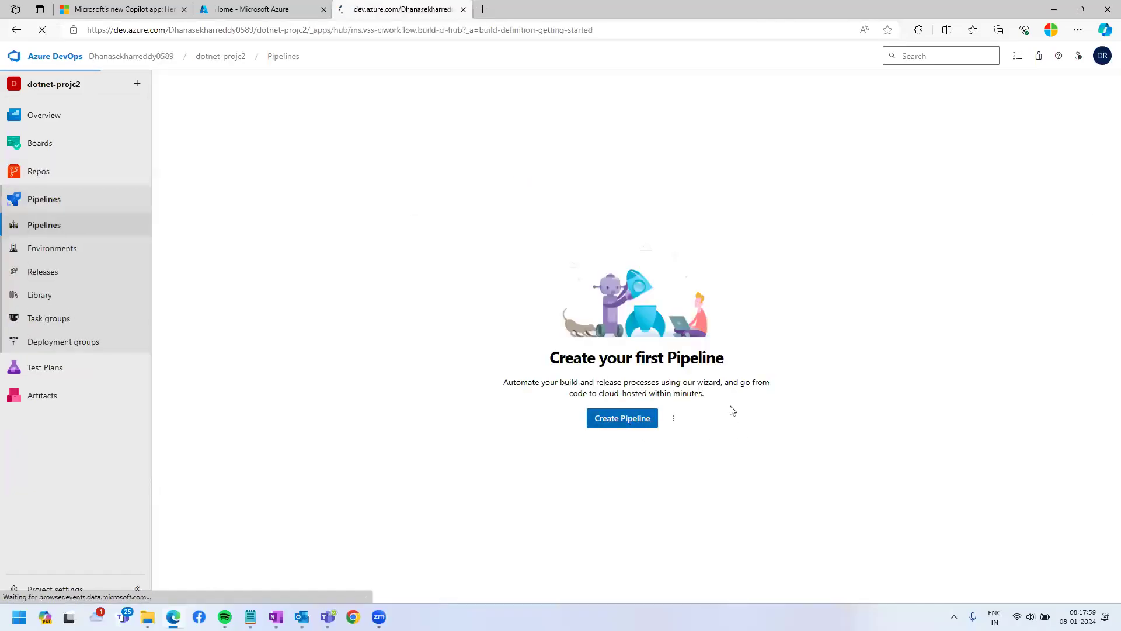
left_click(236, 174)
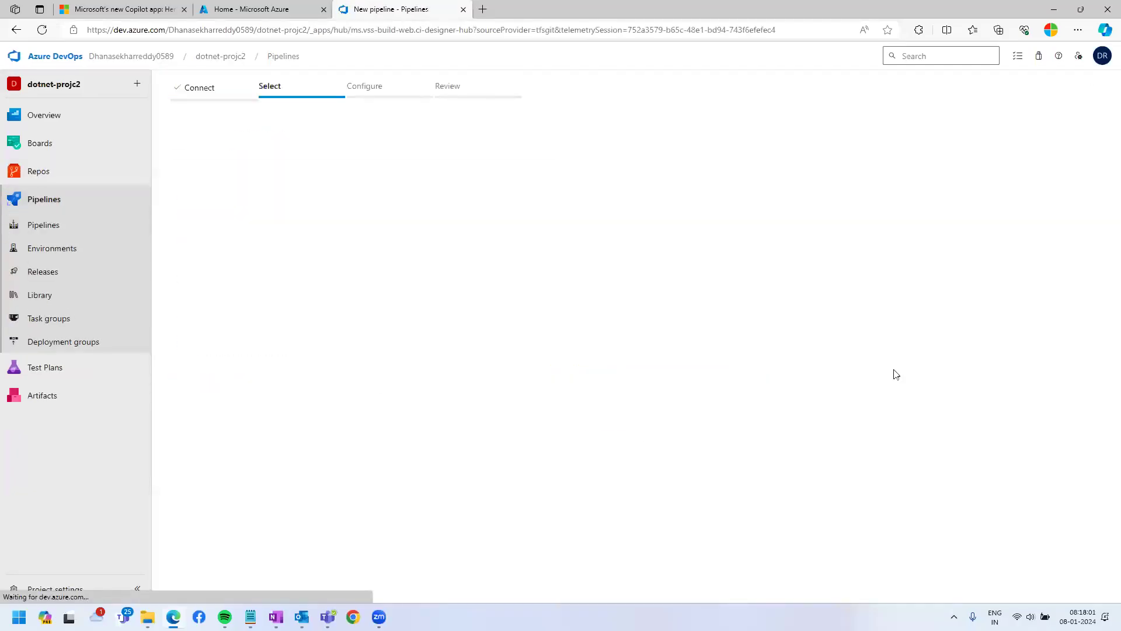
left_click(269, 221)
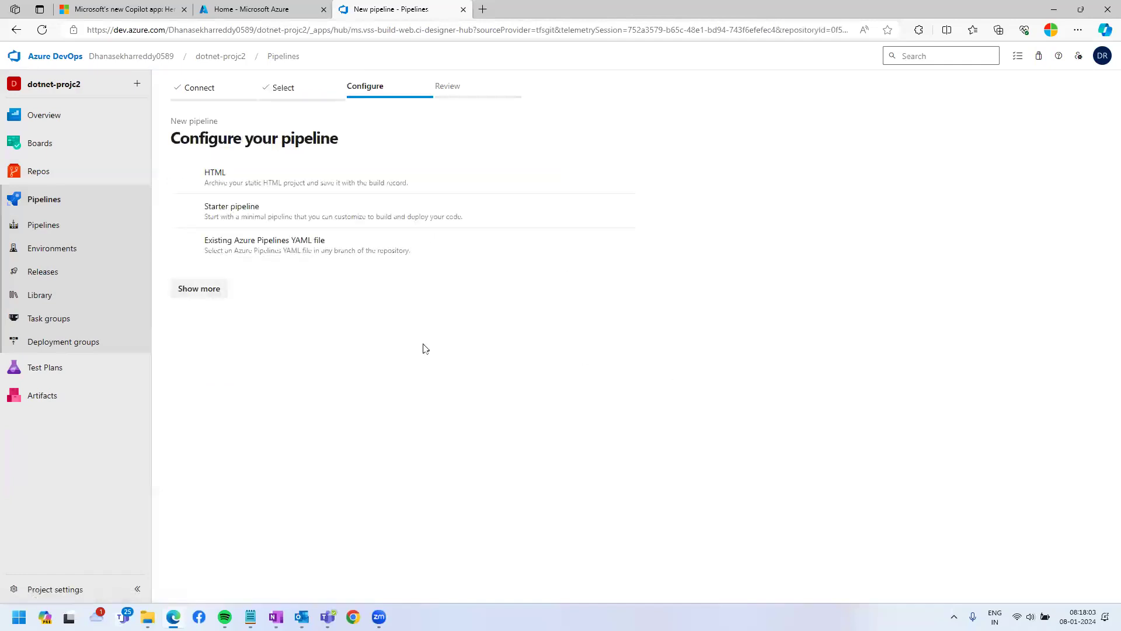
left_click(220, 205)
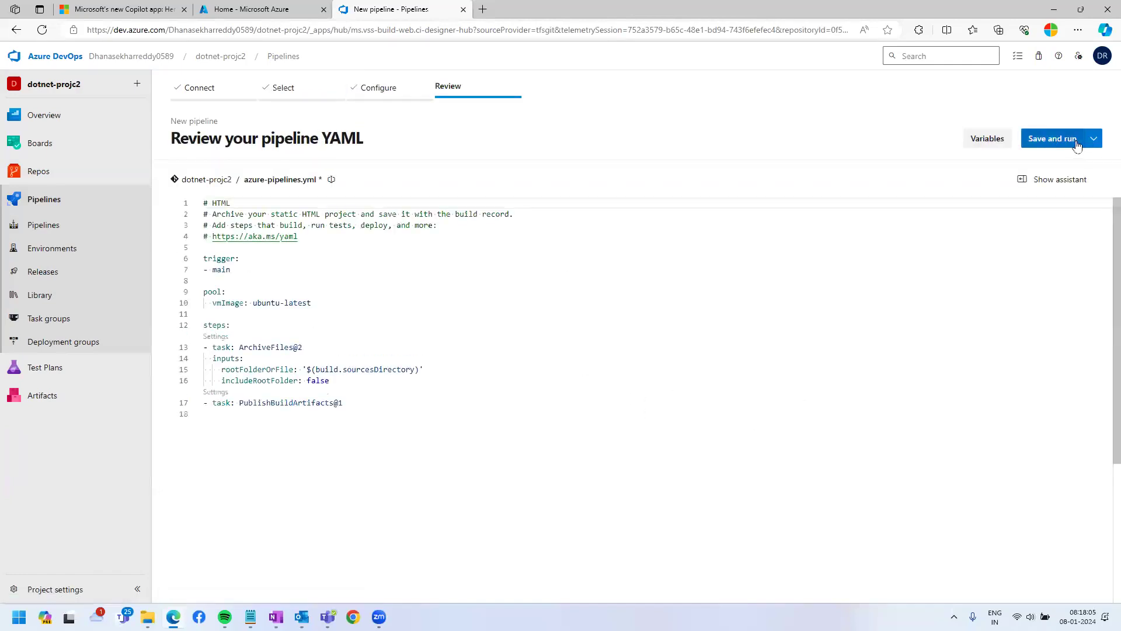
left_click(1054, 138)
left_click(1057, 572)
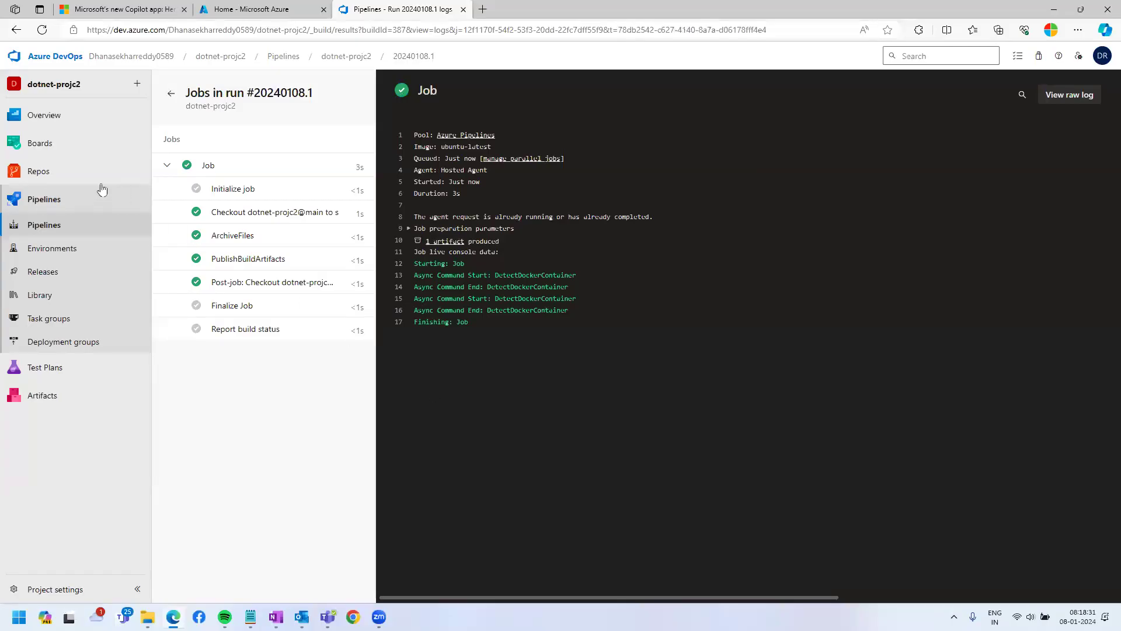
Step: Create a pull request titled "Updated index.html" from the second personal branch into main, without reviewers
left_click(39, 171)
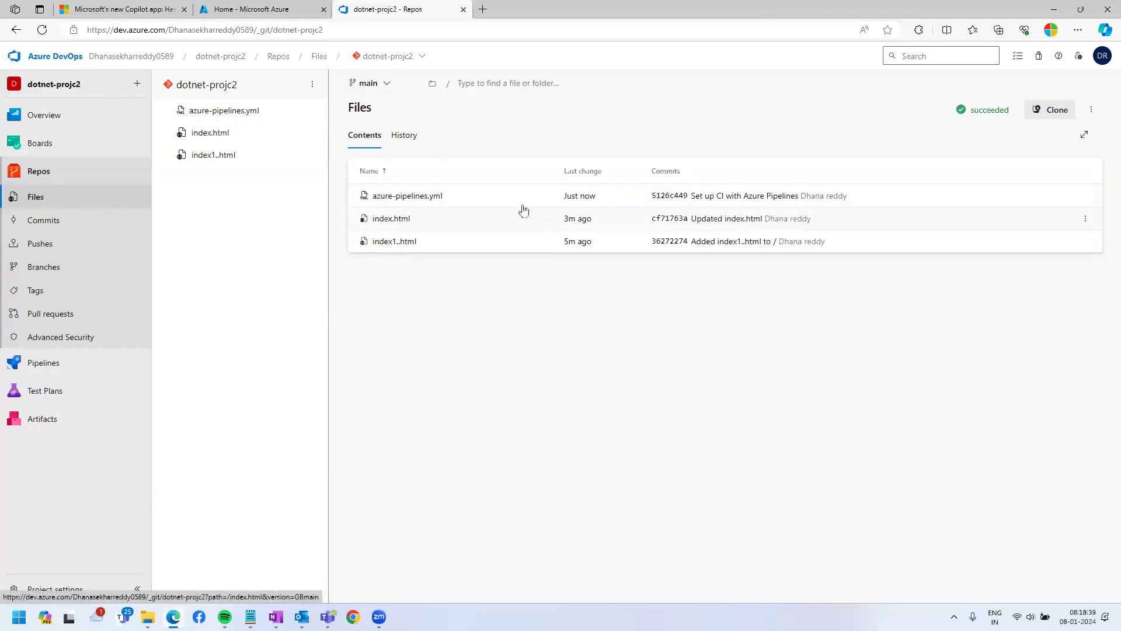
left_click(378, 86)
left_click(402, 214)
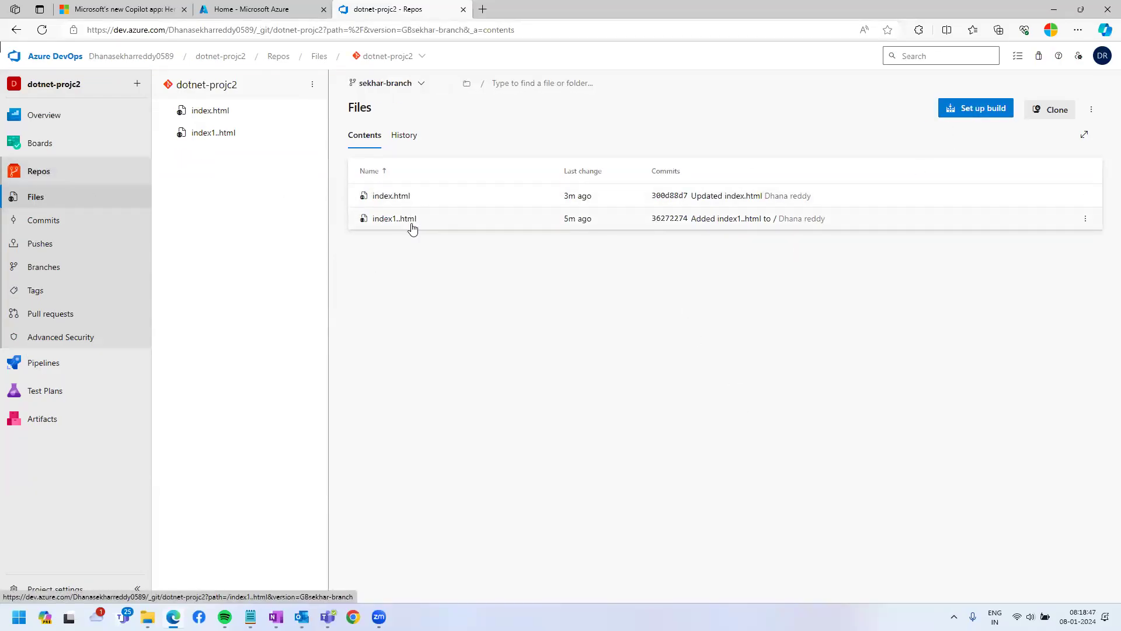
left_click(50, 313)
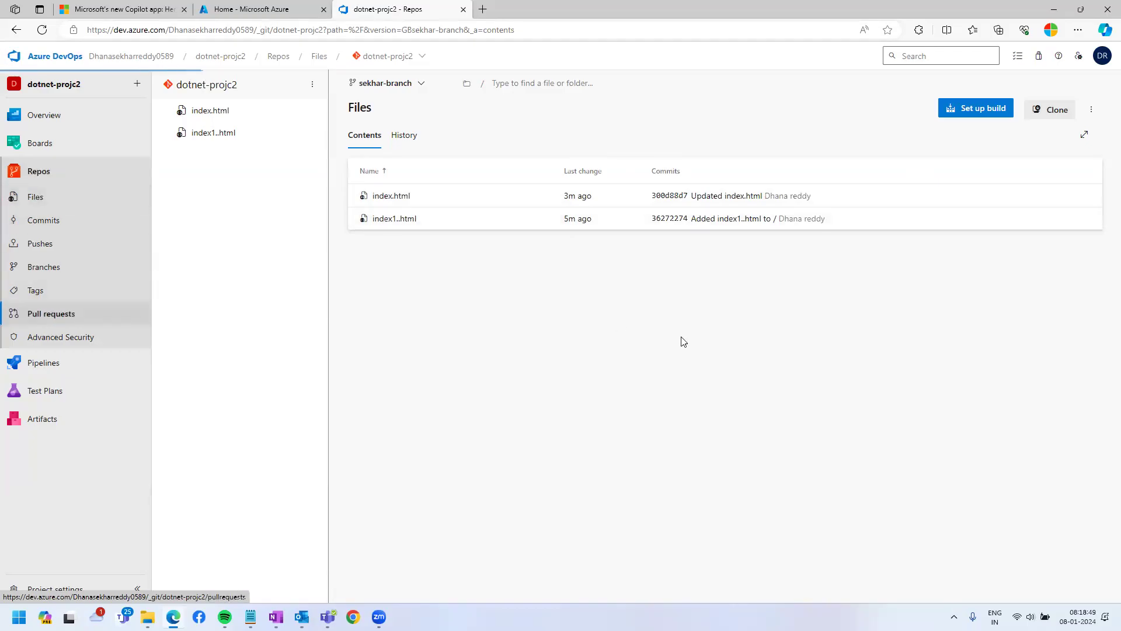
left_click(638, 360)
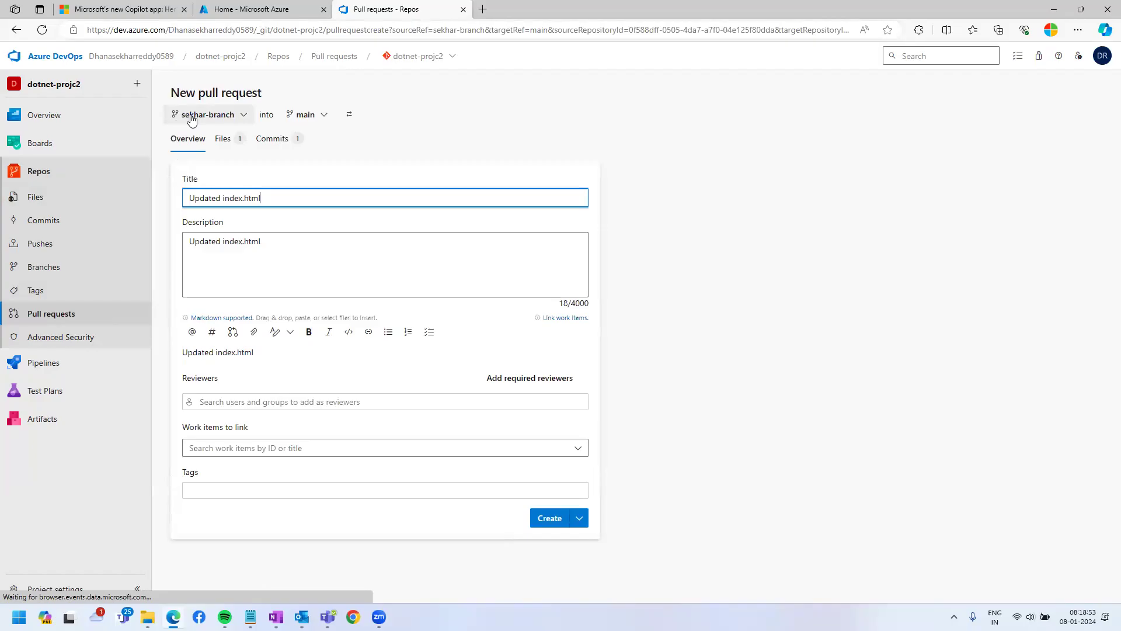
mouse_move(174, 100)
left_mouse_down()
mouse_move(210, 117)
mouse_move(427, 127)
left_mouse_up()
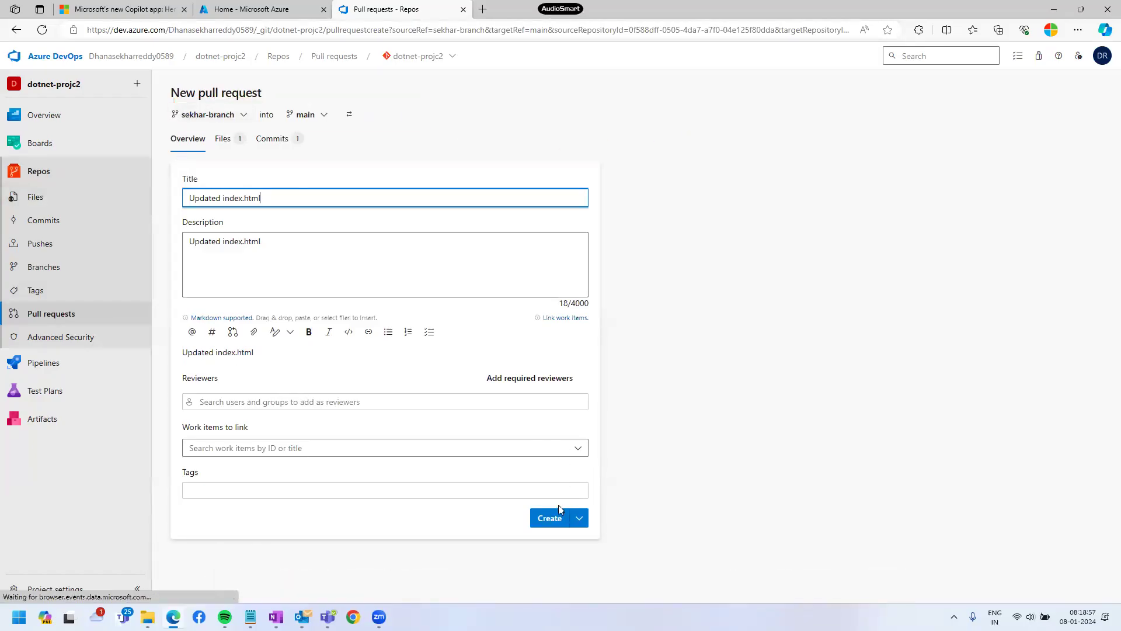
left_click(555, 517)
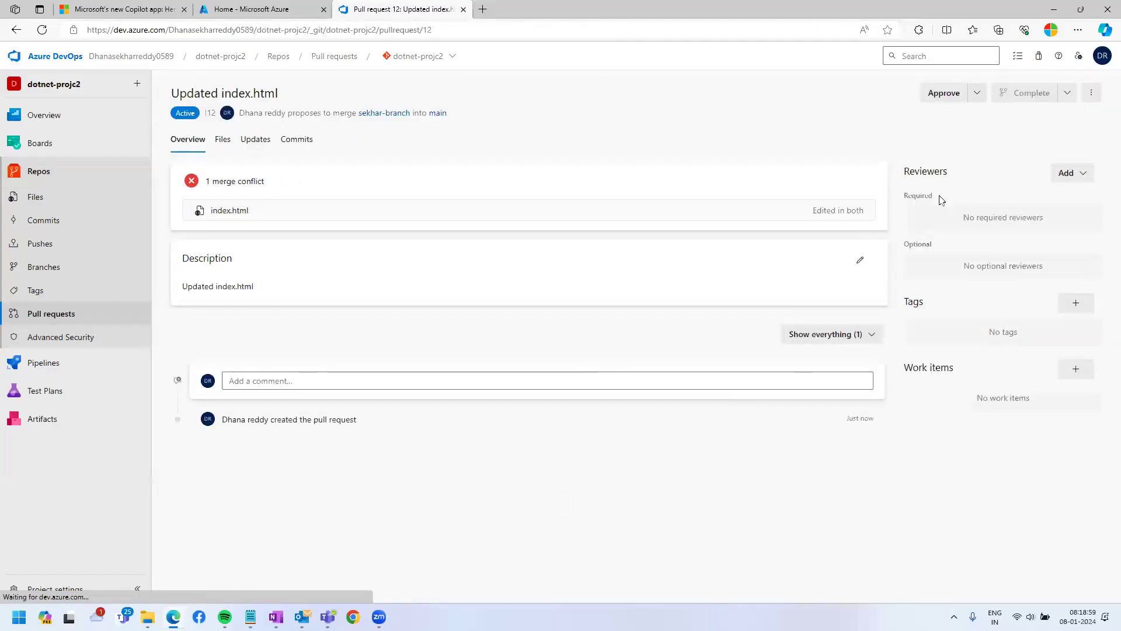
Step: Approve the "Updated index.html" pull request from the second personal branch
left_click(946, 93)
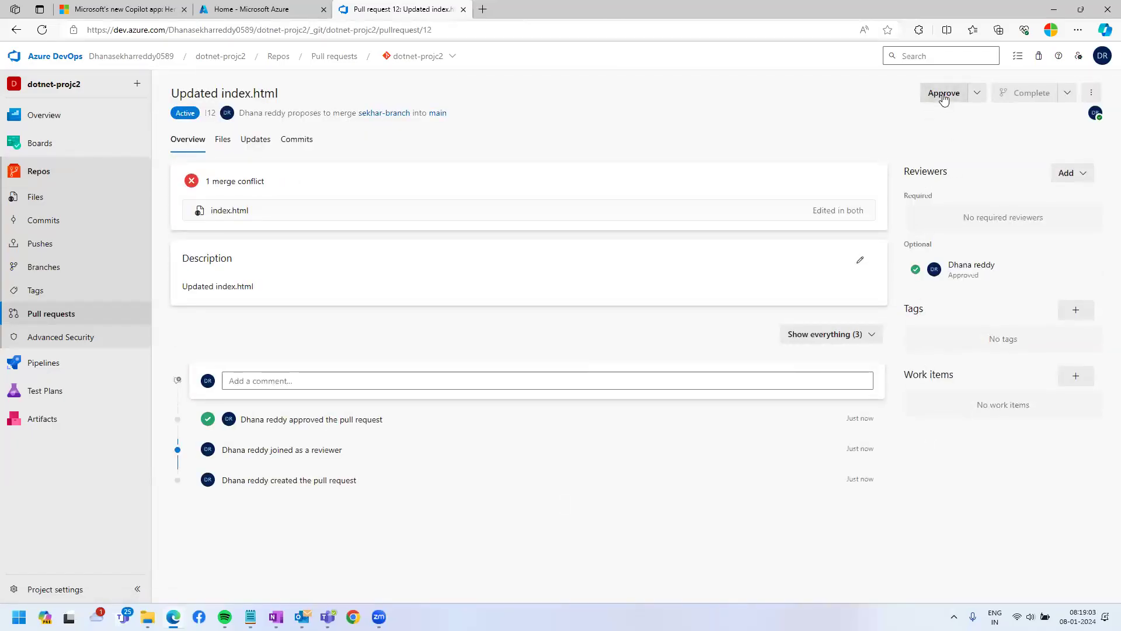
left_click(974, 94)
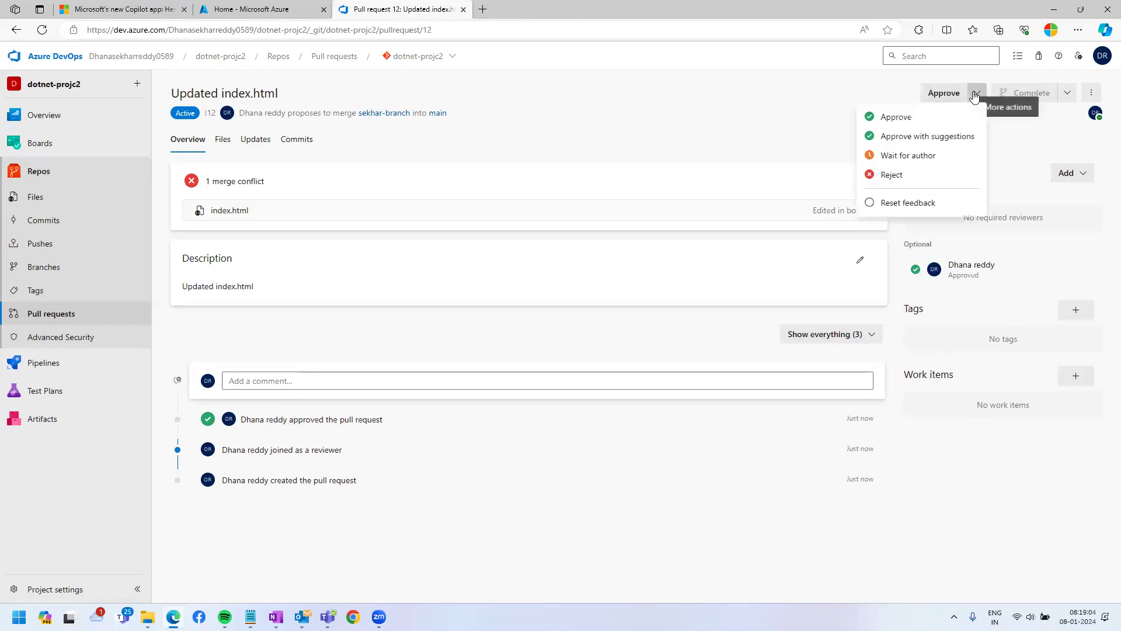
left_click(896, 117)
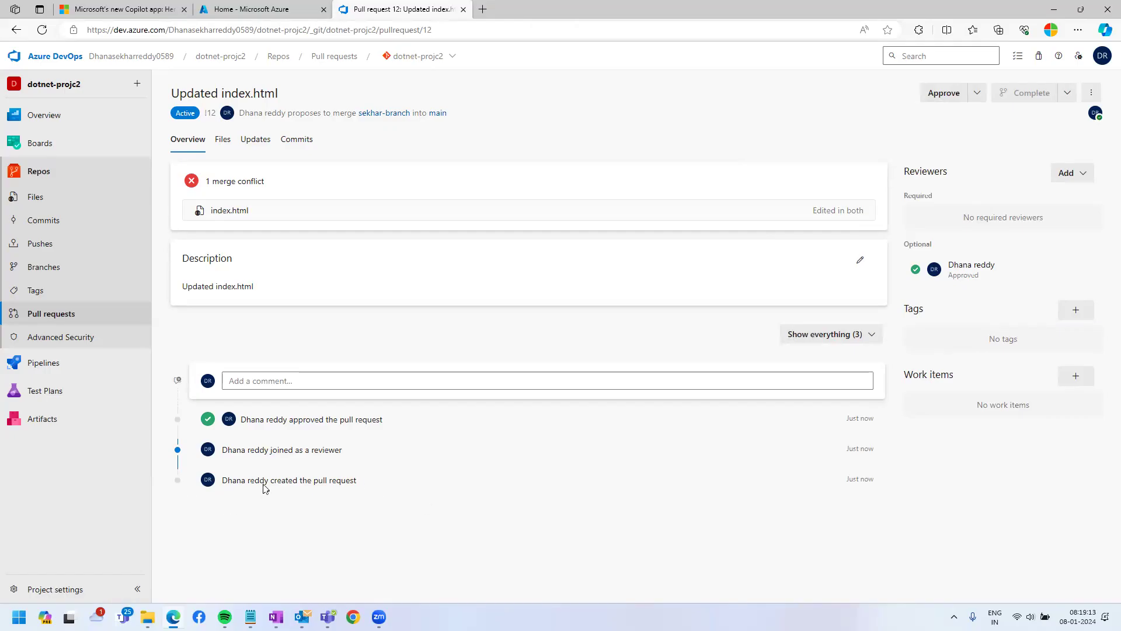
left_click_drag(220, 477, 411, 485)
left_click(324, 524)
left_click(976, 95)
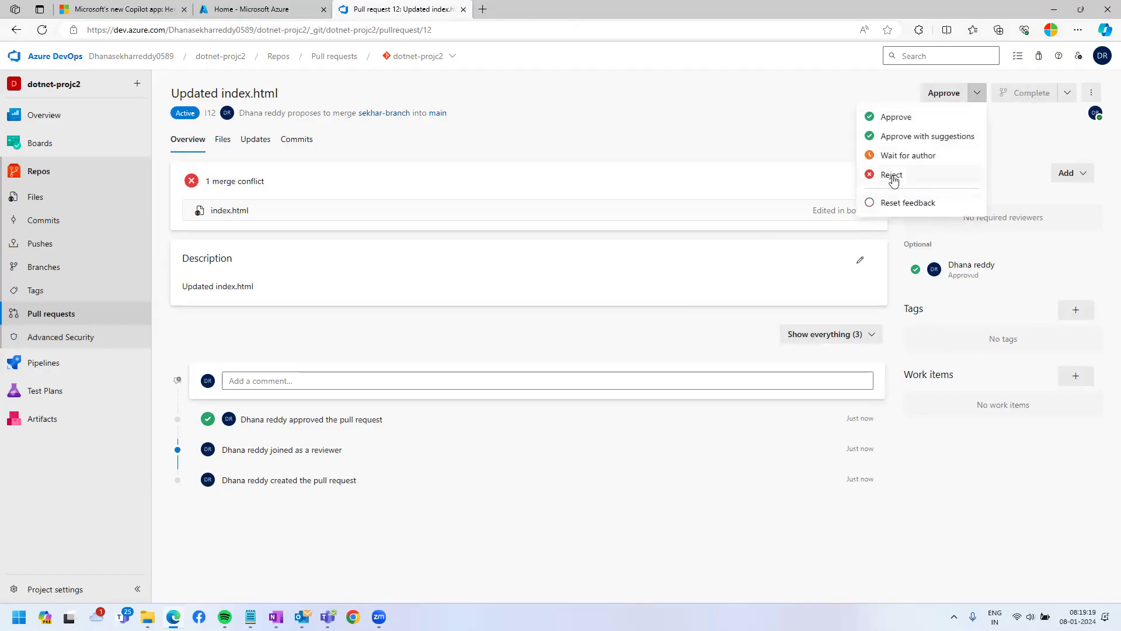
left_click(908, 117)
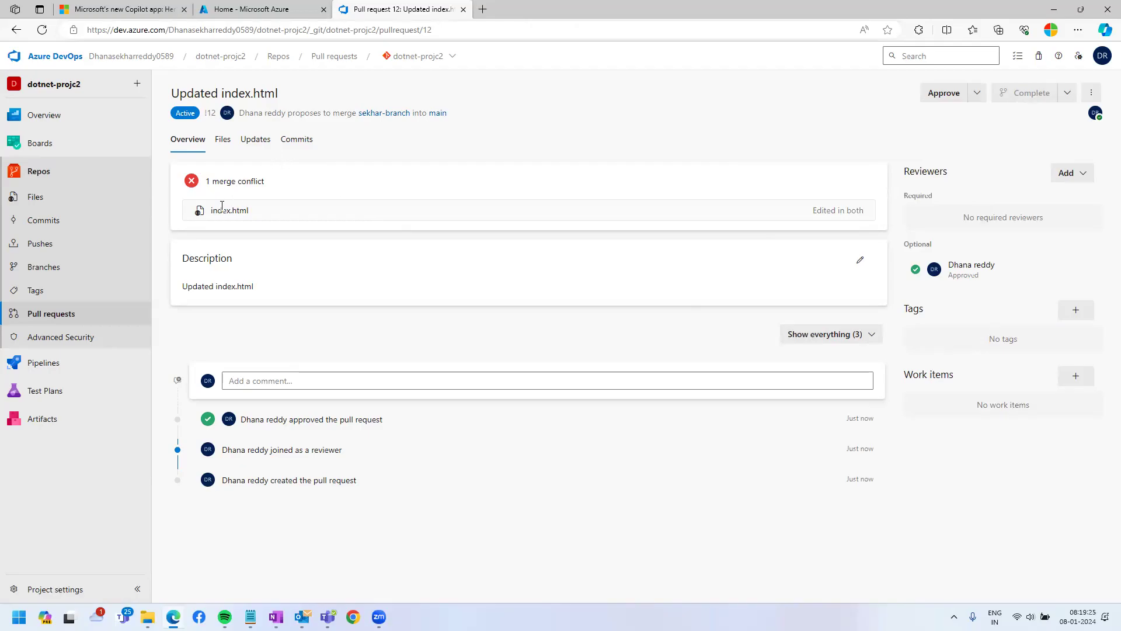
Step: Examine the pull request's activity filters, its merge conflict entry and the options for adding reviewers
left_click(839, 336)
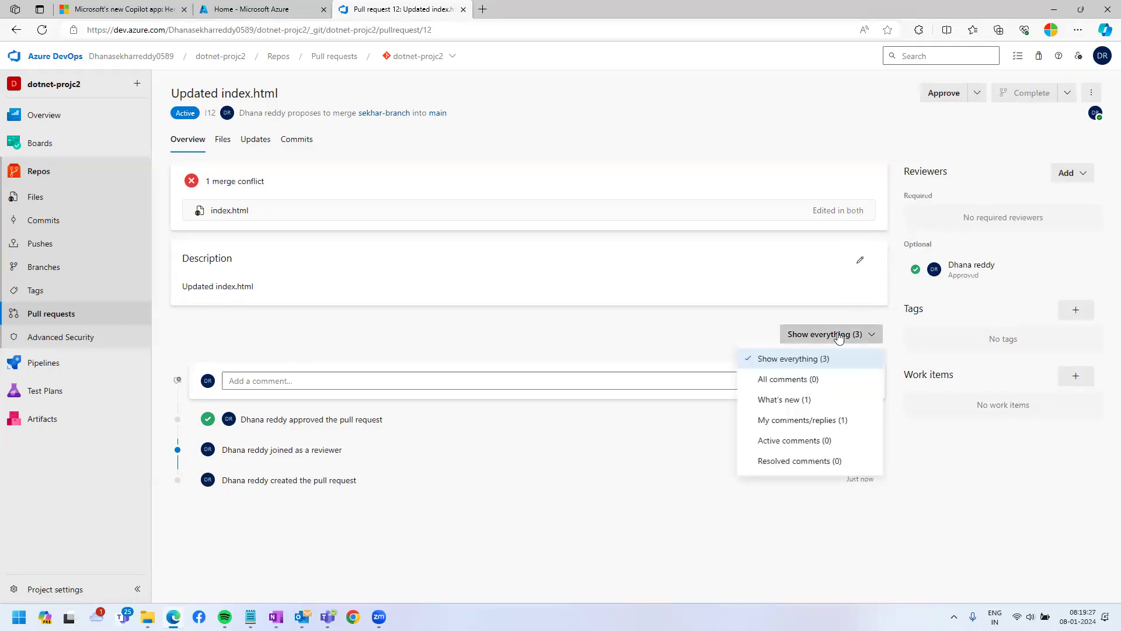
left_click(794, 380)
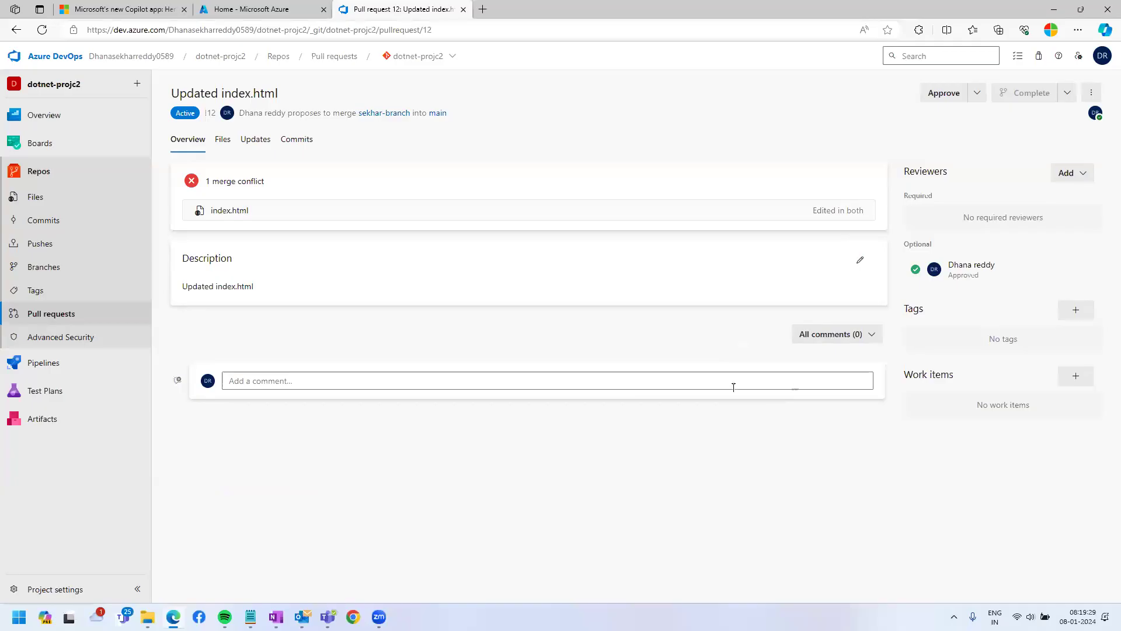
left_click(828, 339)
left_click(823, 365)
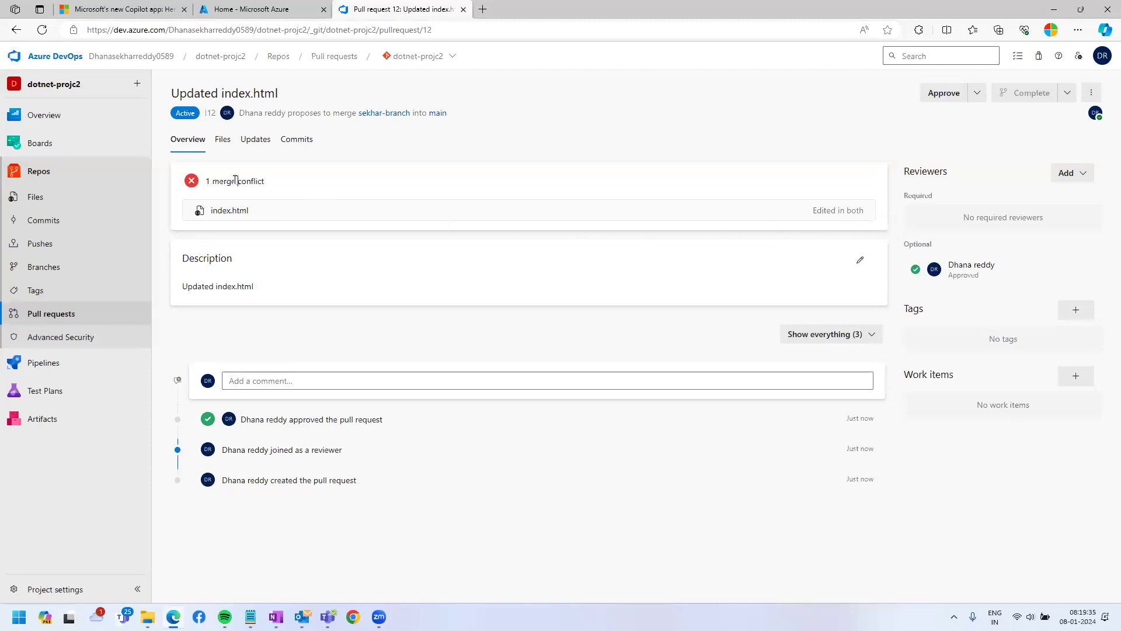
triple_click(257, 182)
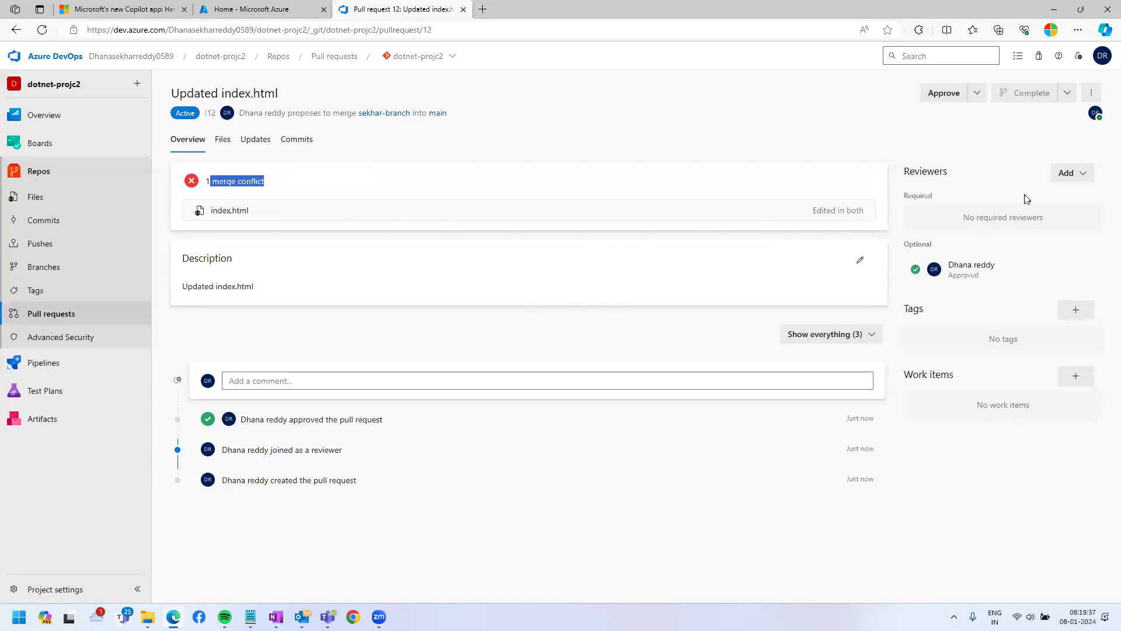
left_click(1083, 174)
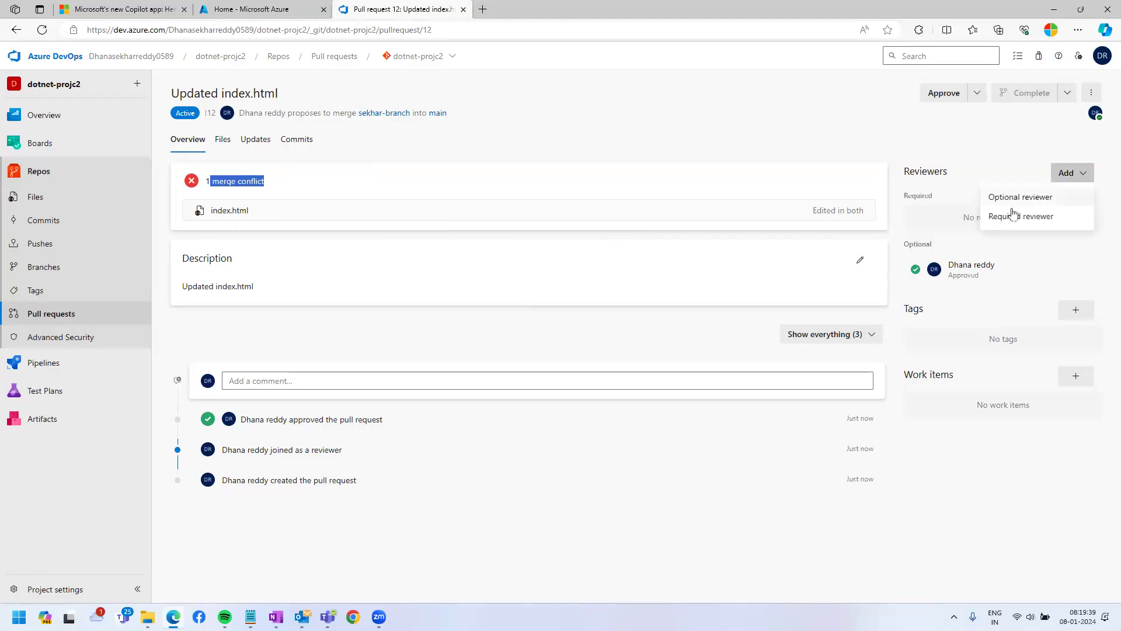
left_click(972, 502)
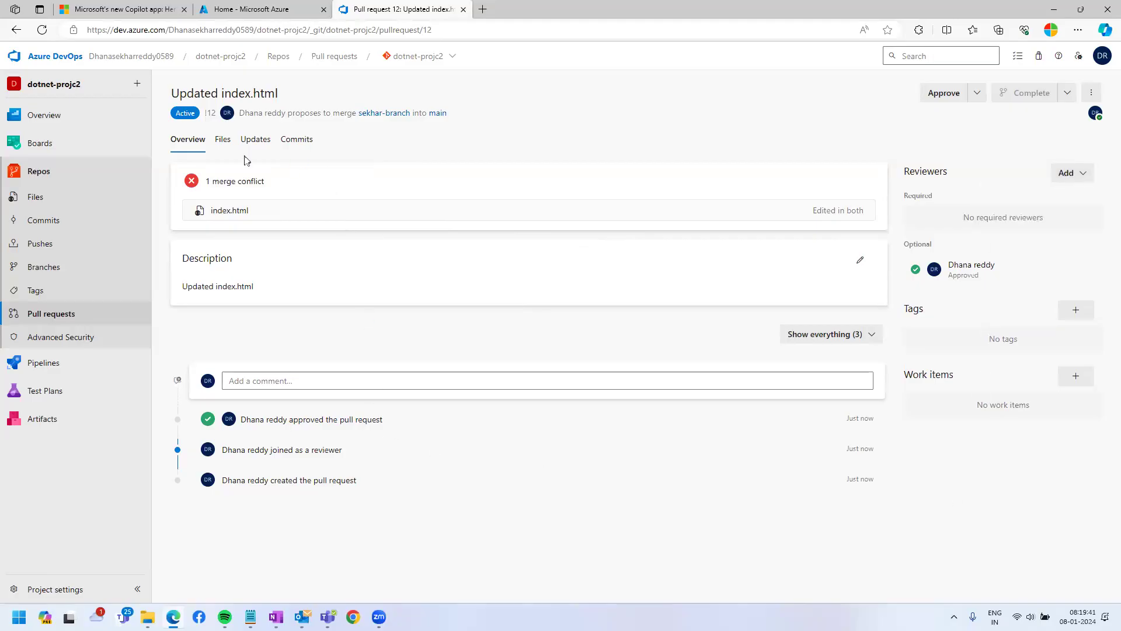
Step: Review the index.html changes in the pull request, then reopen the request from the repository's pull request list
left_click(222, 140)
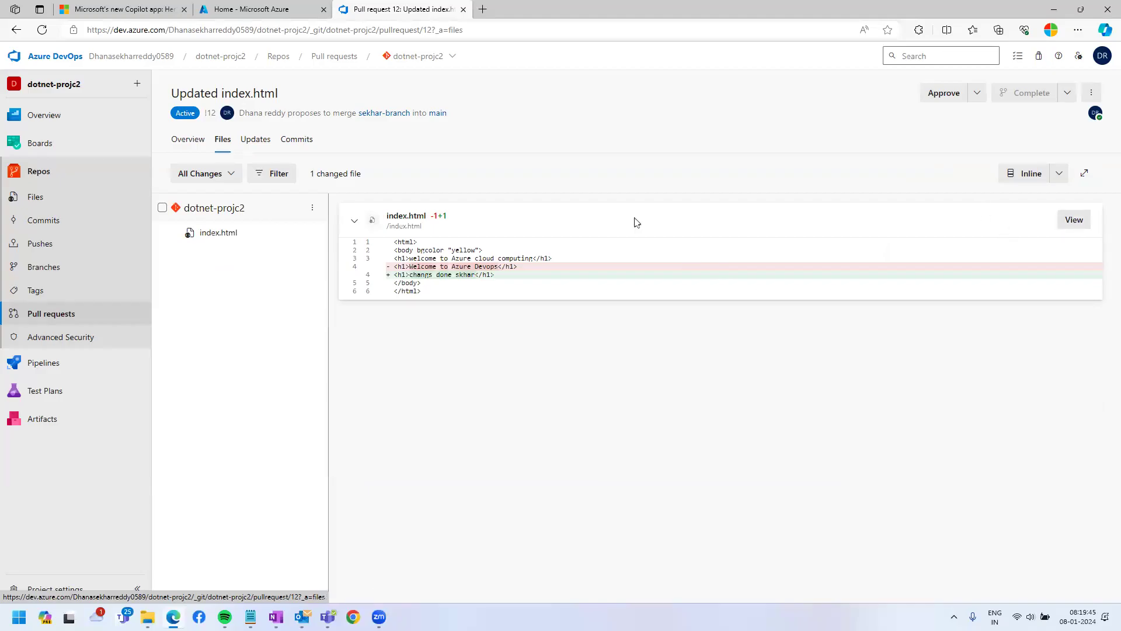
left_click(179, 141)
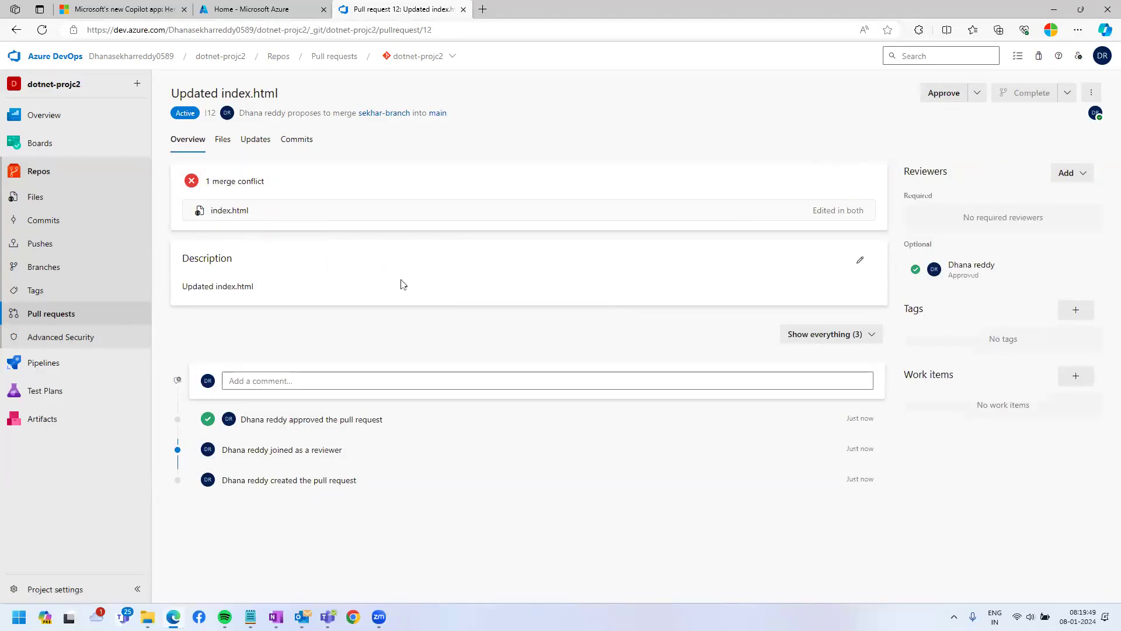
left_click(40, 294)
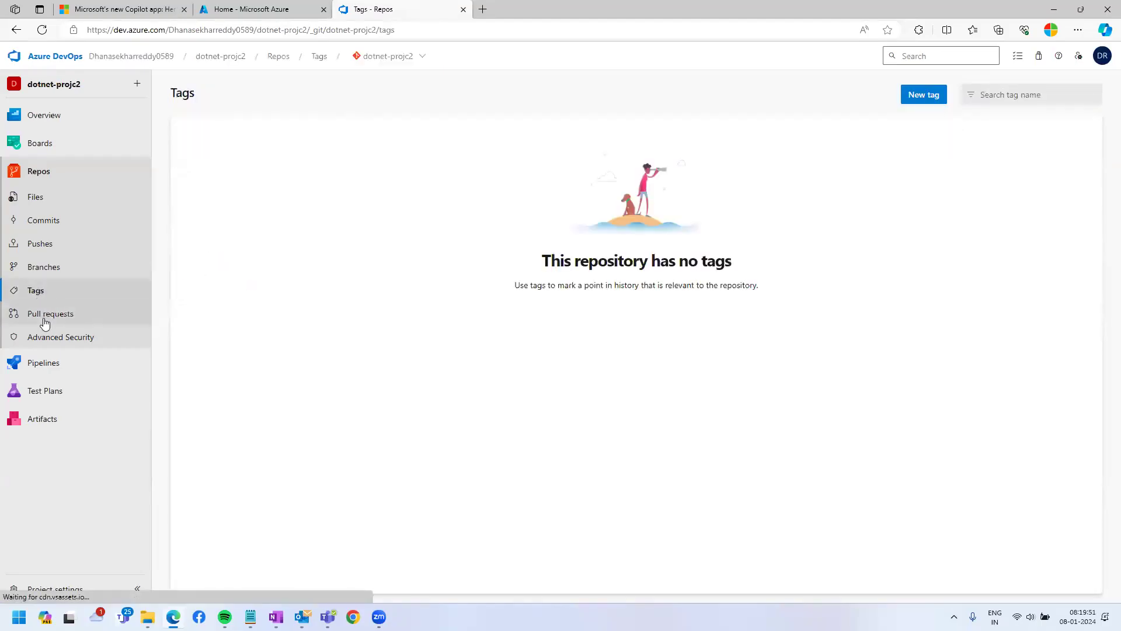
left_click(45, 319)
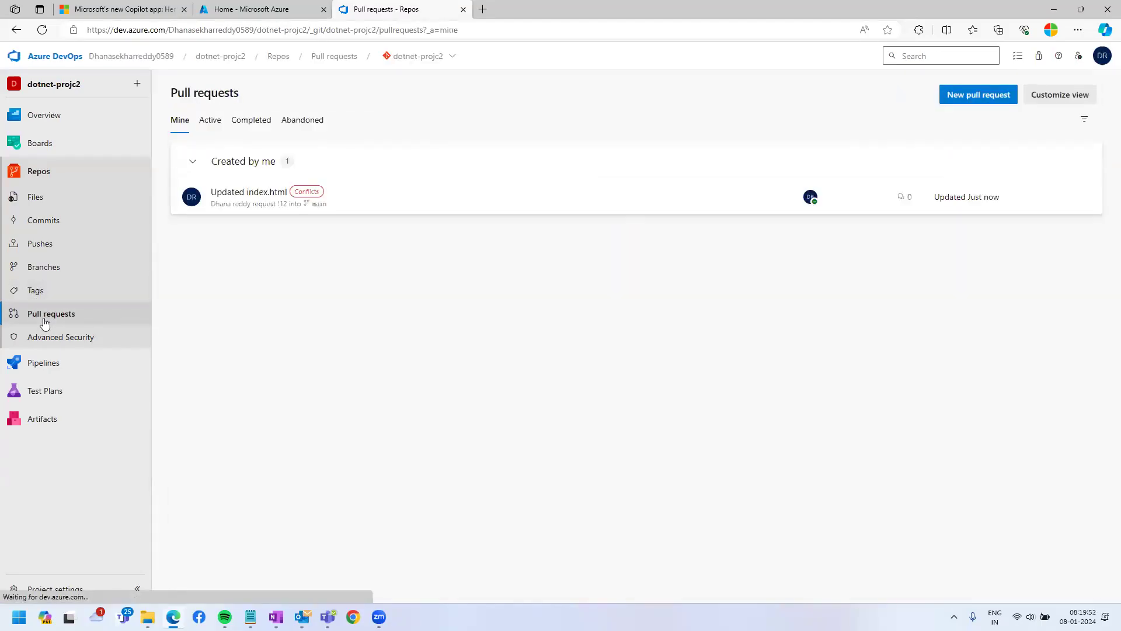
left_click(312, 198)
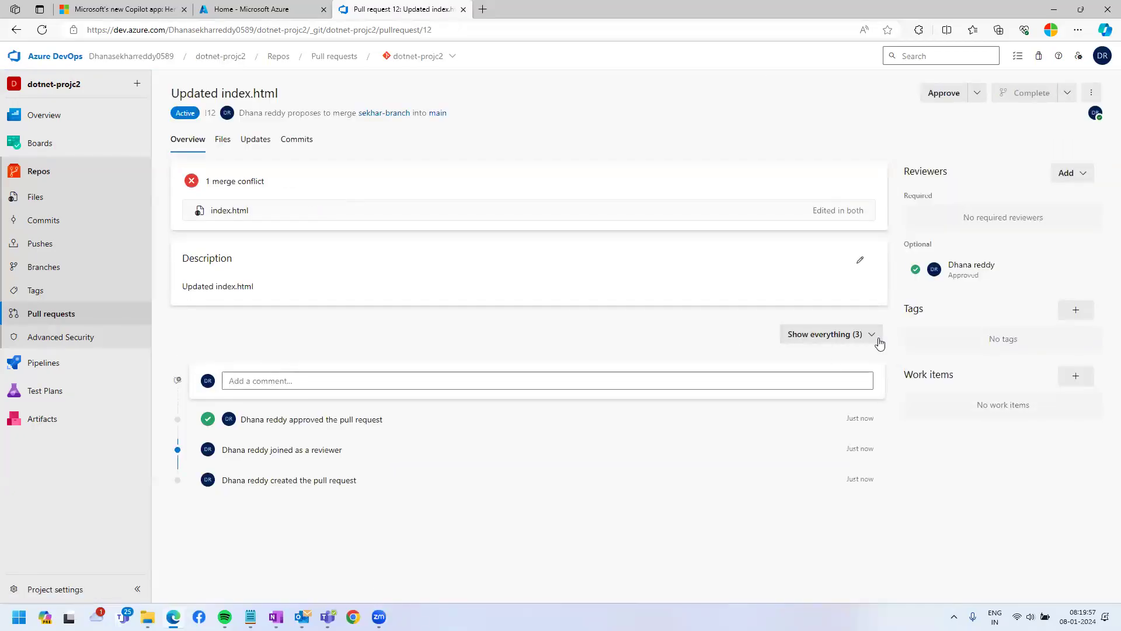
Step: Restart the merge of the "Updated index.html" pull request and filter its activity to all comments
left_click(872, 335)
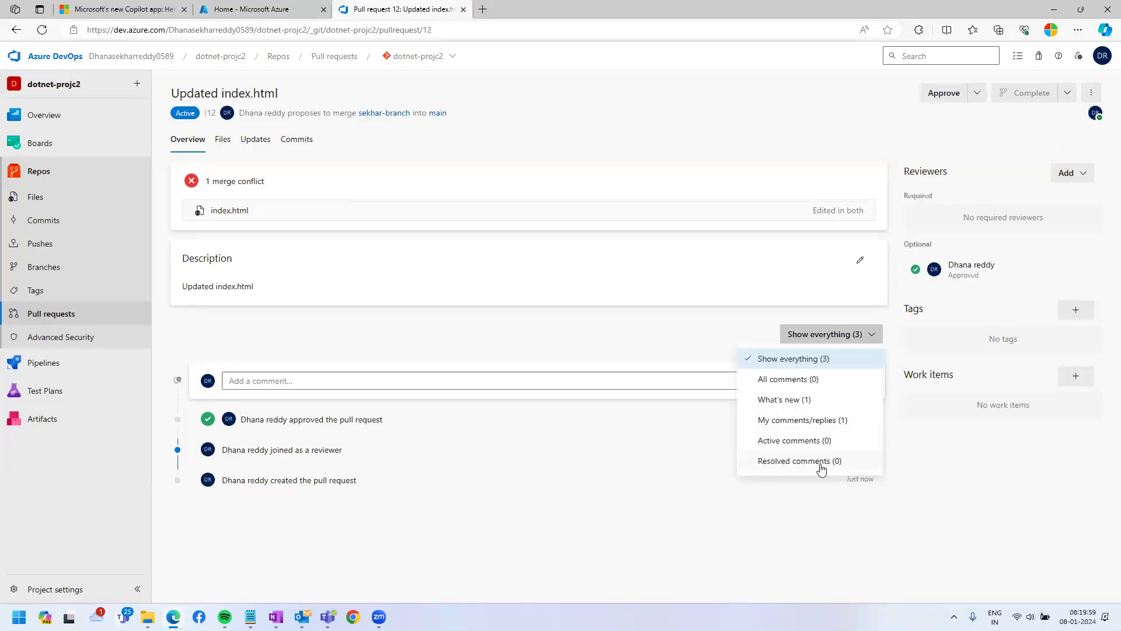
left_click(539, 337)
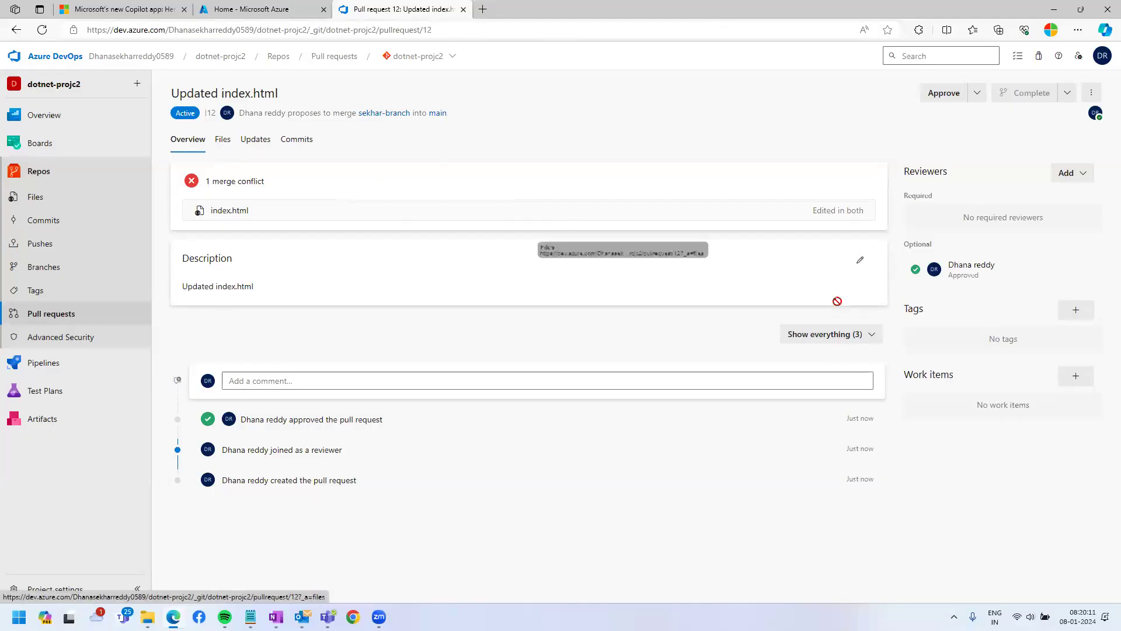
left_click(977, 93)
left_click(1091, 93)
left_click(1097, 95)
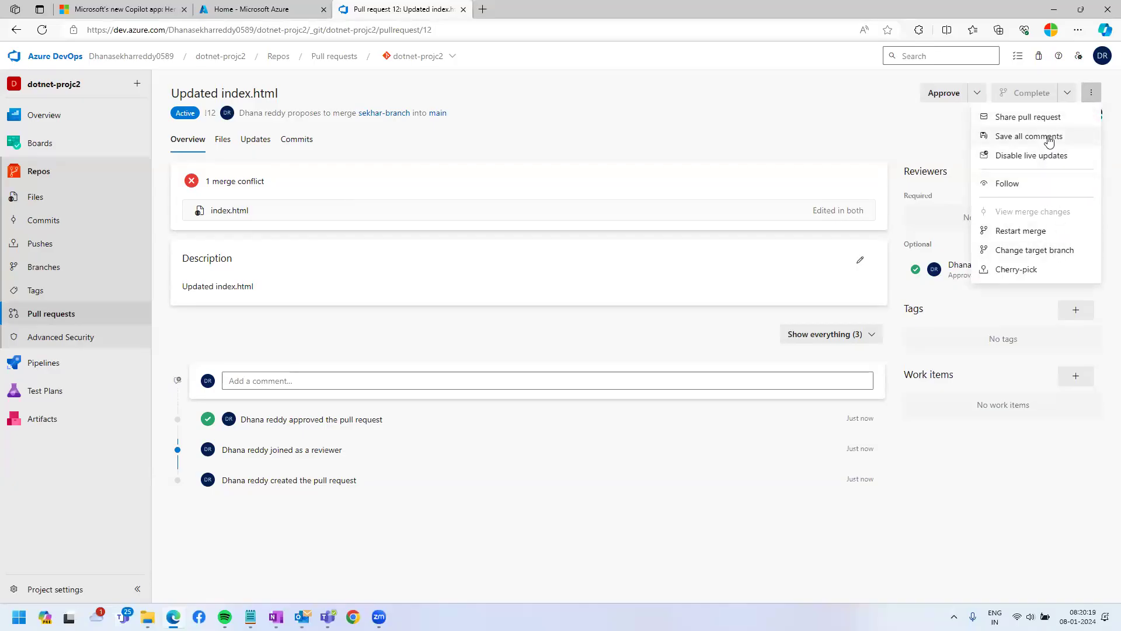
left_click(1050, 231)
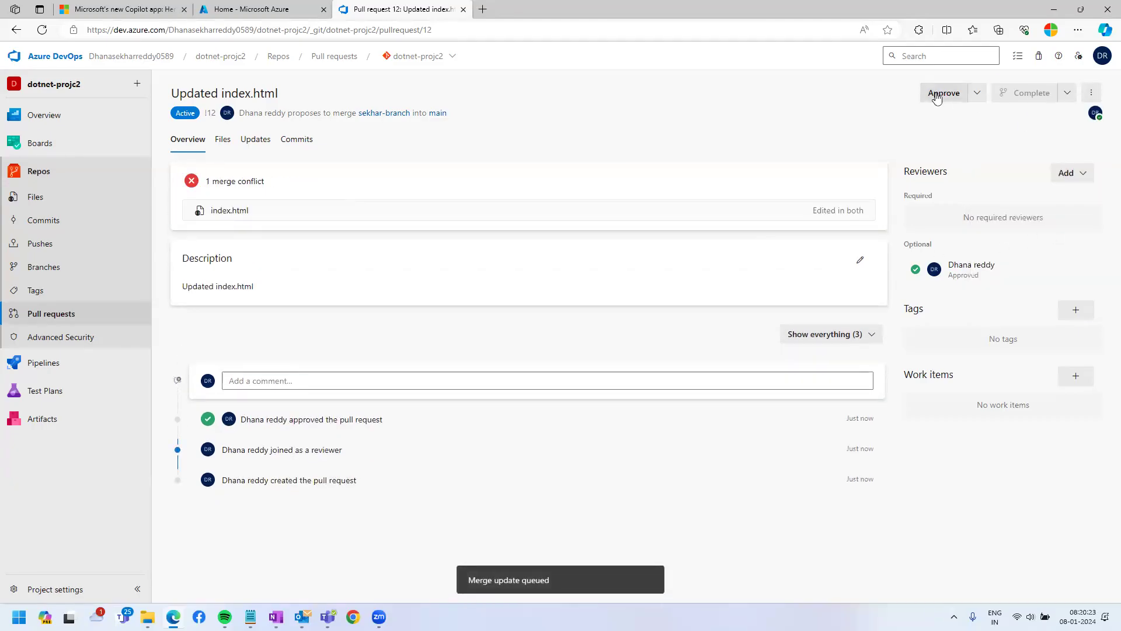
left_click(814, 336)
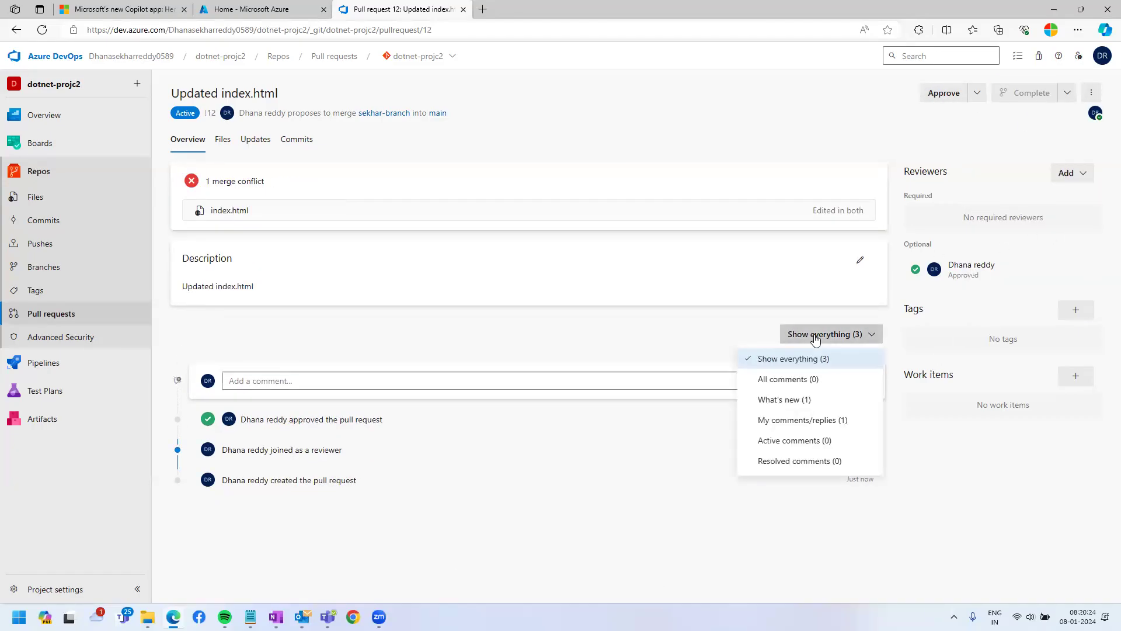
left_click(798, 381)
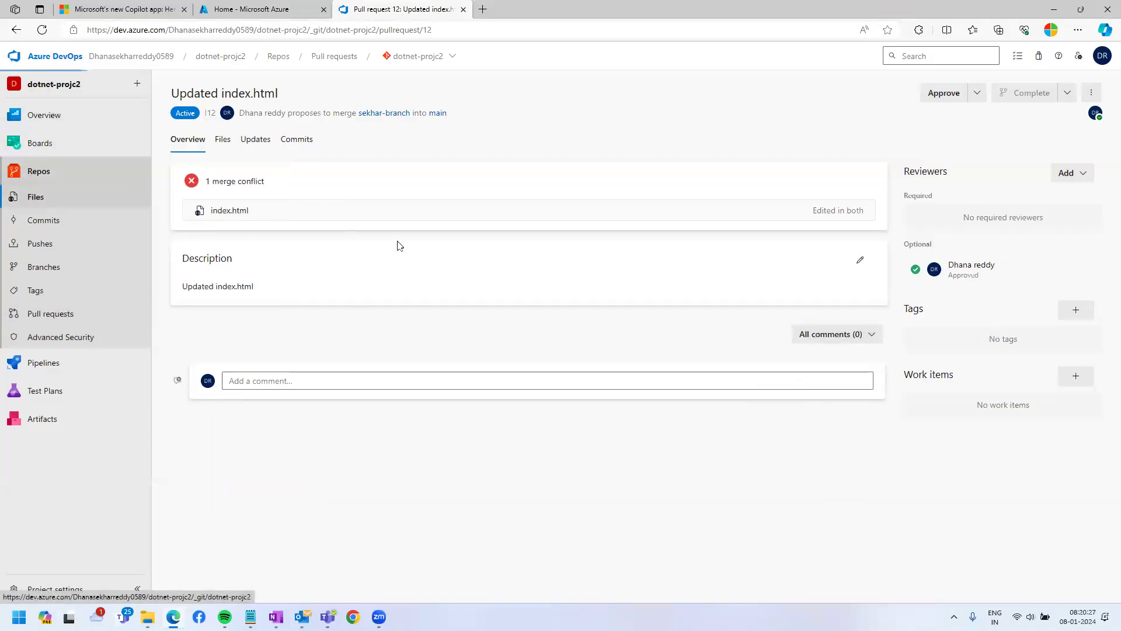
Step: Examine the contents of index.html and index1..html in the second personal branch, then return to the pull request
left_click(374, 193)
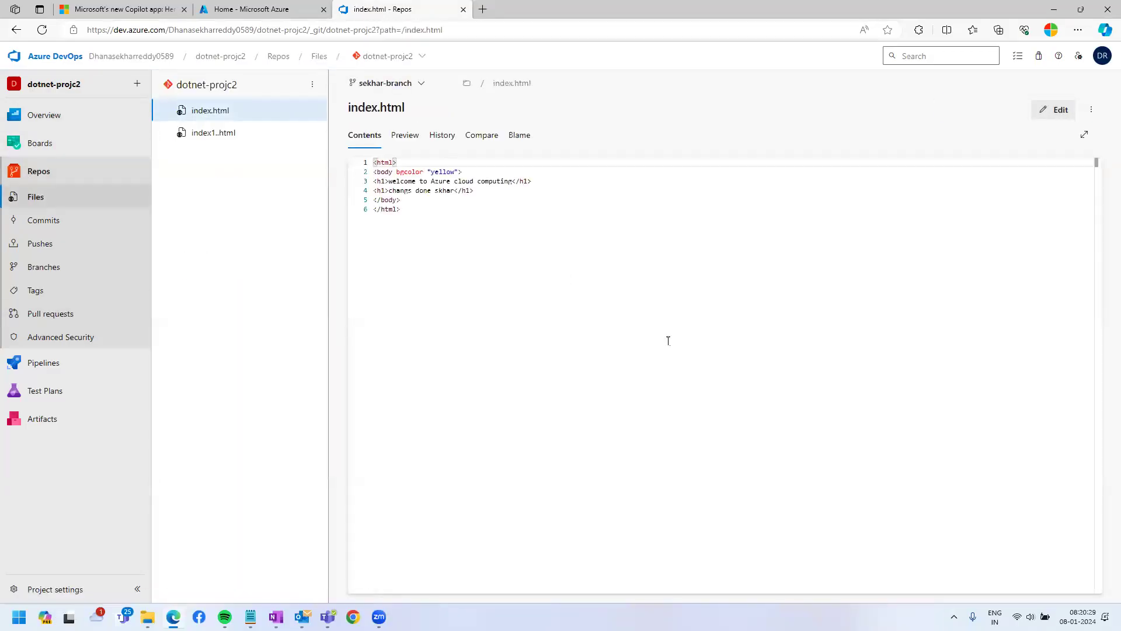
left_click(17, 30)
left_click(391, 219)
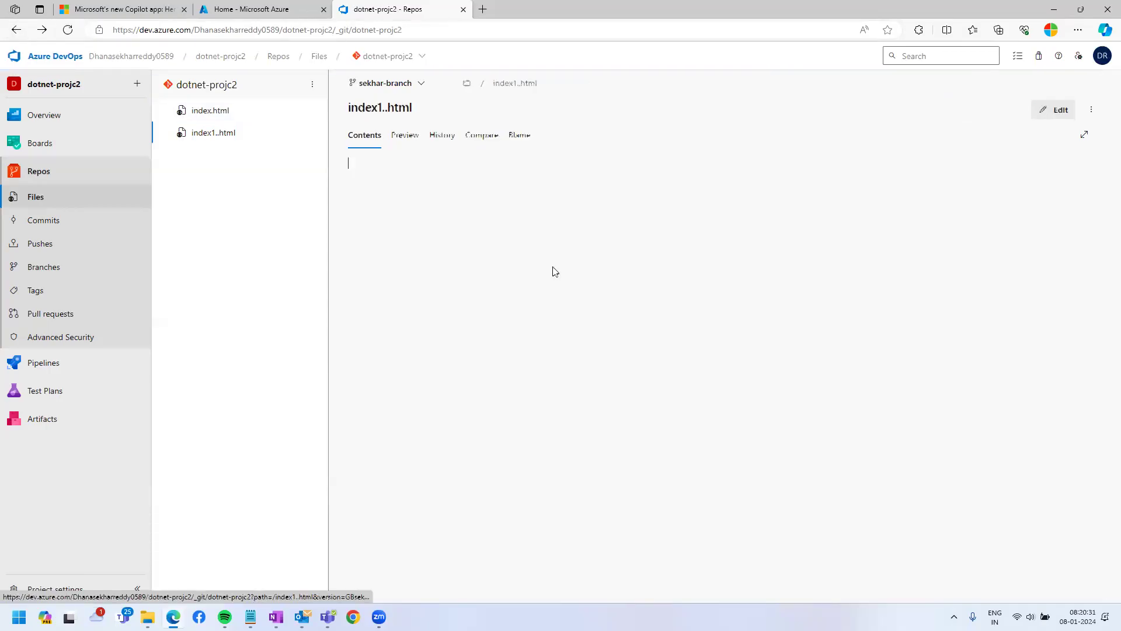
left_click(426, 190)
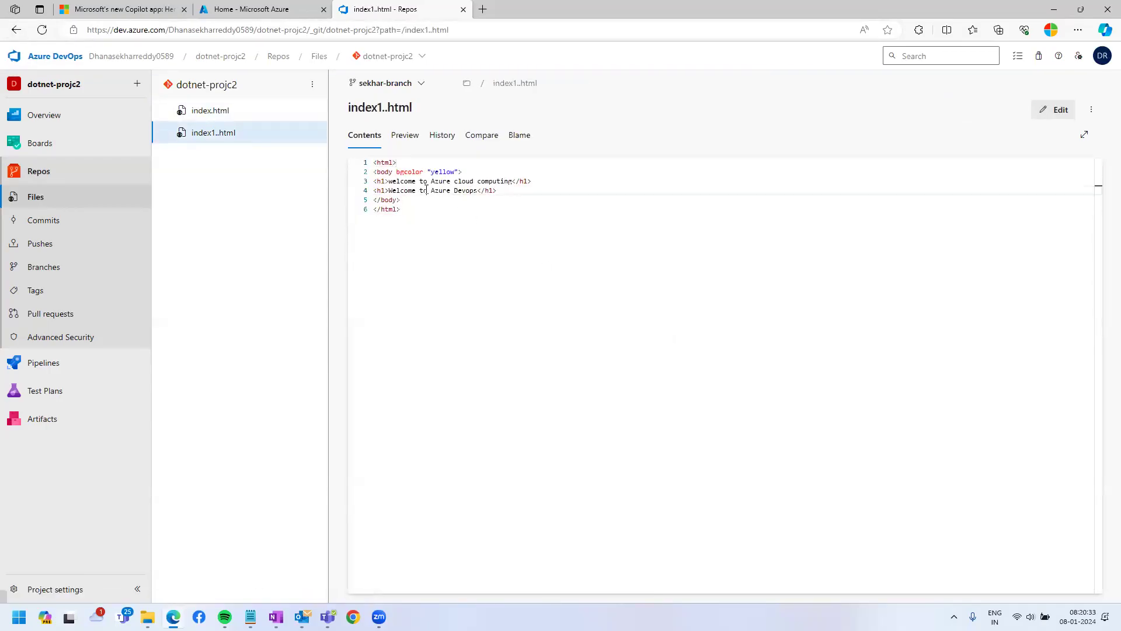
left_click_drag(427, 190, 407, 203)
left_click(16, 30)
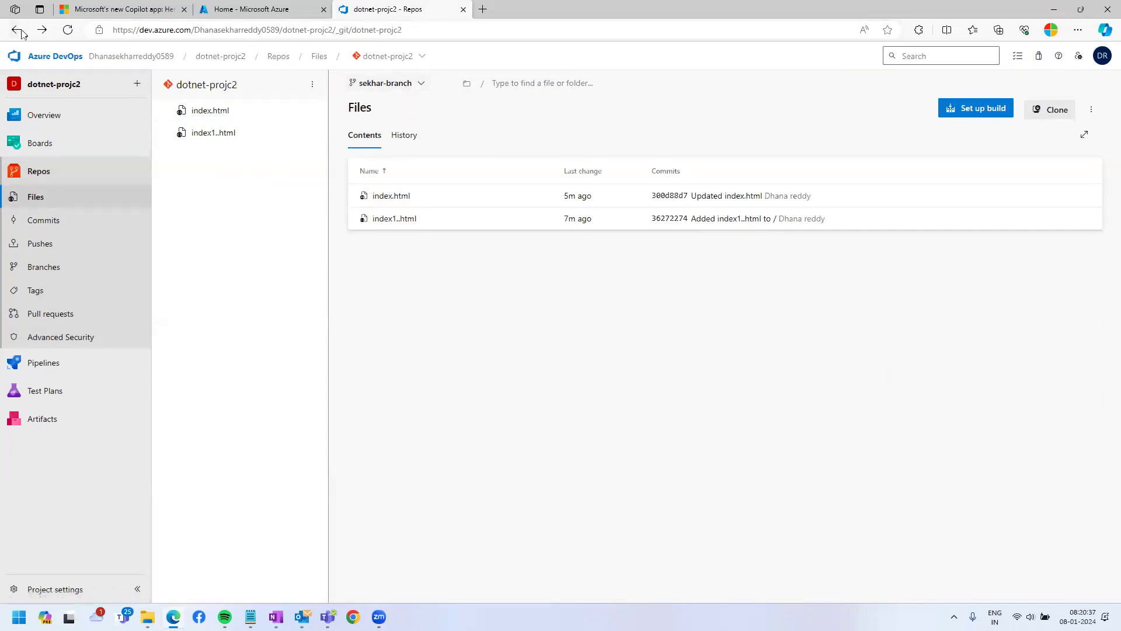
left_click(16, 30)
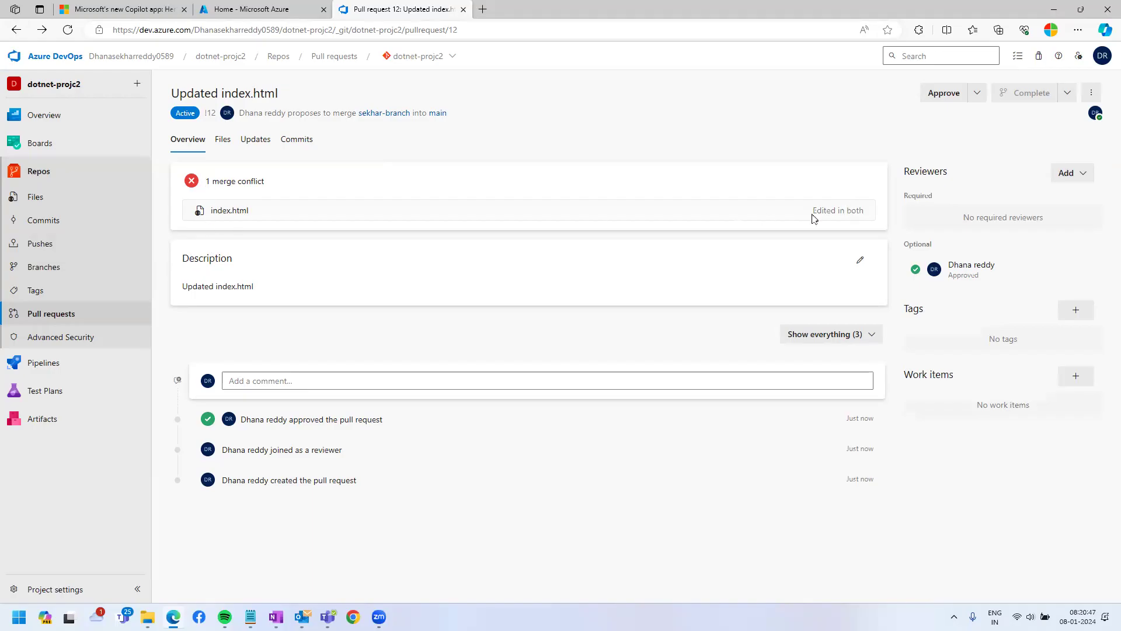
Step: Review the pull request's index.html changes for the "Updated index.html" update in the side-by-side view
left_click(224, 142)
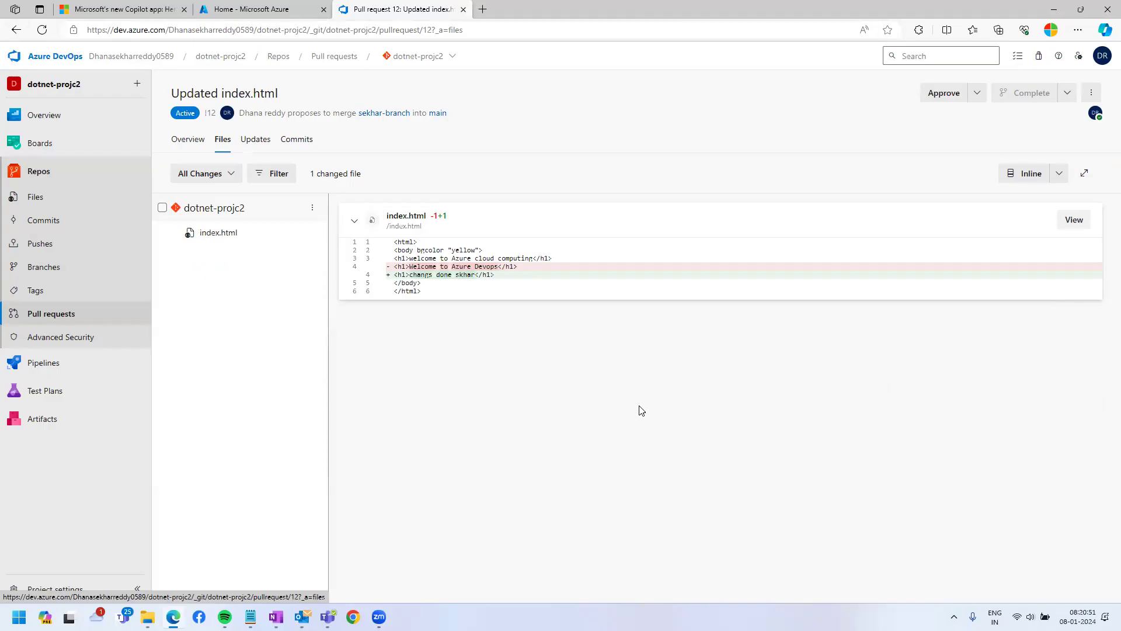
left_click(202, 174)
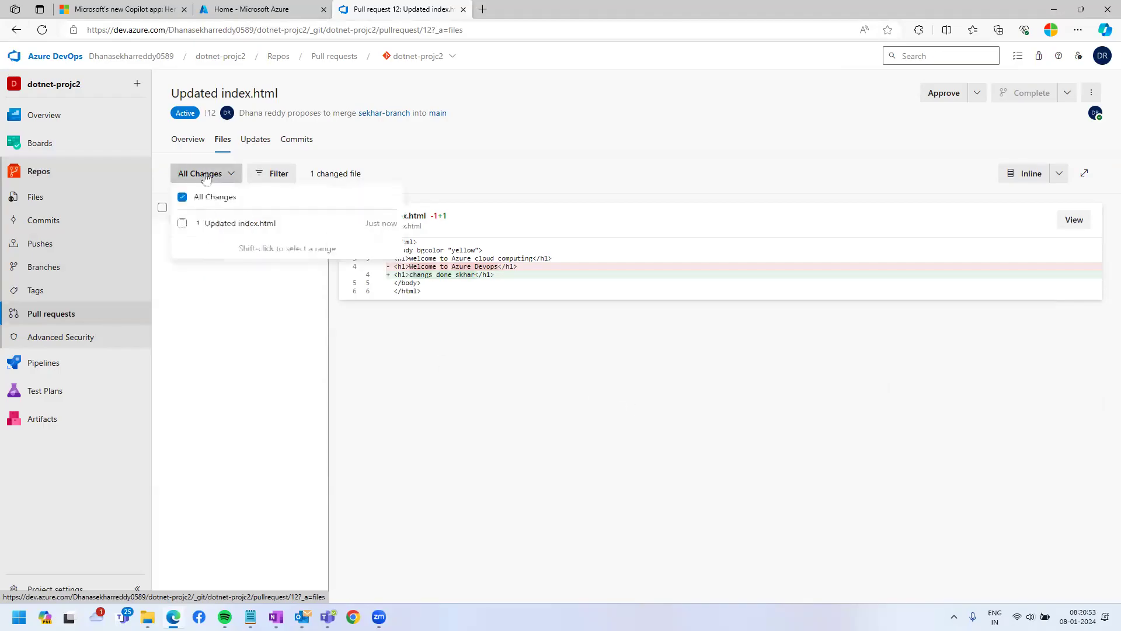
left_click(235, 228)
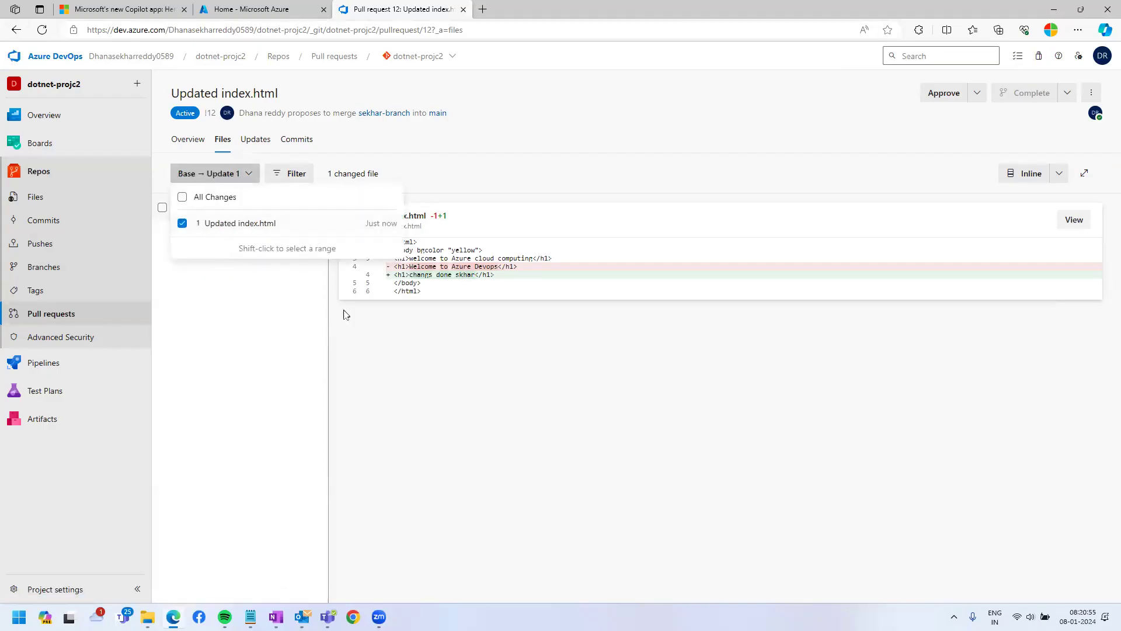
left_click(375, 395)
left_click(1043, 182)
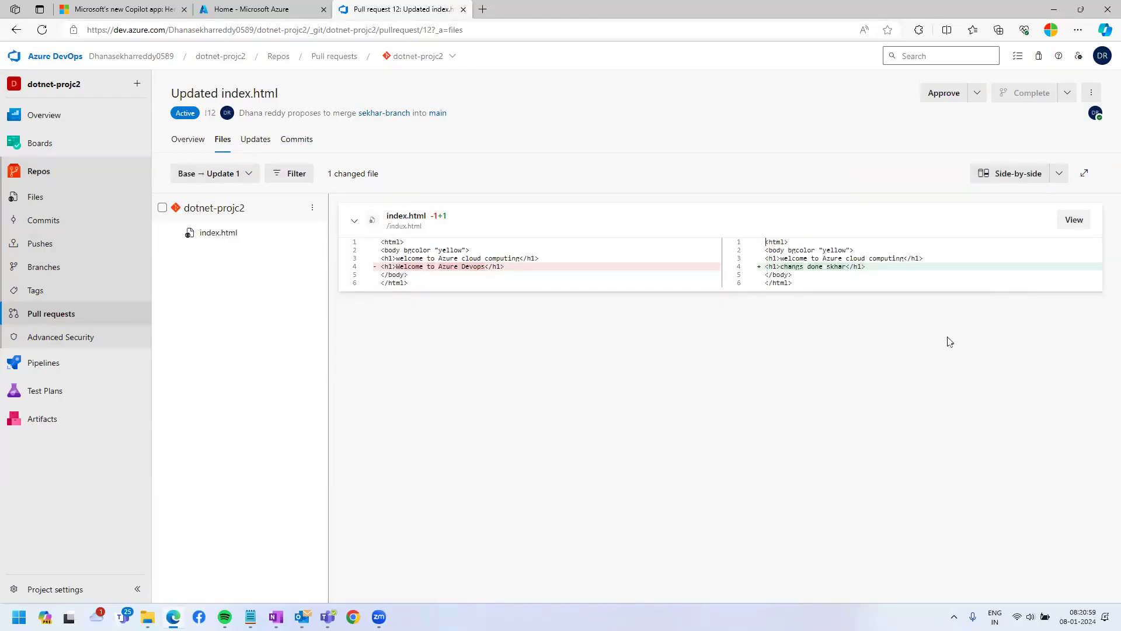
Step: Reopen the "Updated index.html" pull request from the repository's pull request list and post the comment "dsfsdf"
left_click(32, 195)
left_click(39, 315)
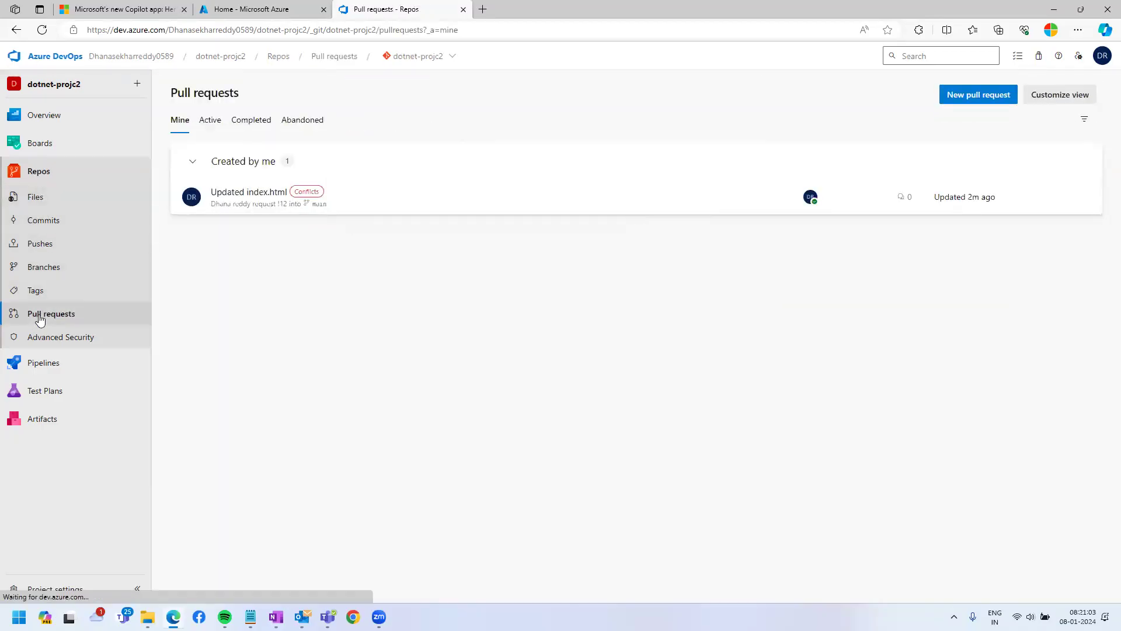
left_click(316, 202)
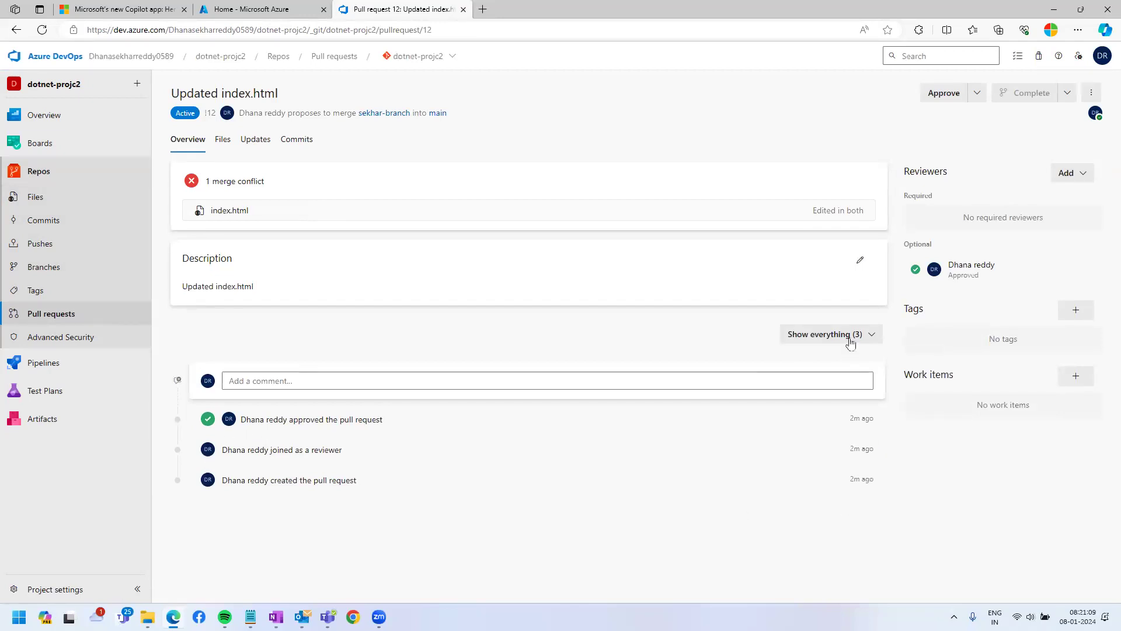
left_click(251, 382)
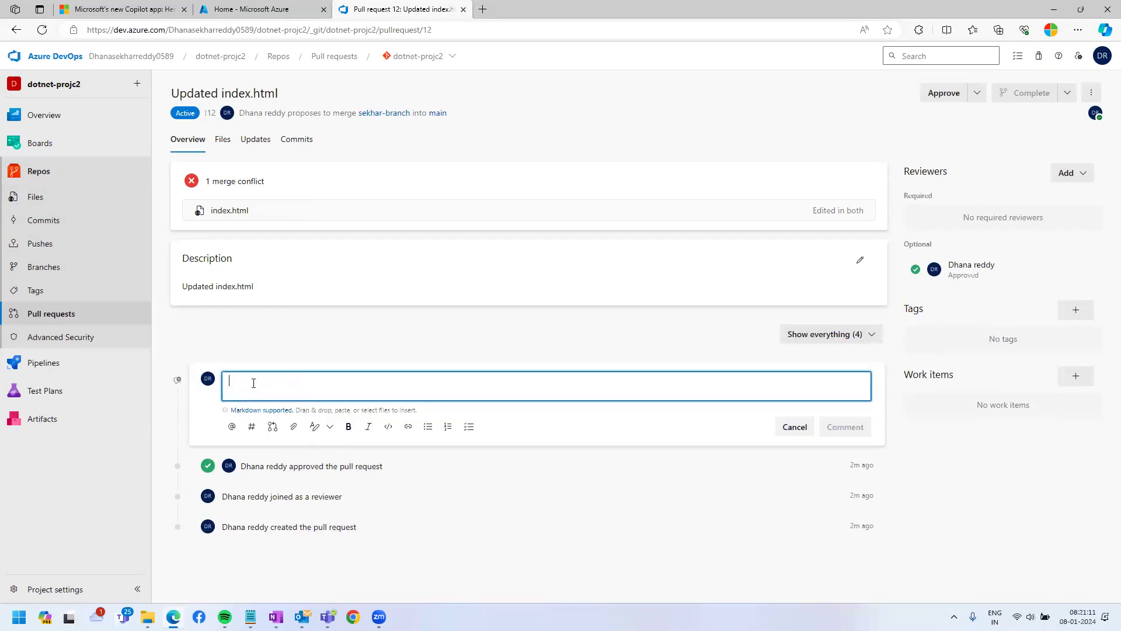
type("dsfsdf")
left_click(841, 427)
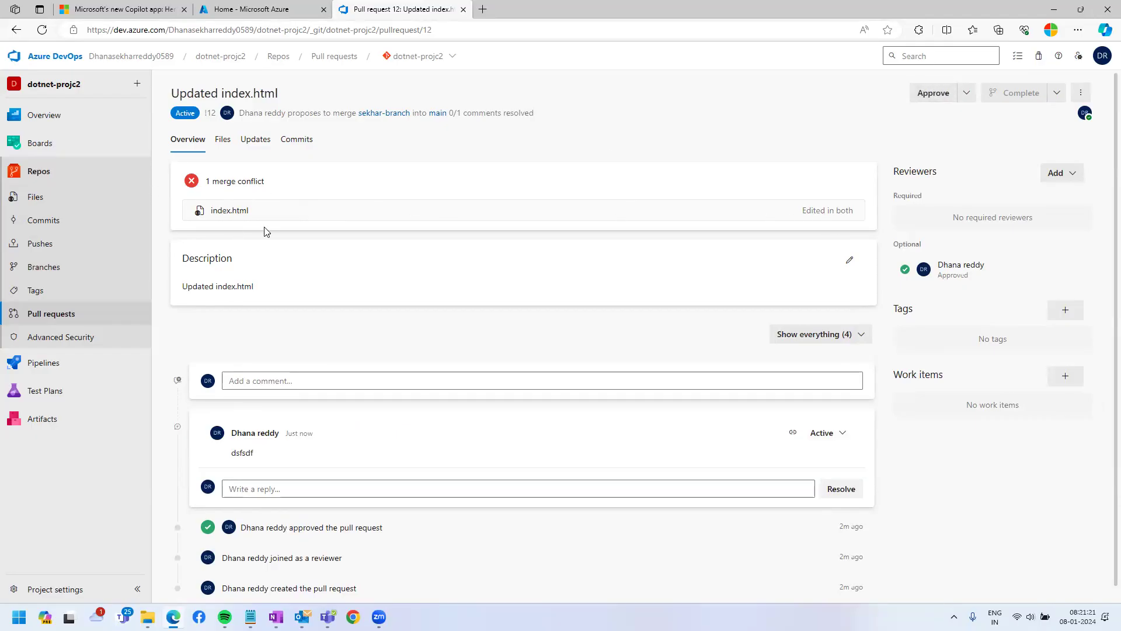
left_click_drag(215, 194, 793, 220)
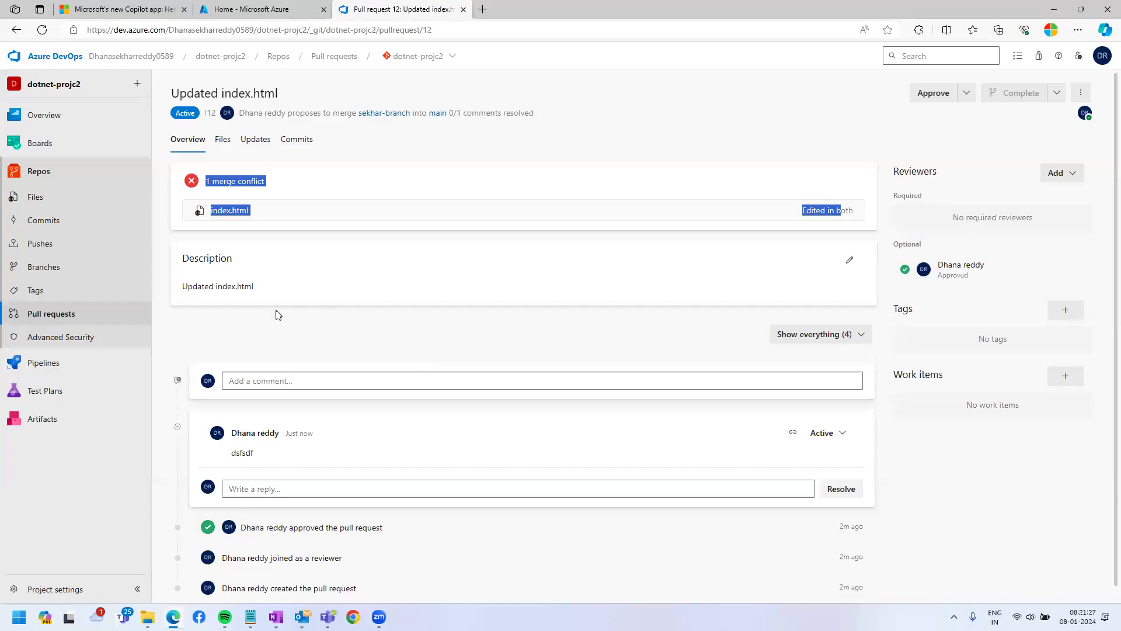
left_click(386, 338)
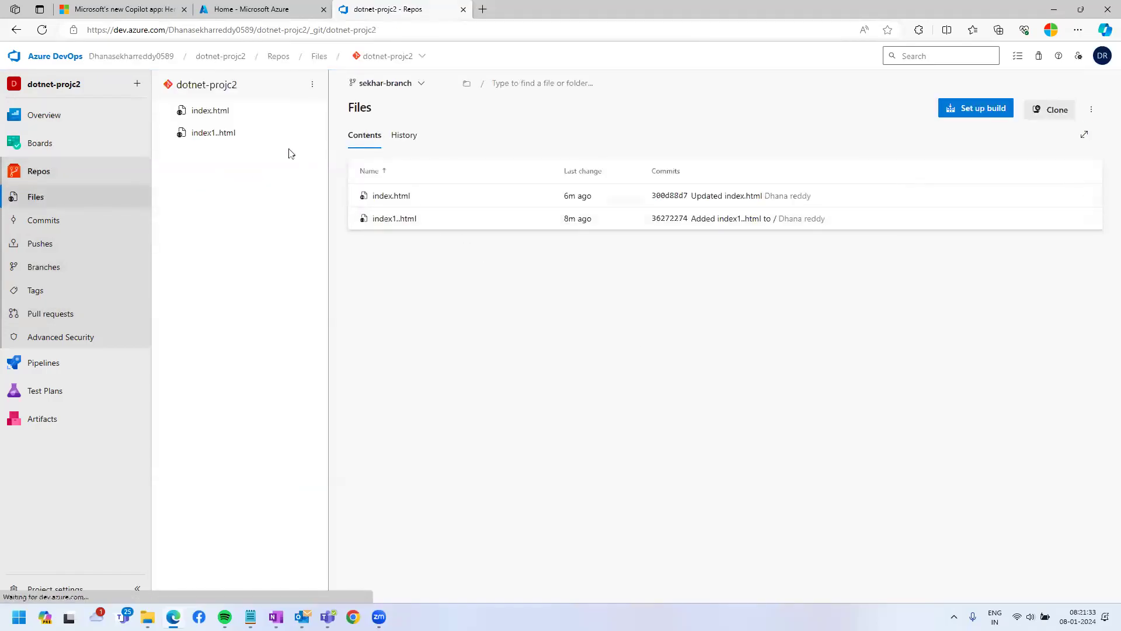
Step: Create a branch named "mybrach" based on the second personal branch, without linking work items
left_click(412, 86)
left_click(388, 246)
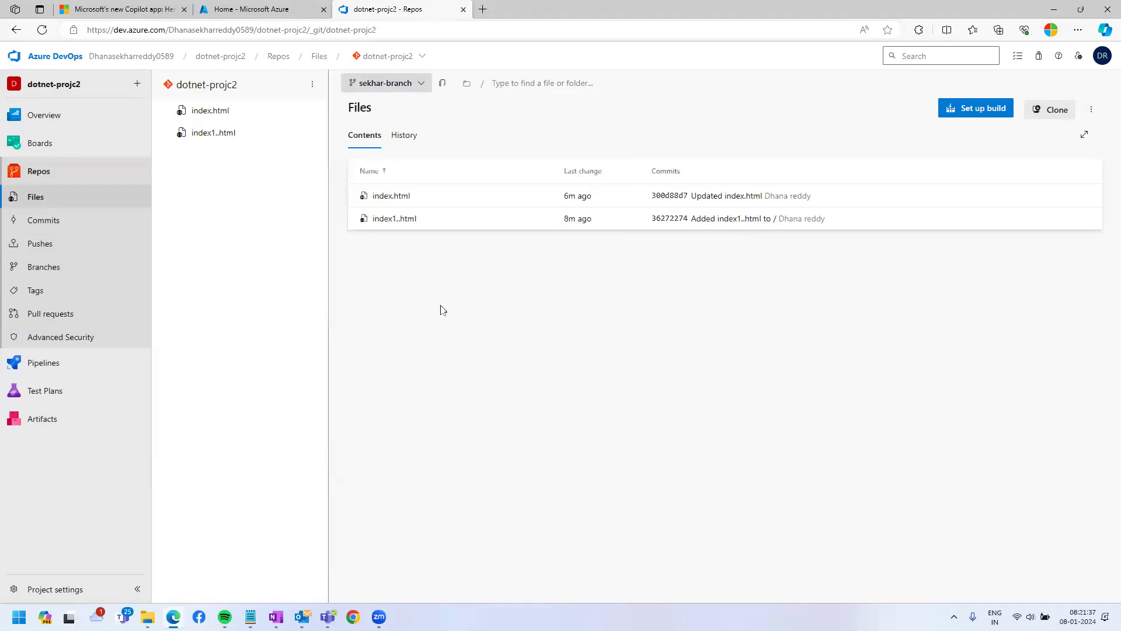
type("mybrach")
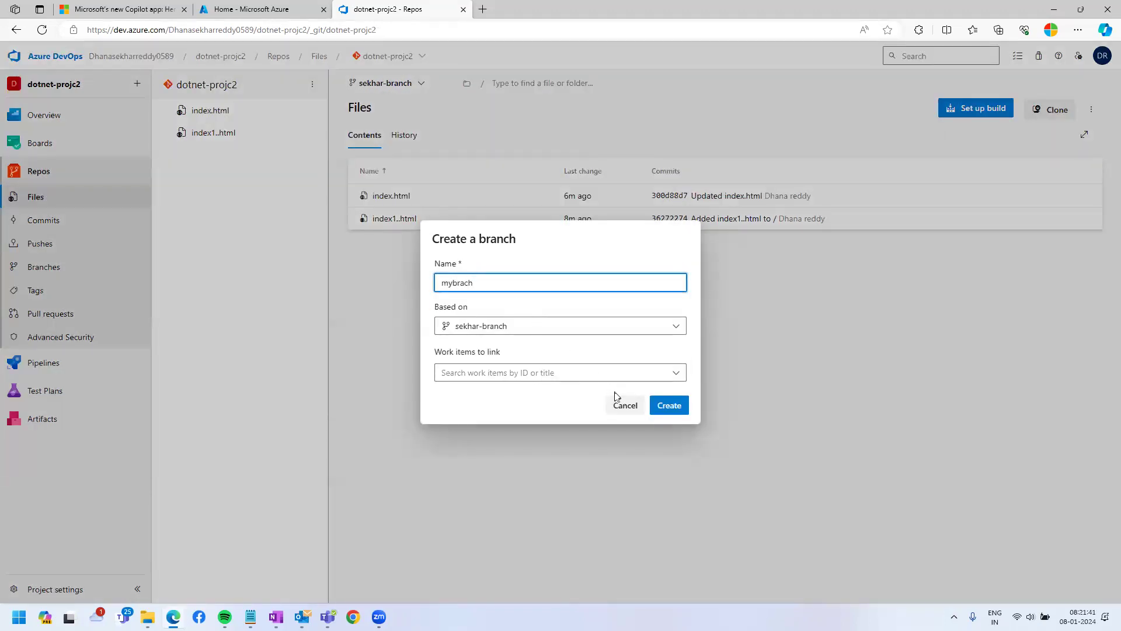
left_click(669, 404)
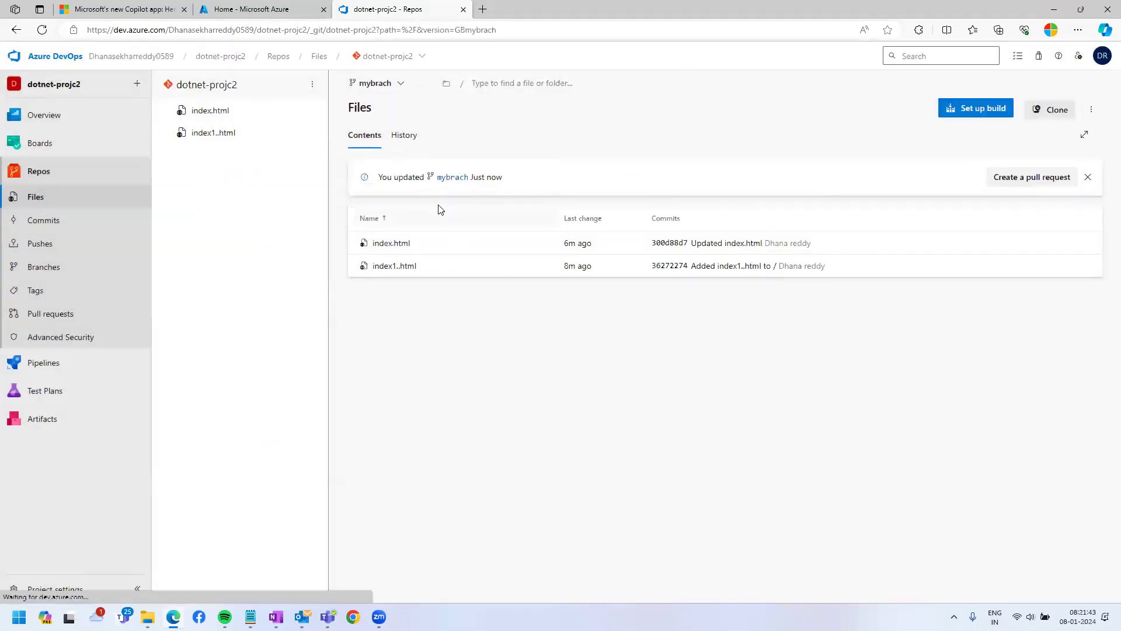
Step: Add the line "<h1>welcome</h1>" before the closing body tag of index.html in the mybrach branch
left_click(390, 244)
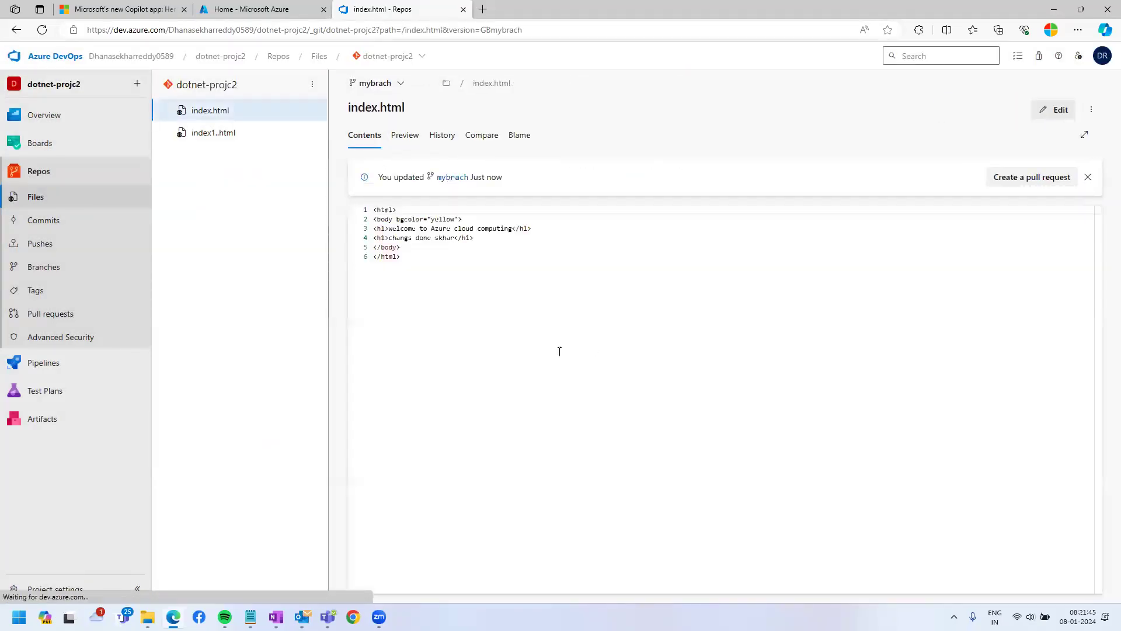
left_click(1057, 110)
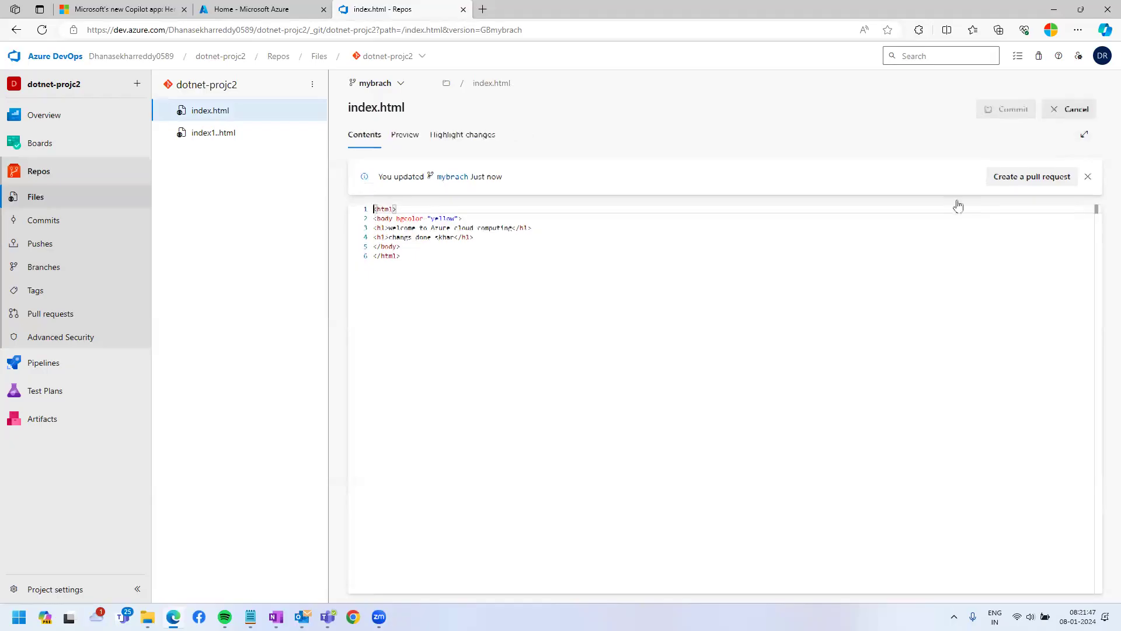
left_click(476, 238)
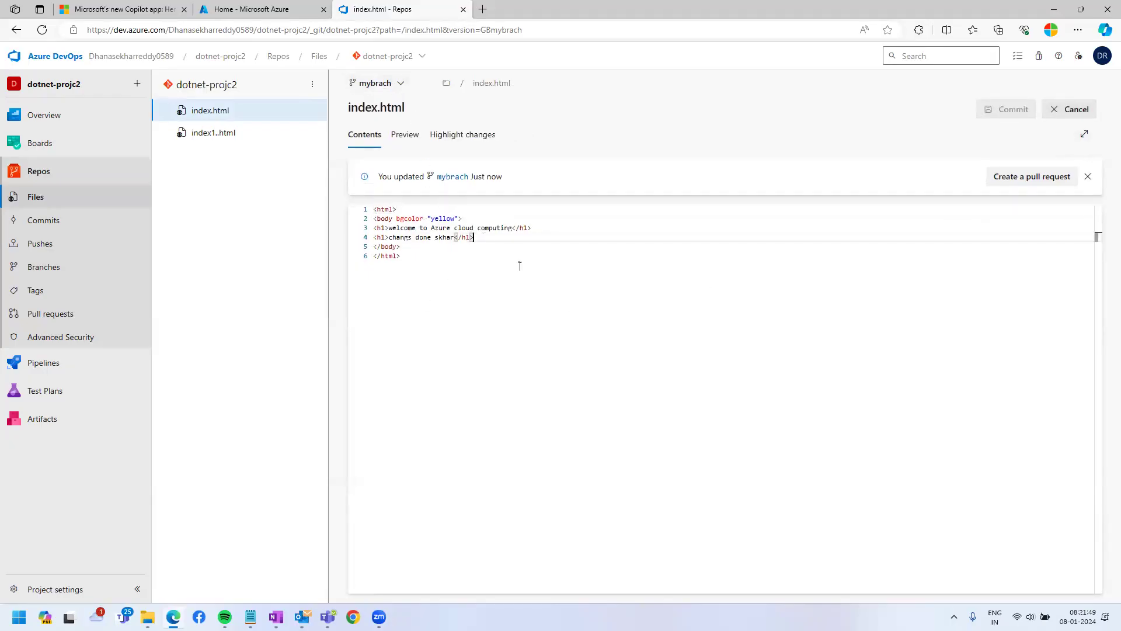
key("Return")
type("<")
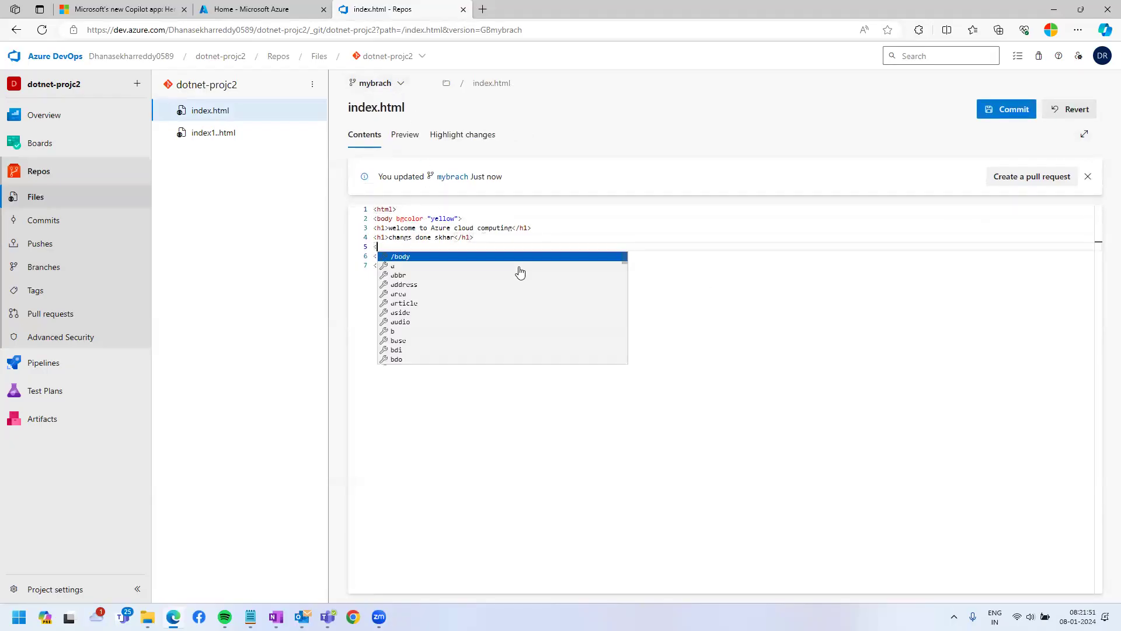
type("h1>lco")
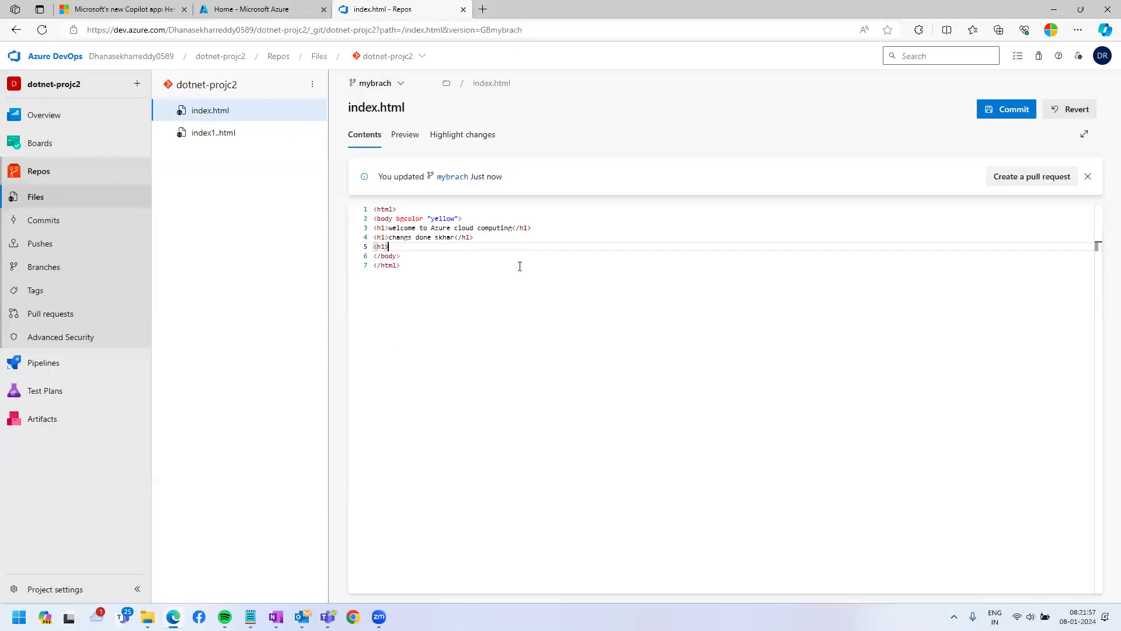
type("welco")
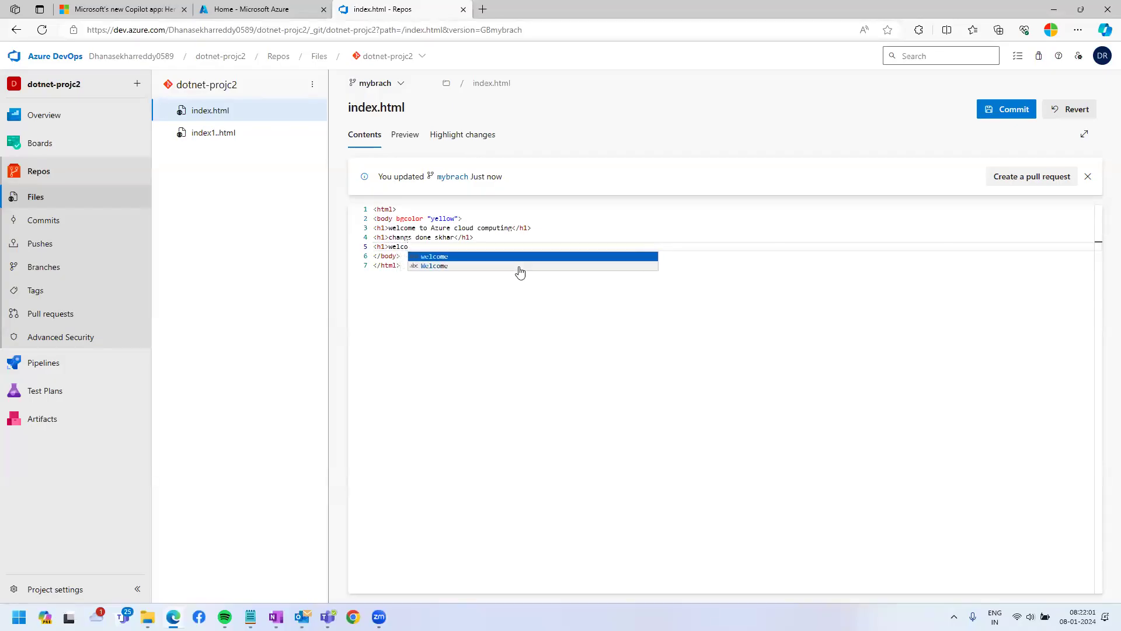
type("e")
key("BackSpace")
type("lco")
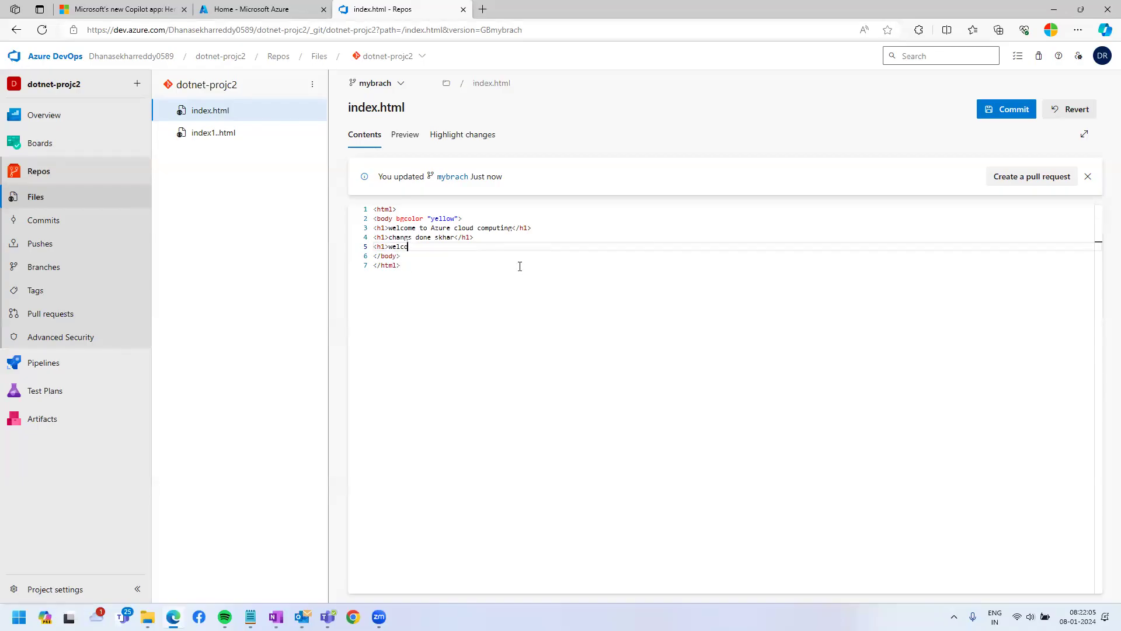
type("m")
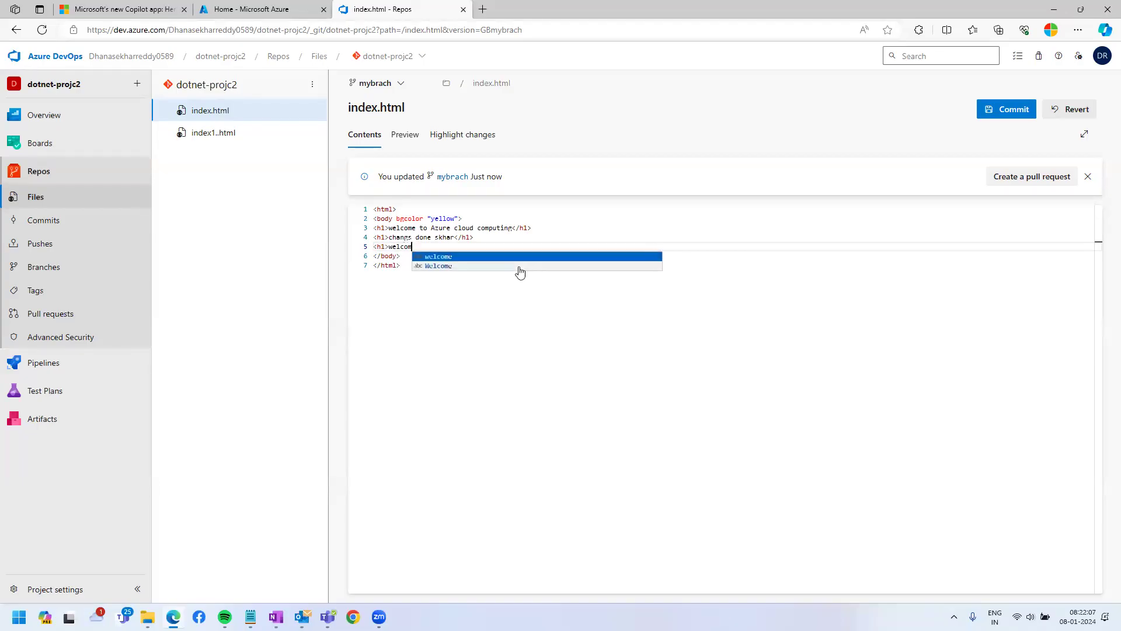
type("e</h1>")
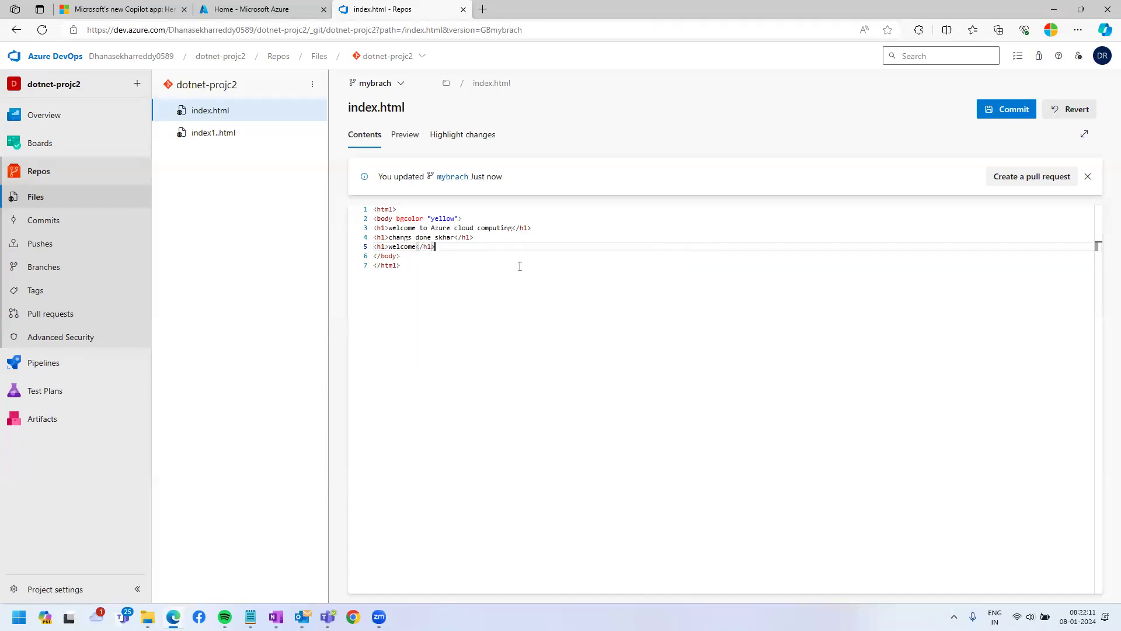
Step: Commit the index.html edit to the mybrach branch and open the repository's pull request list
left_click(1019, 110)
left_click(1066, 572)
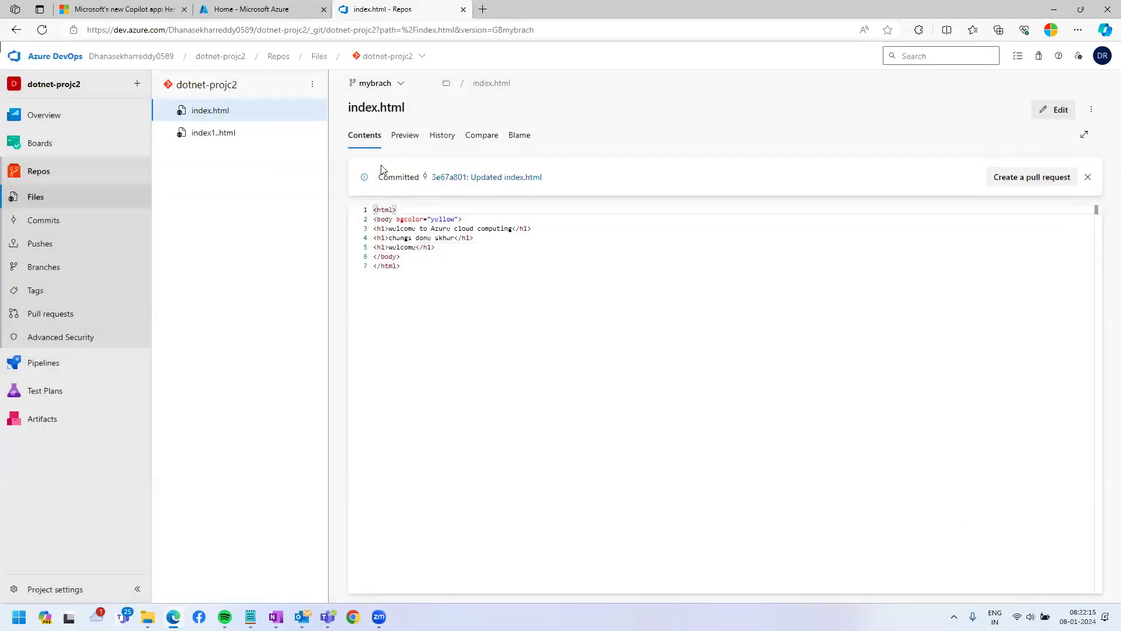
left_click(67, 313)
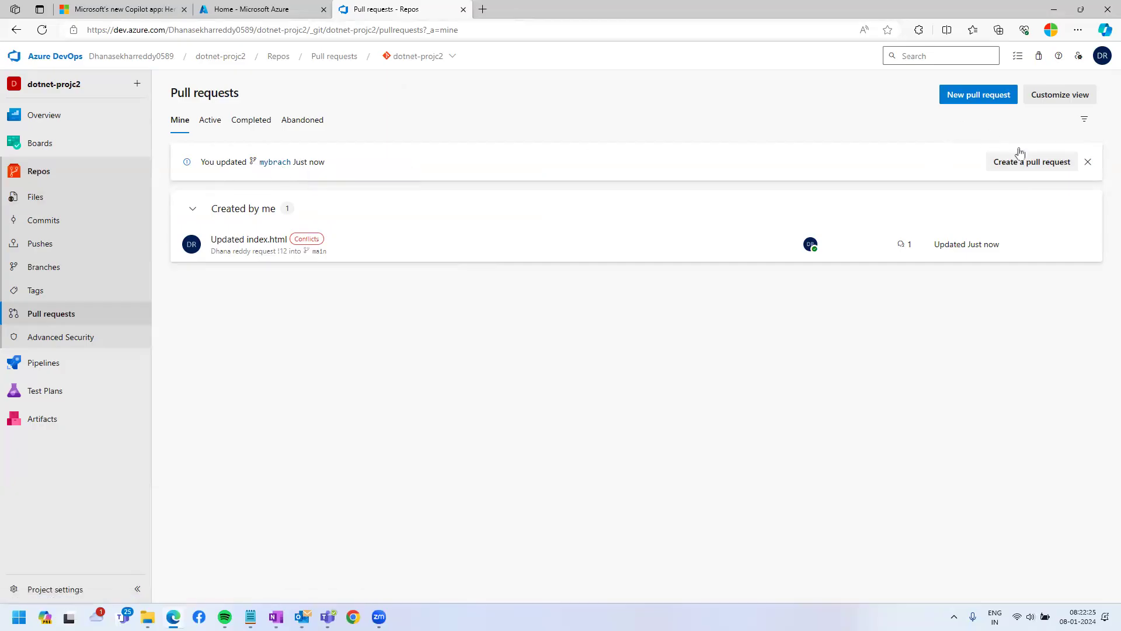
Step: Create a pull request titled "mybrach" to merge the mybrach branch into main
left_click(1027, 168)
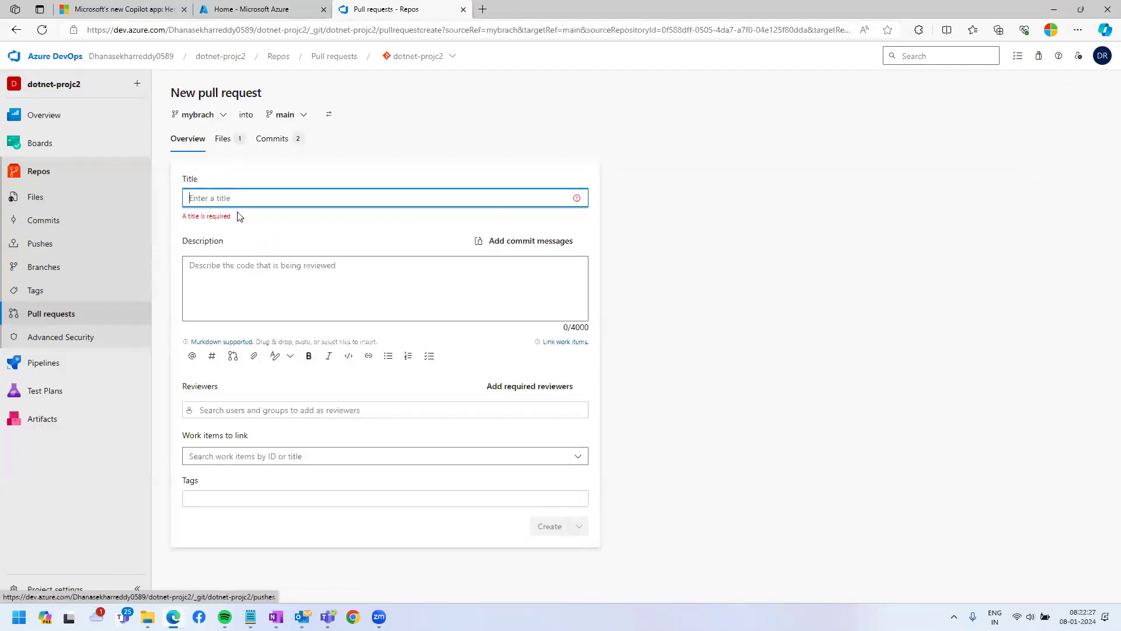
type("mybrach")
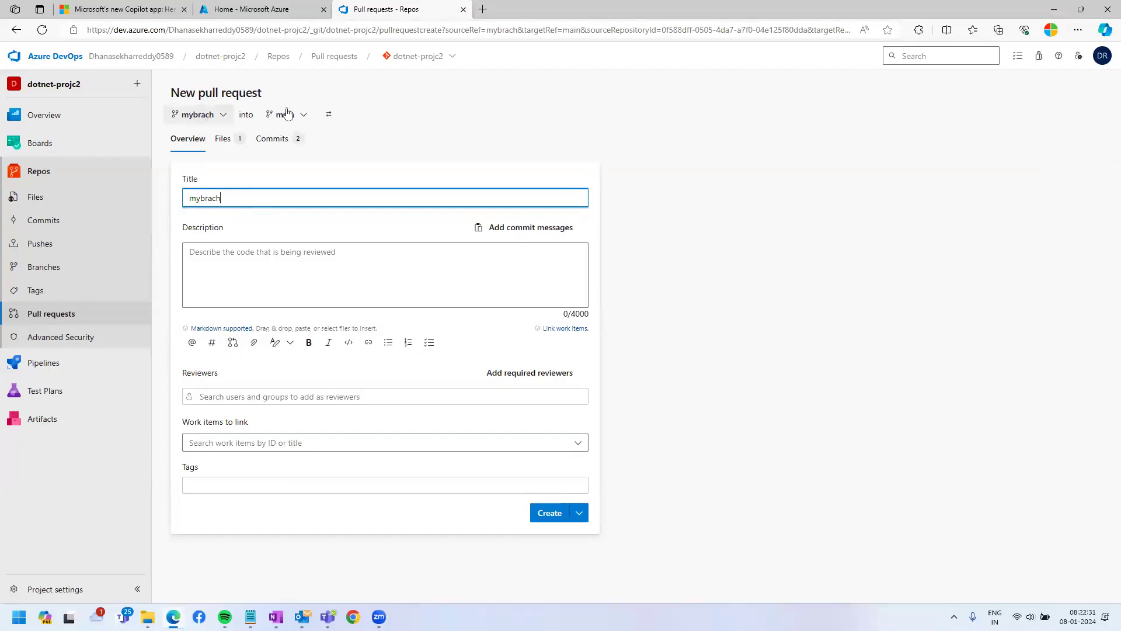
left_click(551, 515)
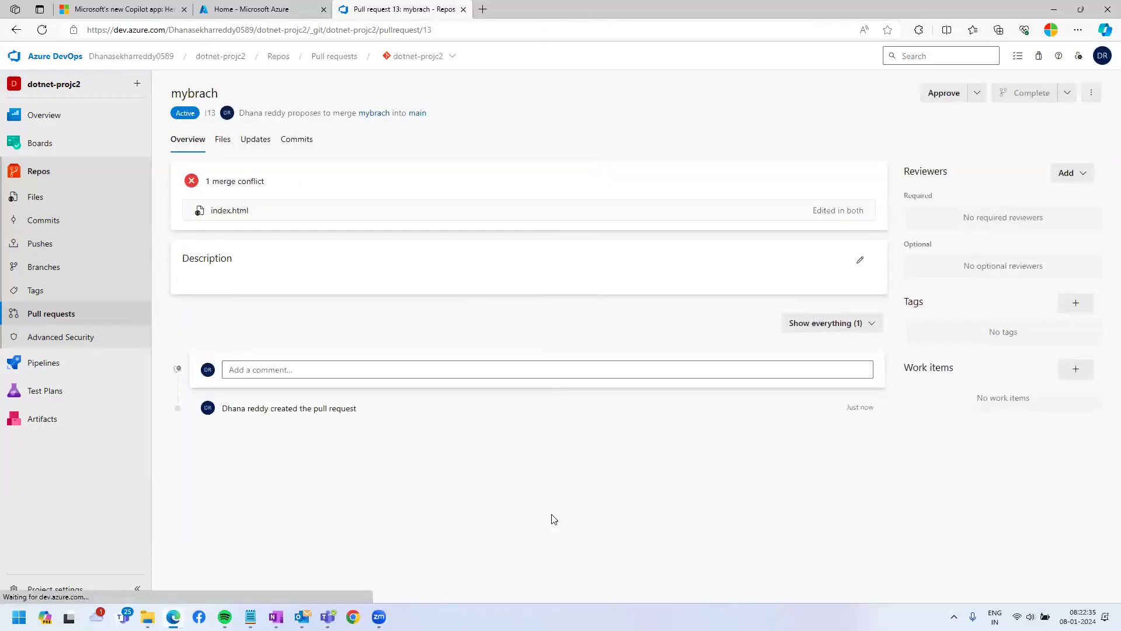
Step: Examine the mybrach pull request's files, updates, commits and the older commit's available actions, ending on its overview
left_click(222, 140)
left_click(255, 141)
left_click(298, 140)
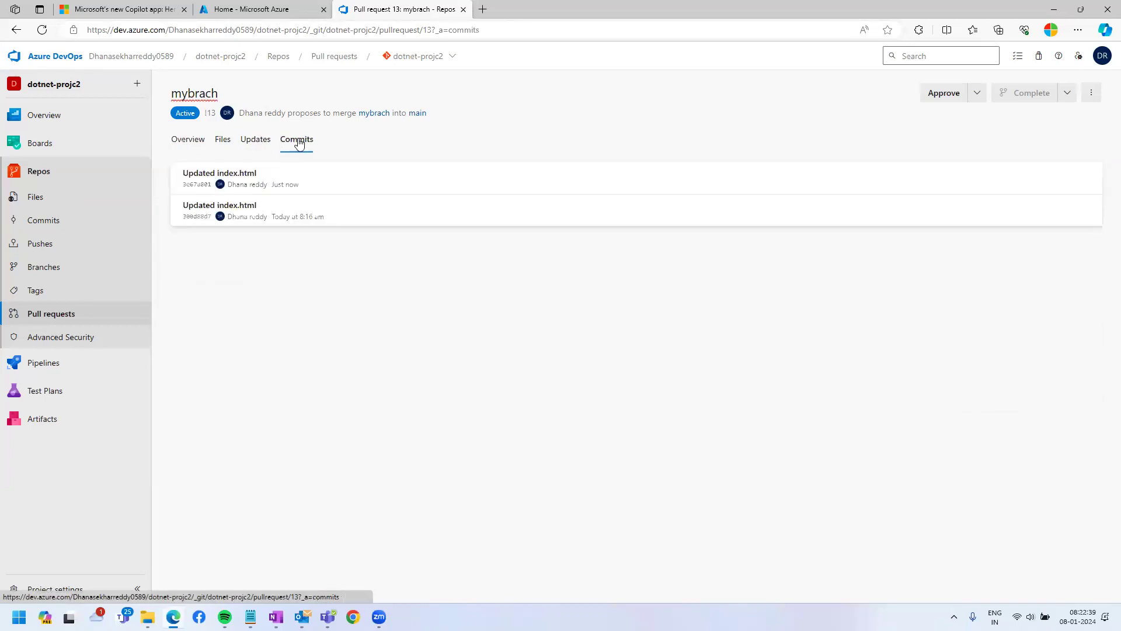
left_click(254, 141)
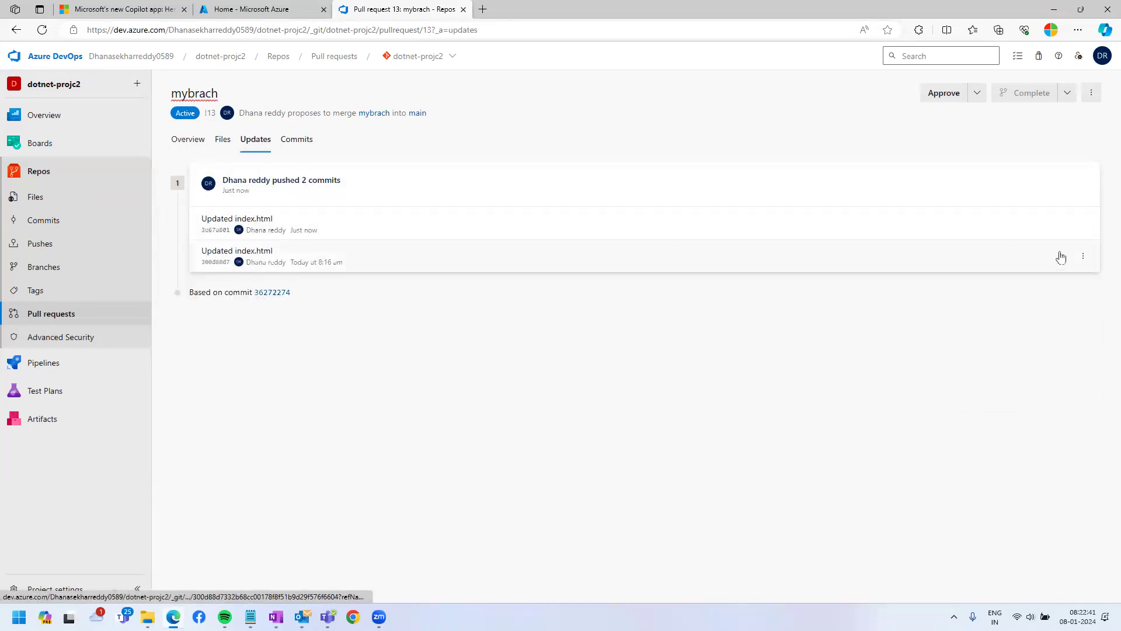
left_click(1083, 257)
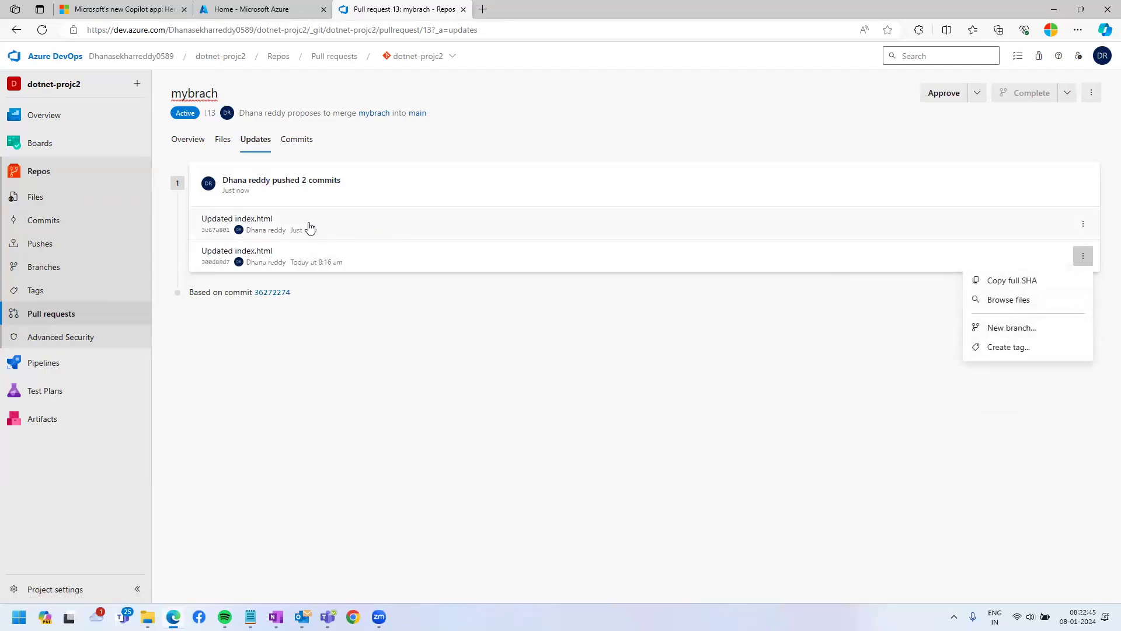
left_click(189, 143)
left_click(189, 142)
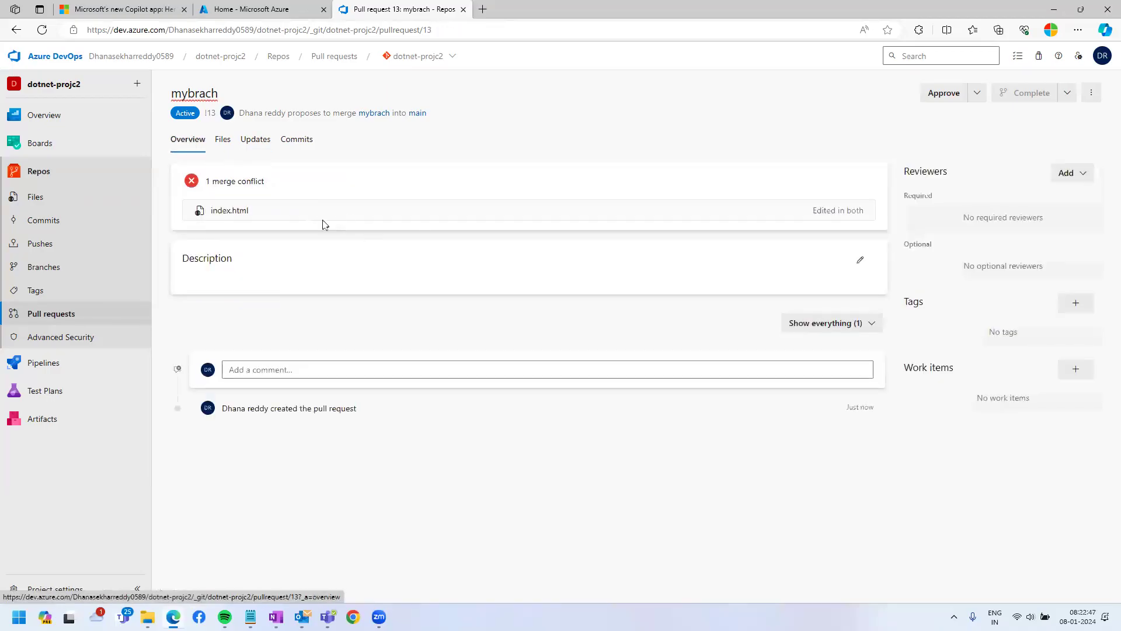
Step: Approve the mybrach pull request
left_click(942, 93)
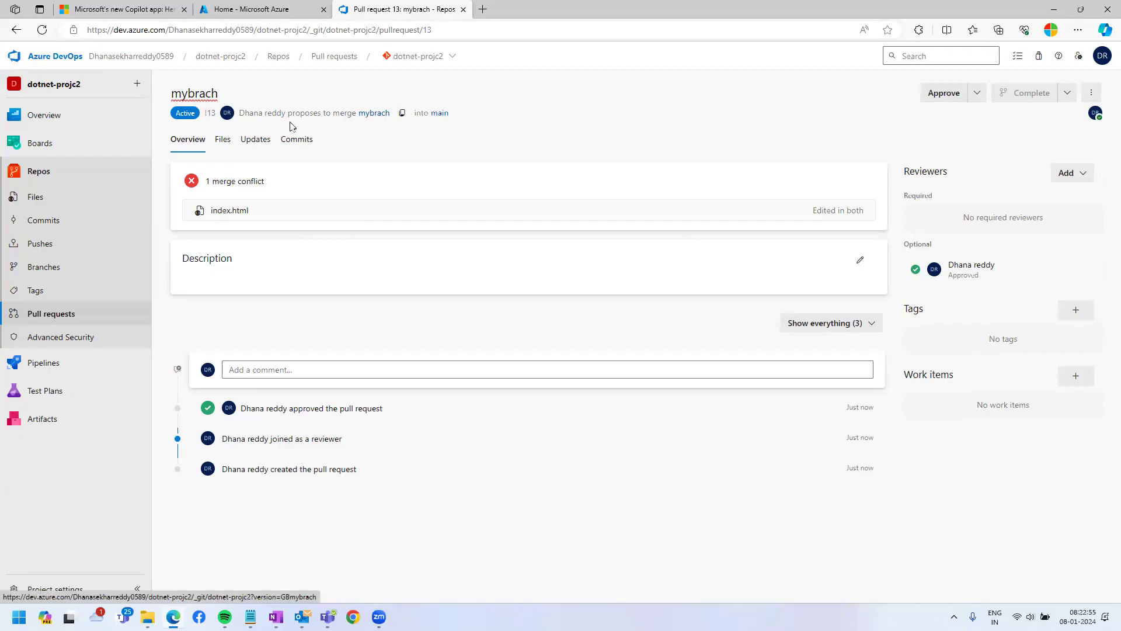
left_click_drag(244, 113, 371, 118)
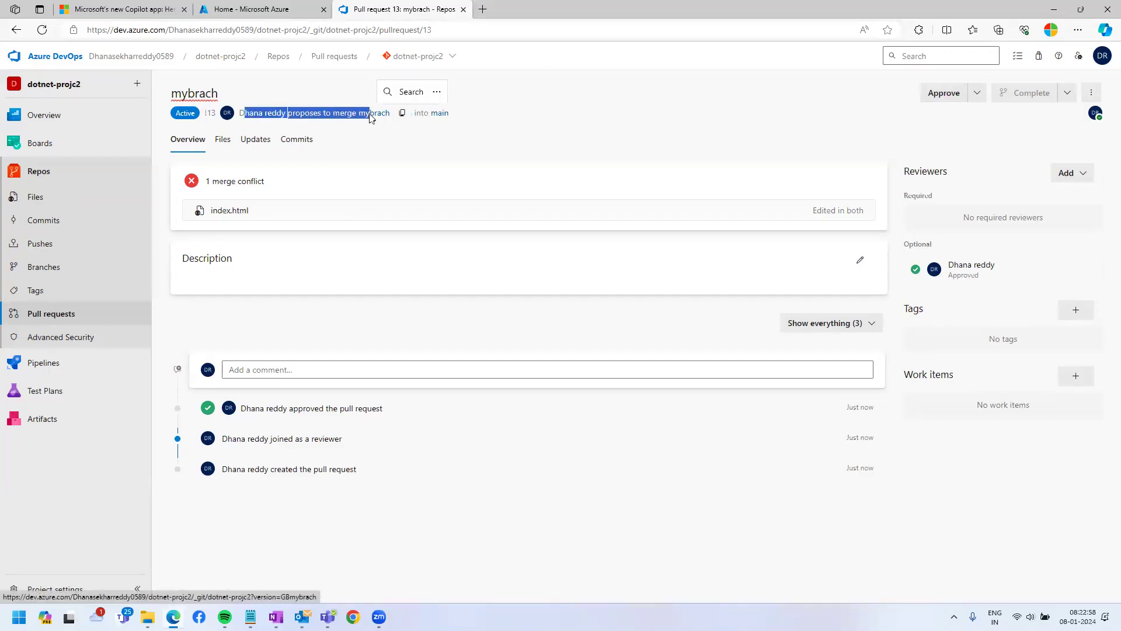
left_click(581, 311)
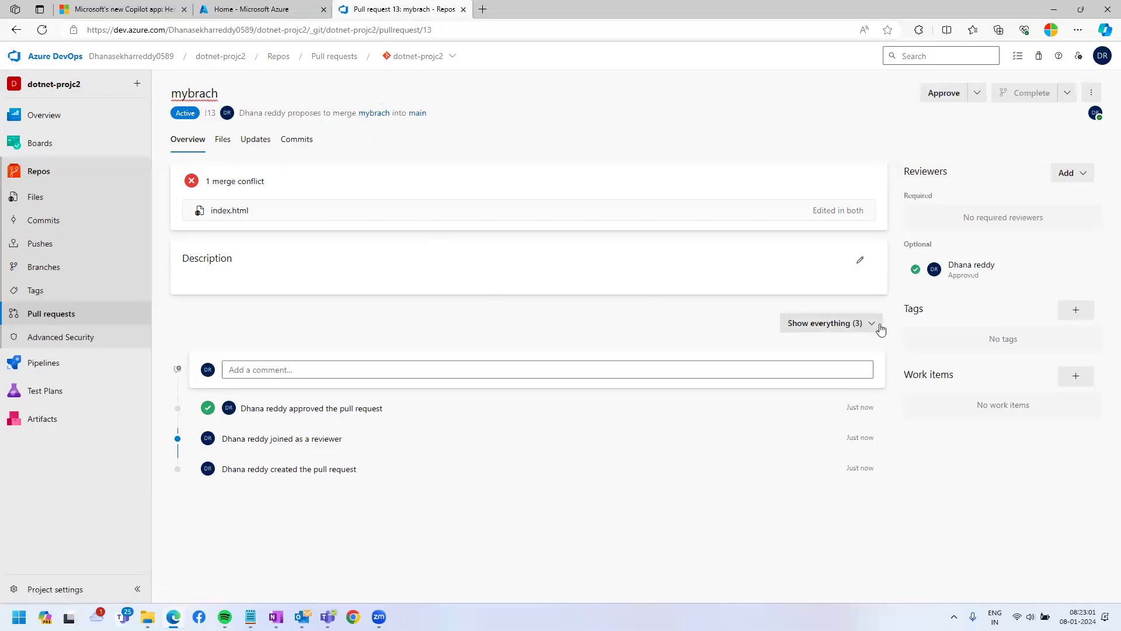
Step: Try to add an optional reviewer to the mybrach pull request by searching for the person's name
left_click(1082, 174)
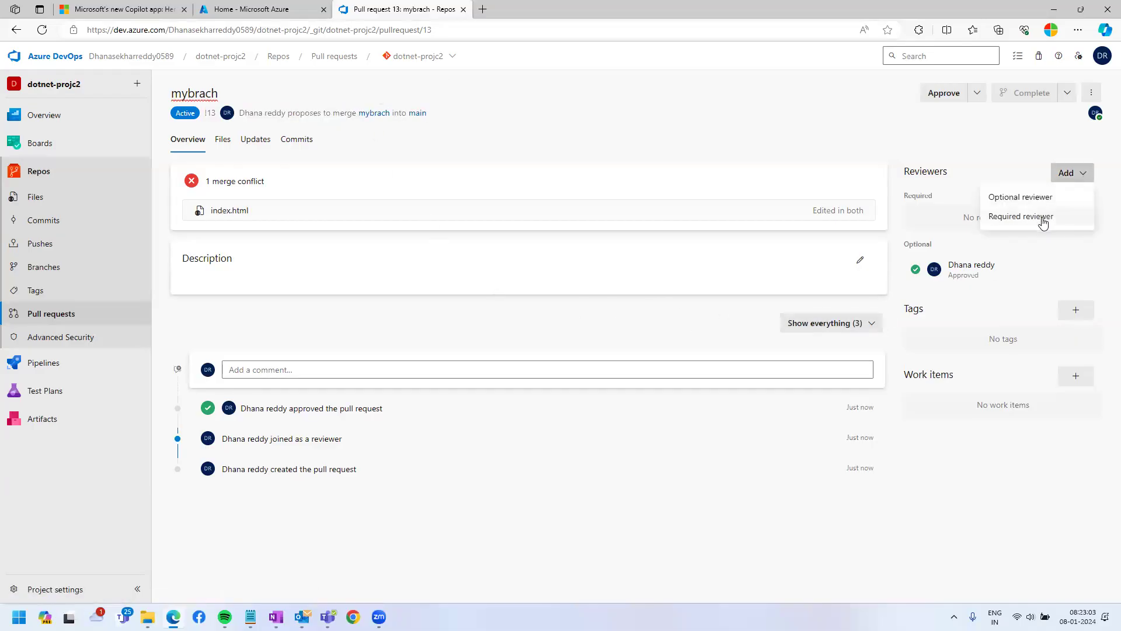
left_click(1038, 197)
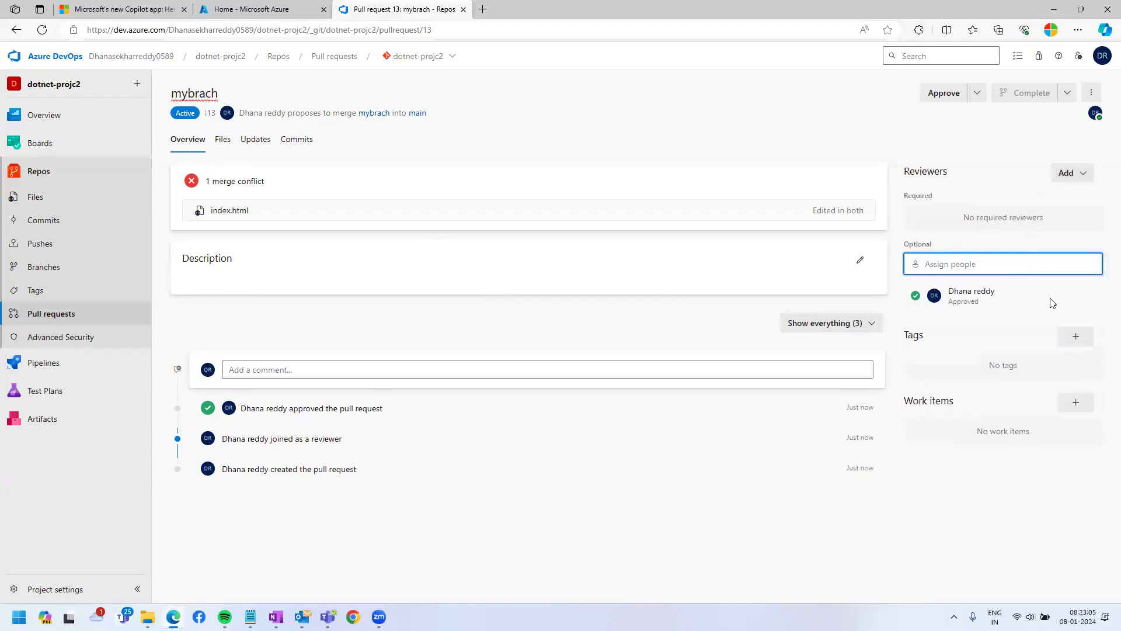
left_click(1011, 217)
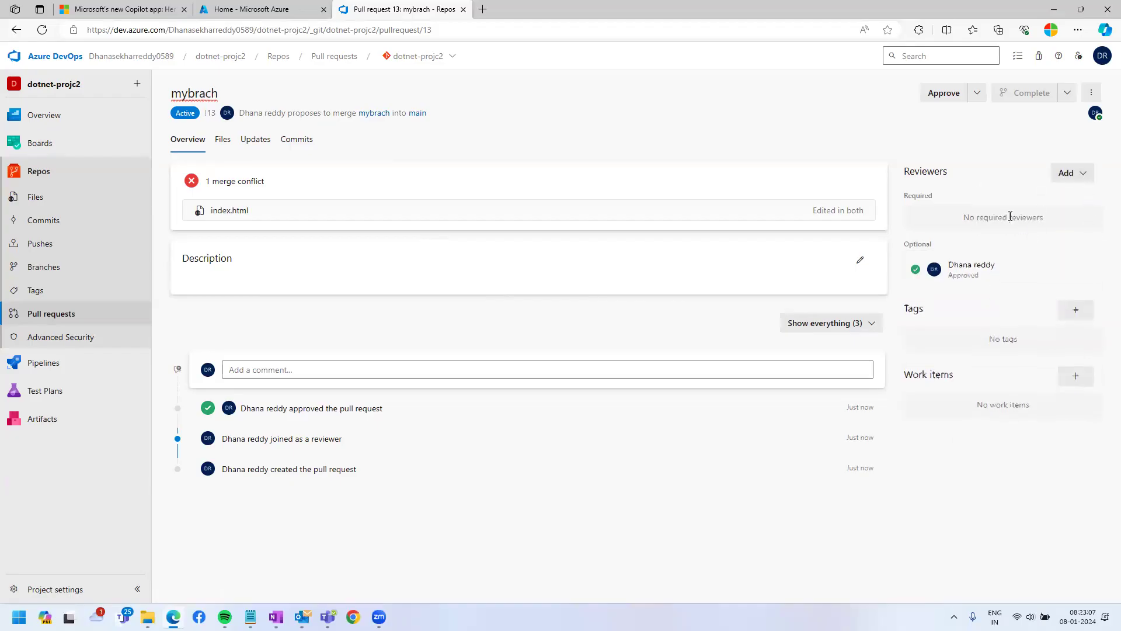
left_click(1080, 173)
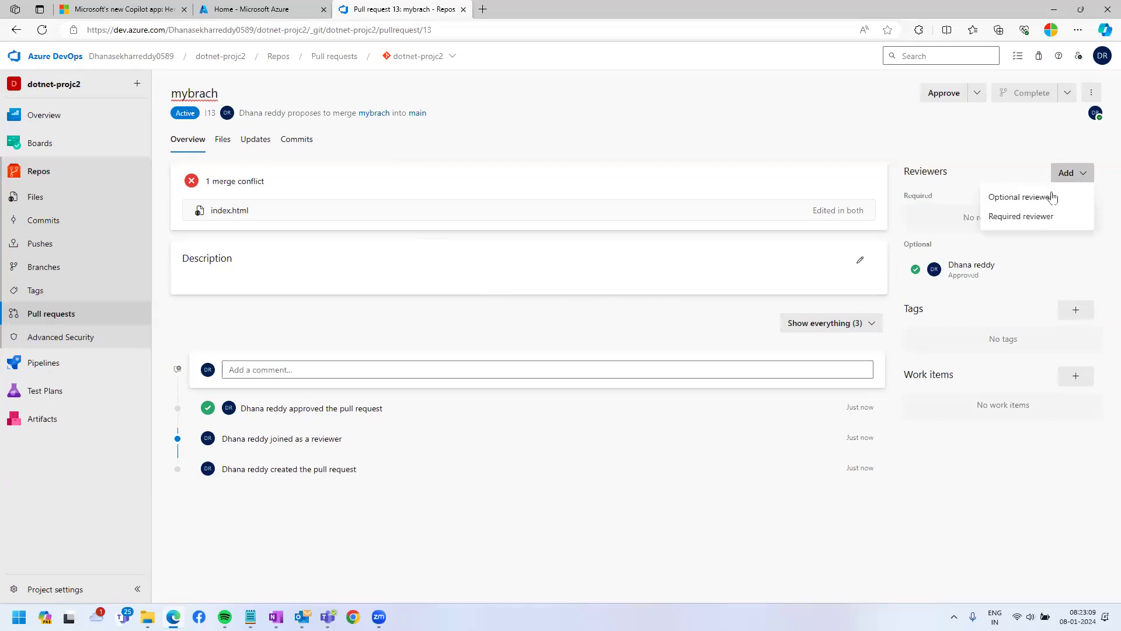
left_click(1042, 199)
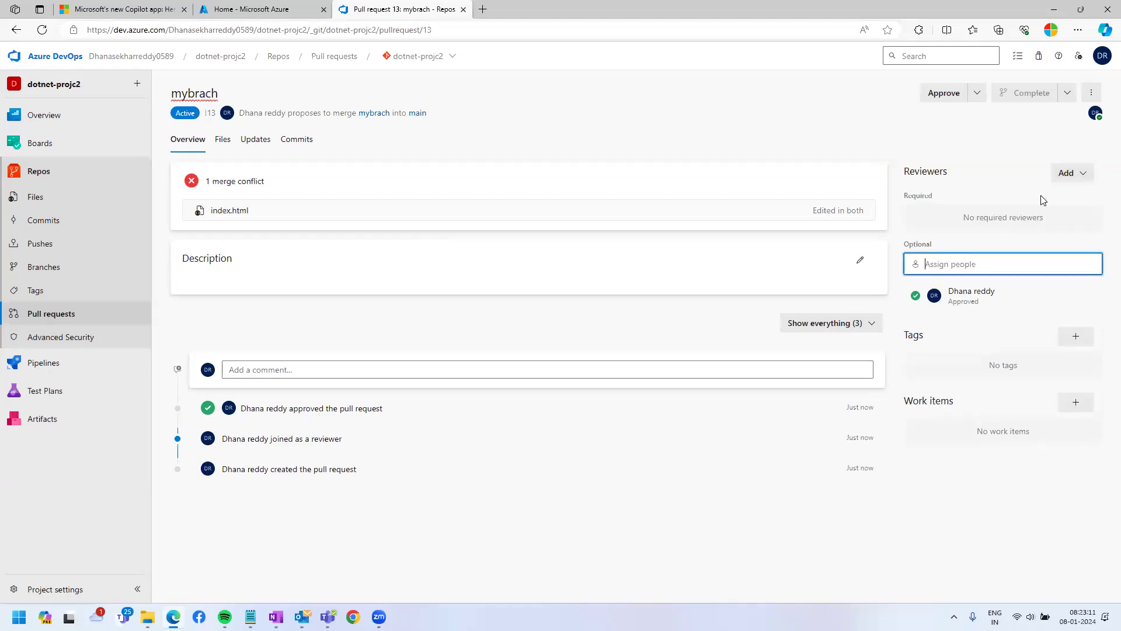
type("dhana")
left_click(993, 292)
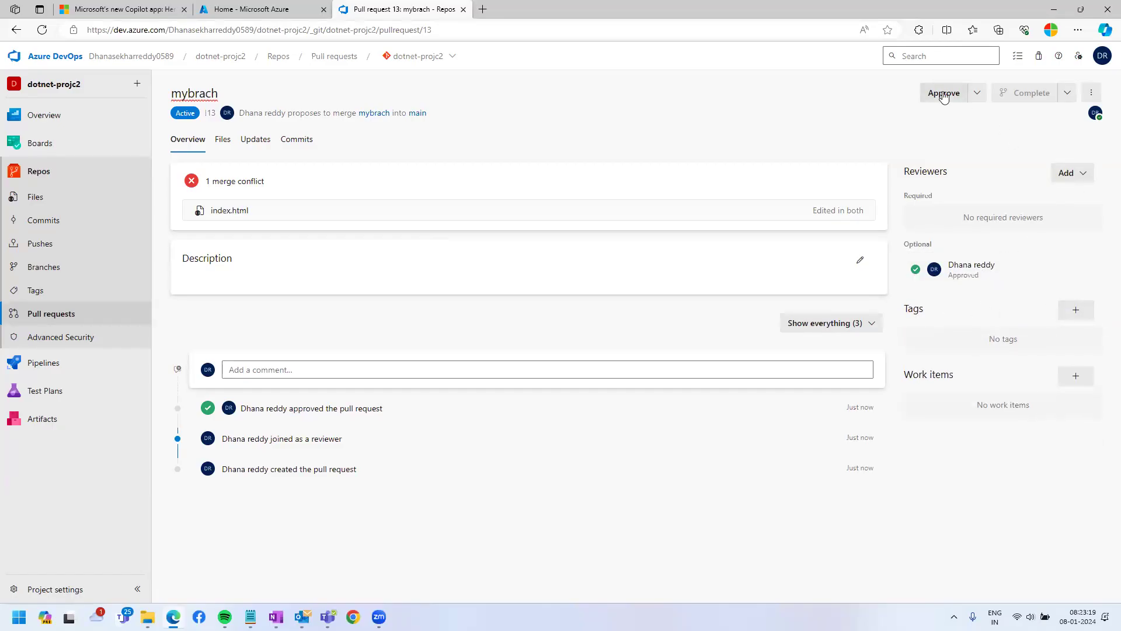
Step: Try to cherry-pick the mybrach pull request onto main with the topic branch mybrach-on-main, and leave the cherry-pick form
left_click(1092, 97)
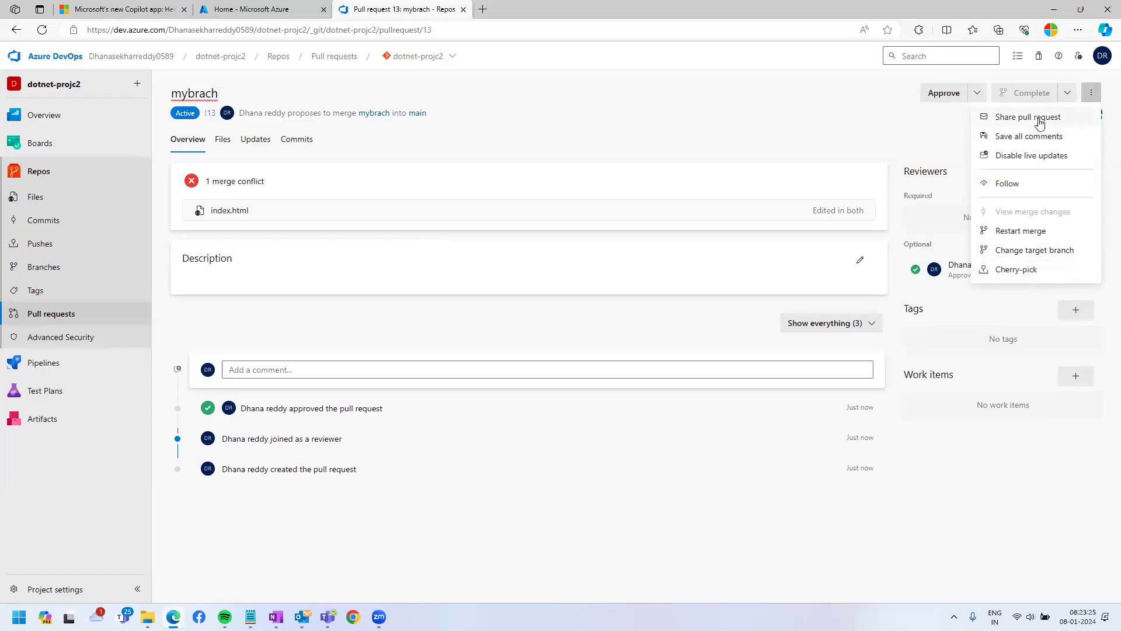
left_click(1029, 269)
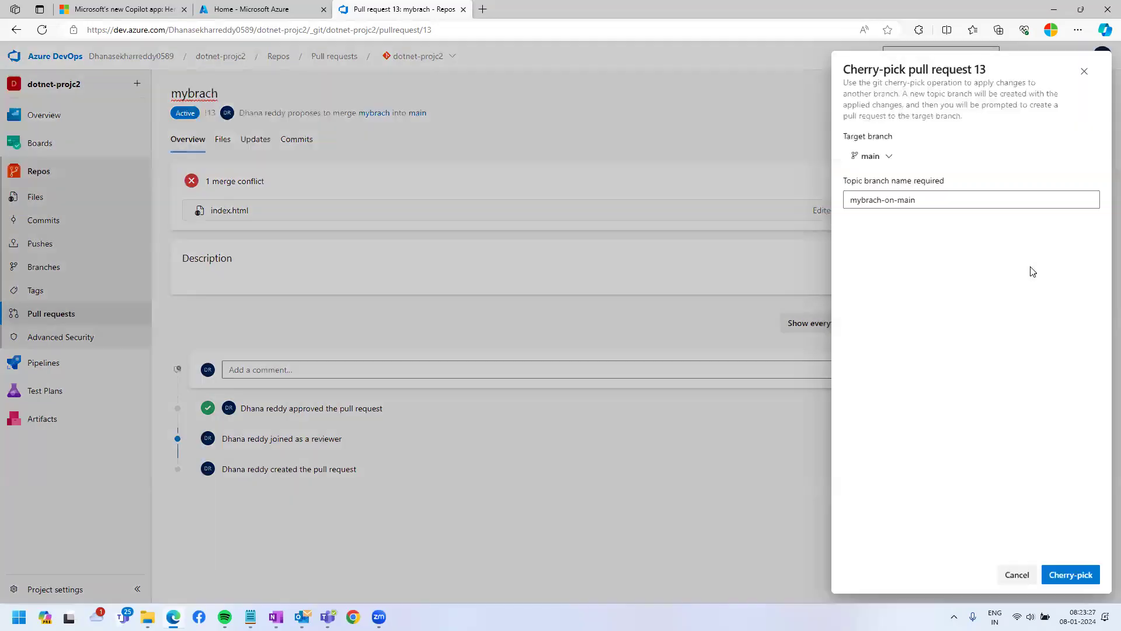
left_click(1070, 574)
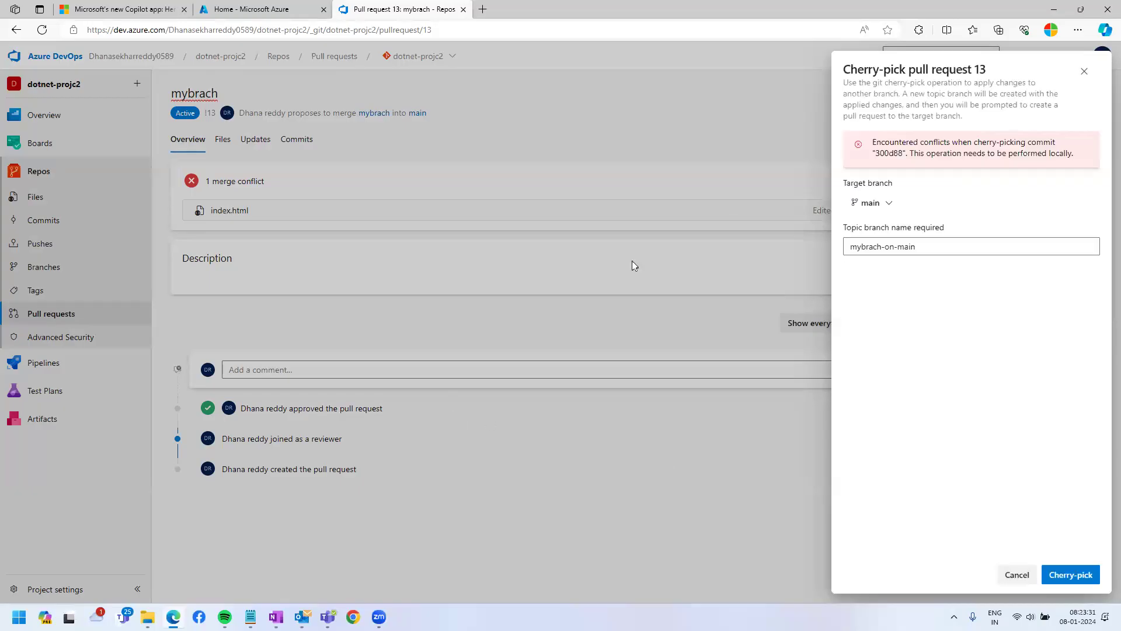
left_click(1076, 580)
left_click(1017, 574)
Step: Restart the merge for the mybrach pull request
left_click(1090, 92)
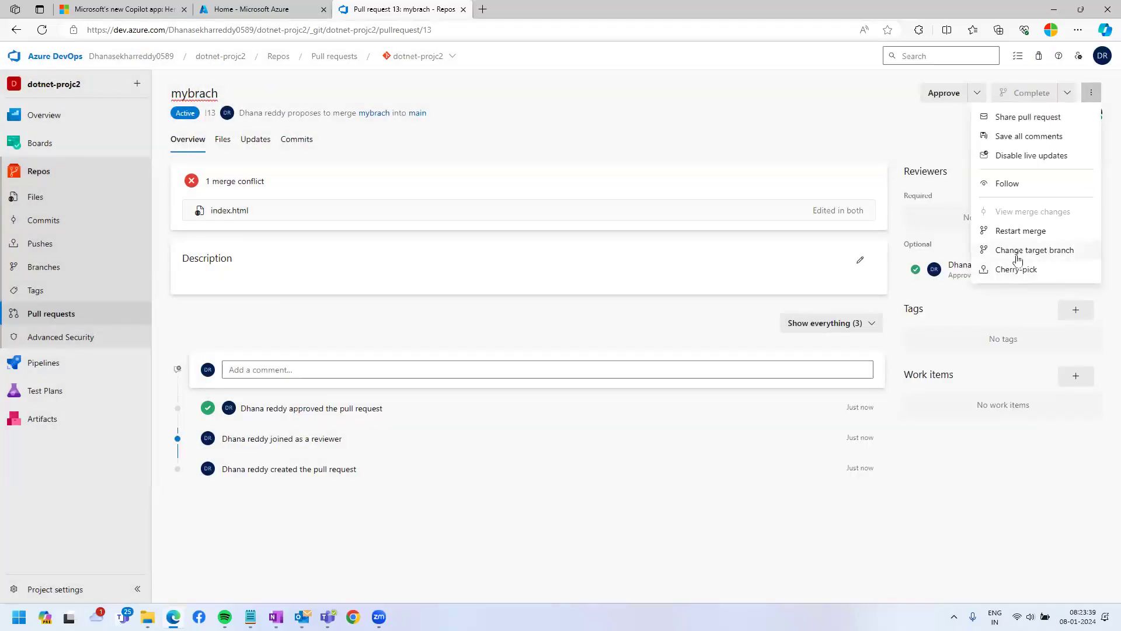
left_click(1020, 231)
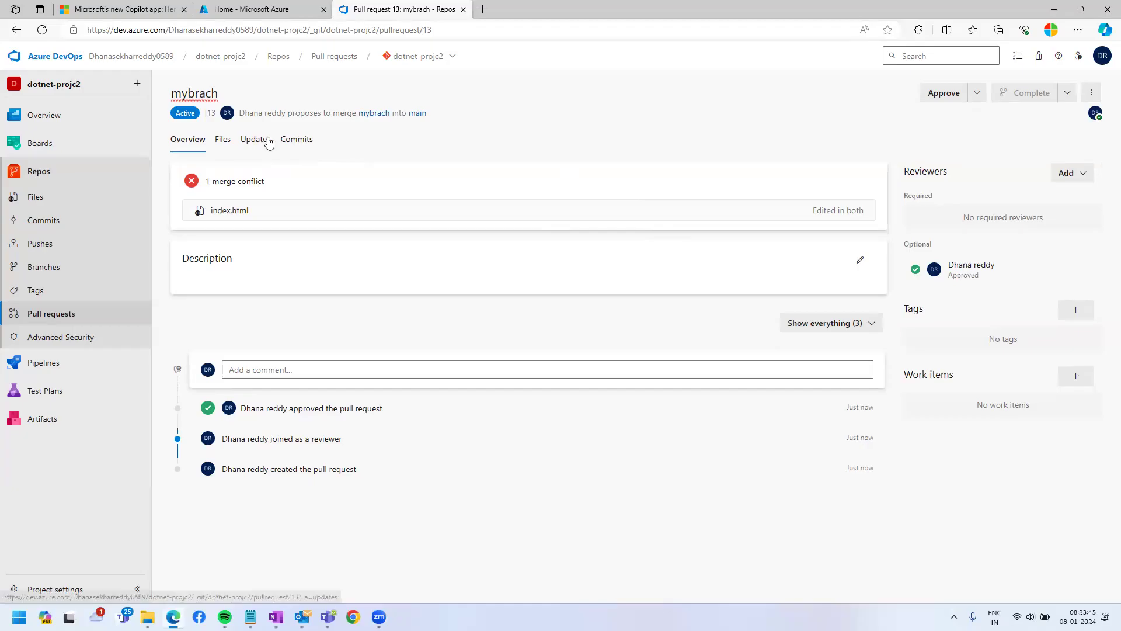
mouse_move(336, 121)
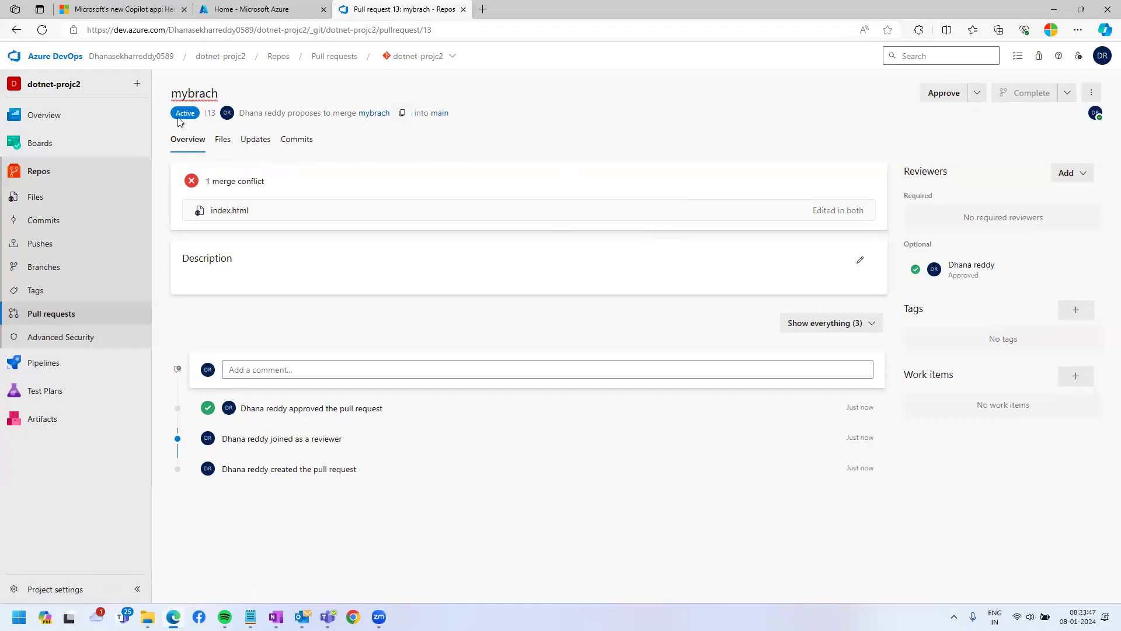
Step: Try to start a chat from the pull request creator's contact card, and dismiss the app chooser and card
left_click(225, 115)
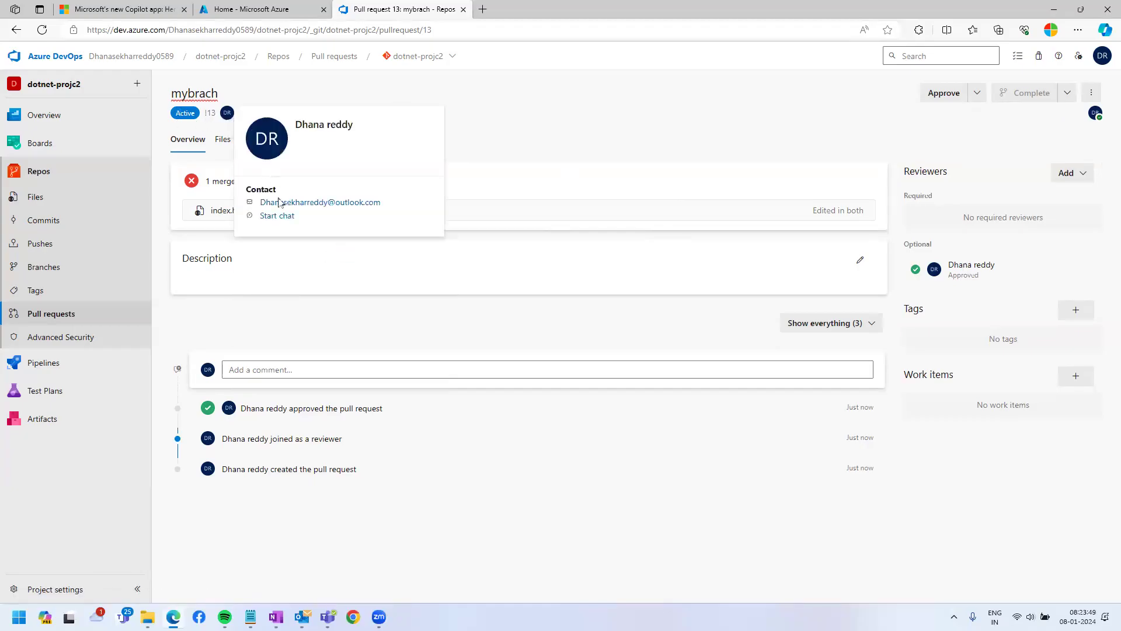
left_click(275, 217)
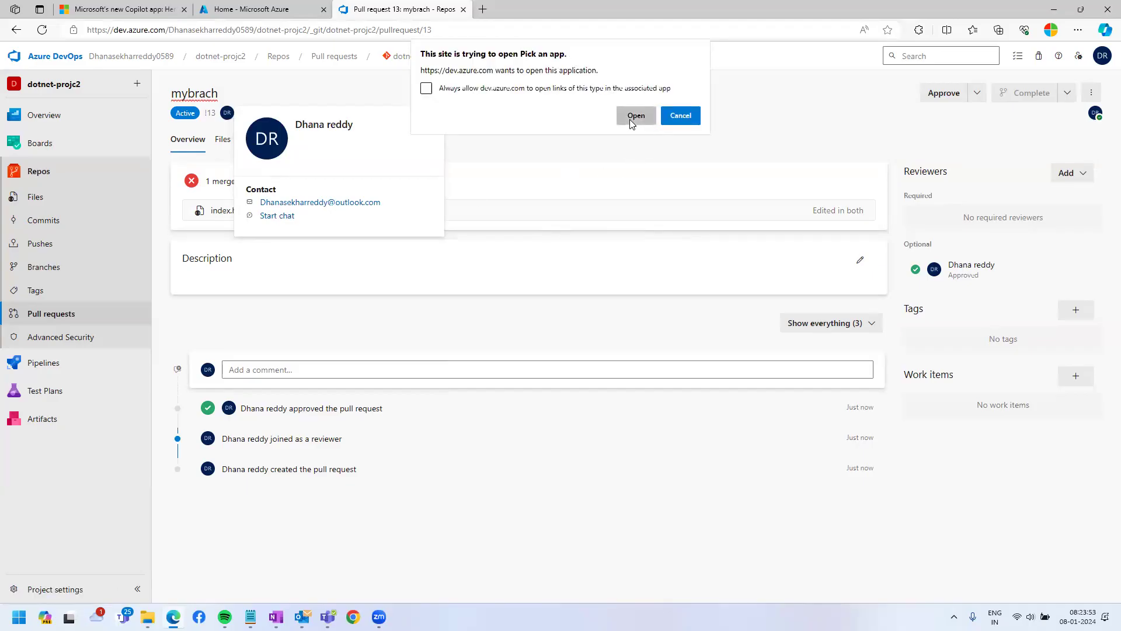
left_click(631, 122)
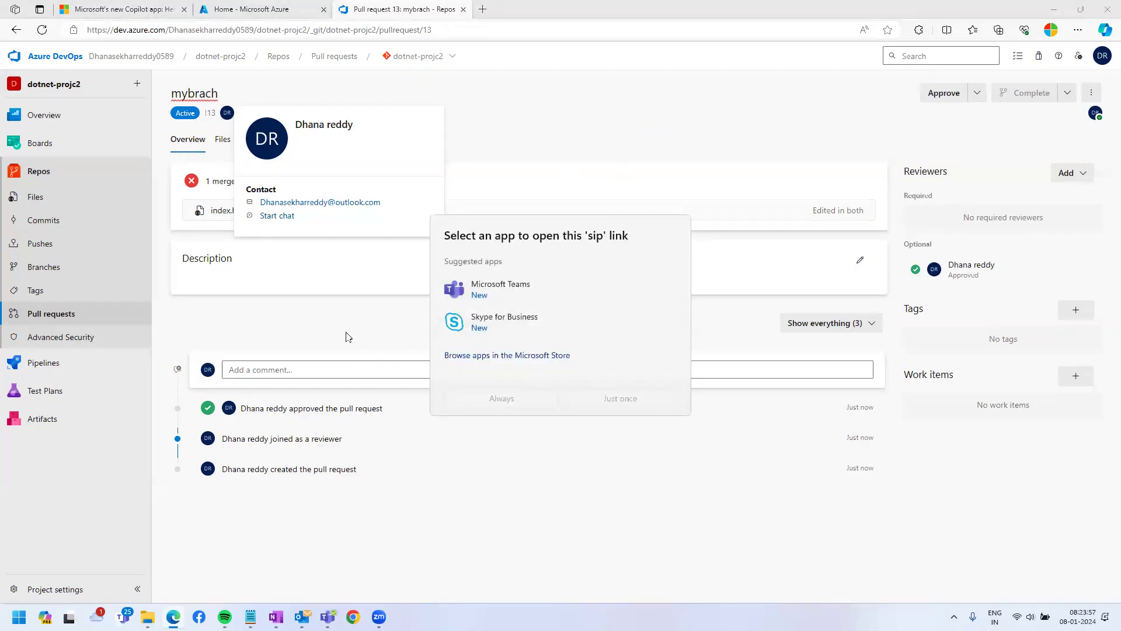
left_click(266, 222)
left_click(232, 139)
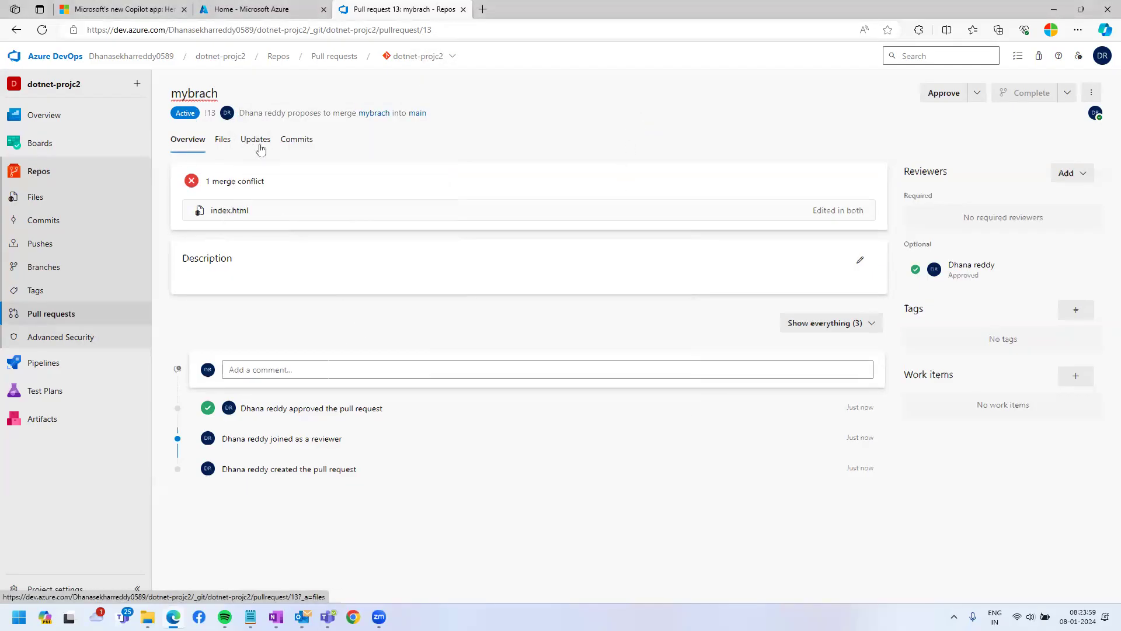
left_click(187, 146)
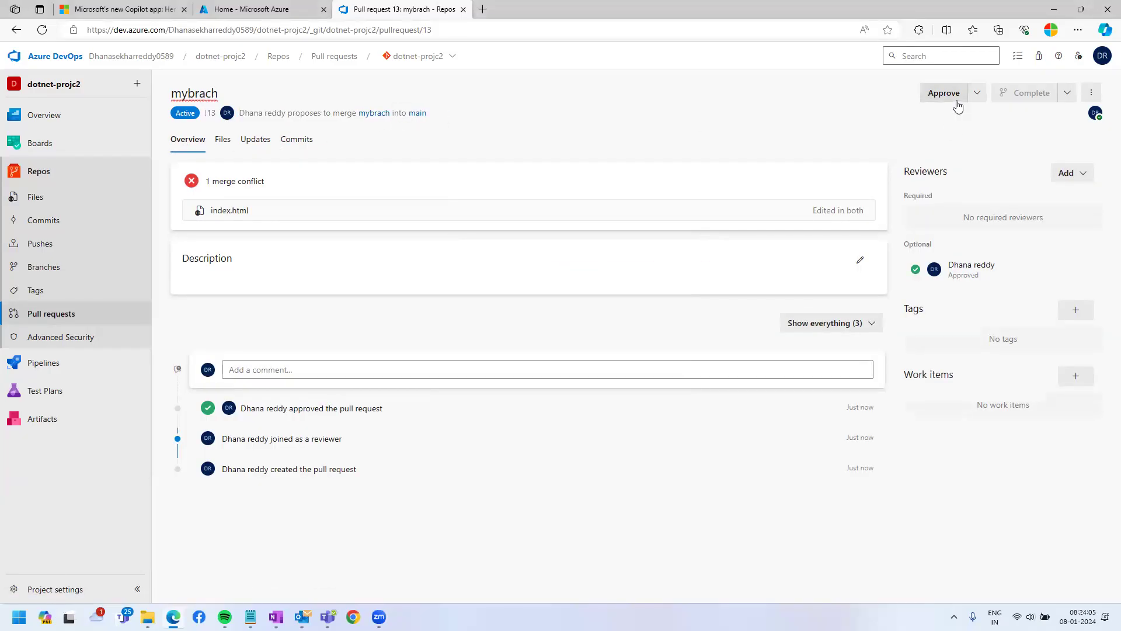
left_click(1065, 173)
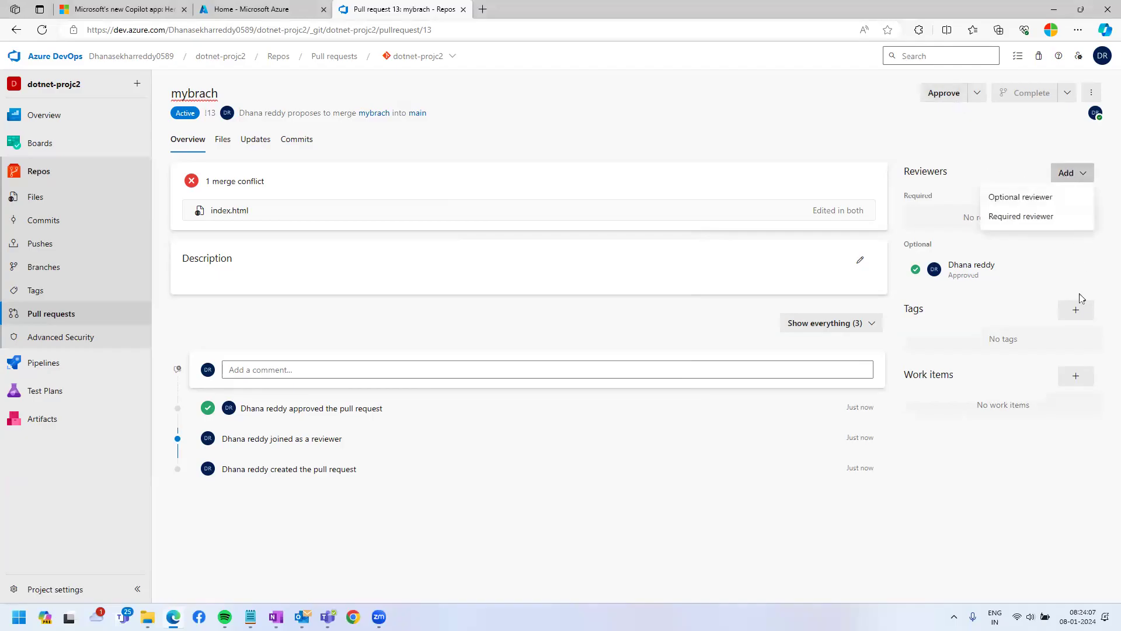
left_click(690, 109)
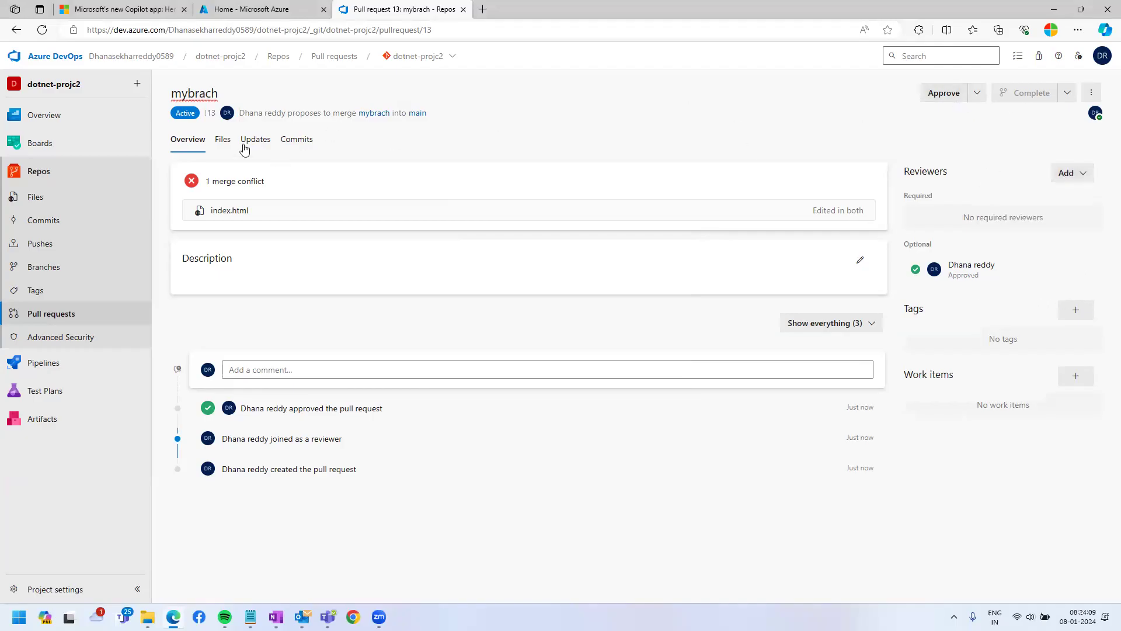
triple_click(195, 185)
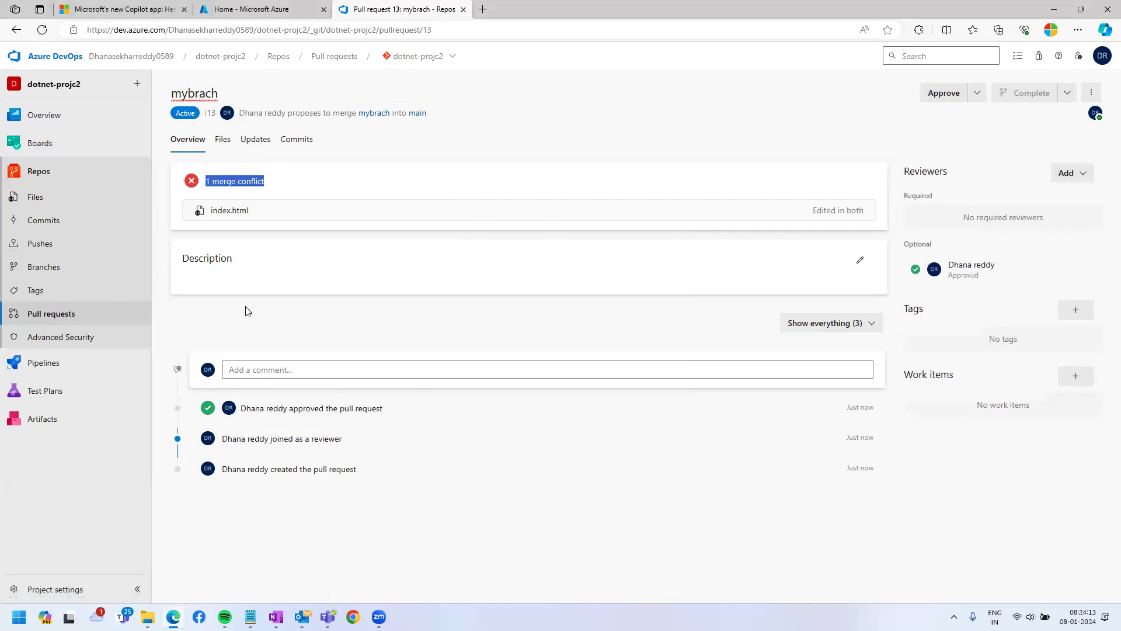
left_click(329, 287)
Step: View the repository's files in the second personal branch and check the list of available branches
left_click(35, 197)
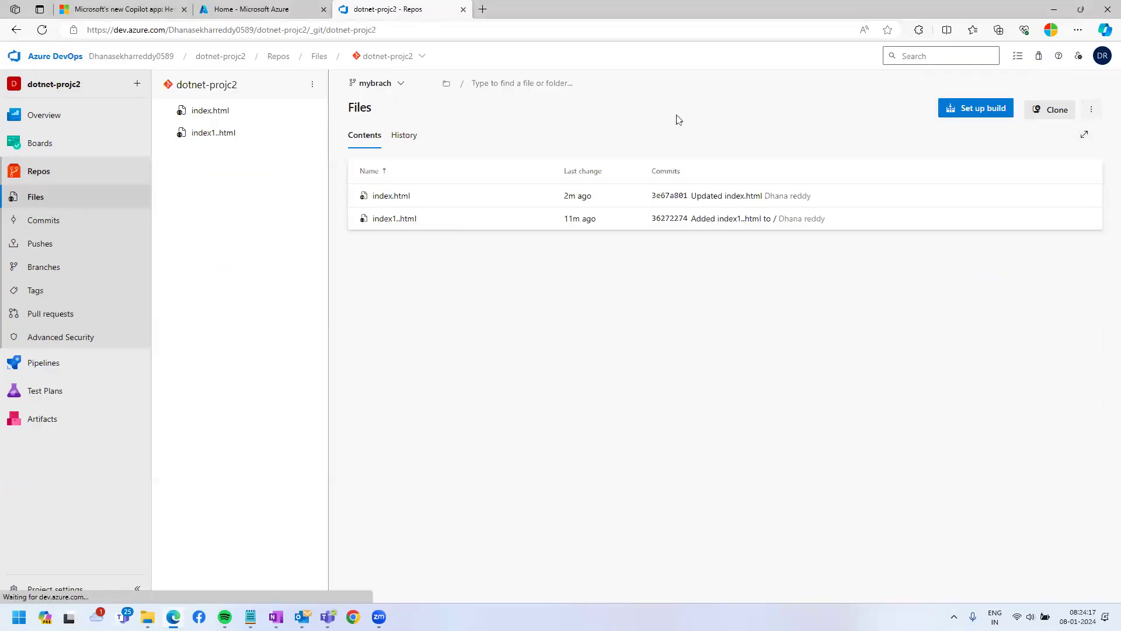
left_click(393, 88)
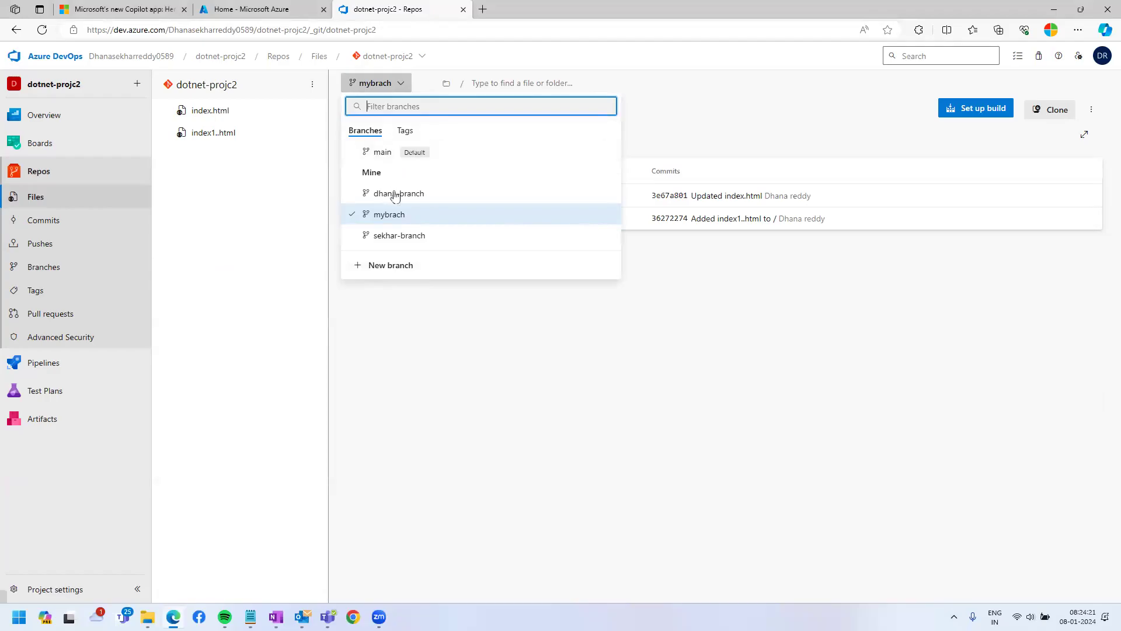
left_click(409, 238)
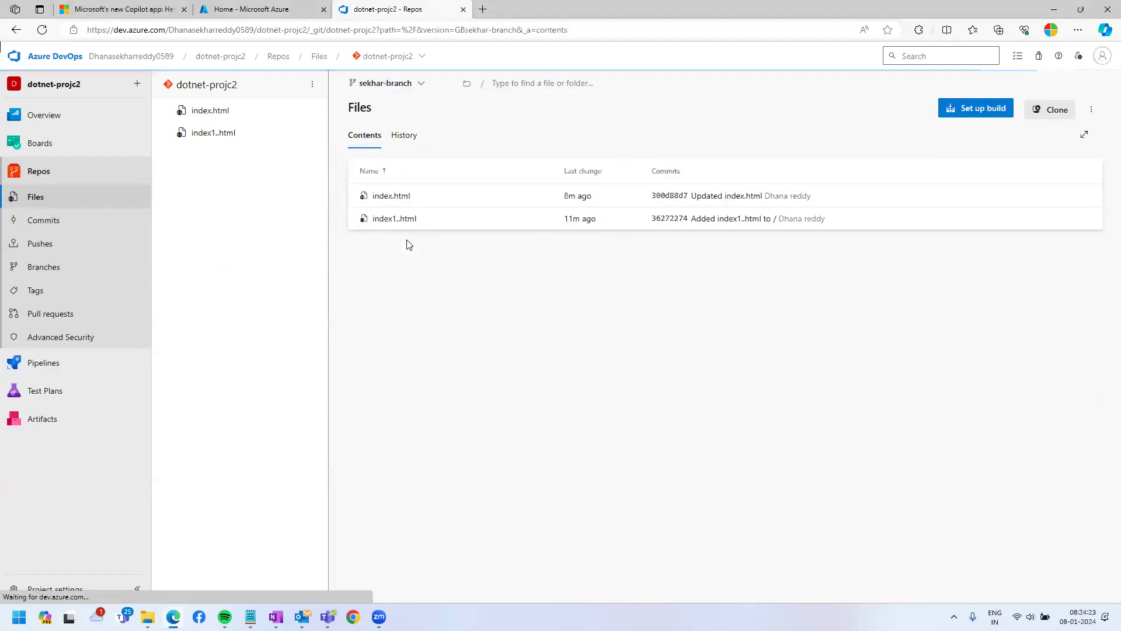
left_click(417, 86)
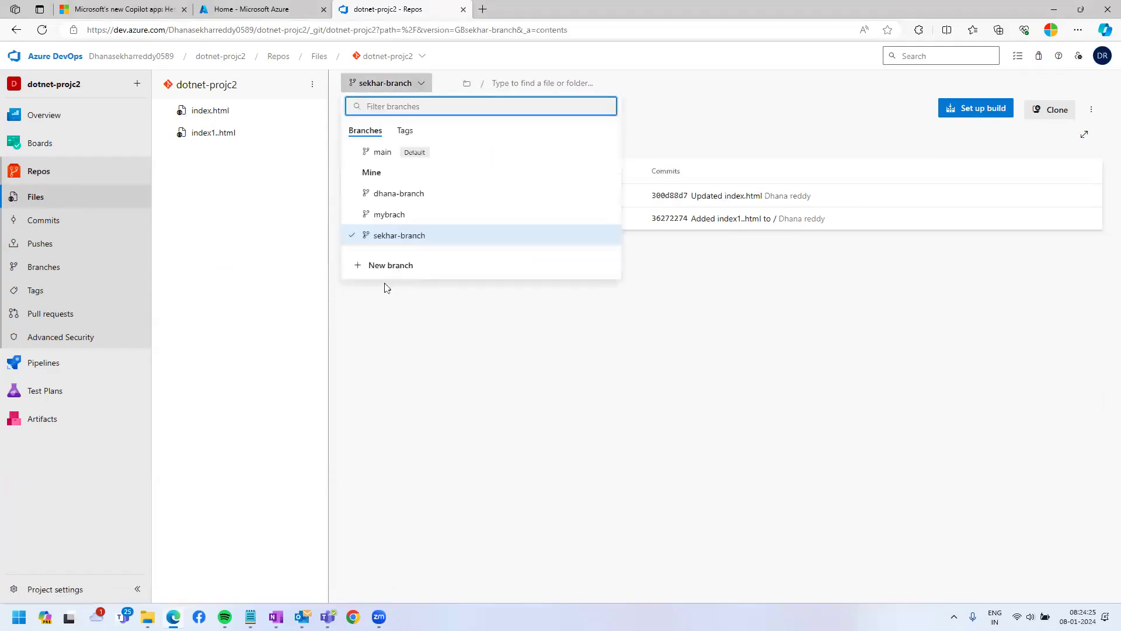
left_click(387, 214)
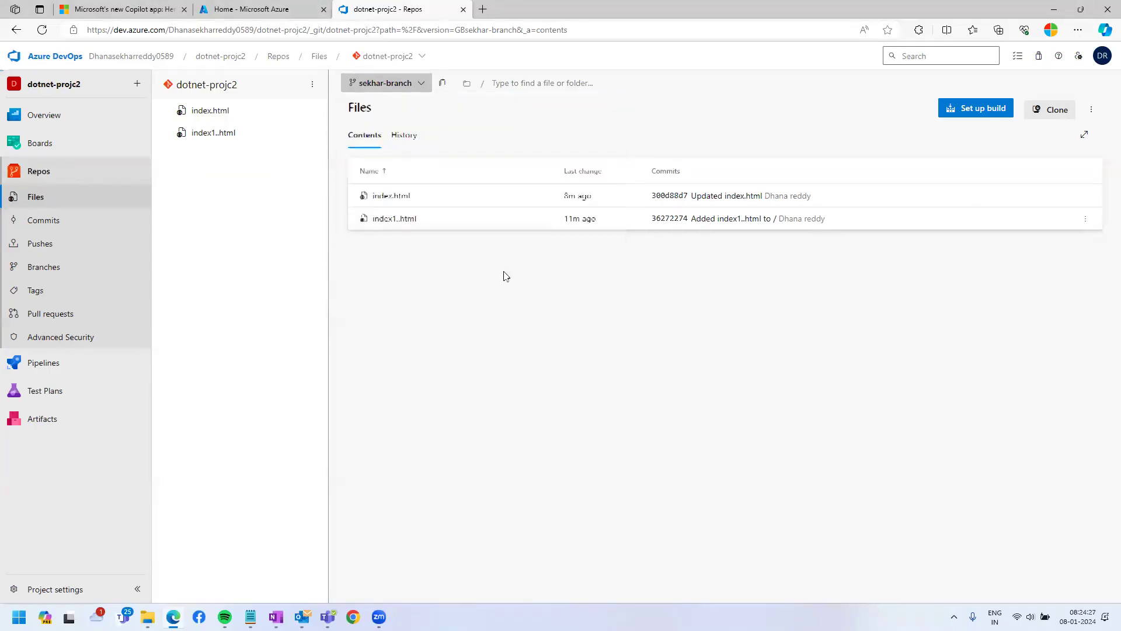
Step: Review the repository's active, completed and abandoned pull requests, check the target branch filter choices, and return to the active ones
left_click(47, 313)
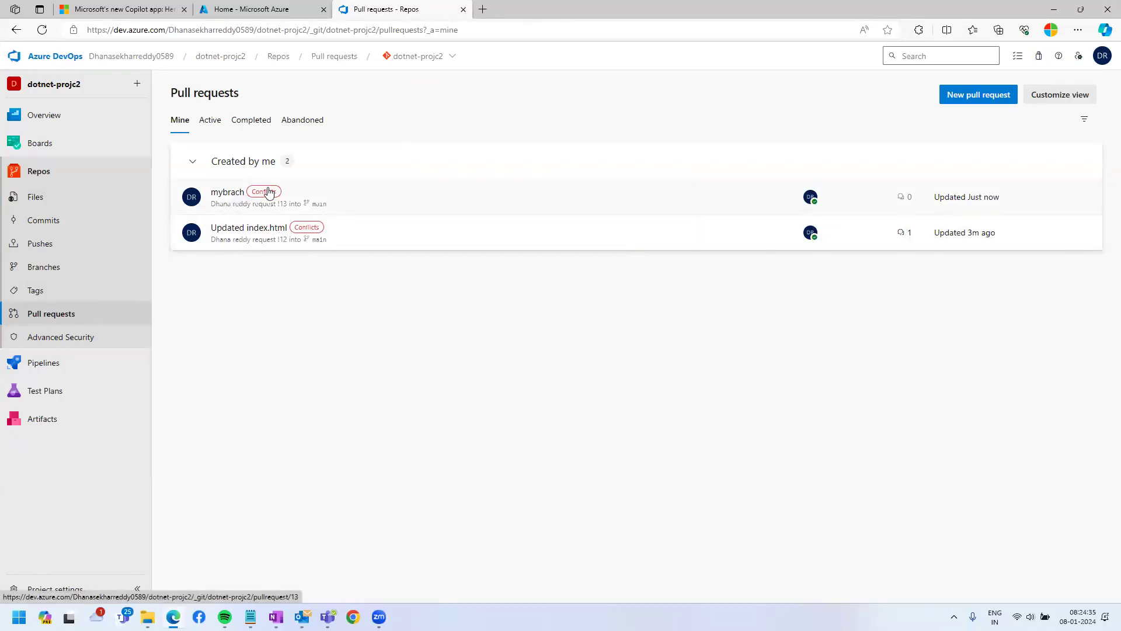
left_click(215, 119)
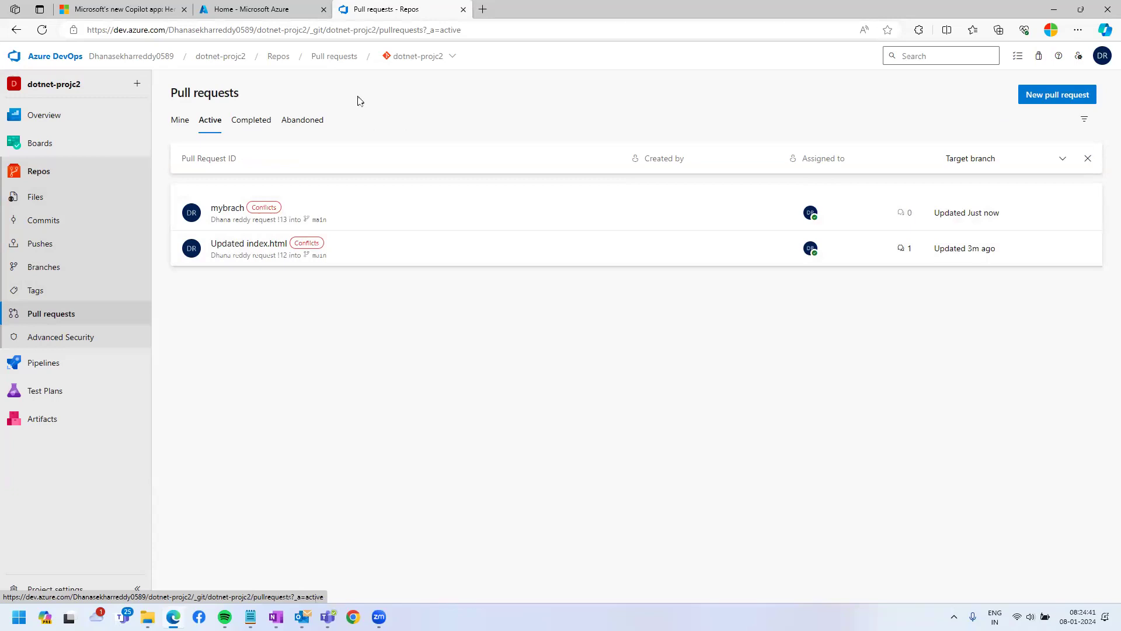
left_click(250, 120)
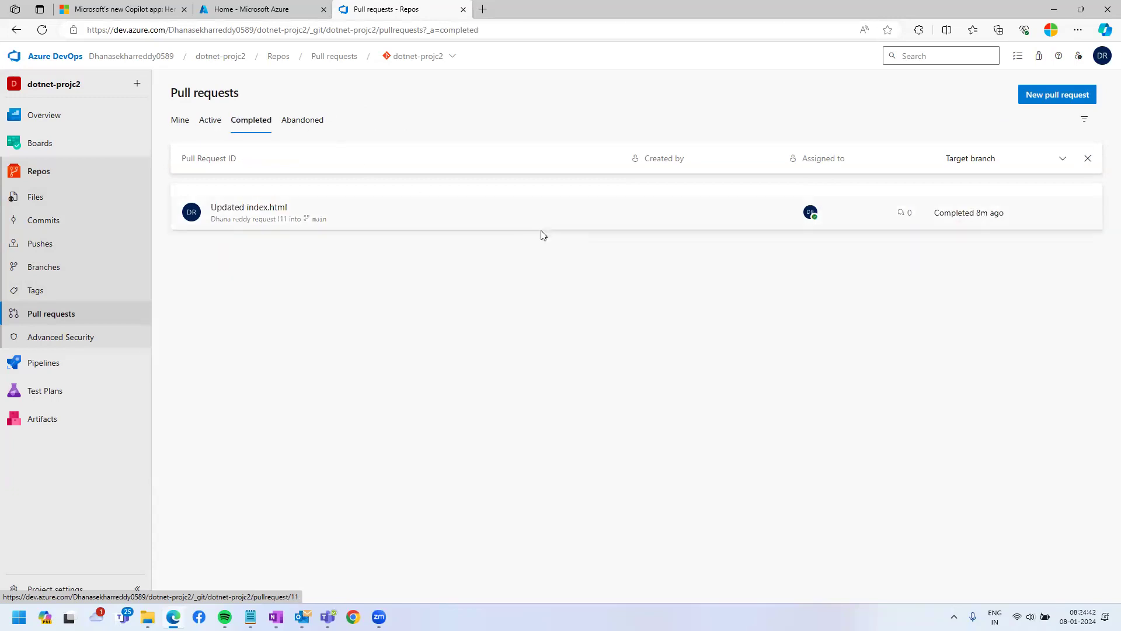
left_click(290, 123)
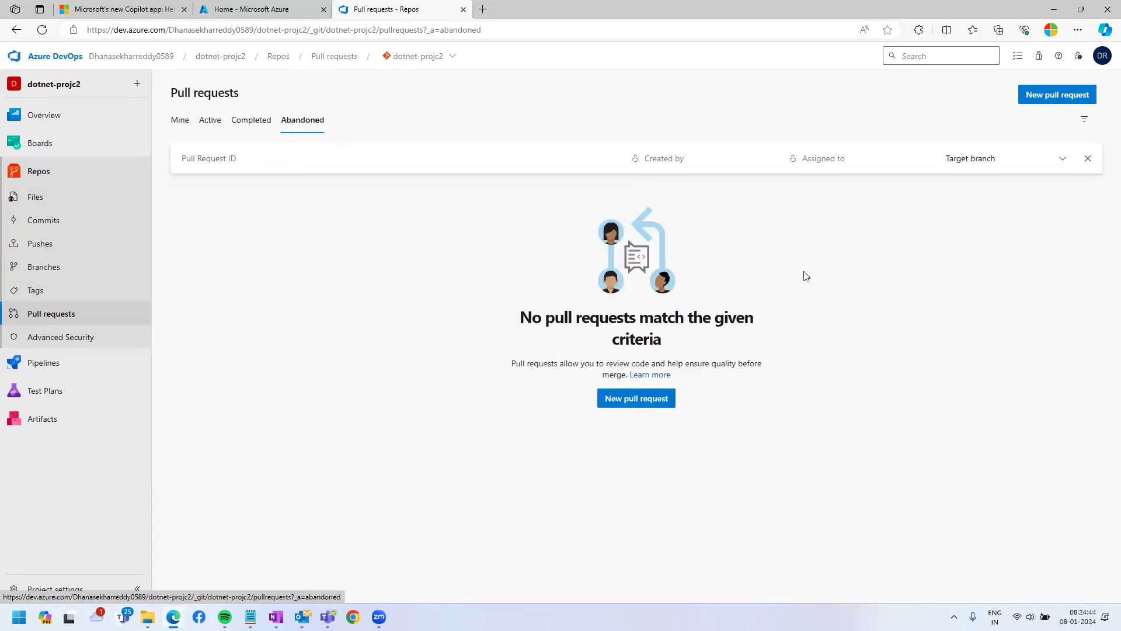
left_click(1062, 159)
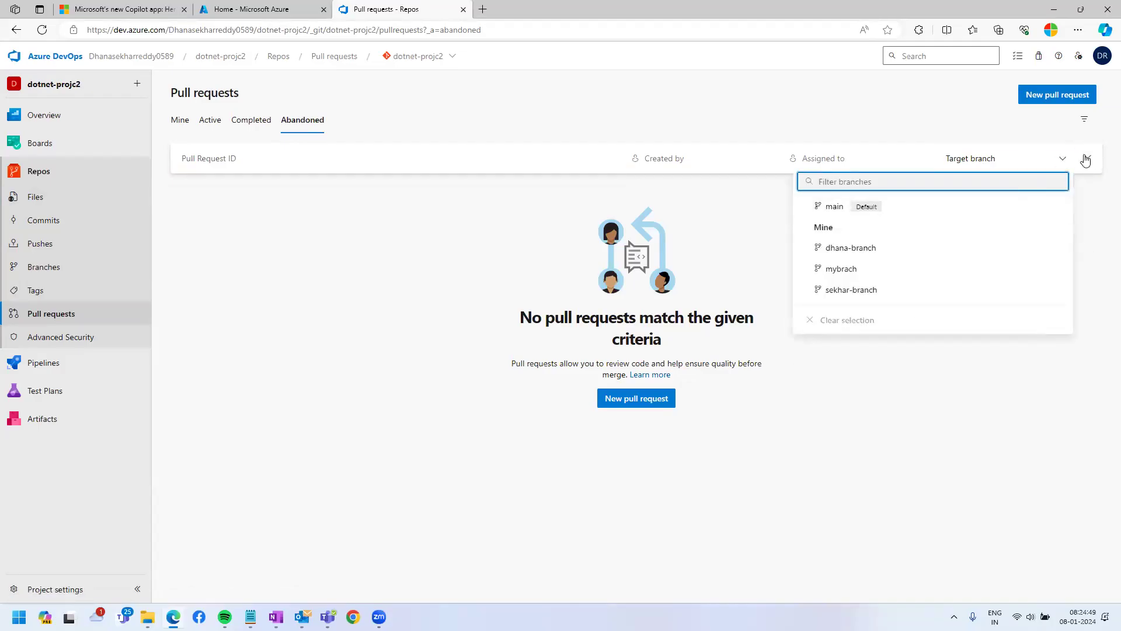
left_click(1085, 159)
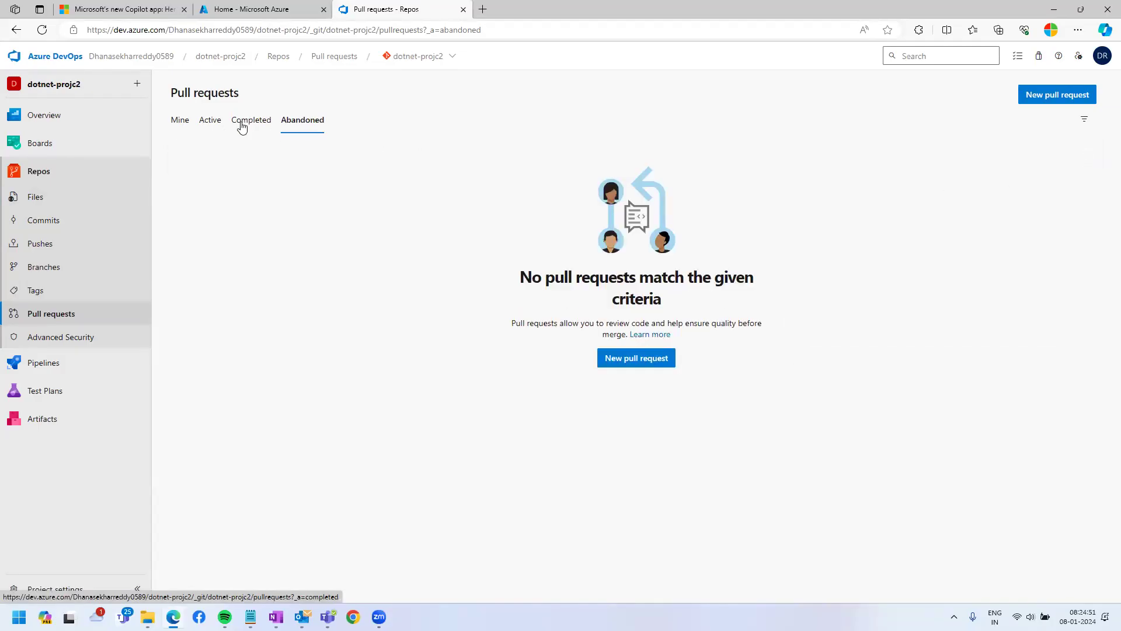
left_click(211, 121)
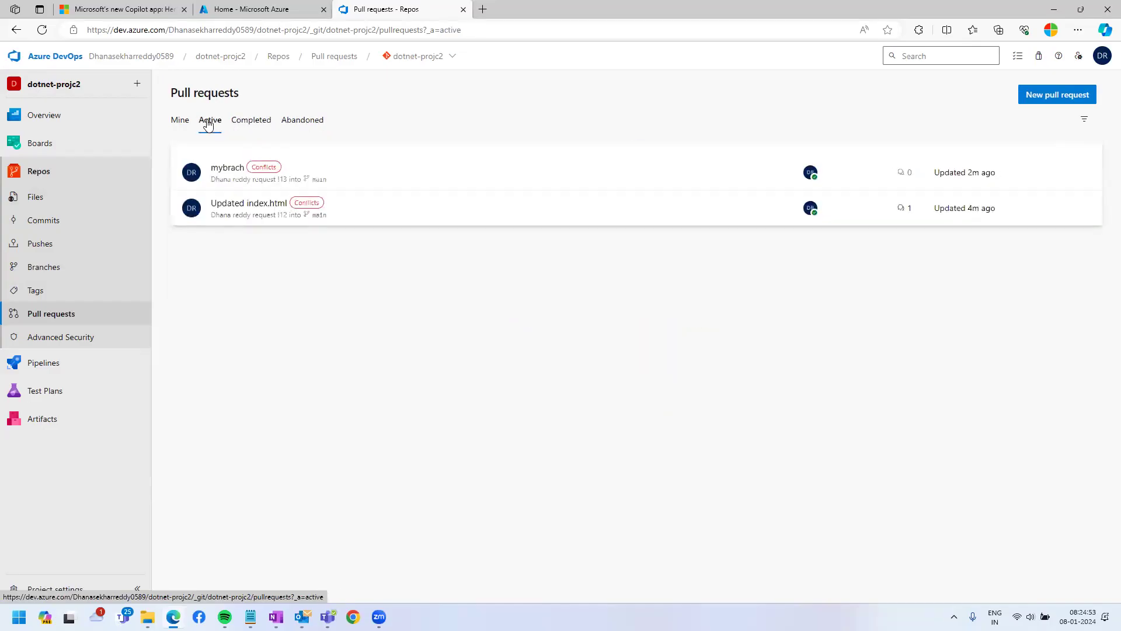
Step: Open the active mybrach pull request and examine its merge conflict, changed files and available actions
left_click(811, 175)
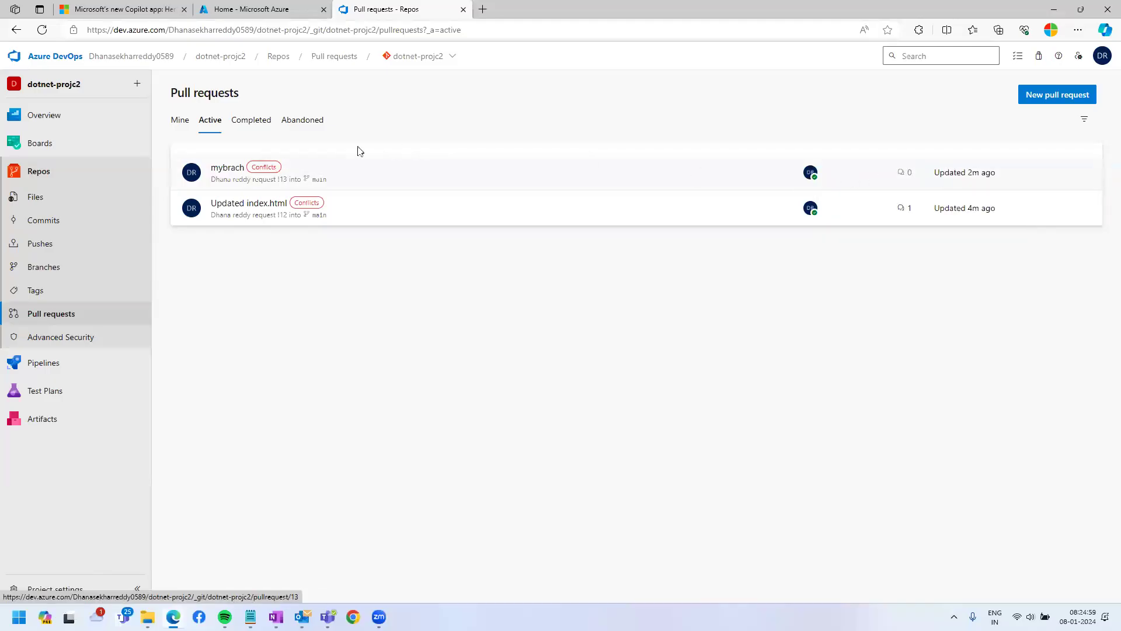
left_click(270, 167)
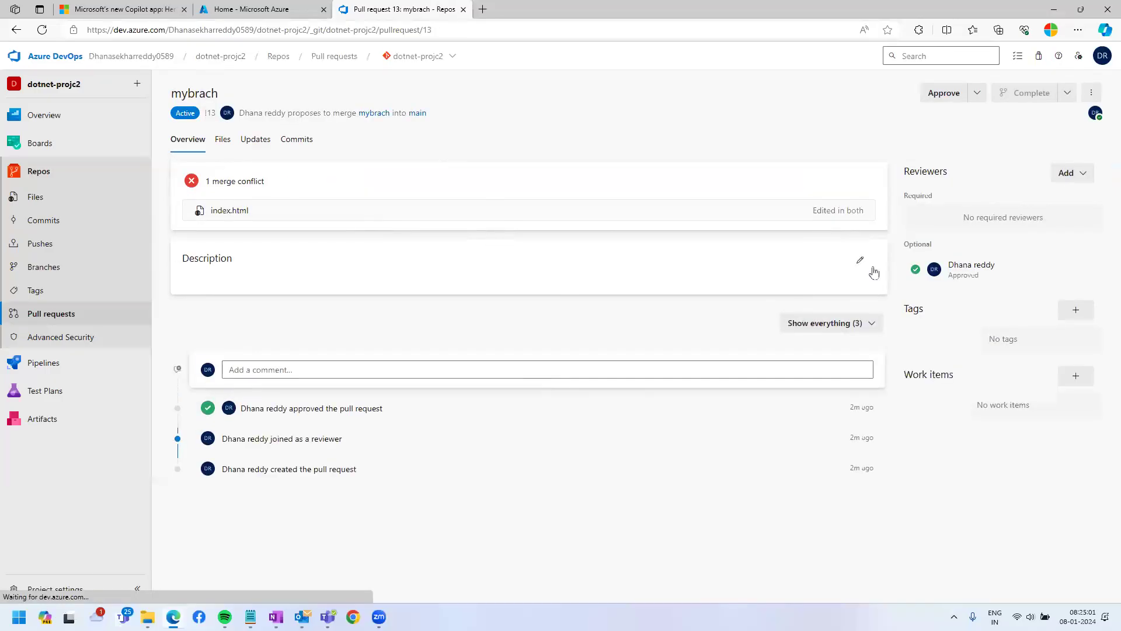
triple_click(218, 181)
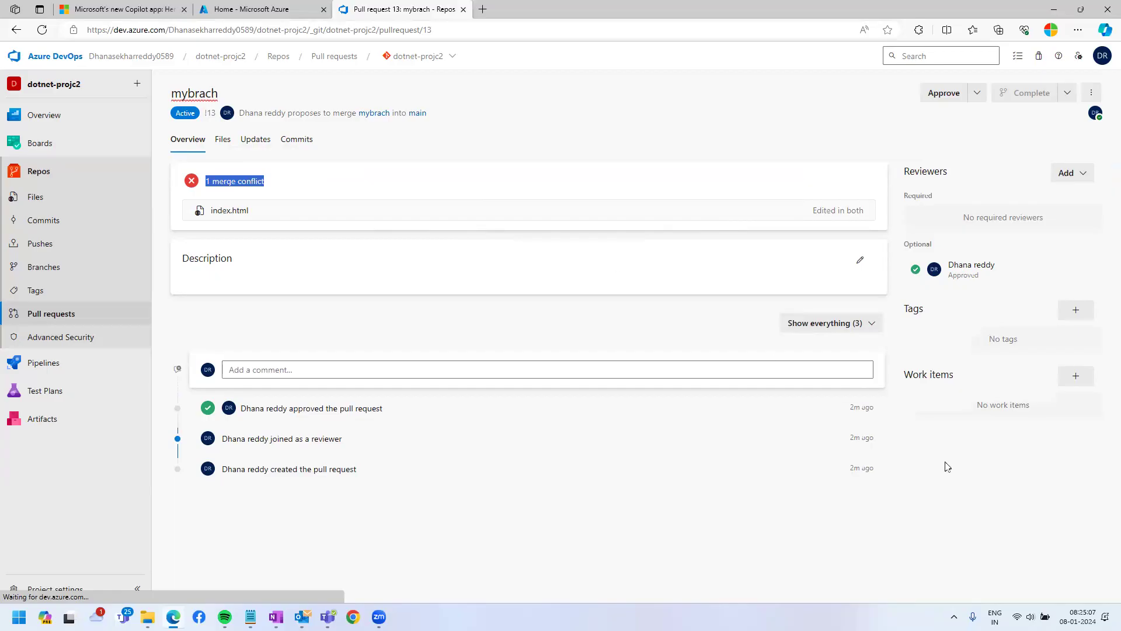
left_click(223, 139)
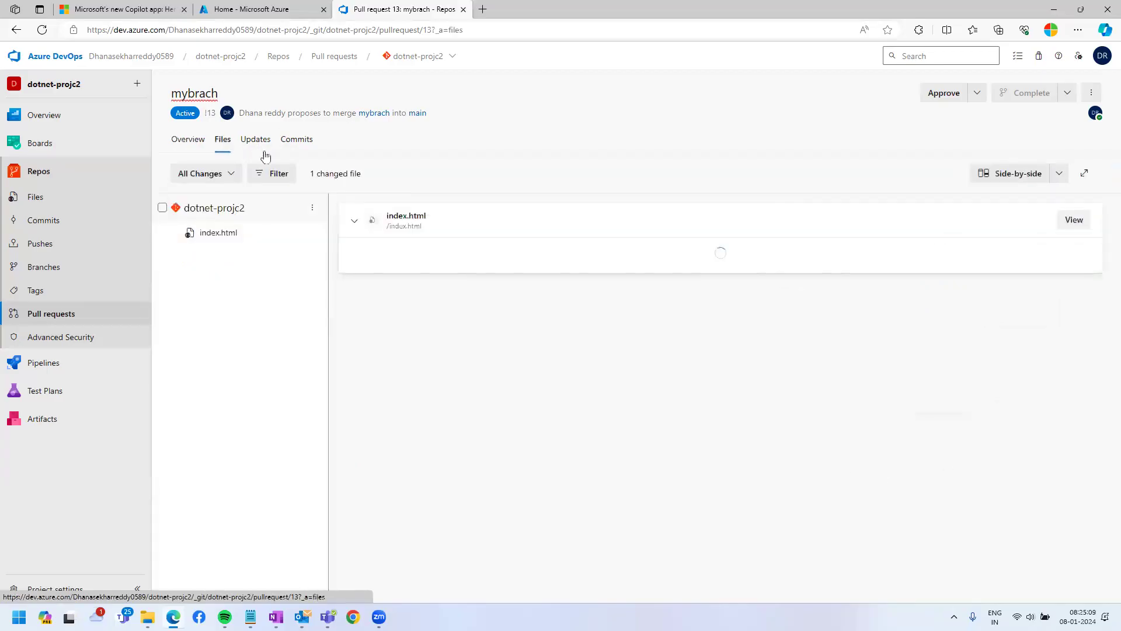
left_click(190, 143)
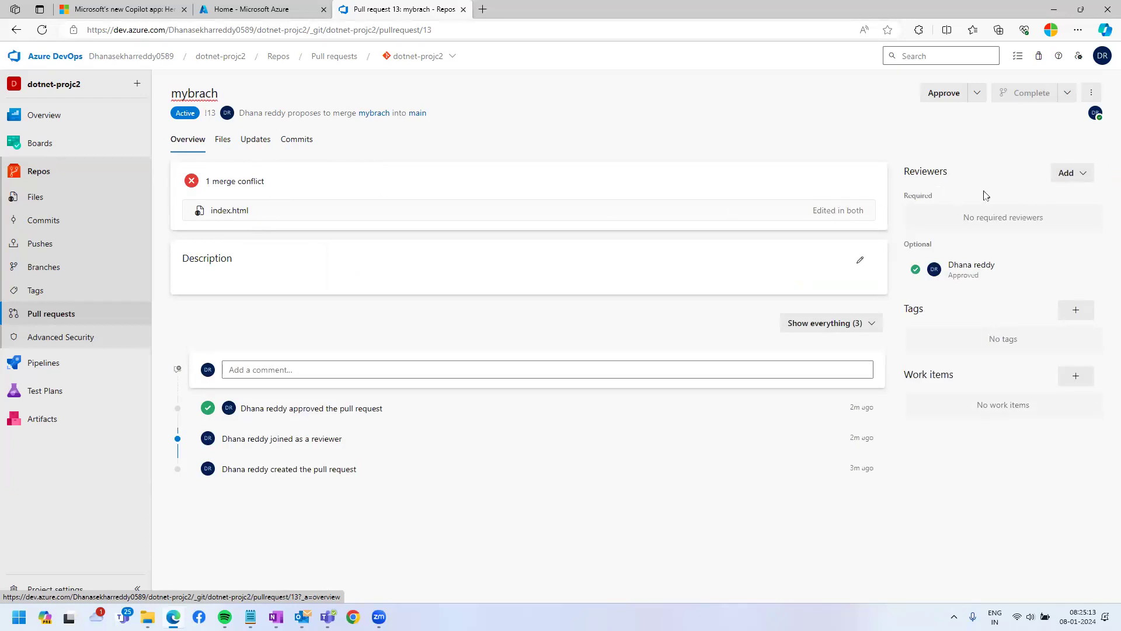
left_click(1092, 96)
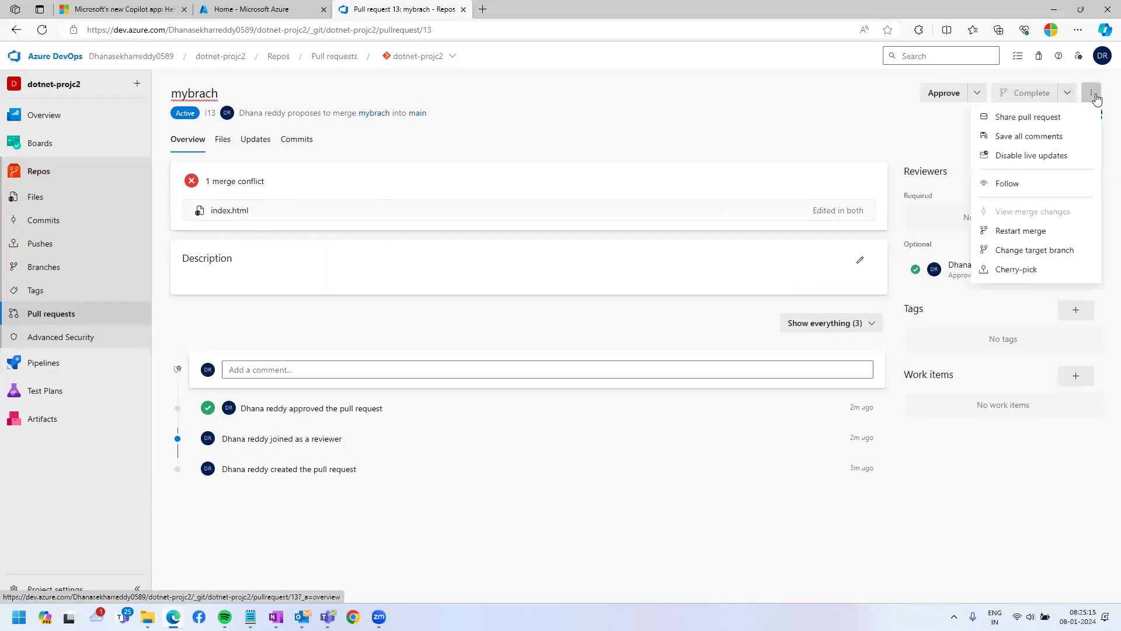
left_click(1055, 141)
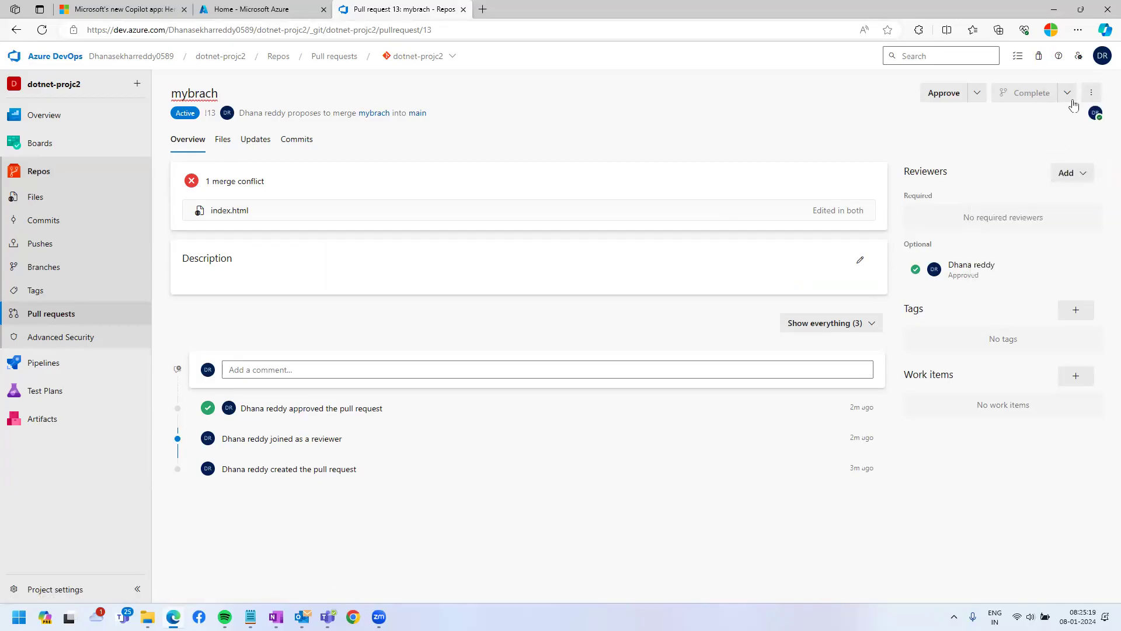
Step: Reject the mybrach pull request as its reviewer
left_click(977, 93)
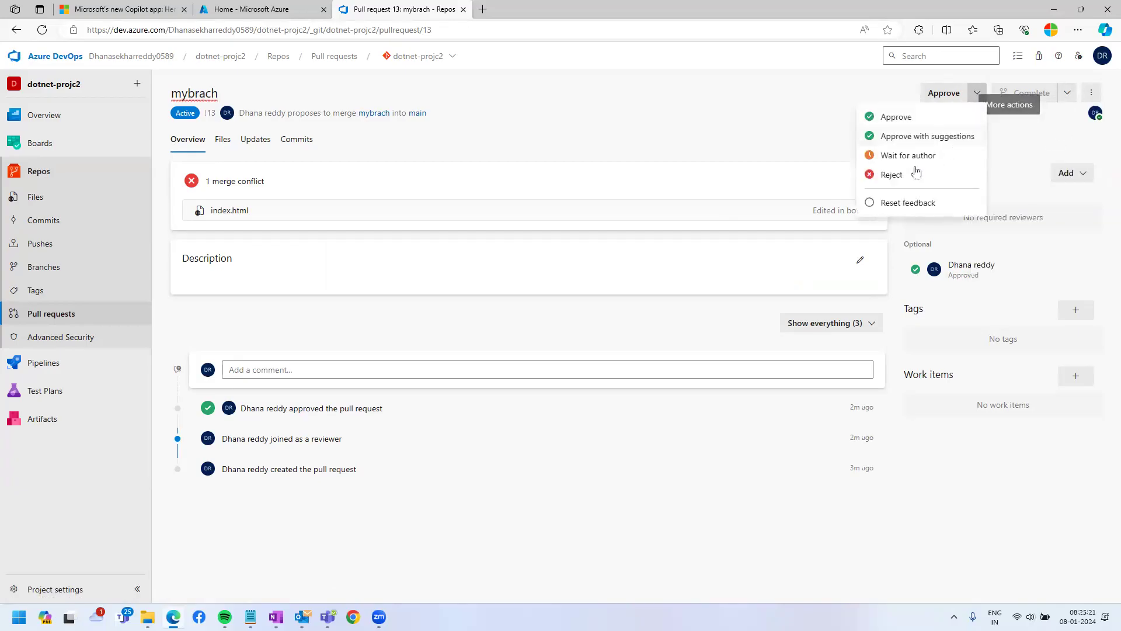
left_click(909, 125)
left_click(978, 95)
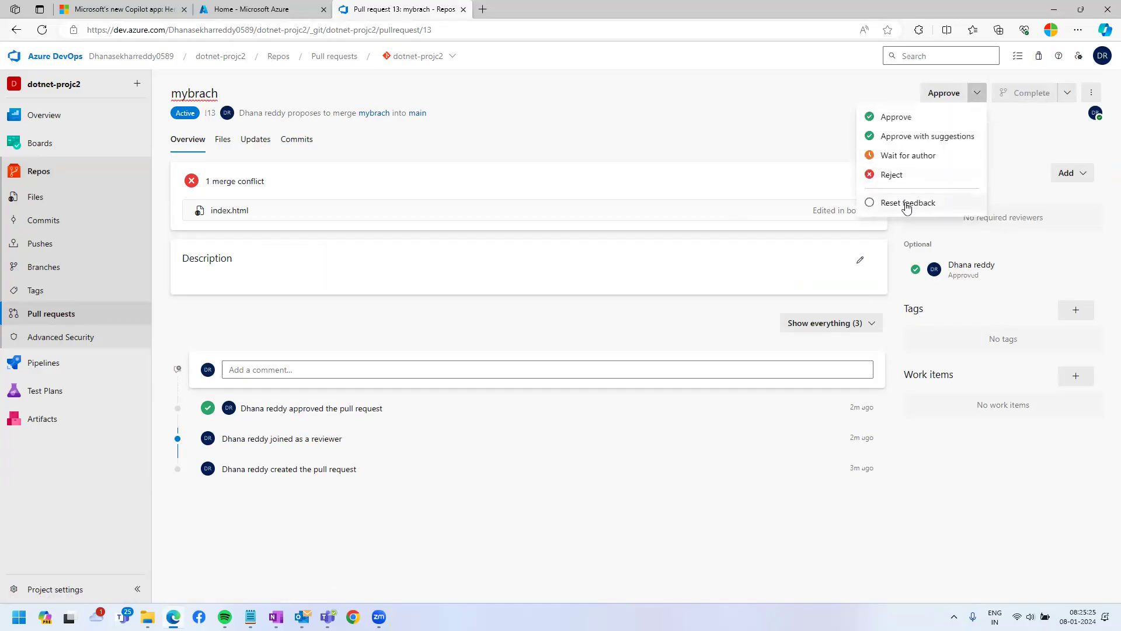
left_click(899, 176)
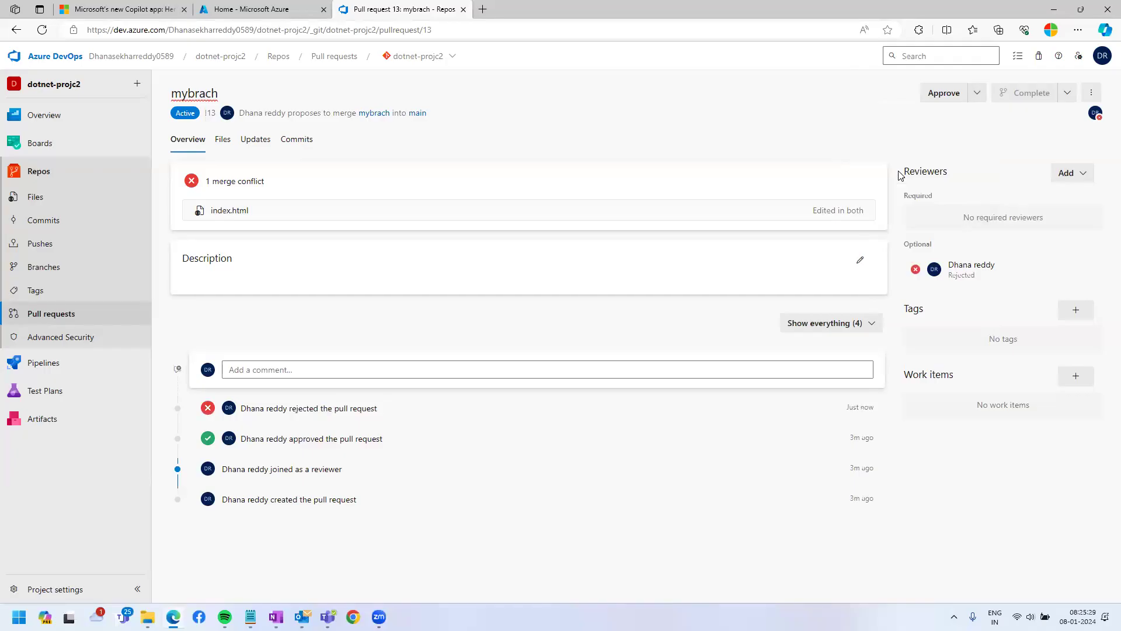
Step: Restart the merge for the mybrach pull request and share the request by email with its creator
left_click(1091, 93)
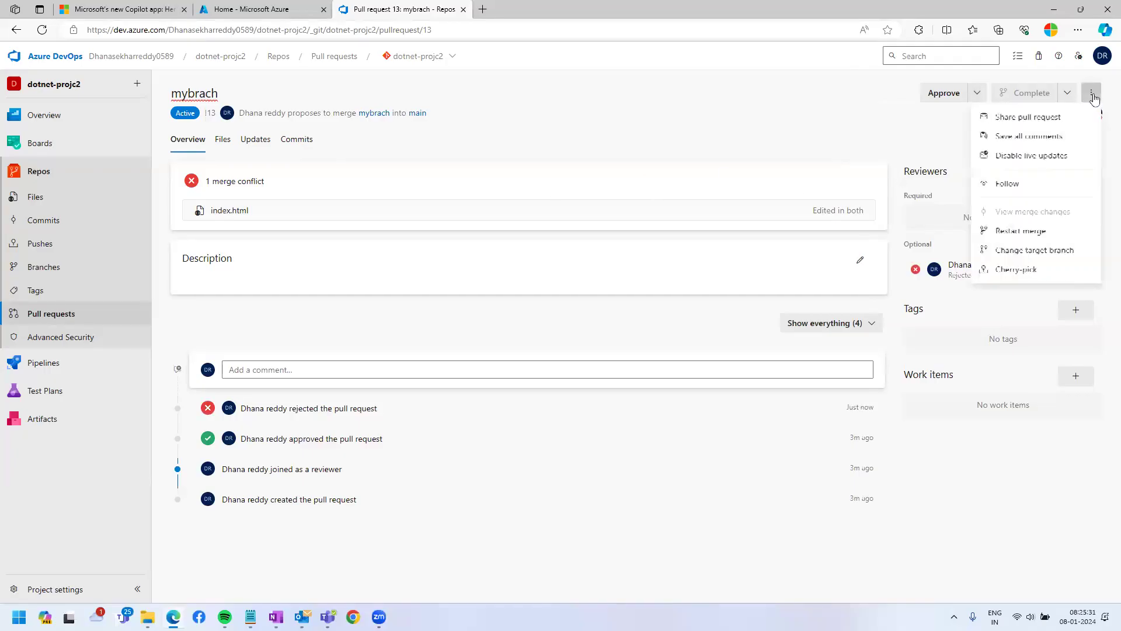
left_click(1021, 231)
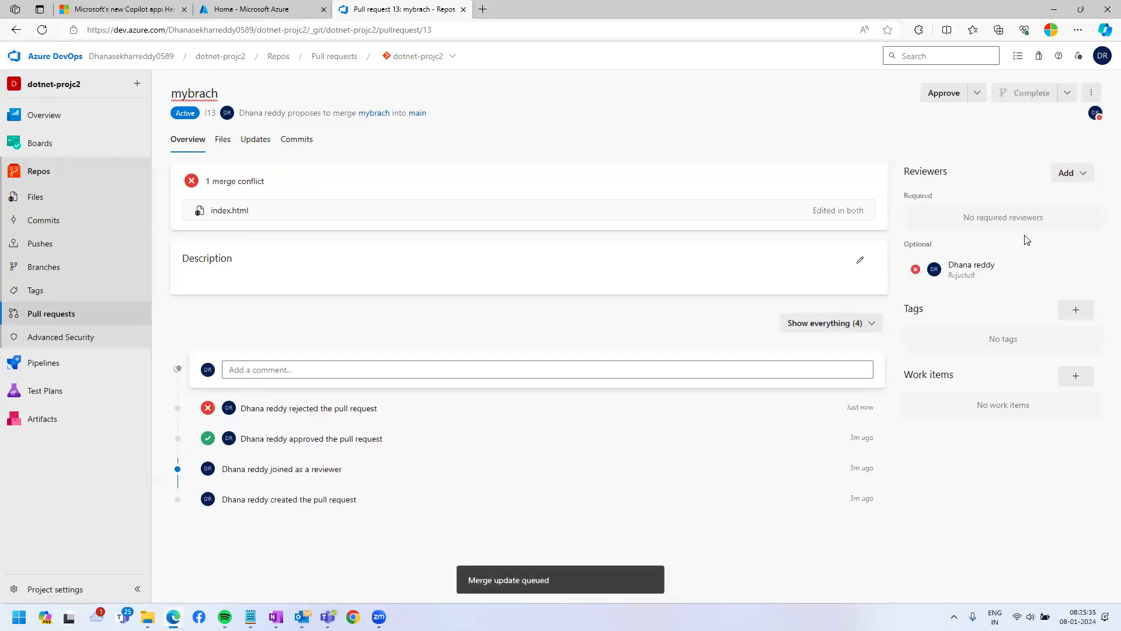
left_click(1091, 93)
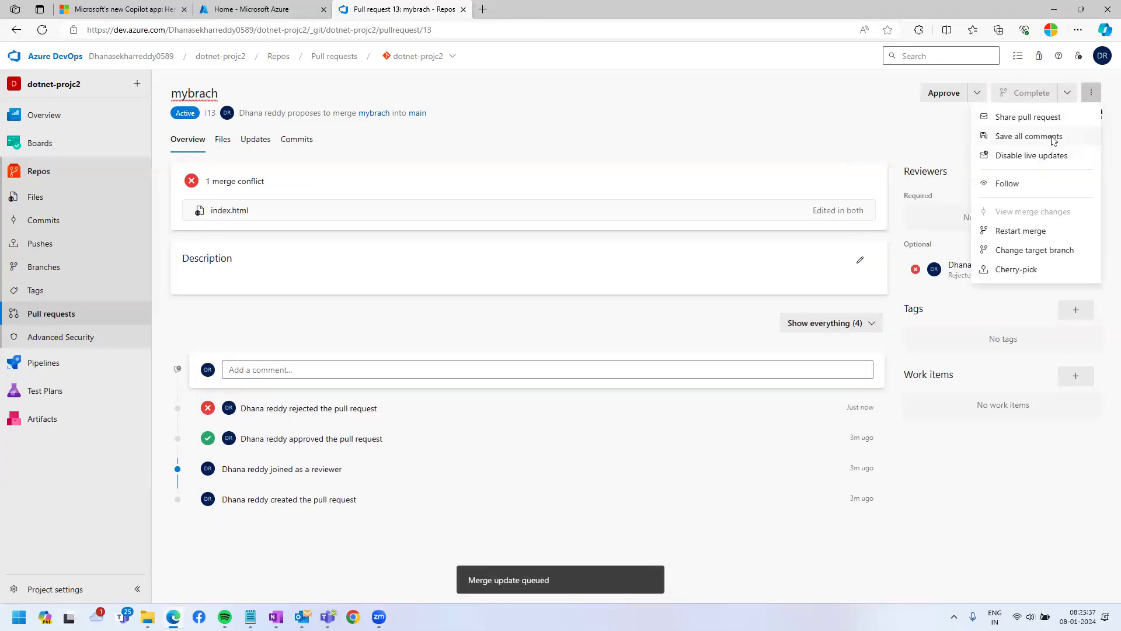
left_click(1079, 116)
left_click(1091, 93)
left_click(1051, 118)
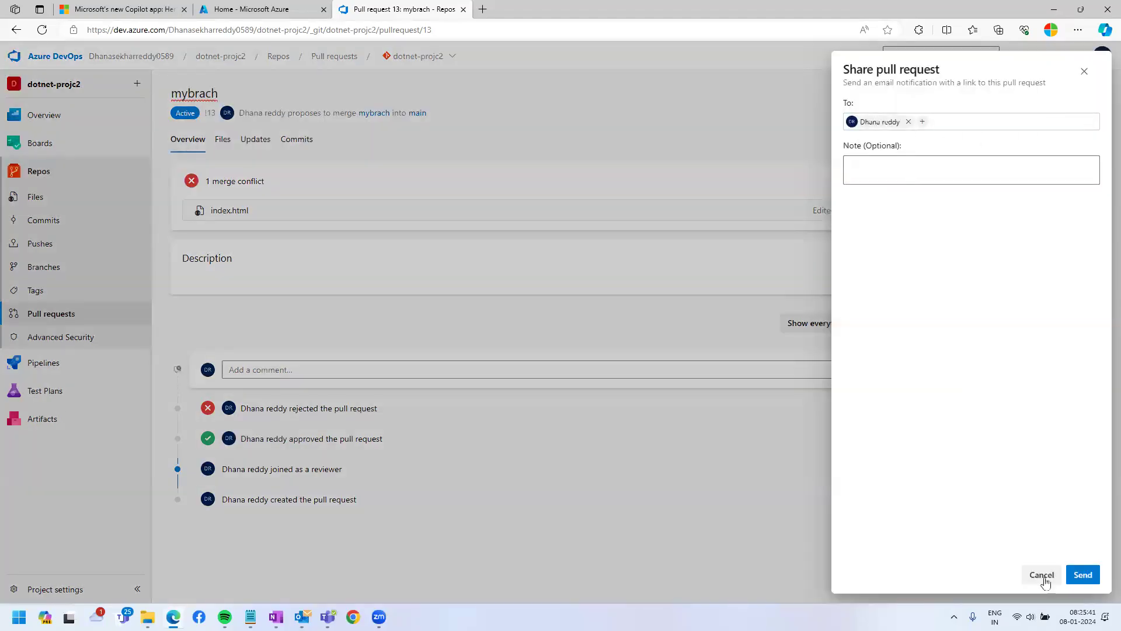
left_click(1082, 577)
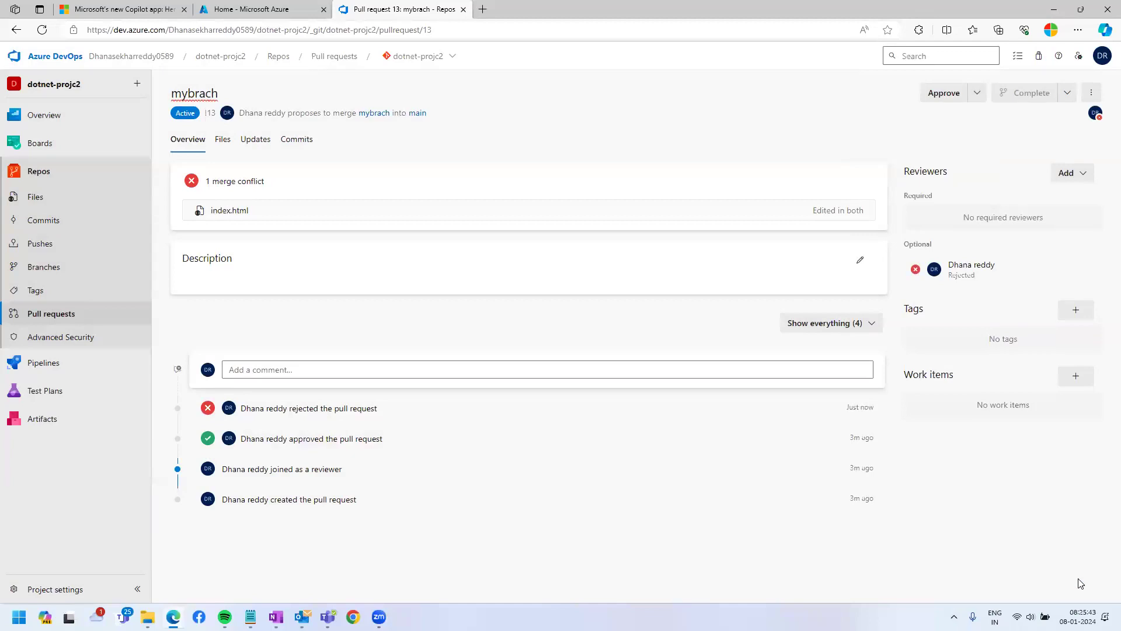
Step: Examine the pull request's activity, comment filter choices and index.html changes, and check its reviewer in the pull request list
double_click(346, 409)
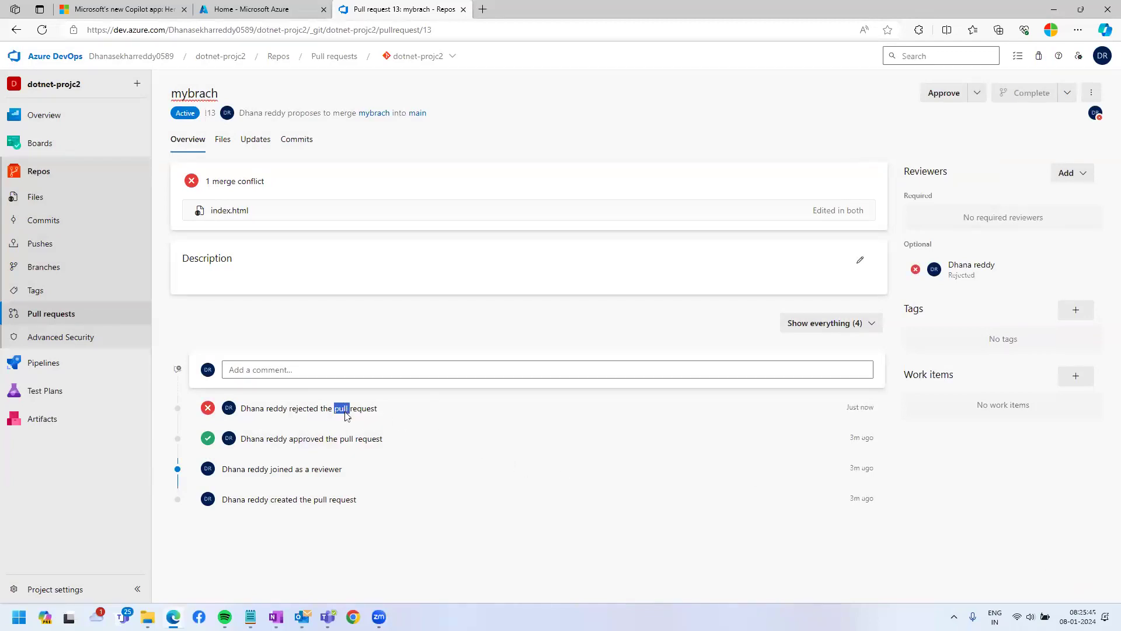
left_click(826, 327)
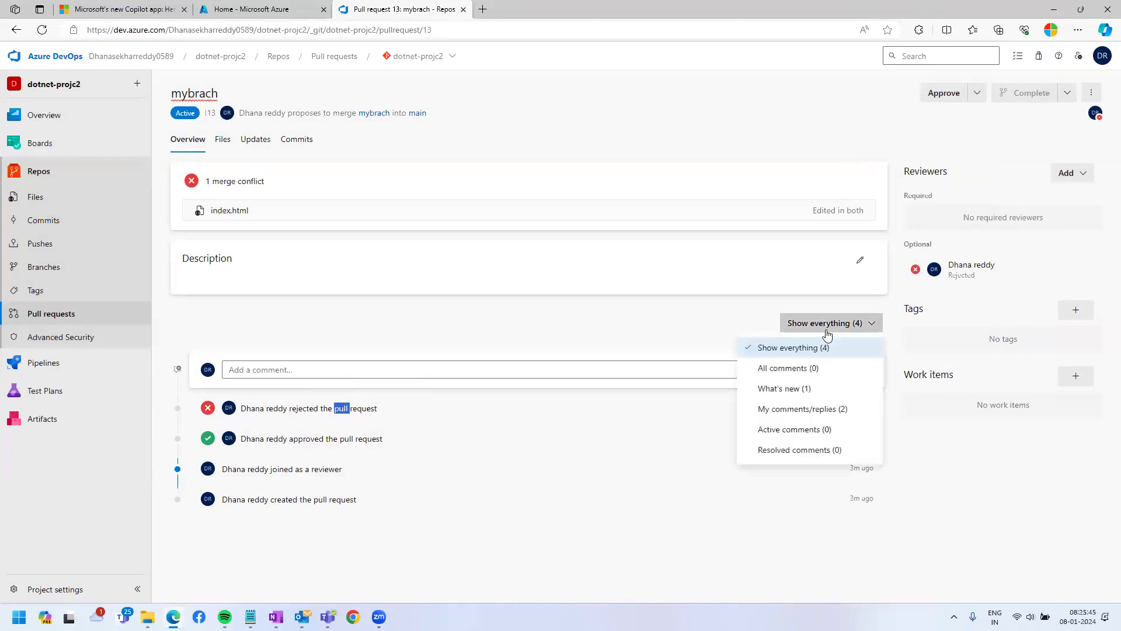
left_click(532, 486)
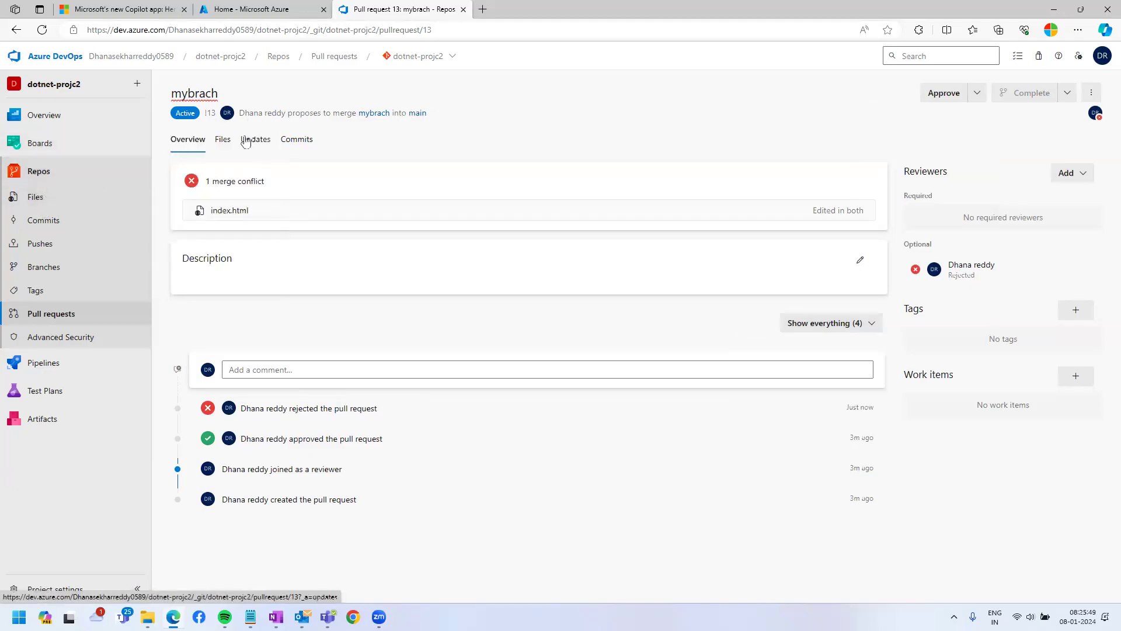
left_click(223, 140)
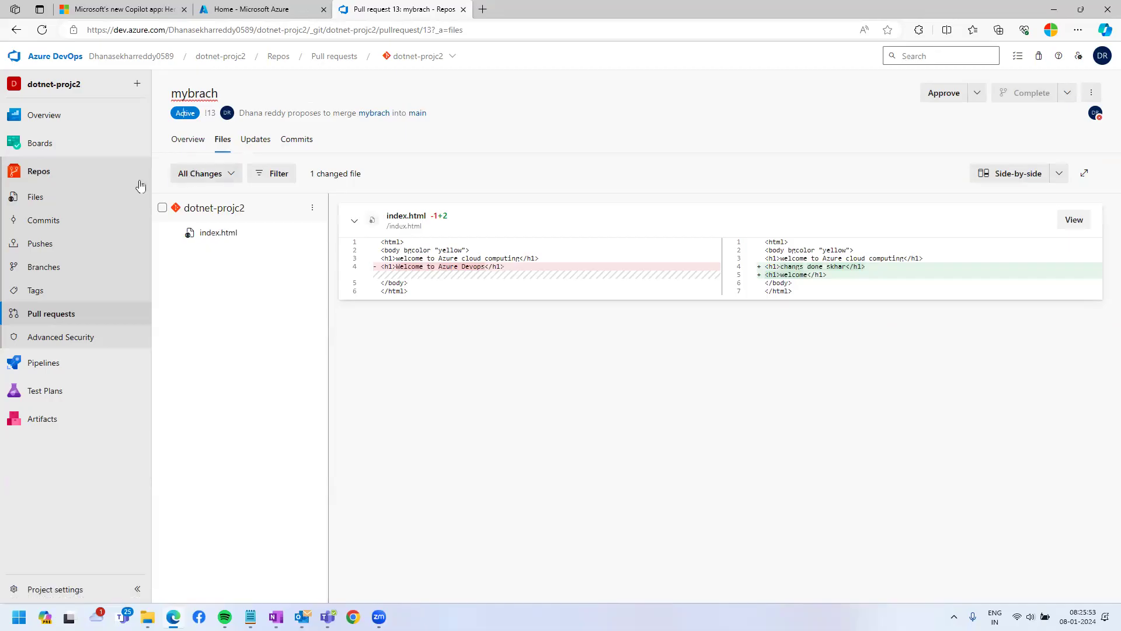
left_click(42, 315)
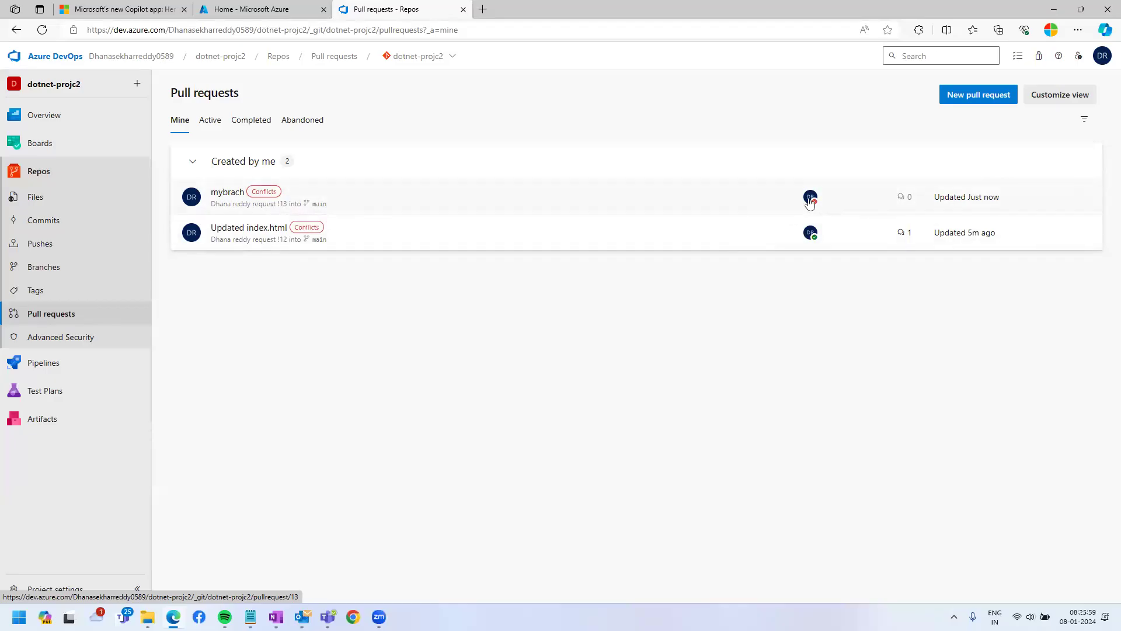
mouse_move(809, 201)
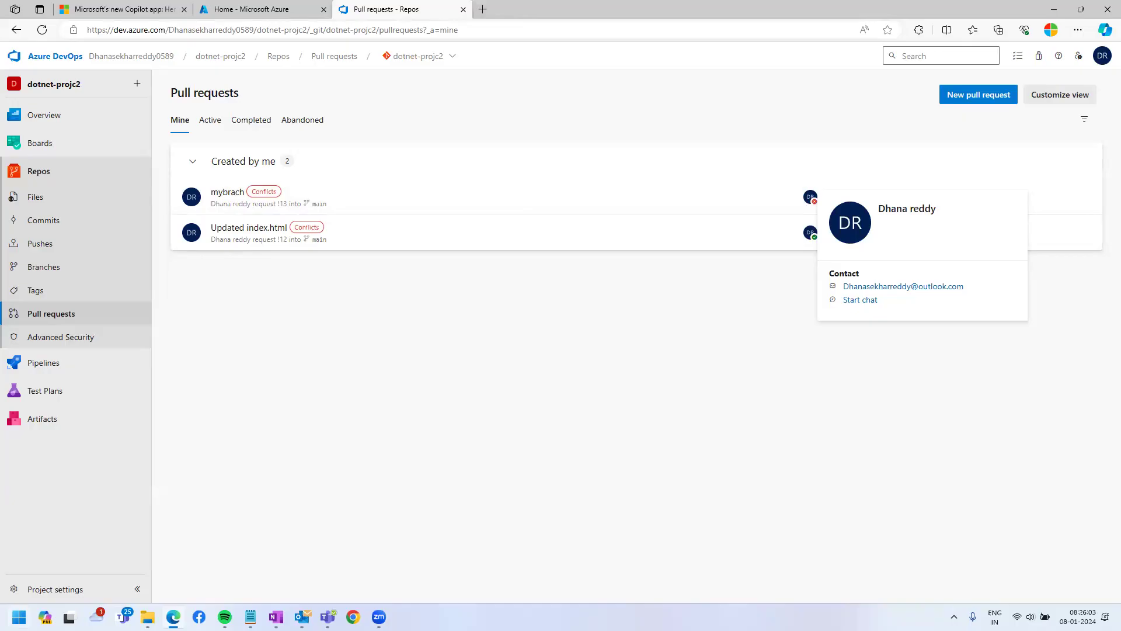
Step: Switch to Outlook, dismiss the licence notice, and open the mybrach pull request from its Azure DevOps notification email
key("super")
type("outlook")
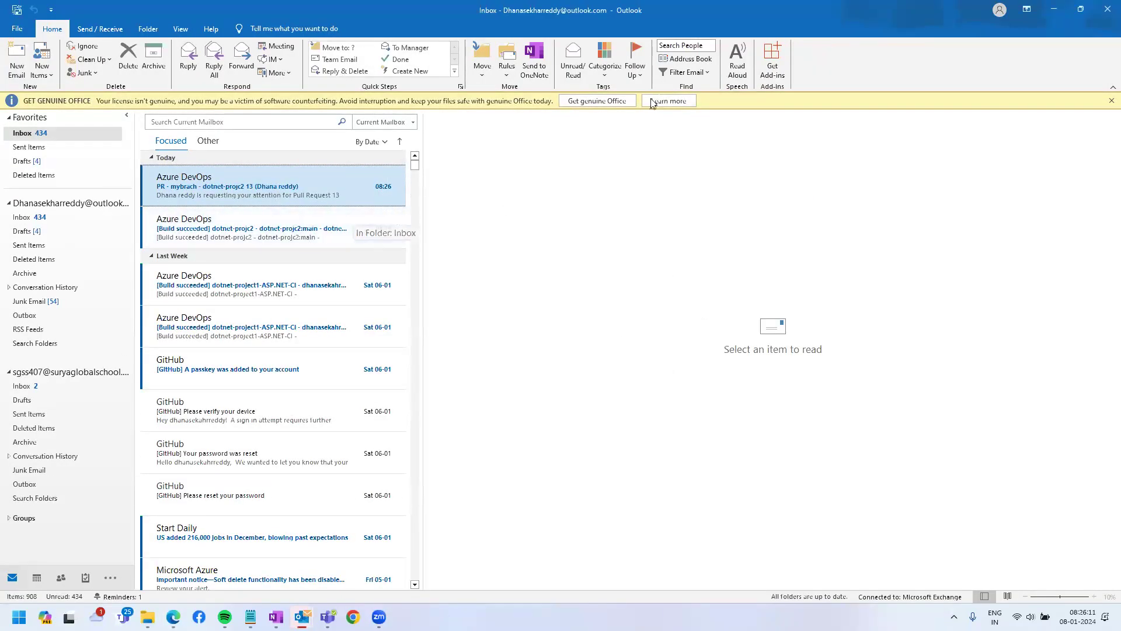
left_click(1105, 103)
left_click(320, 215)
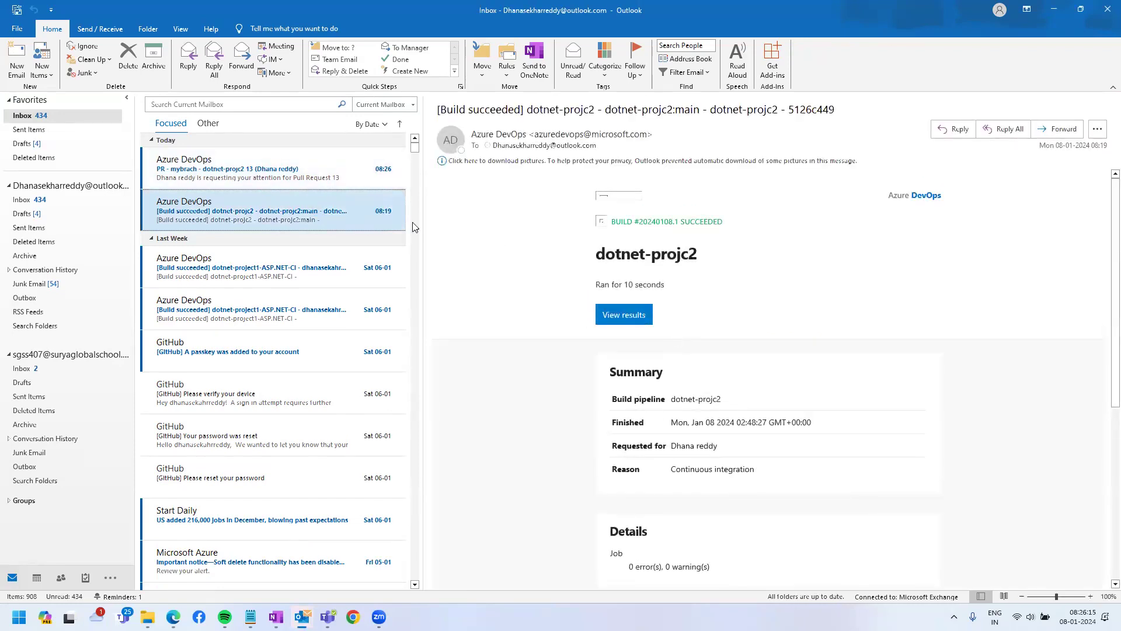
left_click(305, 183)
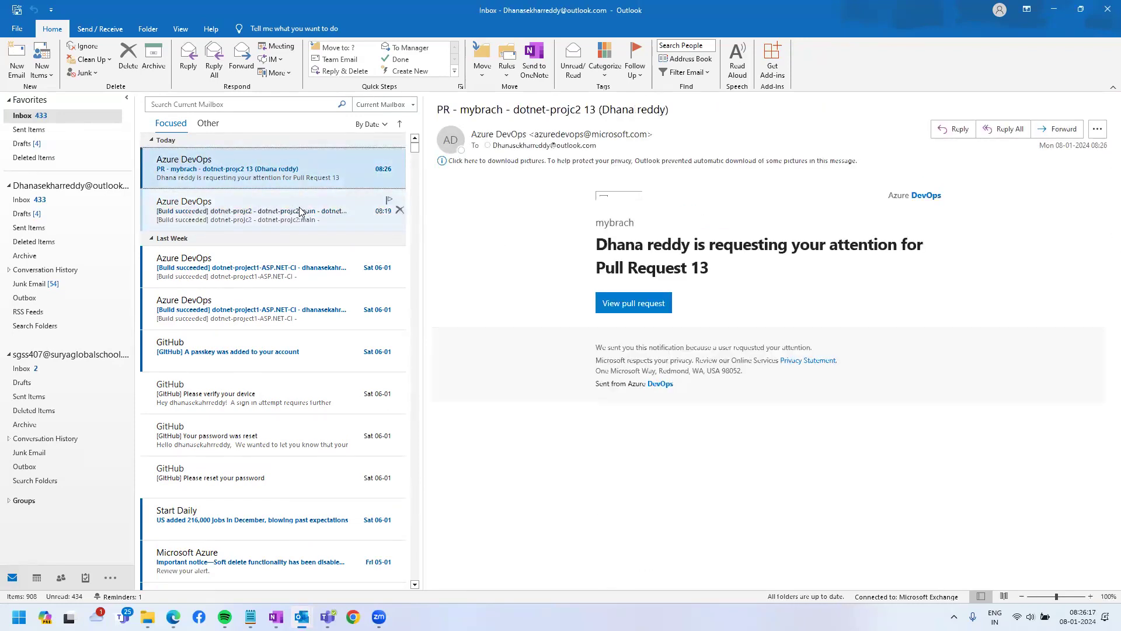
left_click(634, 308)
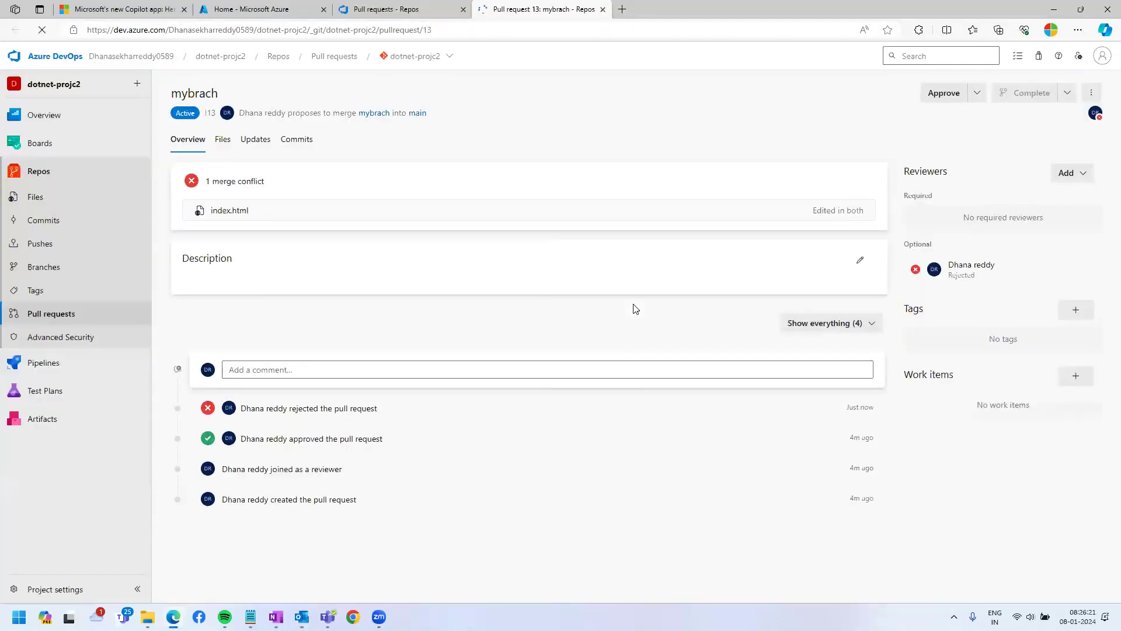
Step: Filter the pull request's activity to all comments and approve the mybrach pull request
left_click(832, 323)
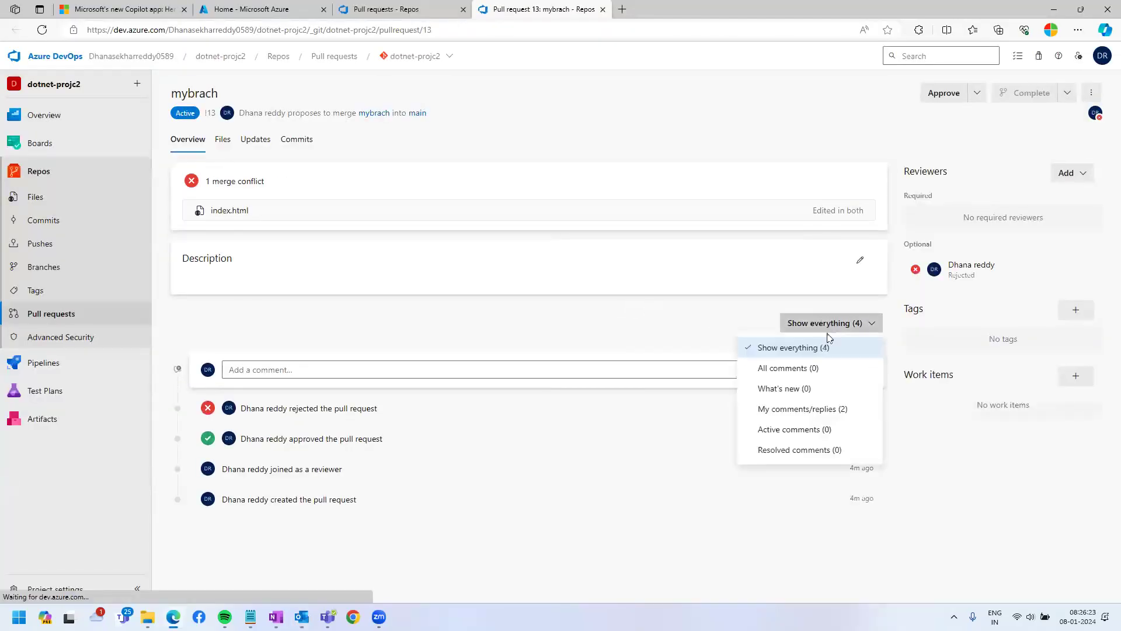
left_click(813, 368)
left_click(941, 93)
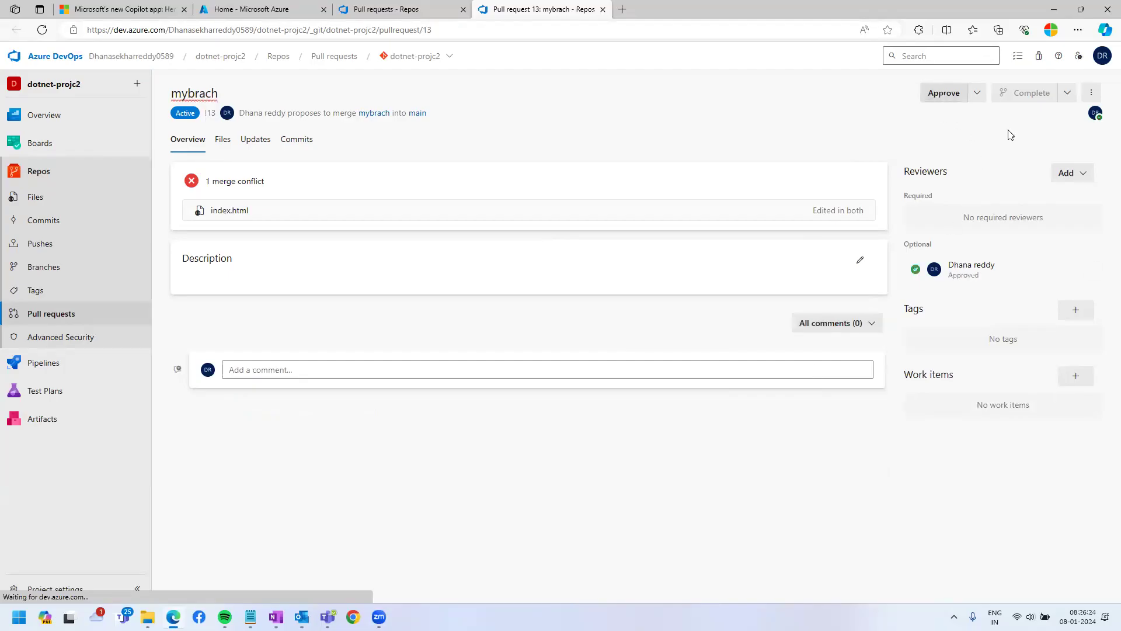
left_click(1070, 172)
left_click(1034, 199)
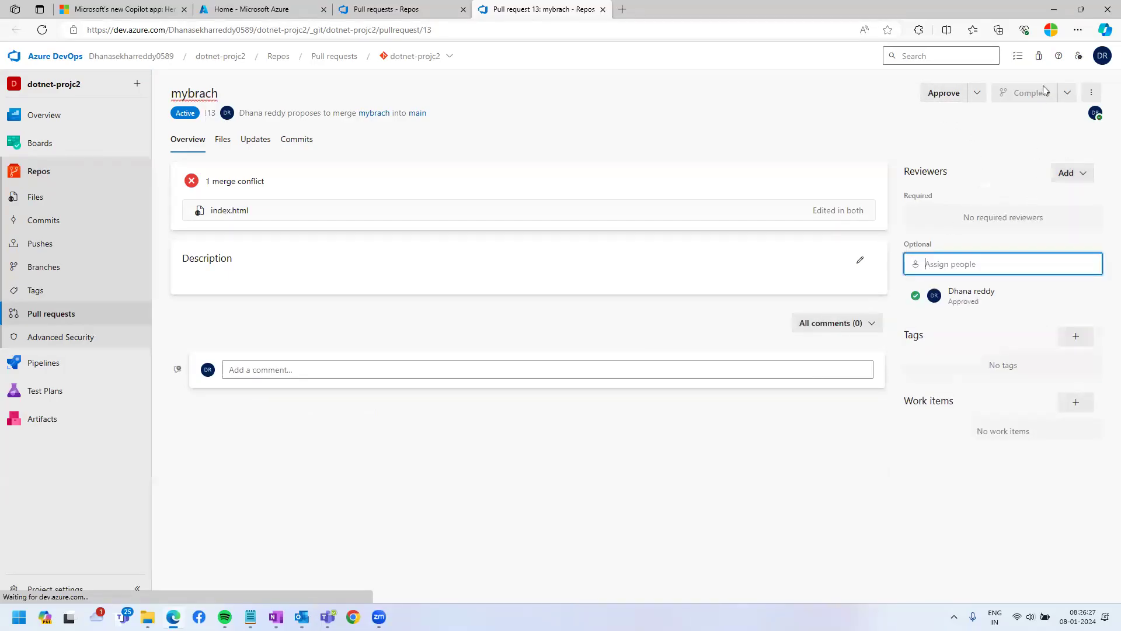
key("Escape")
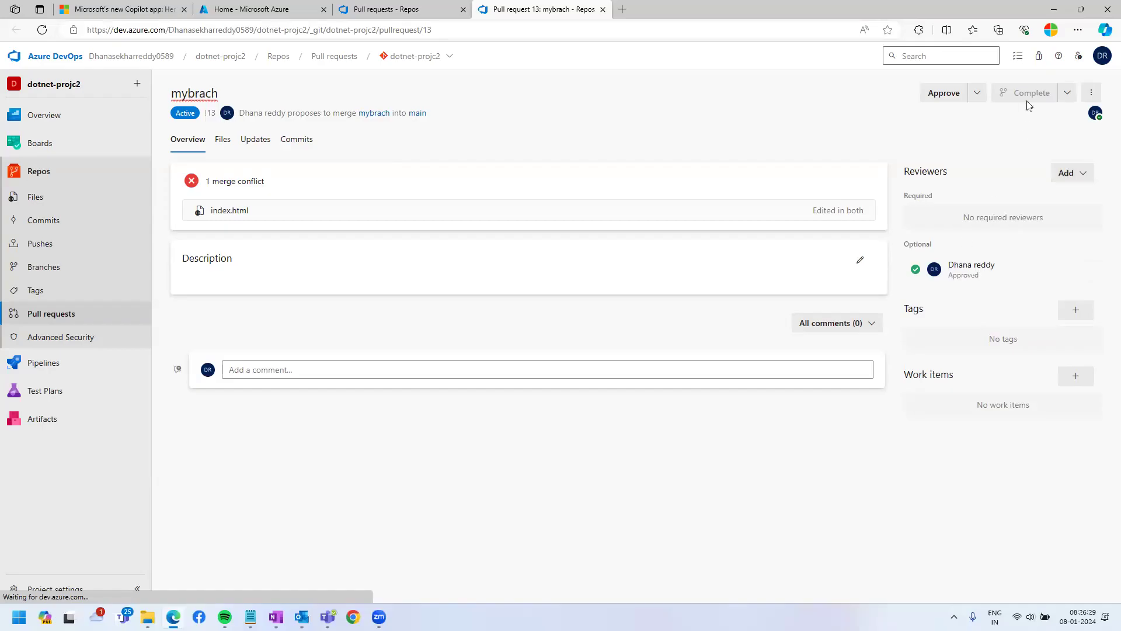
Step: Check the mybrach pull request's additional actions, its merge conflict and its index.html changes
left_click(1090, 93)
left_click(1060, 240)
left_click(1045, 574)
double_click(225, 182)
left_click(222, 140)
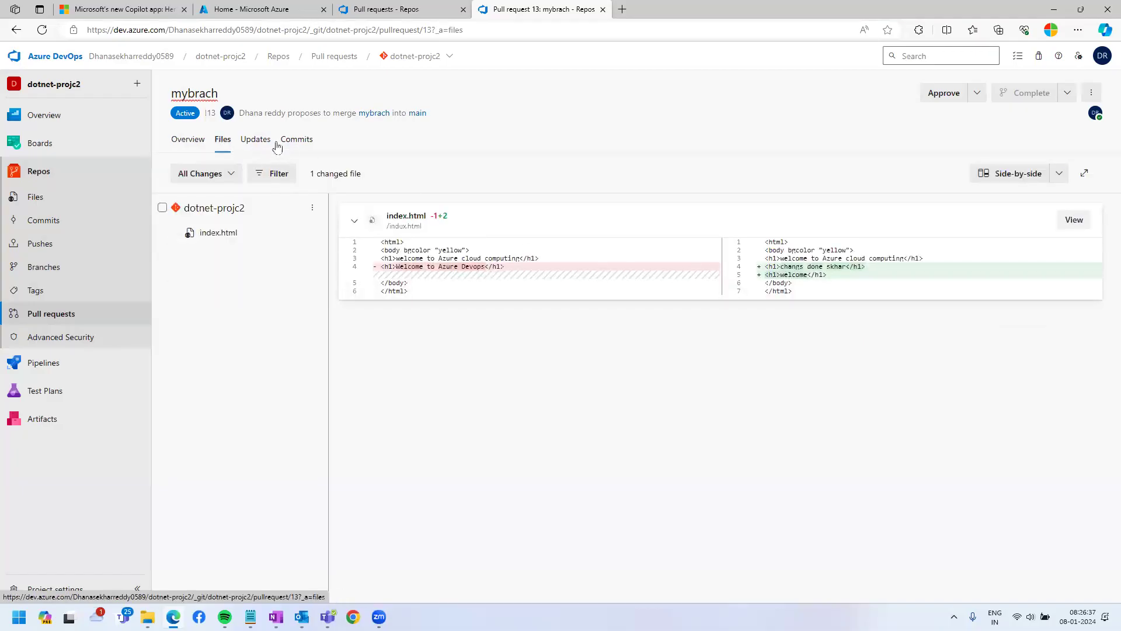
Step: Open the dotnet-projc2 repository files and switch the displayed branch to sekhar-branch
left_click(35, 197)
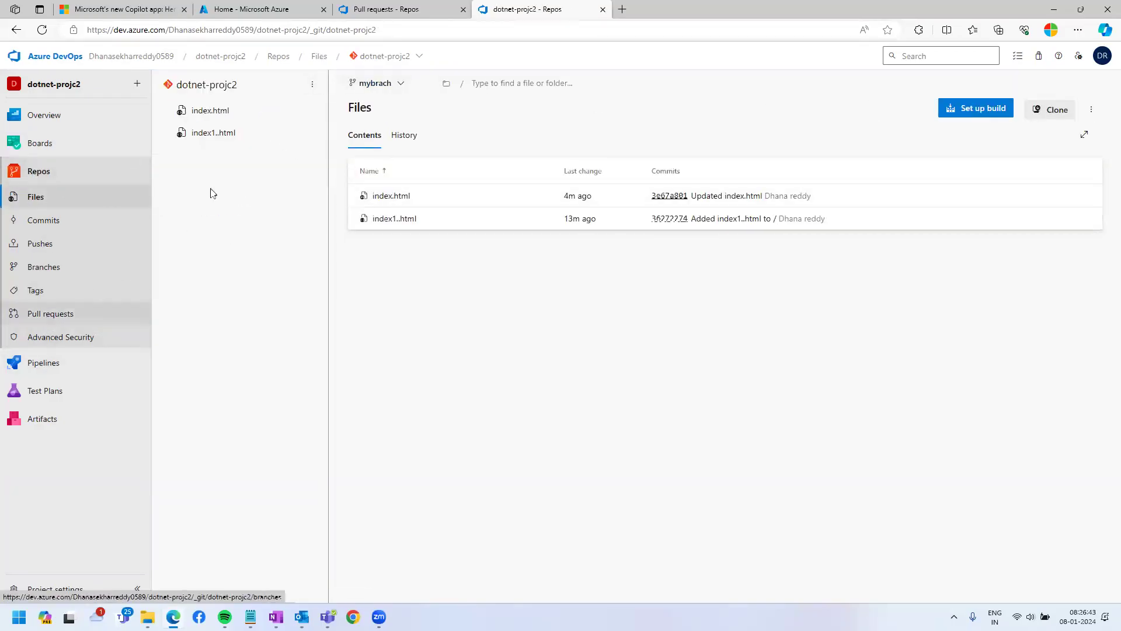
left_click(416, 58)
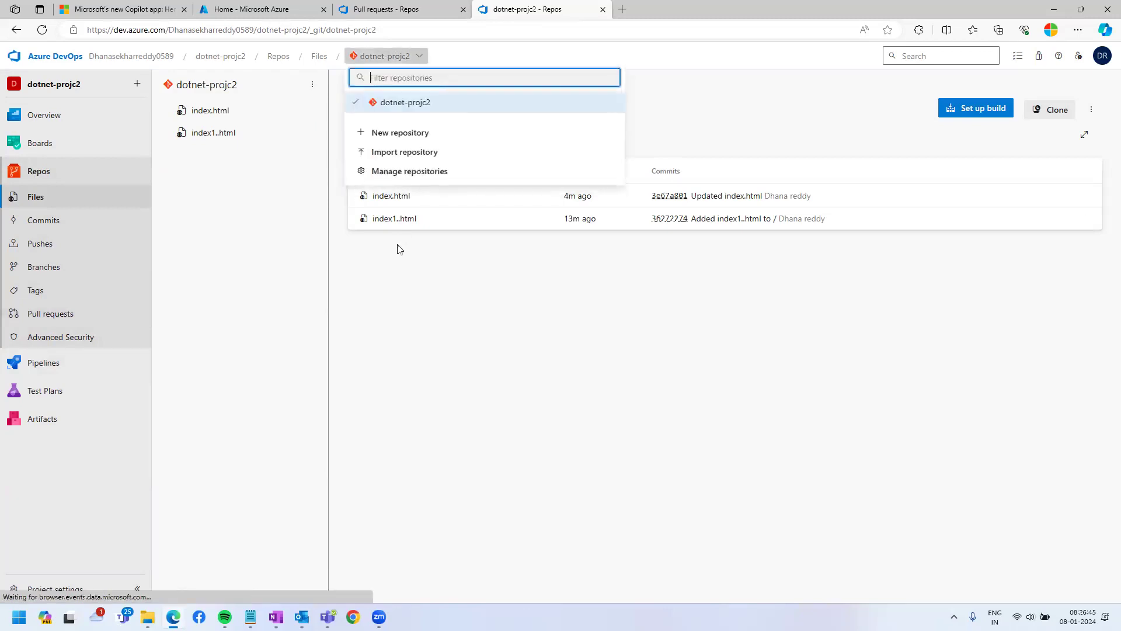
left_click(261, 298)
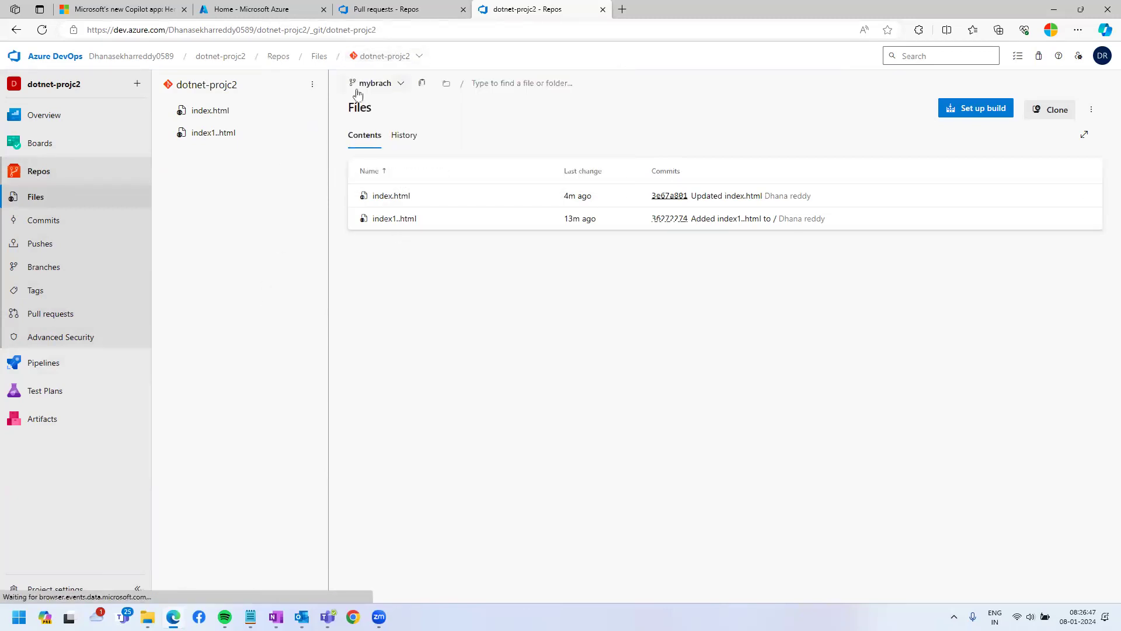
left_click(400, 86)
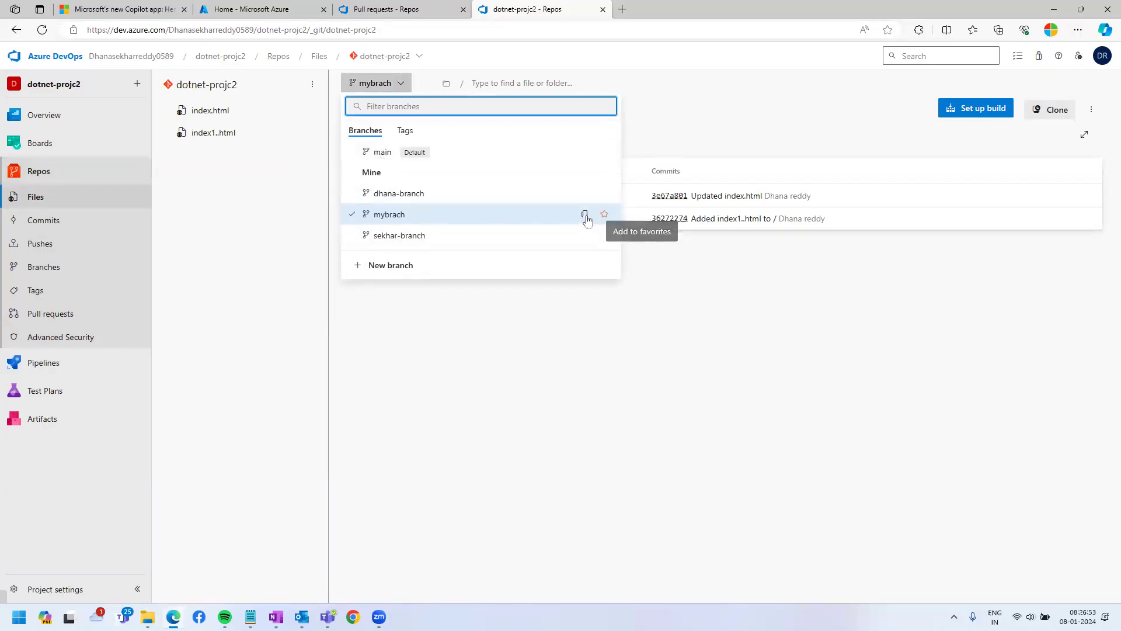
left_click(361, 238)
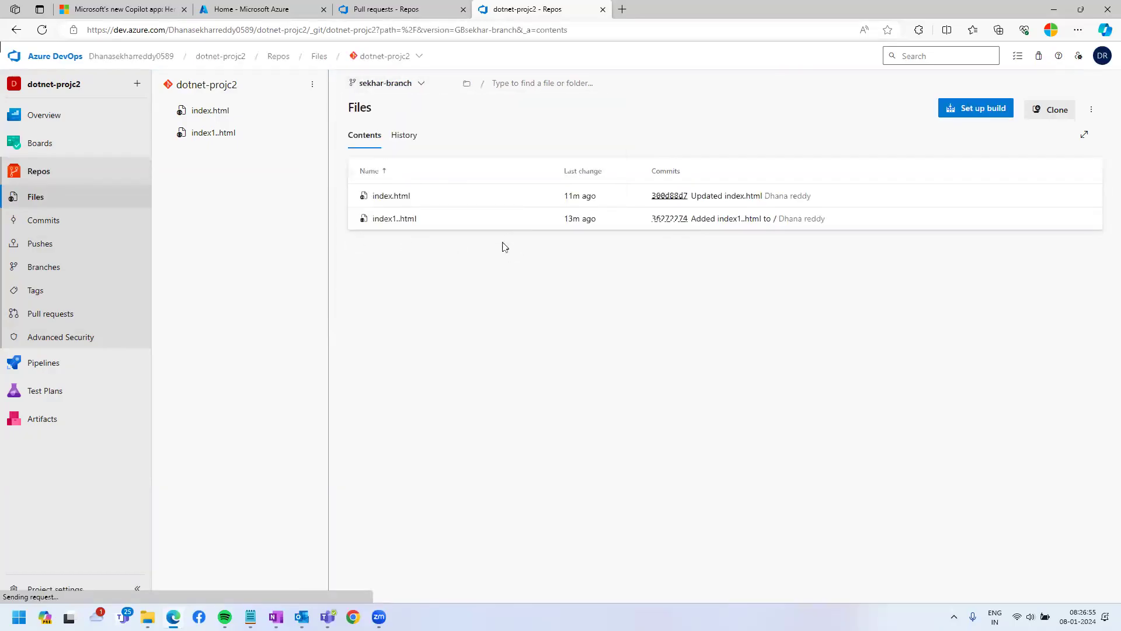
left_click(1091, 113)
left_click(432, 387)
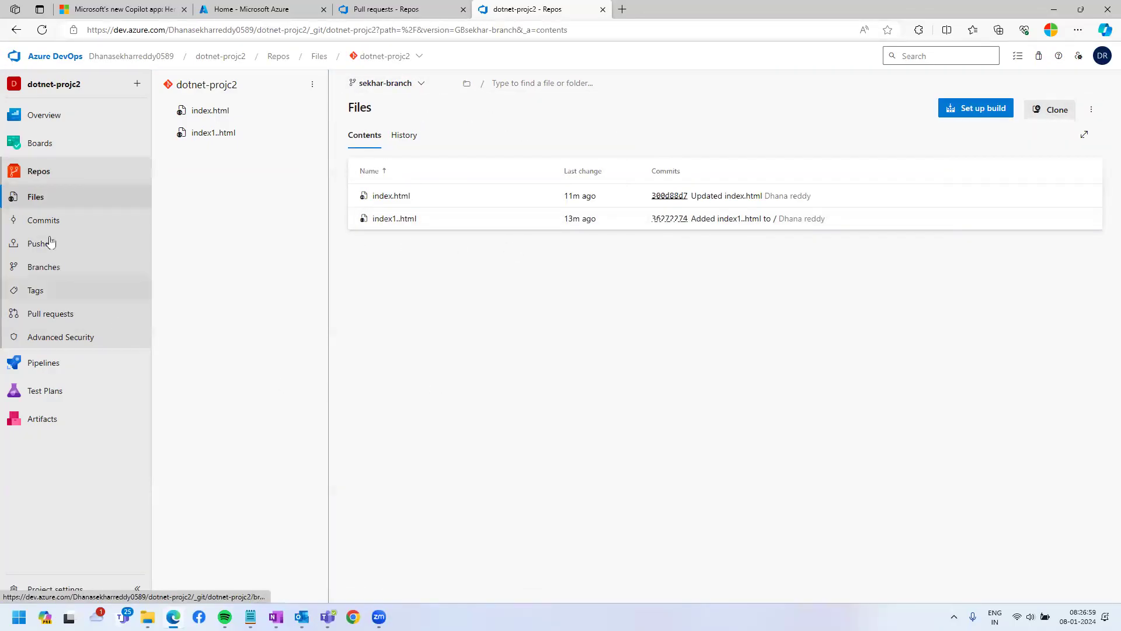
Step: Open the project settings and search the project for "brachs"
left_click(47, 590)
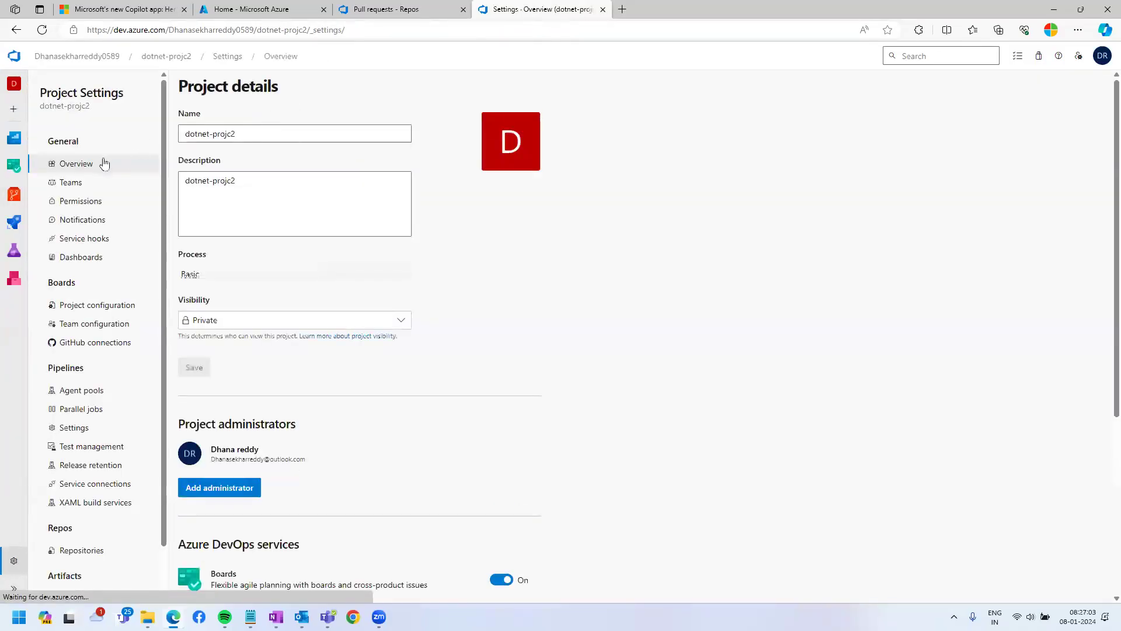
left_click(949, 55)
type("bra")
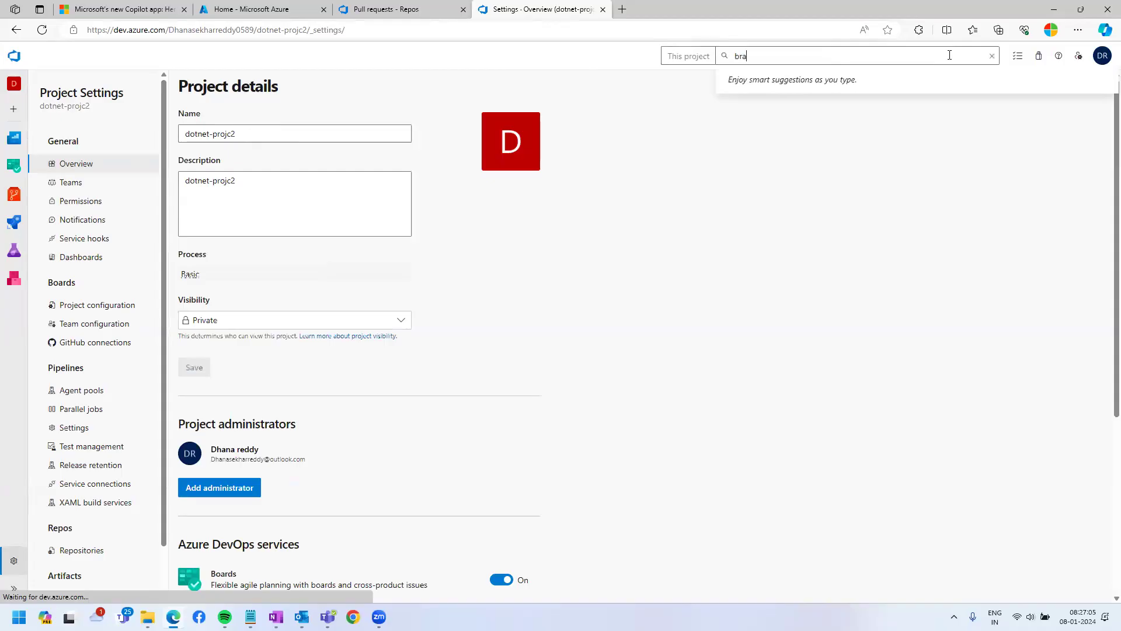
type("chs")
key("Return")
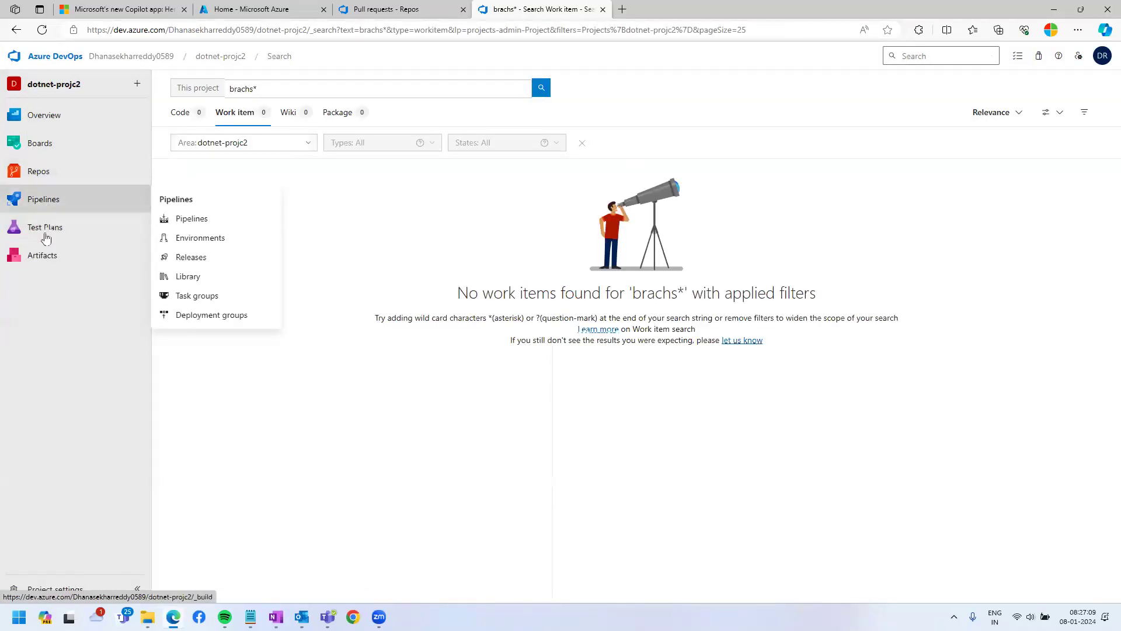
Step: Return to the project's repository and open the mybrach pull request from the list of pull requests
left_click(70, 175)
left_click(110, 194)
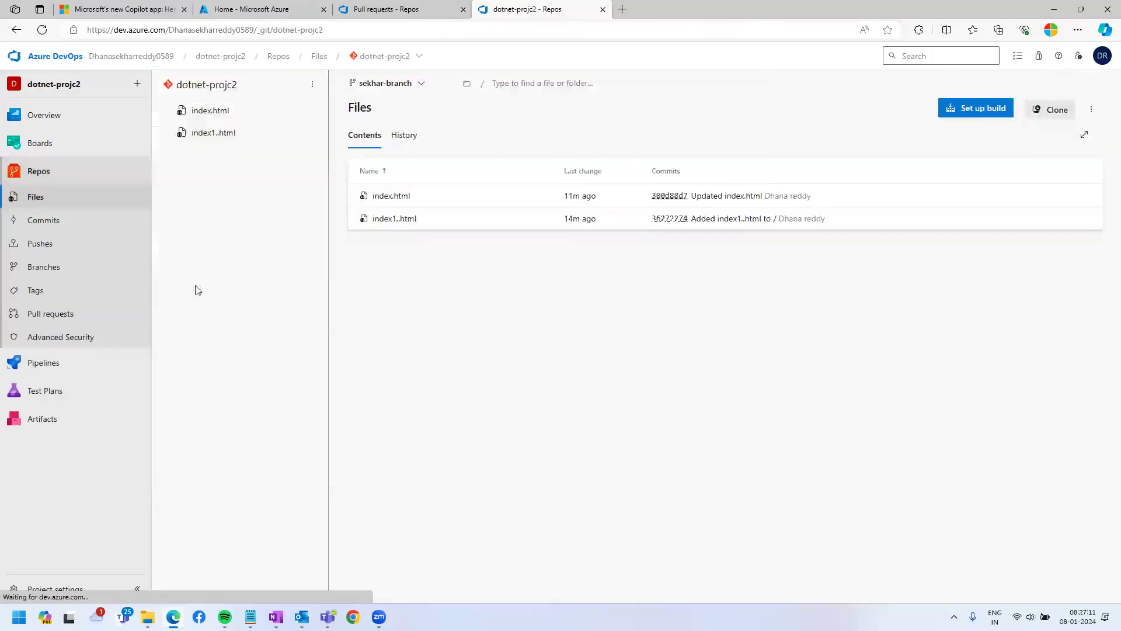
left_click(81, 313)
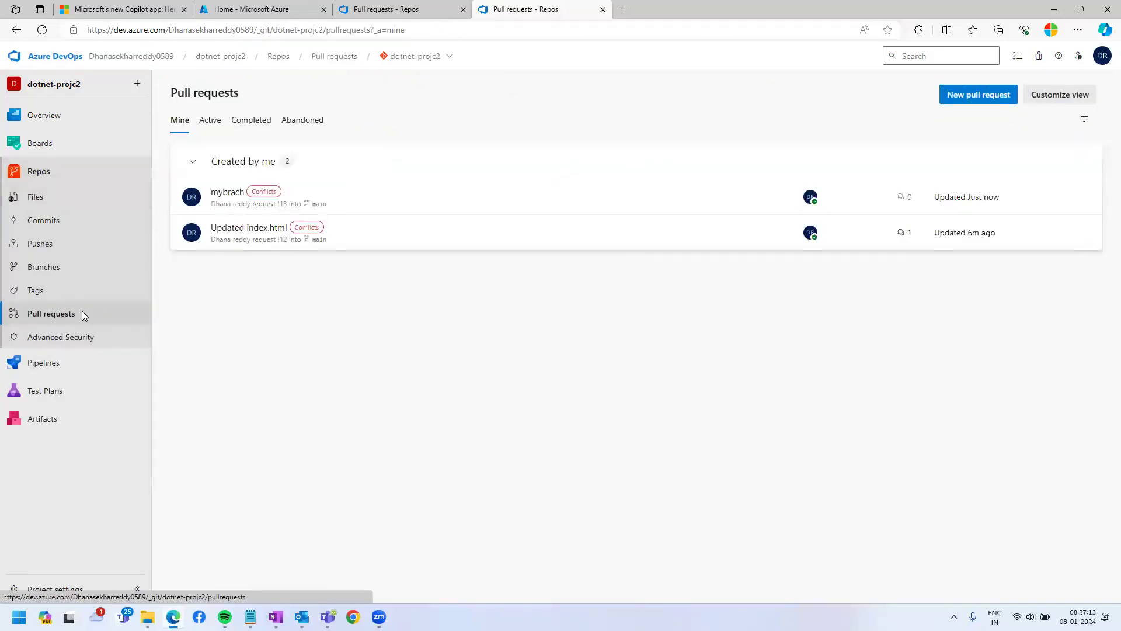
left_click(261, 196)
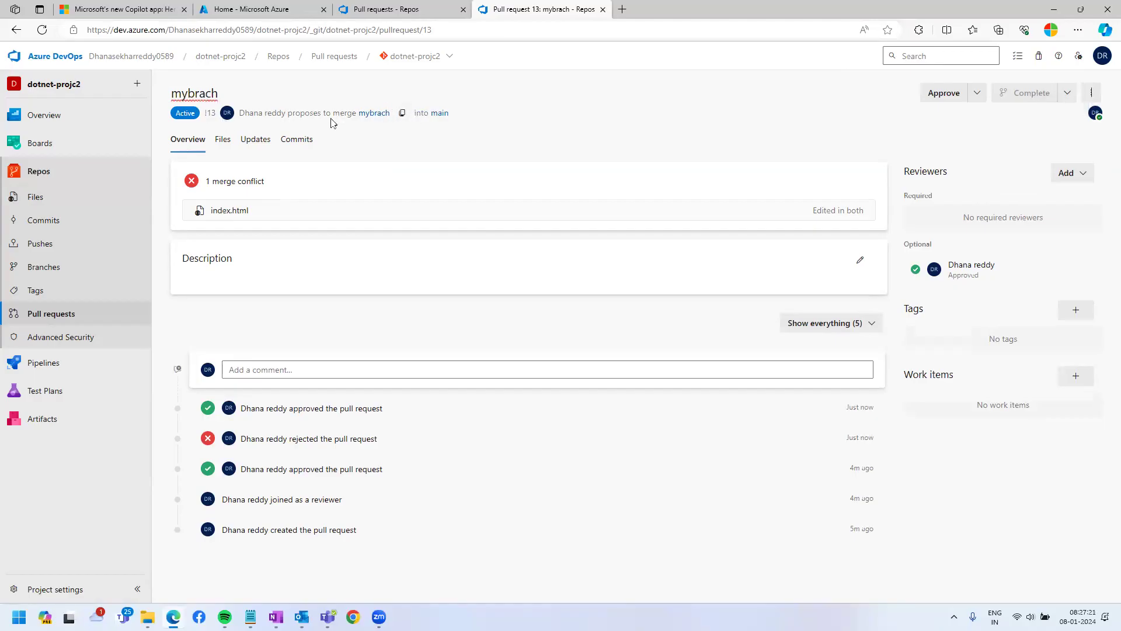
Step: Examine the mybrach pull request's changed files, updates, commits and the actions for its newest commit, and return to its overview
left_click(222, 143)
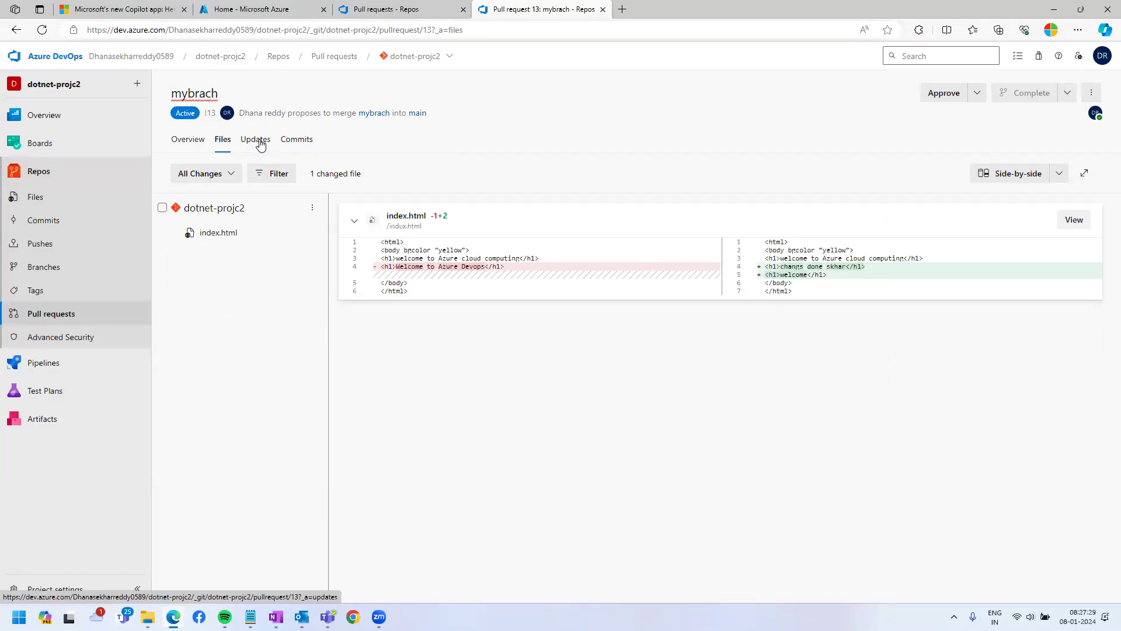
left_click(260, 144)
left_click(296, 138)
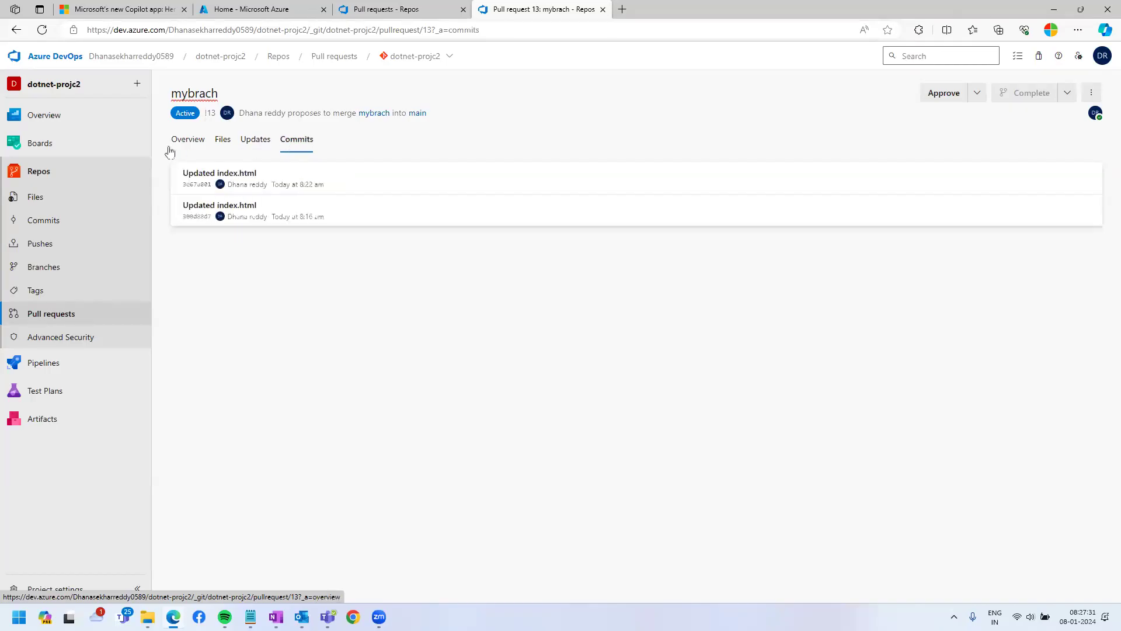
left_click(1085, 178)
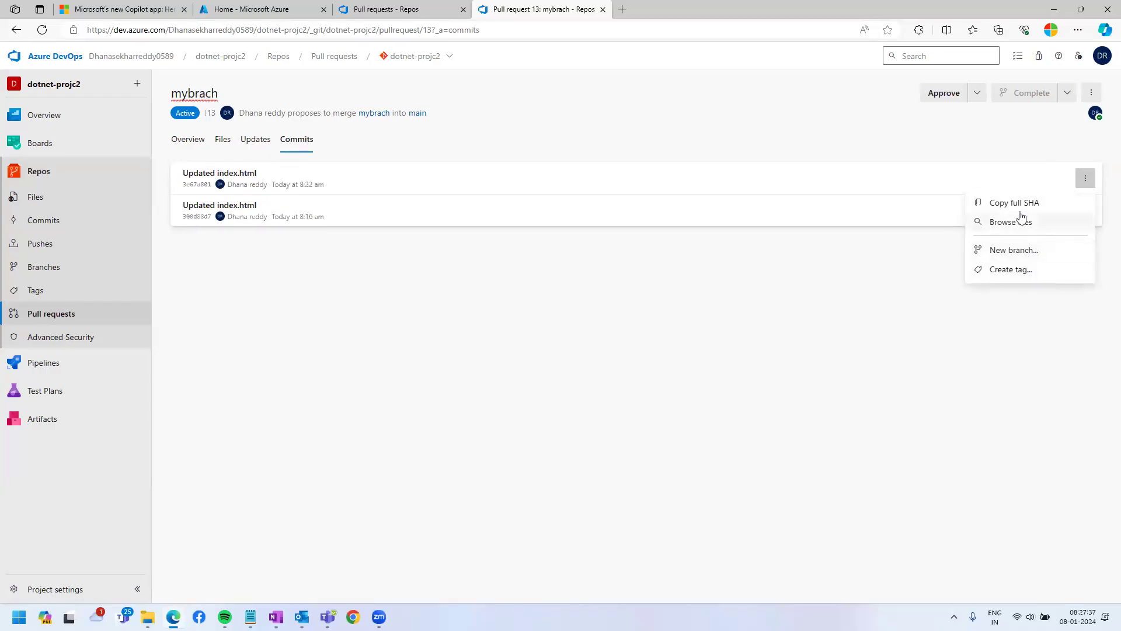
left_click(448, 358)
left_click(188, 139)
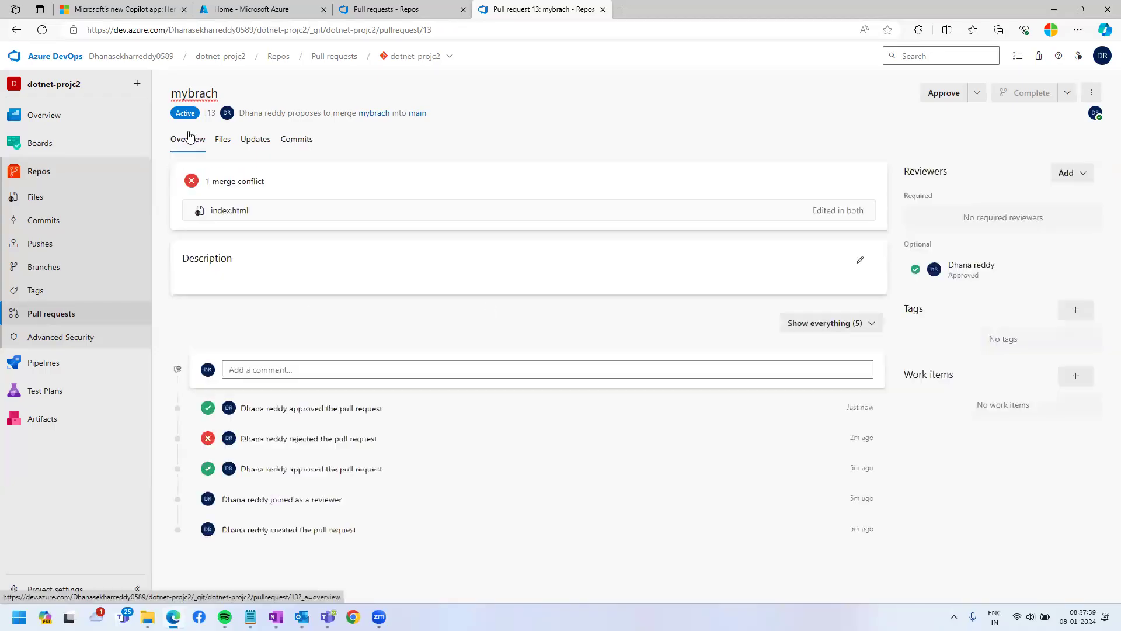
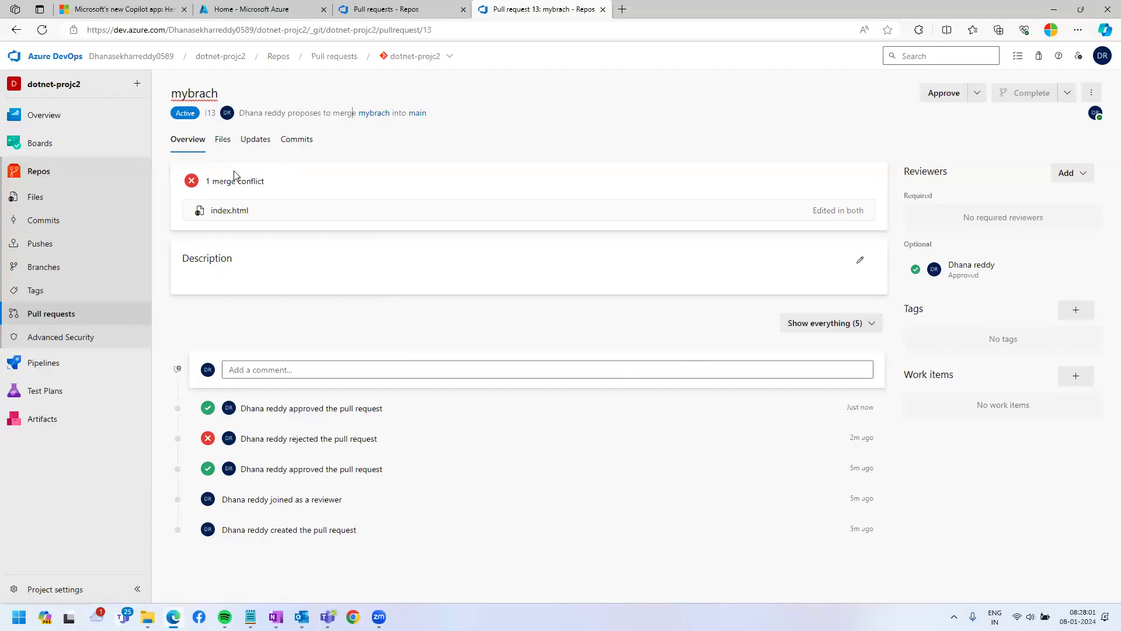
left_click(220, 142)
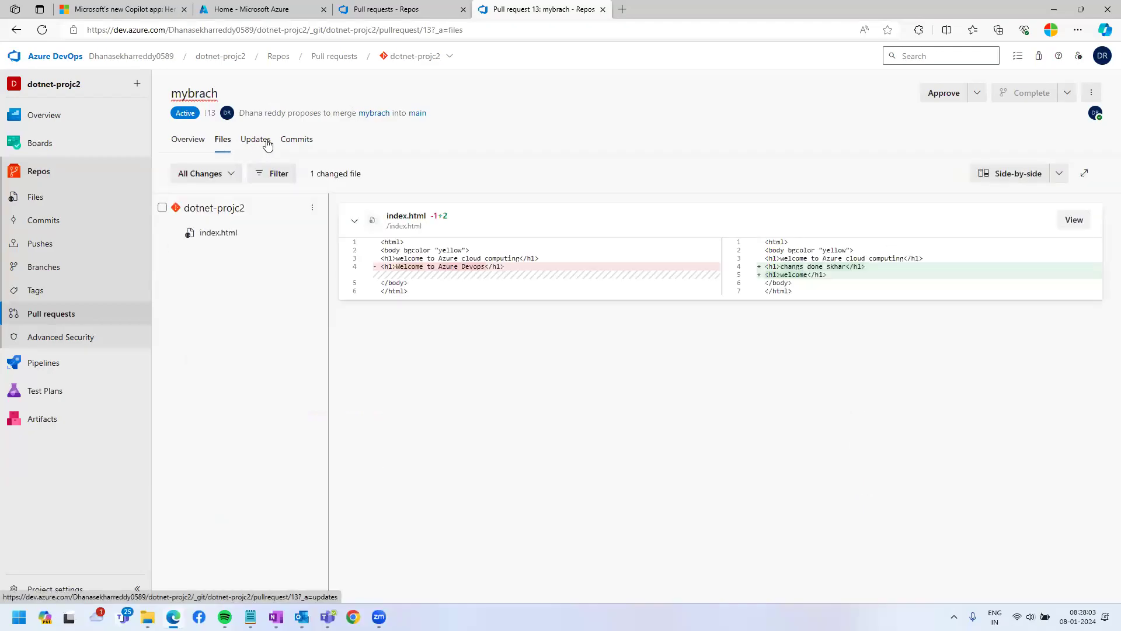
left_click(196, 141)
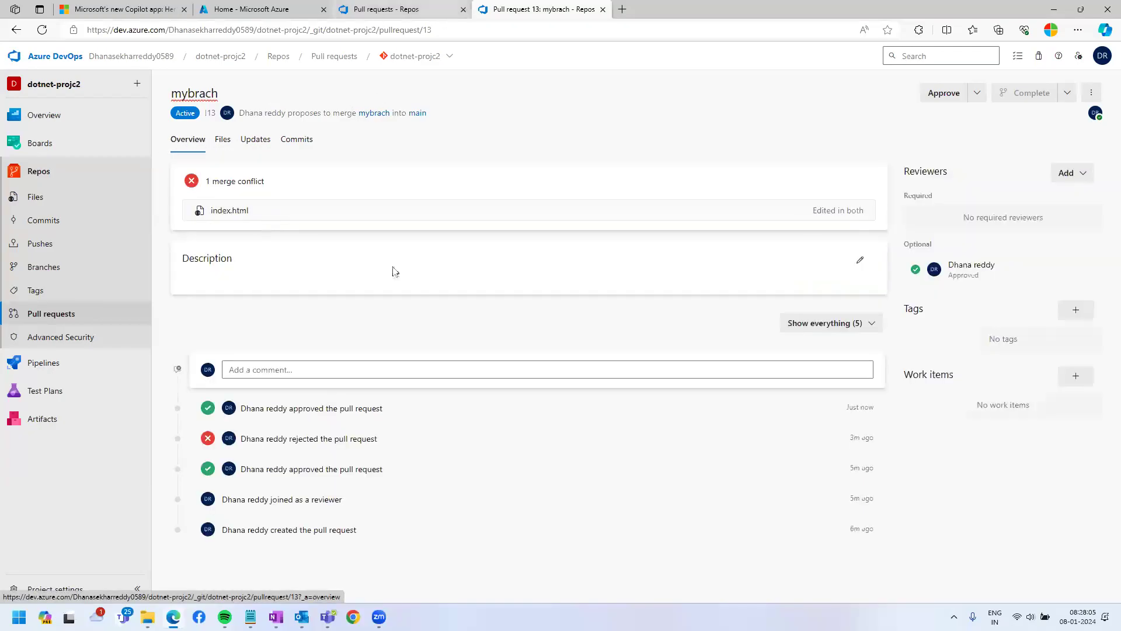
Step: Switch to Outlook and open the mybrach pull request again from its Azure DevOps notification email
left_click(385, 9)
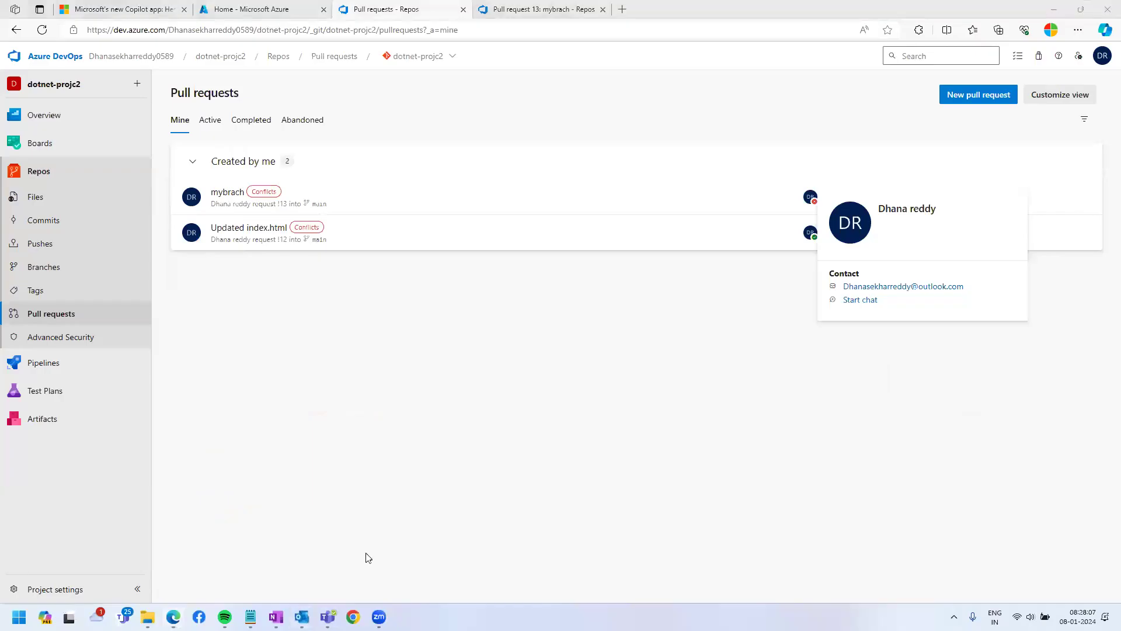
mouse_move(301, 617)
left_click(236, 555)
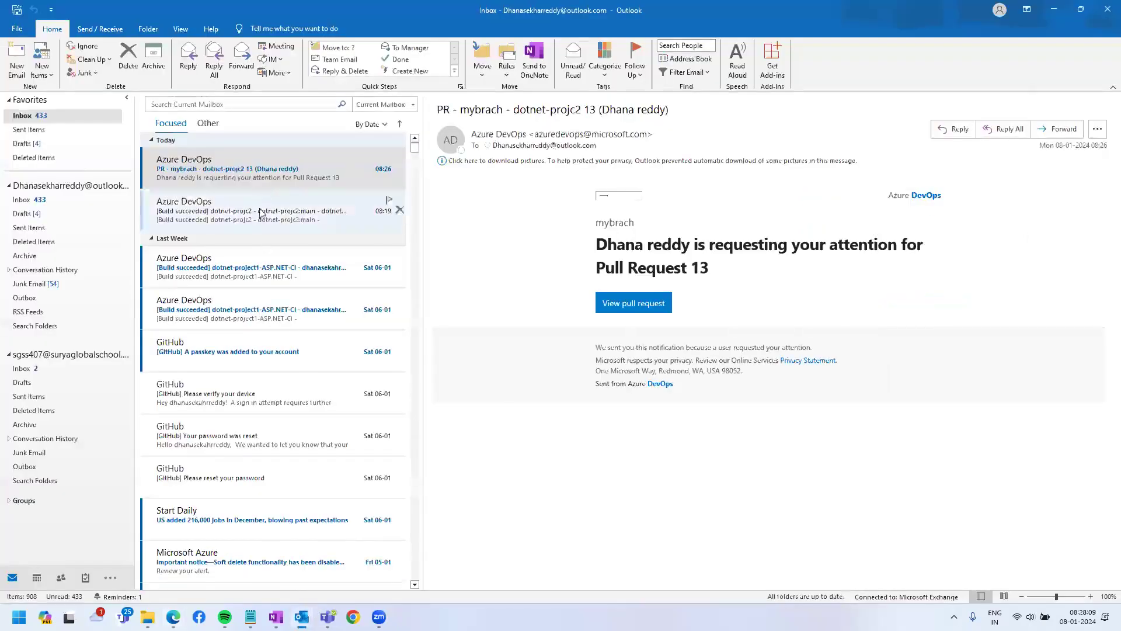
left_click(640, 305)
left_click(640, 304)
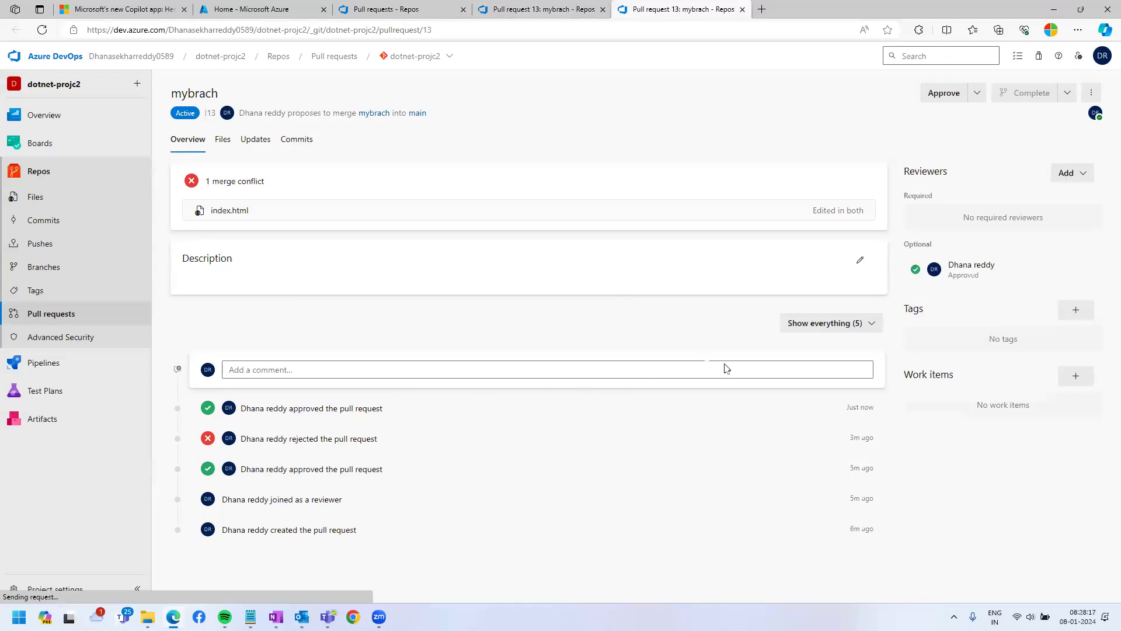
Step: Examine the pull request's merge conflict, index.html changes and pushed updates, including the actions offered for both commits
triple_click(277, 186)
left_click(223, 141)
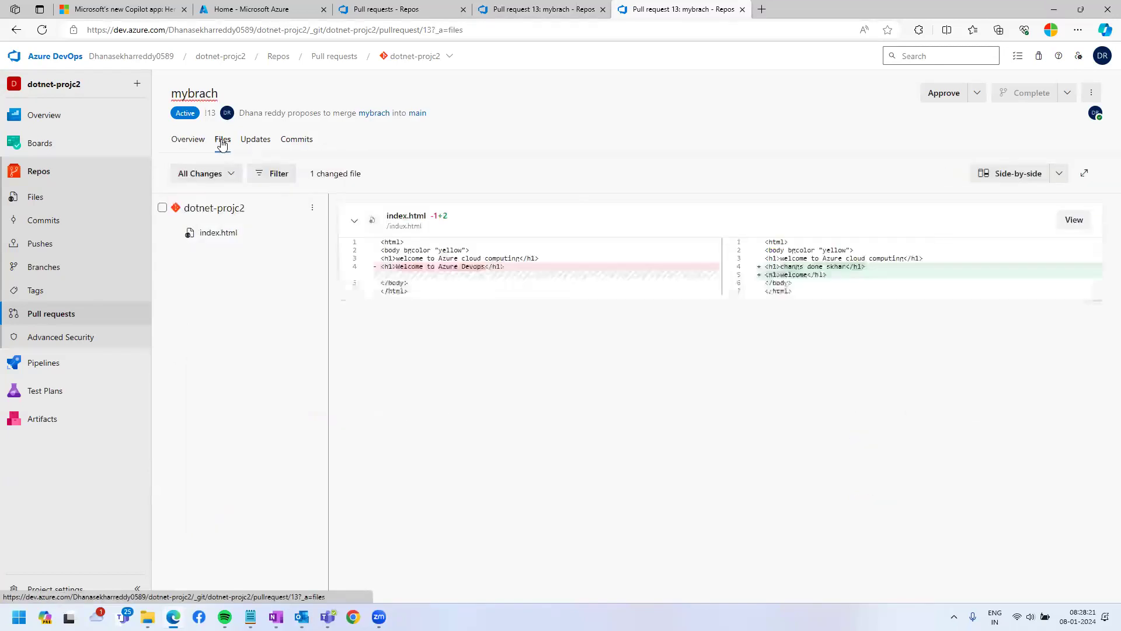
left_click(255, 140)
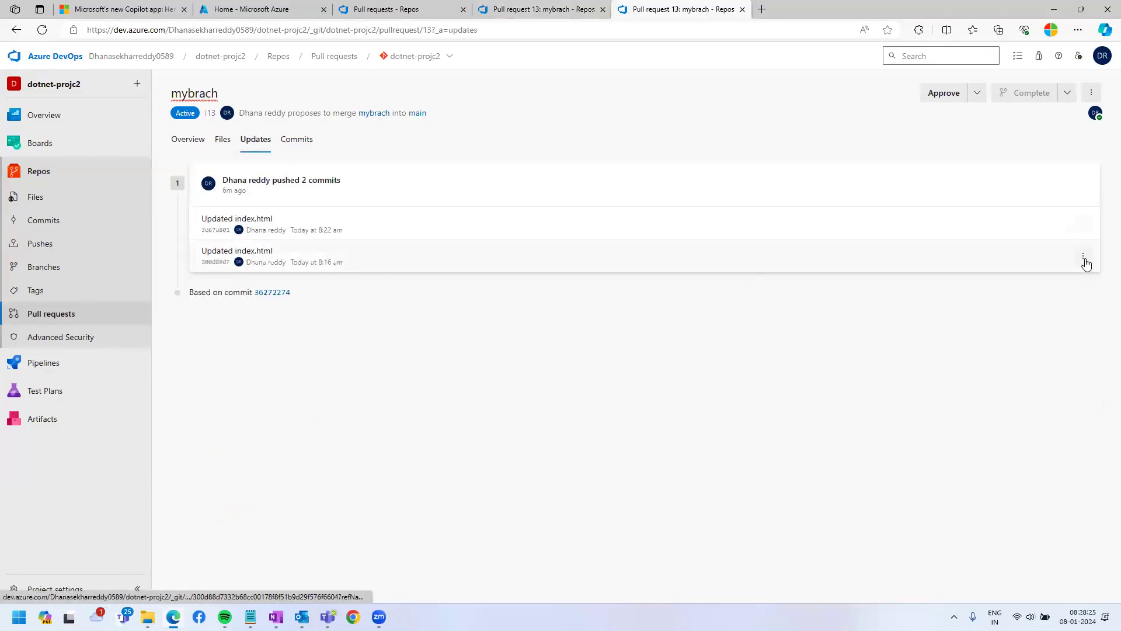
left_click(1083, 258)
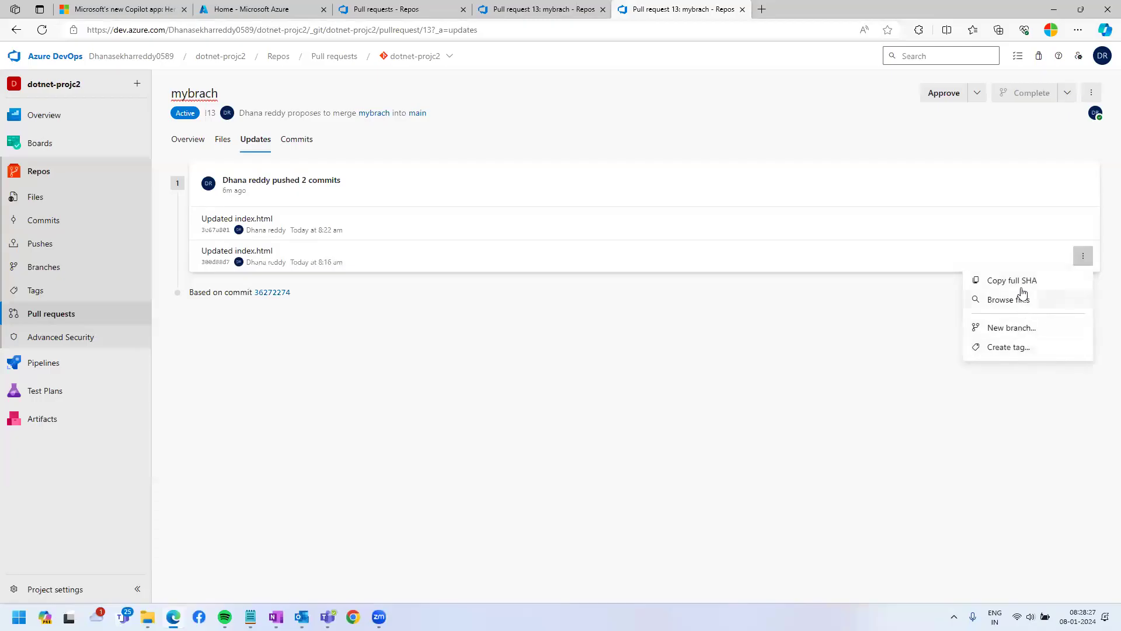
left_click(374, 388)
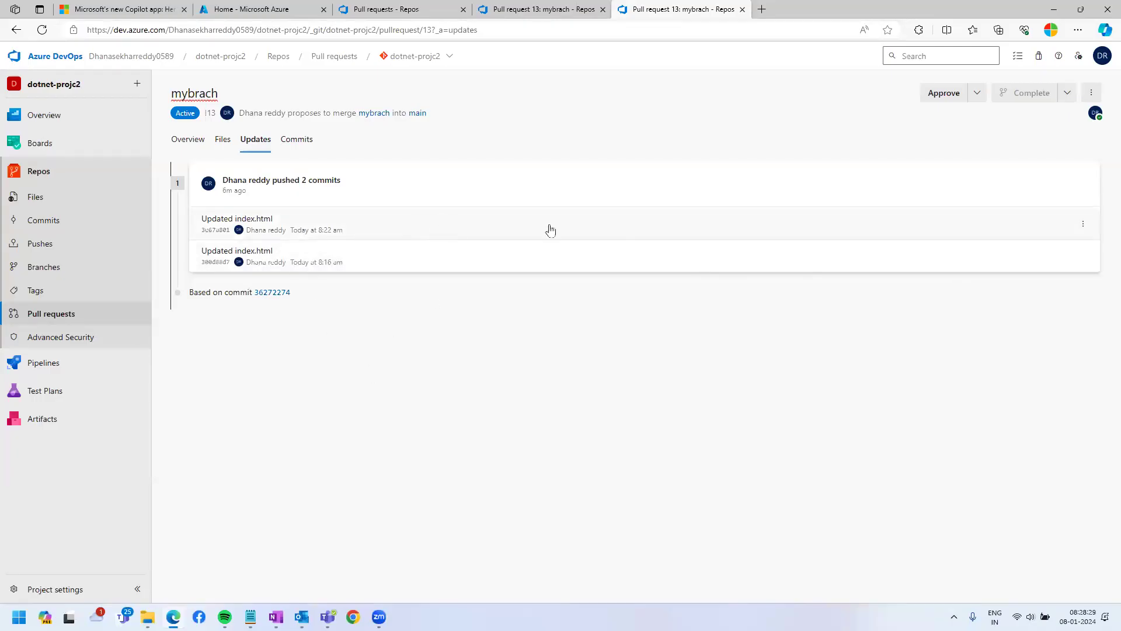
left_click(1083, 224)
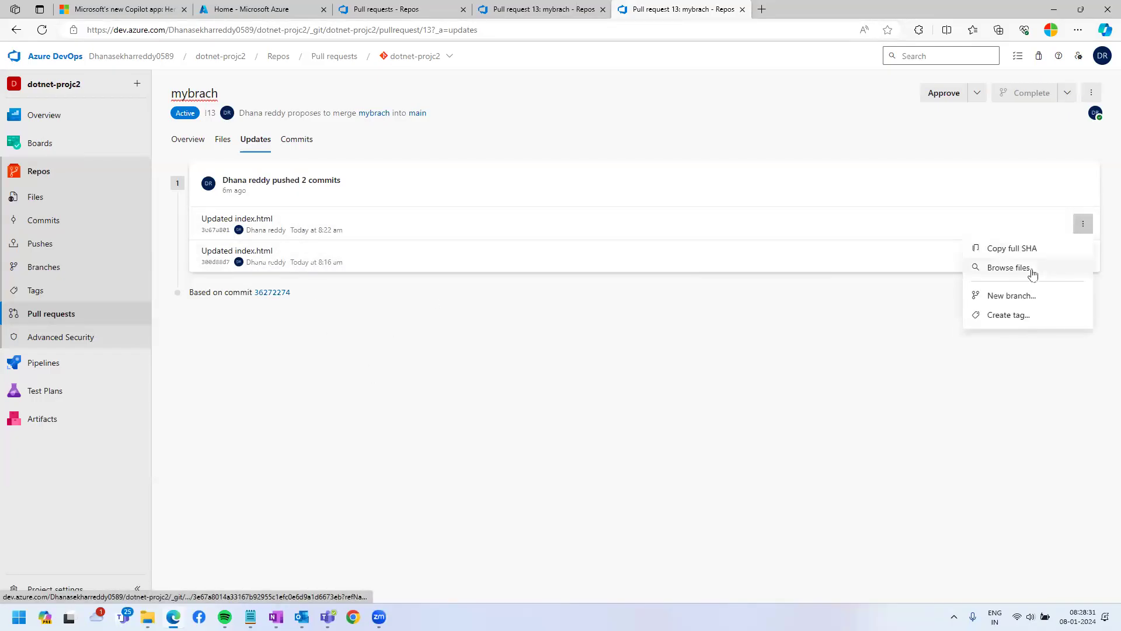
left_click(472, 445)
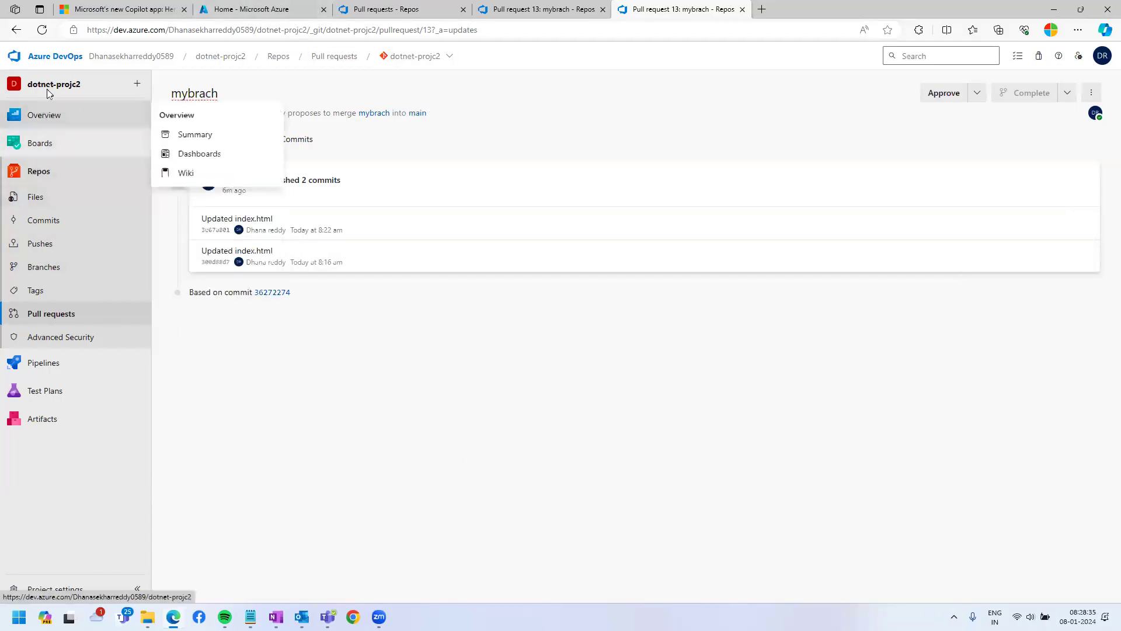
Step: Return to the organization's project list and open the repository files of the dotnet-projc2 project
left_click(54, 58)
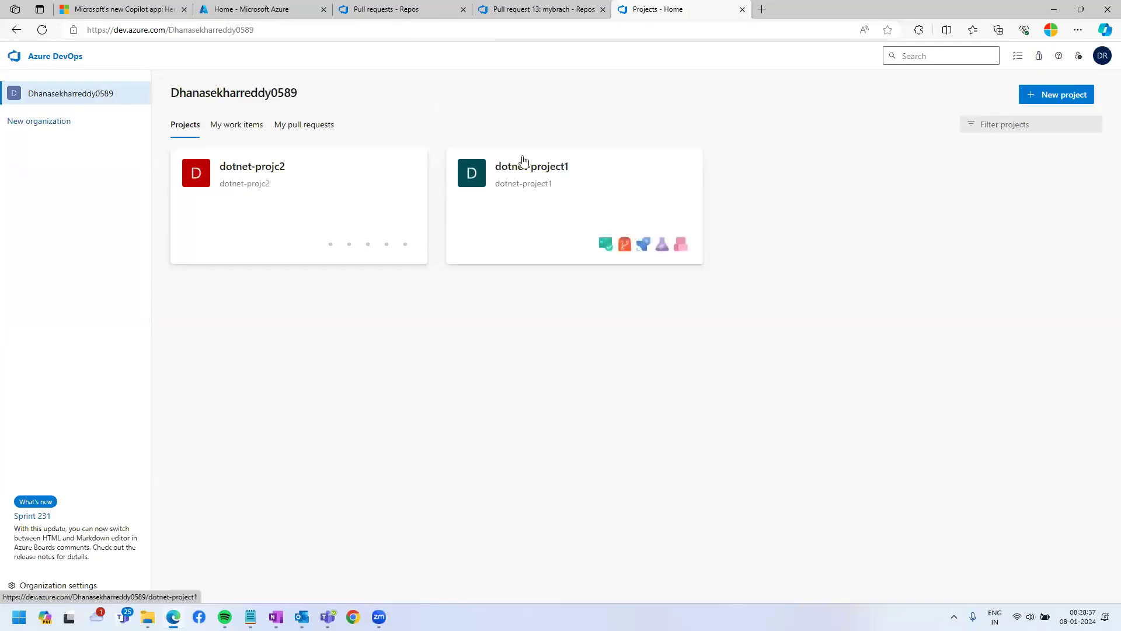
left_click(259, 168)
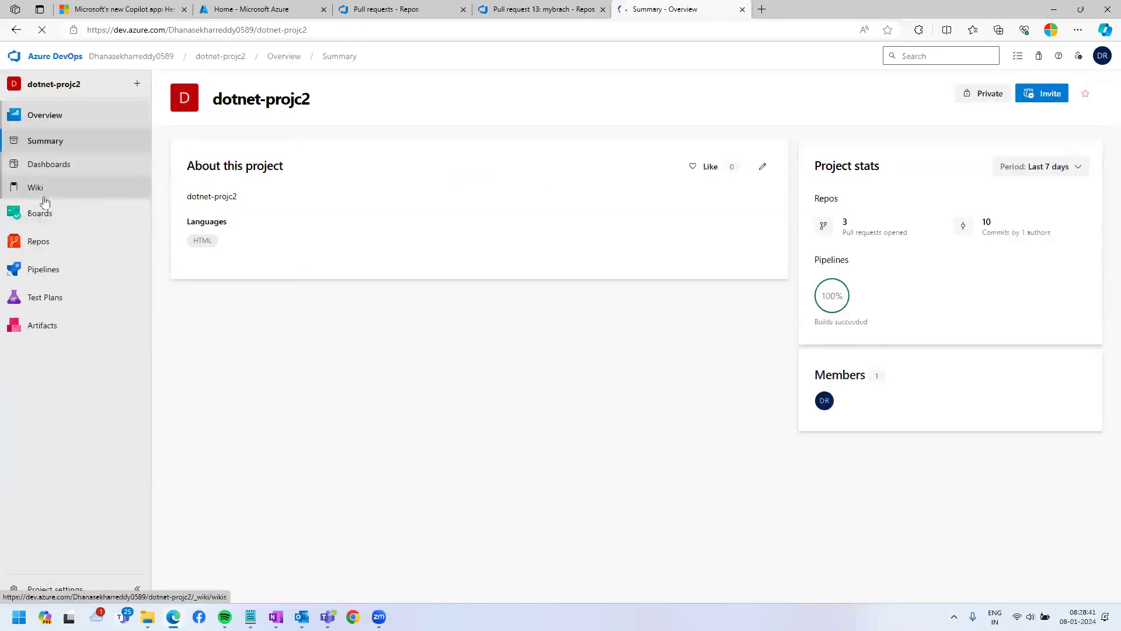
left_click(41, 241)
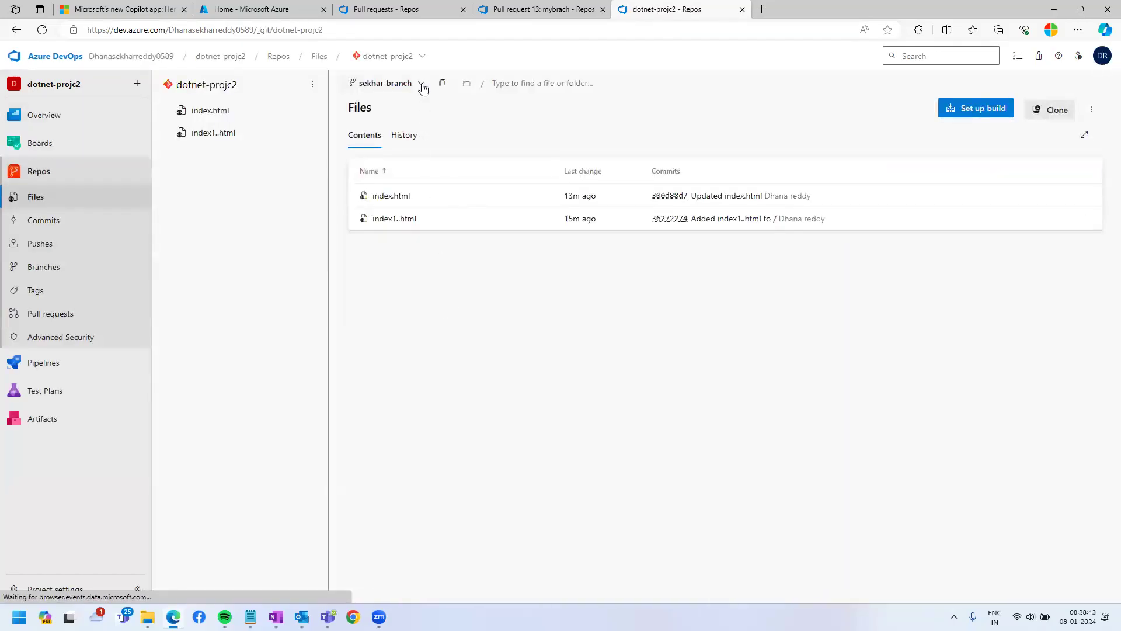
Step: Create a new Git repository named pwc with a README in the dotnet-projc2 project
left_click(422, 56)
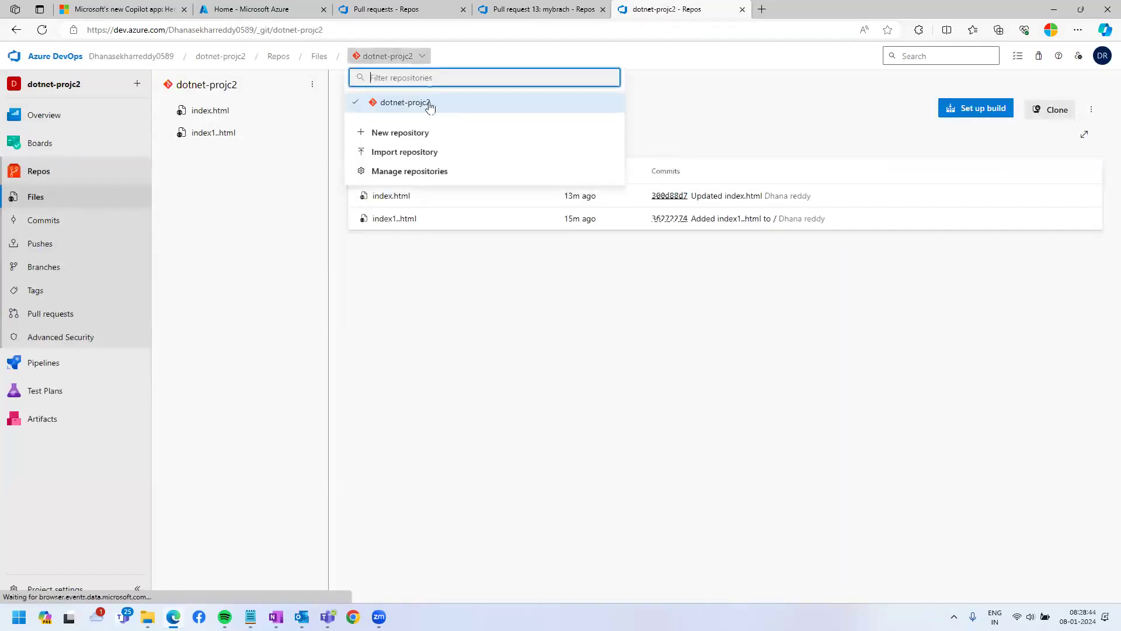
left_click(419, 133)
left_click(890, 160)
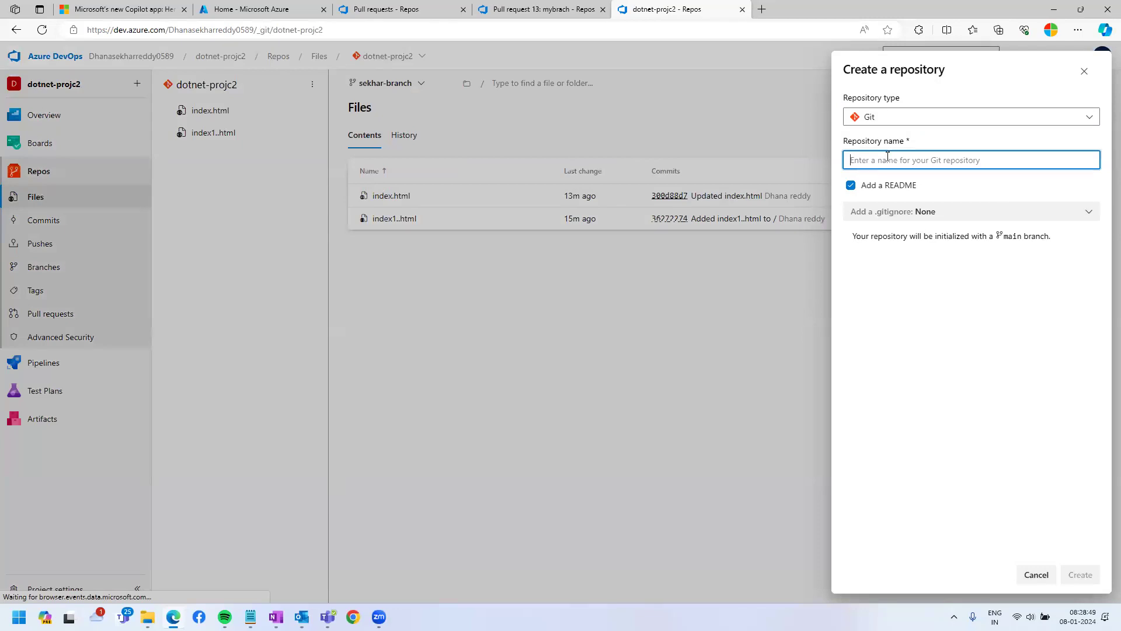
type("pwc")
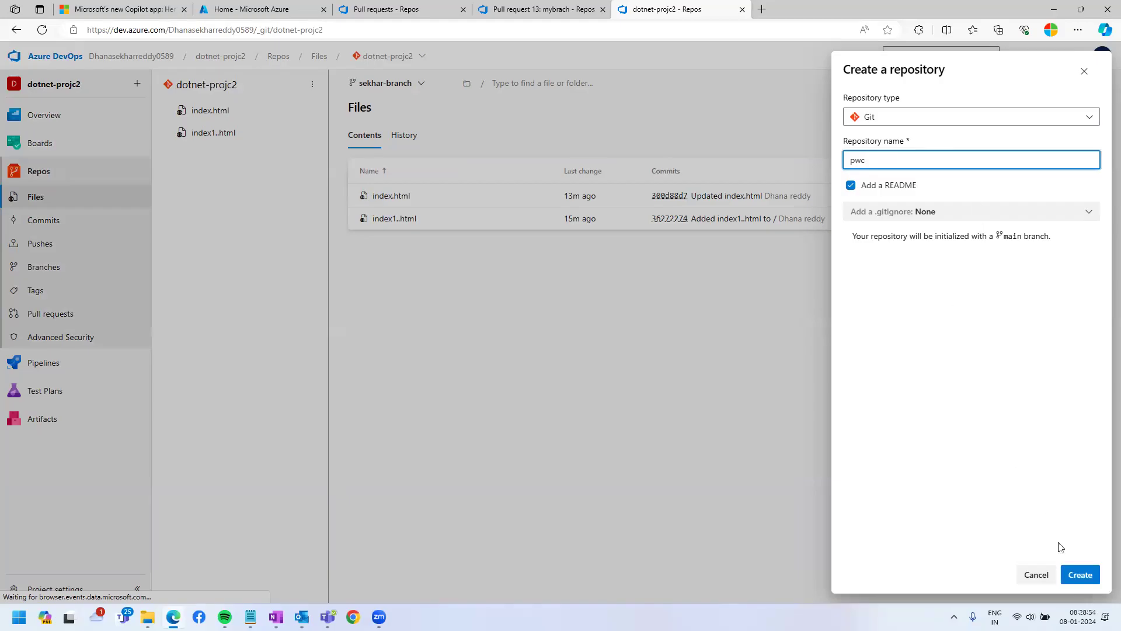
left_click(1072, 575)
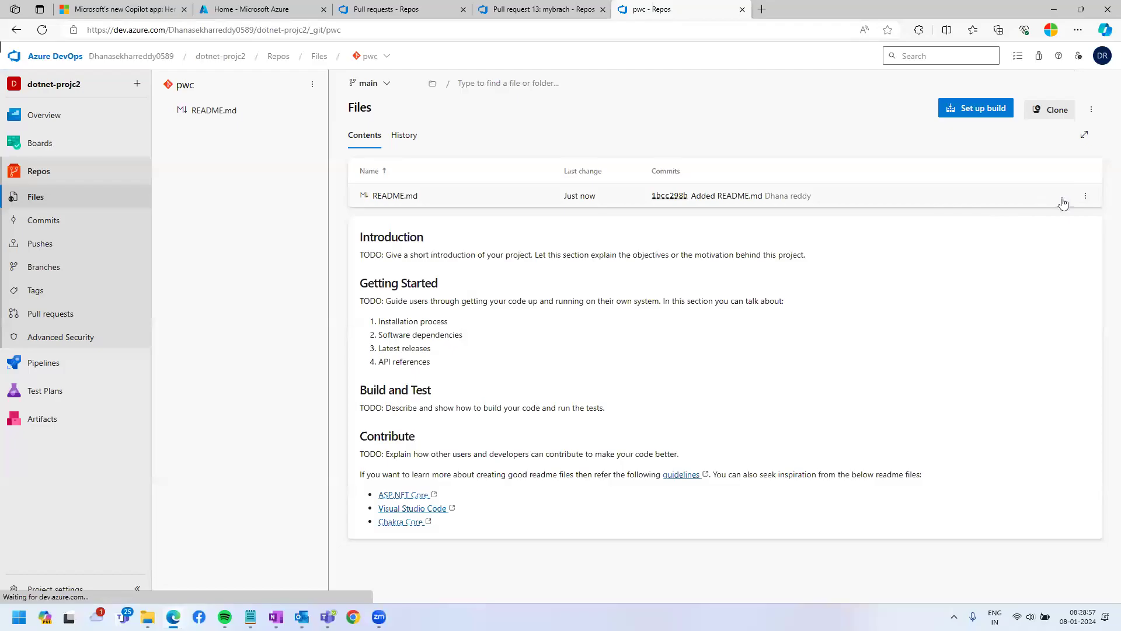
Step: Delete README.md from the pwc repository's main branch, commit the deletion and dismiss the commit notification
left_click(1084, 196)
left_click(1001, 258)
left_click(1076, 570)
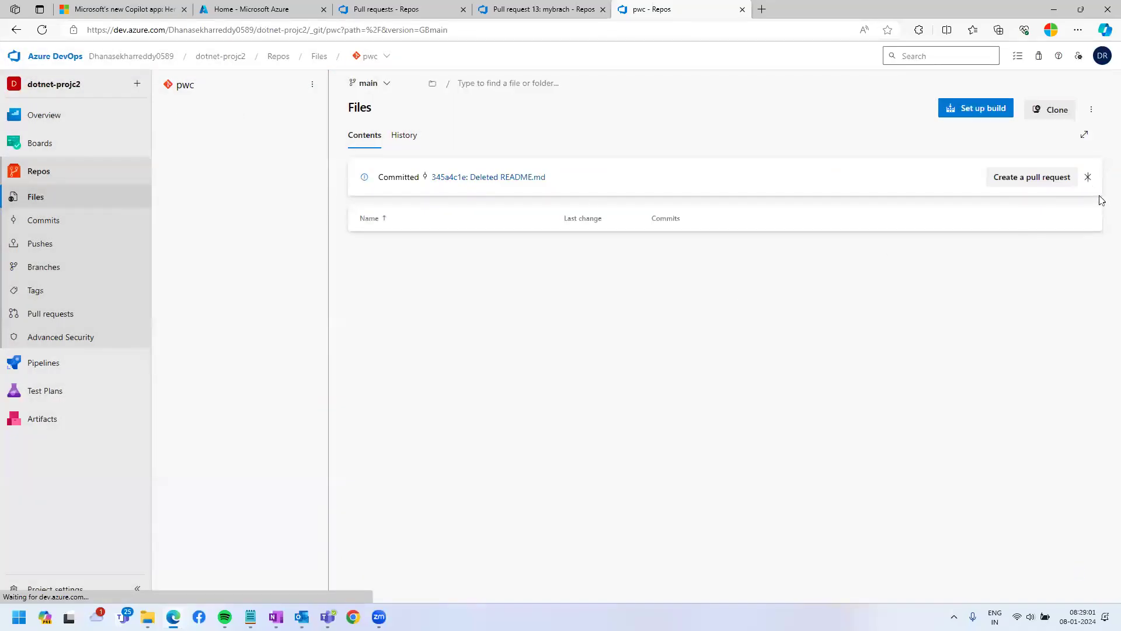
left_click(1087, 176)
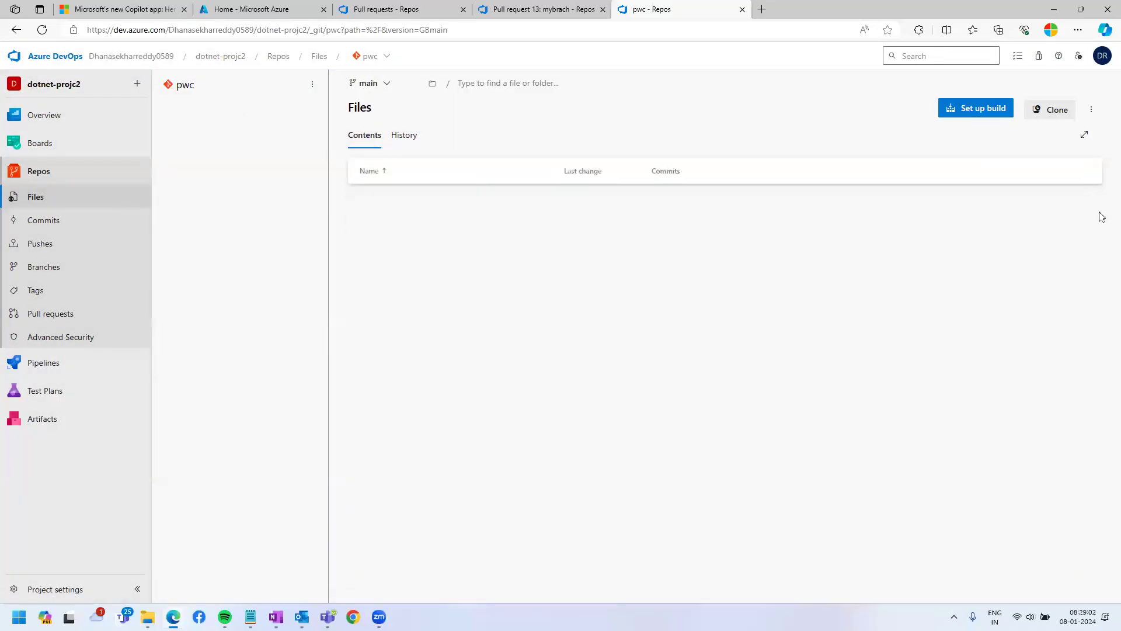
Step: Upload the HTML index file from the desktop to pwc's main branch, committing it with the comment "dd"
left_click(1091, 109)
left_click(1024, 180)
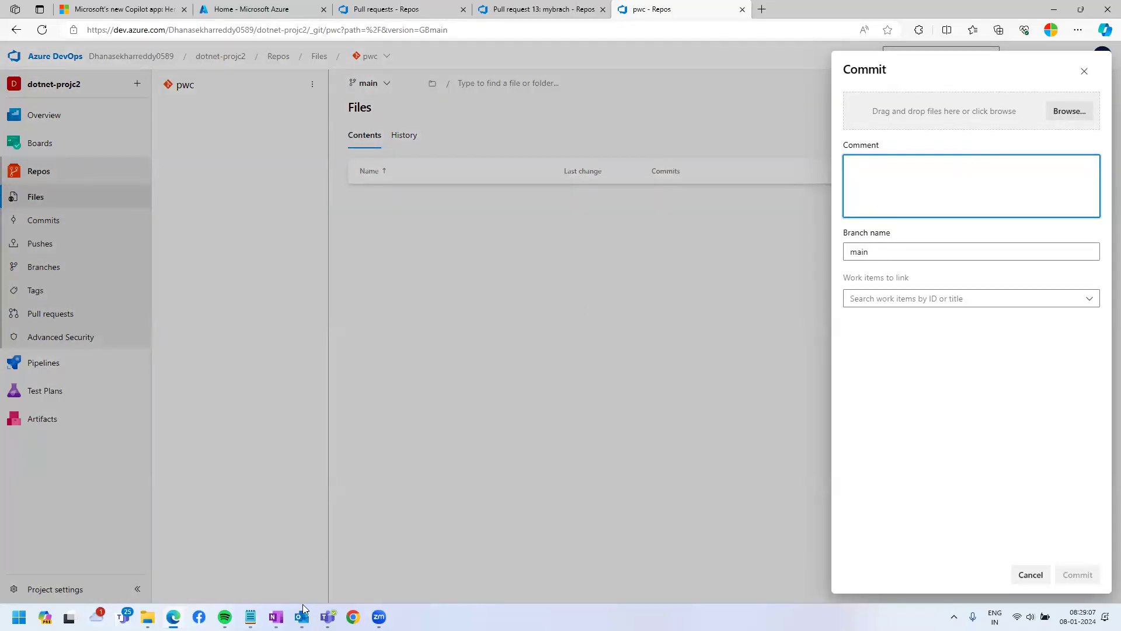
type("dd")
left_click(1060, 13)
left_click(1060, 13)
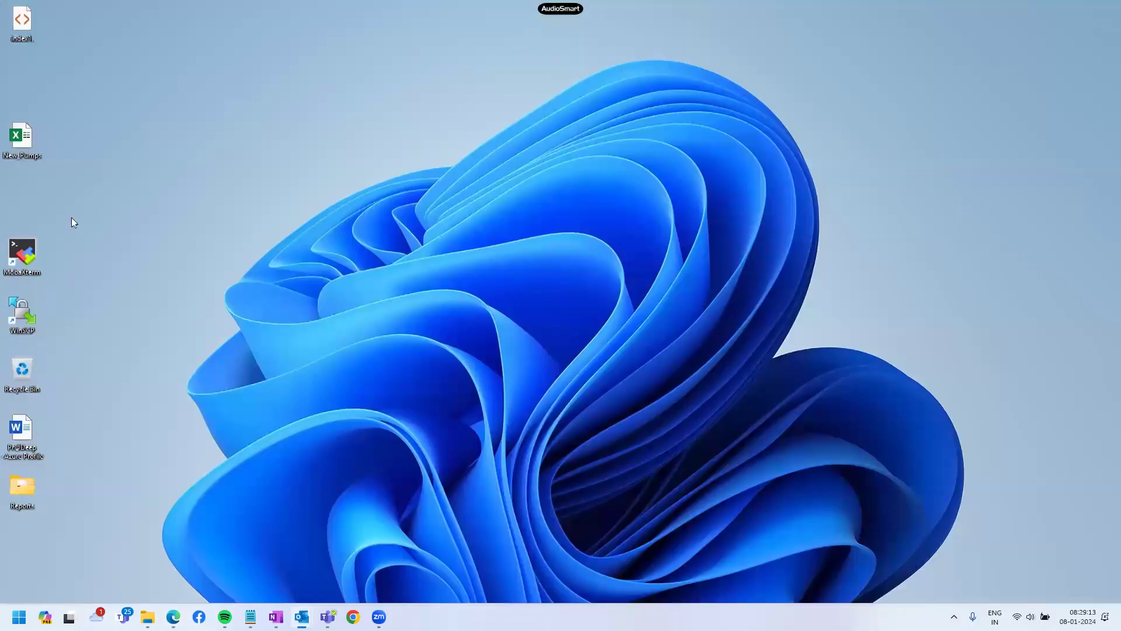
left_click_drag(25, 33, 998, 116)
left_click(1078, 572)
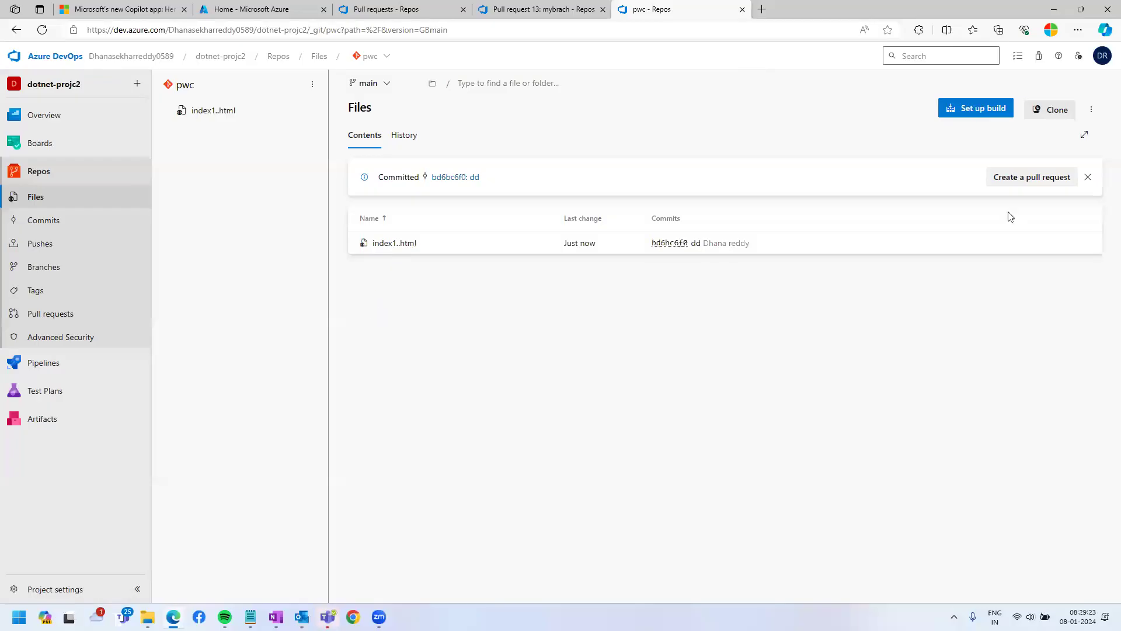
left_click(1088, 179)
Step: Create a branch named skhar based on main in the pwc repository
left_click(386, 83)
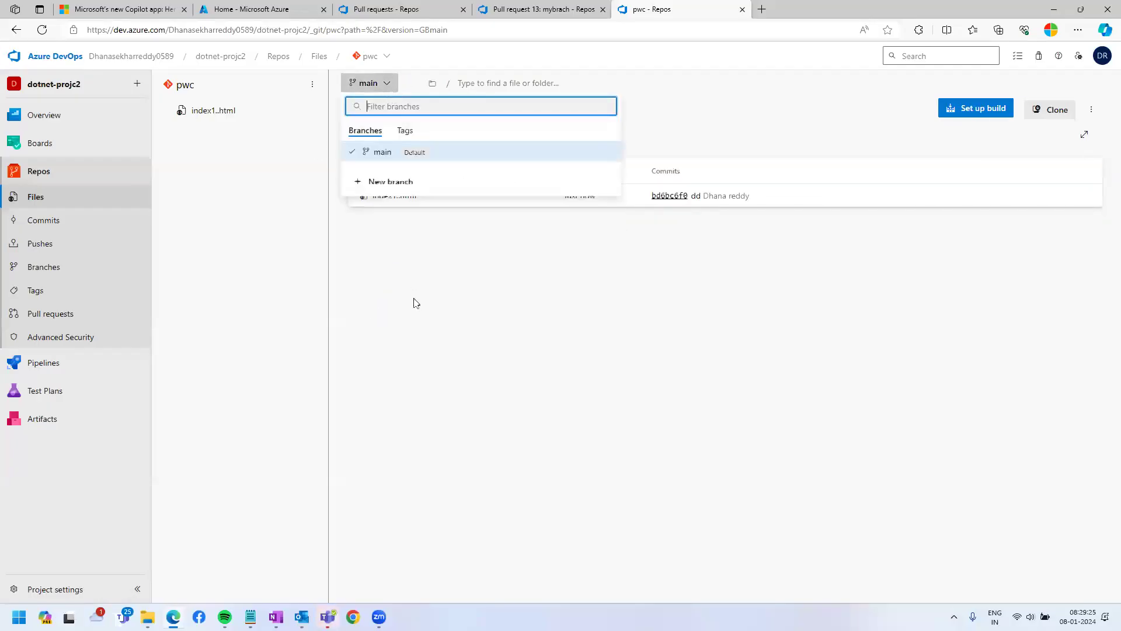
left_click(393, 185)
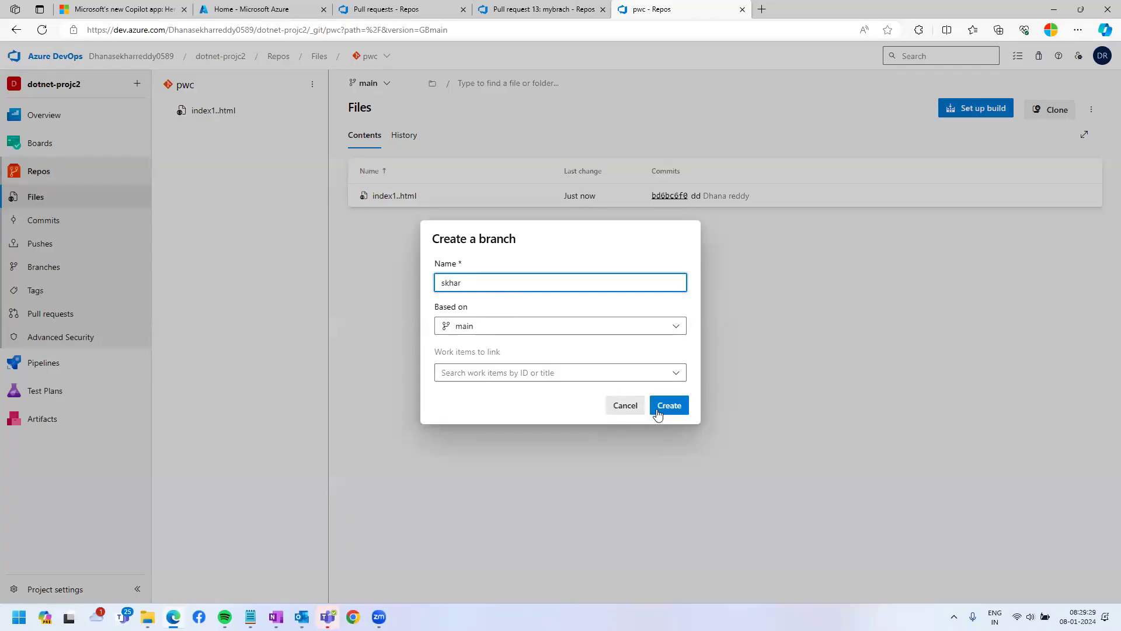
left_click(658, 411)
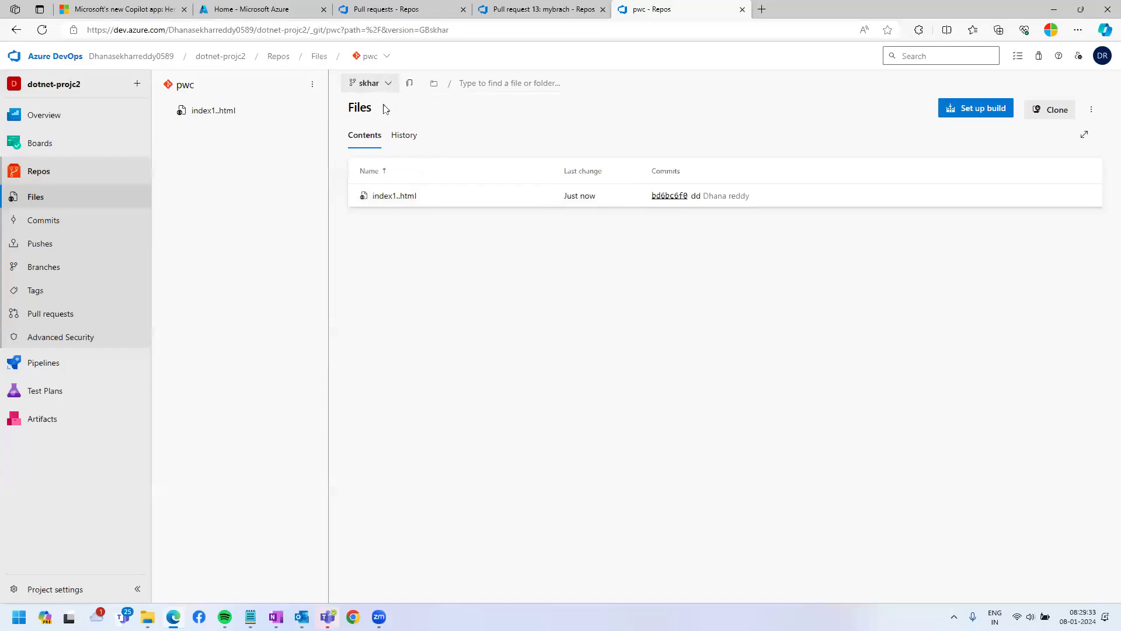
Step: Remove the "Welcome to Azure Devops" heading from index1..html on the skhar branch and commit the change with the default comment
left_click(395, 198)
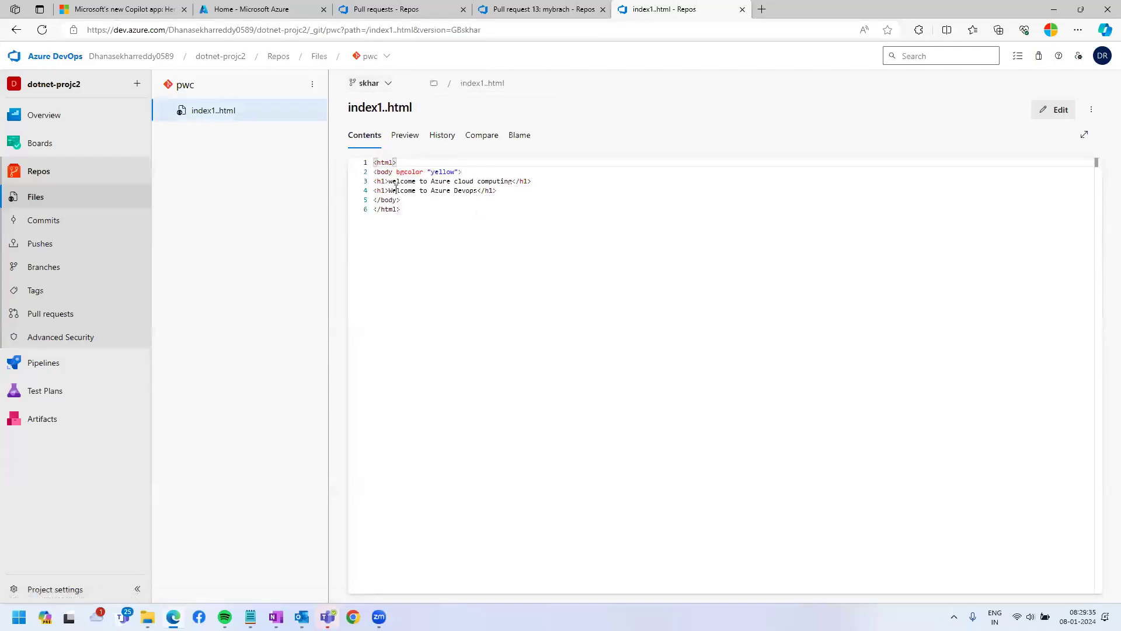
left_click(1061, 113)
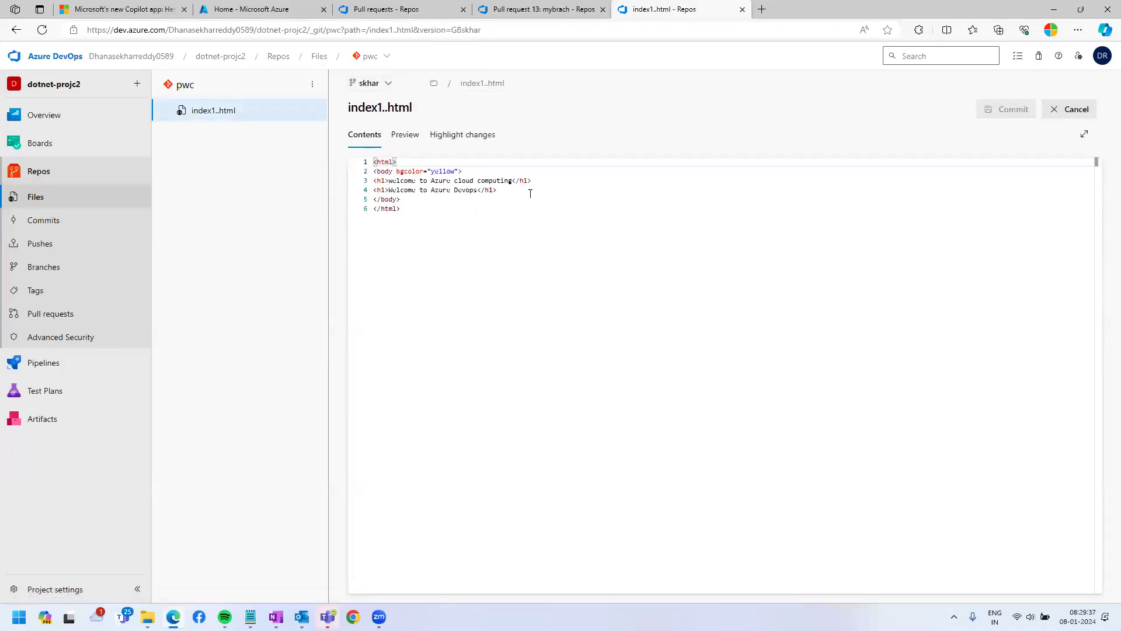
left_click_drag(530, 193, 352, 191)
key("Delete")
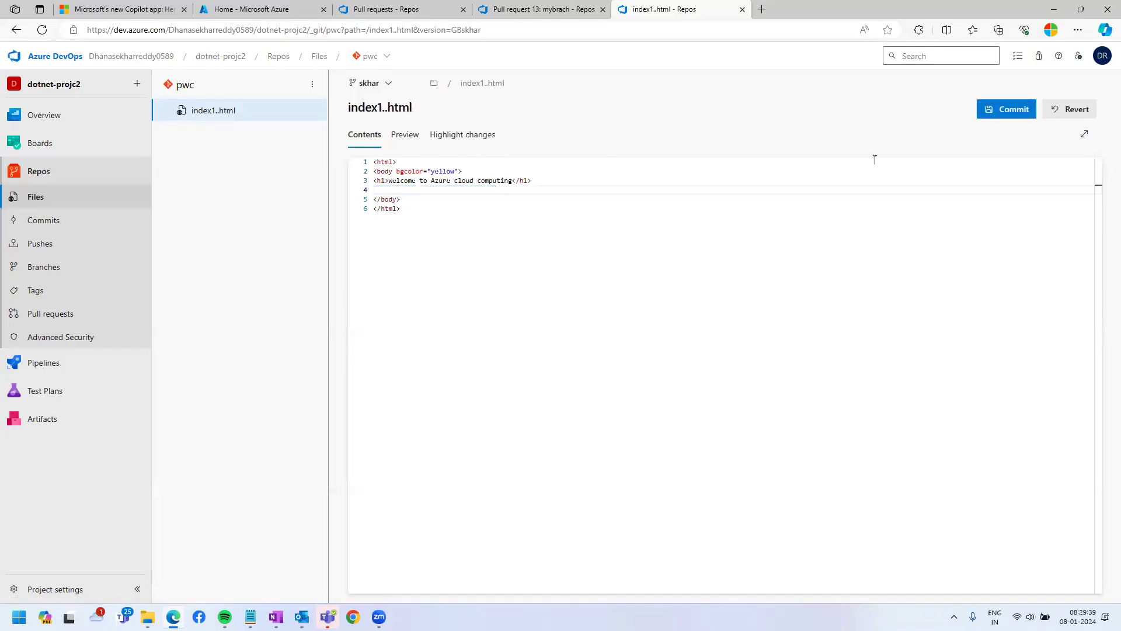
left_click(999, 110)
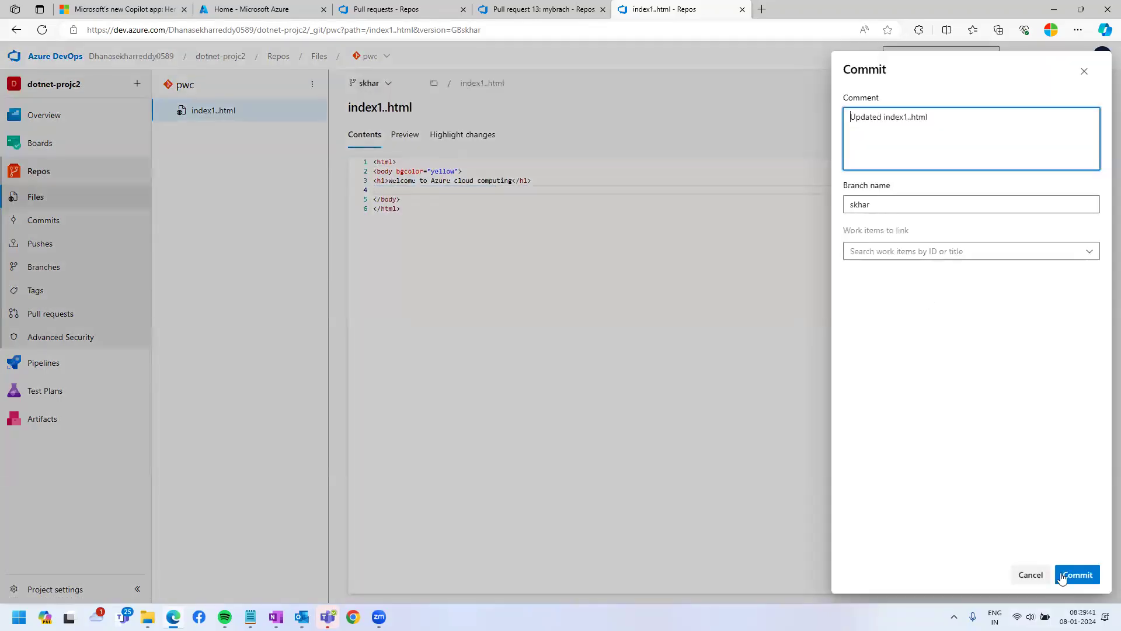
left_click(1076, 574)
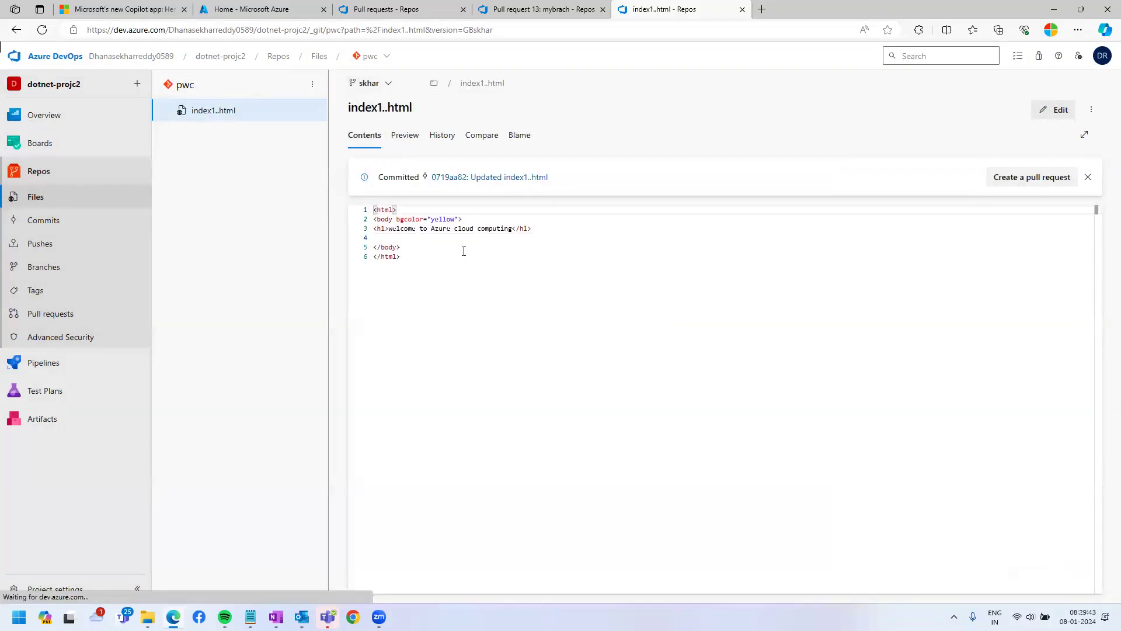
Step: View index1..html on main and on skhar to compare the contents of the two branches
left_click(387, 83)
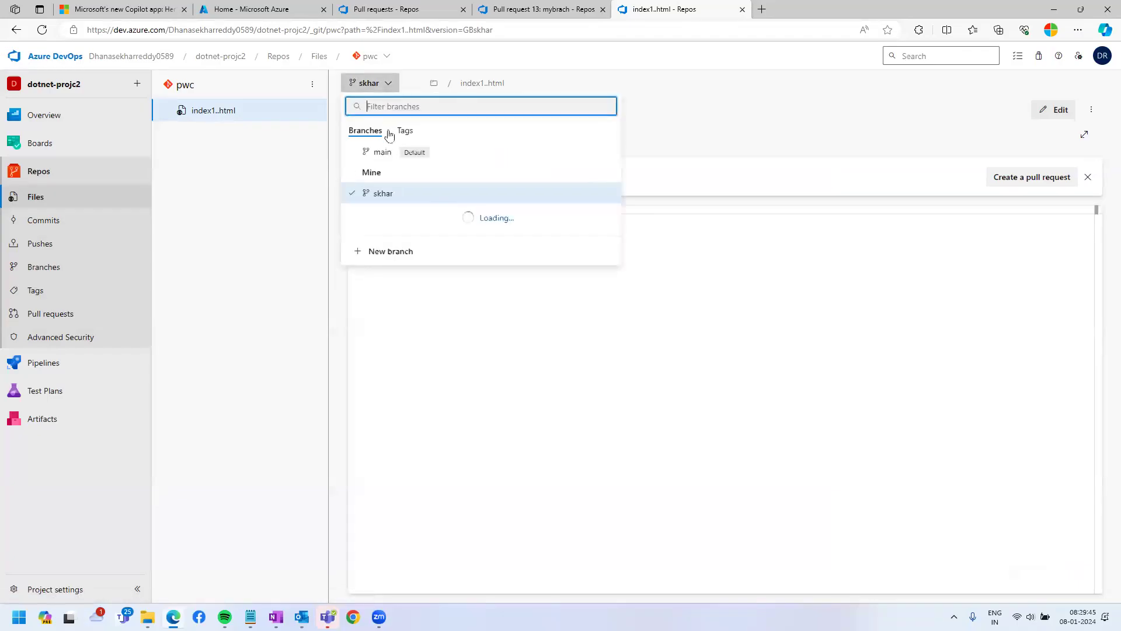
left_click(382, 152)
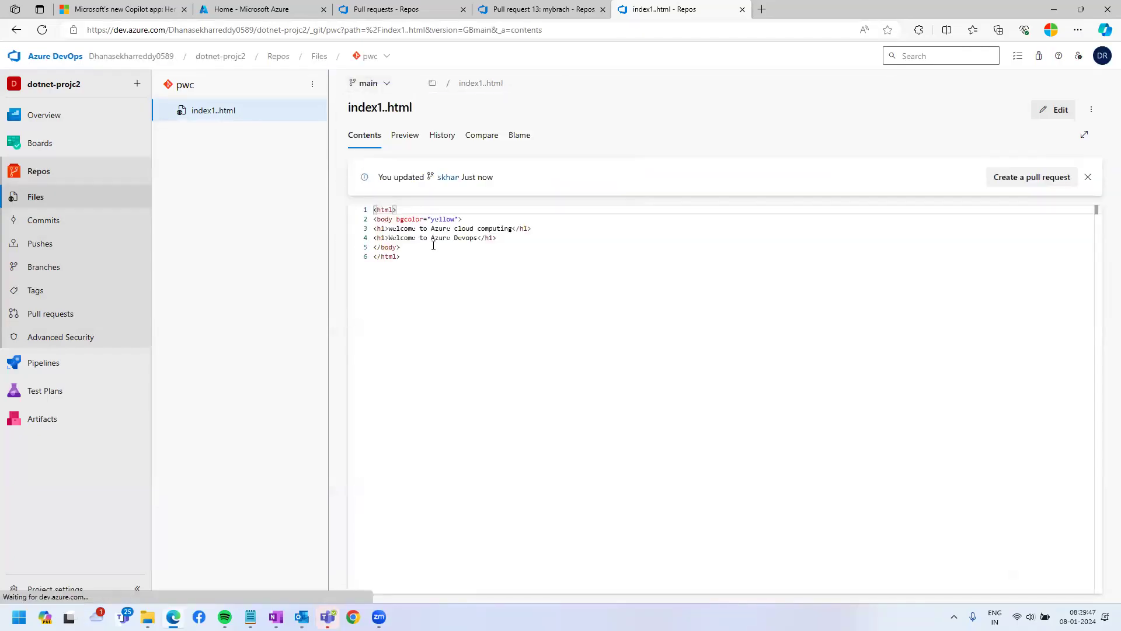
left_click(369, 83)
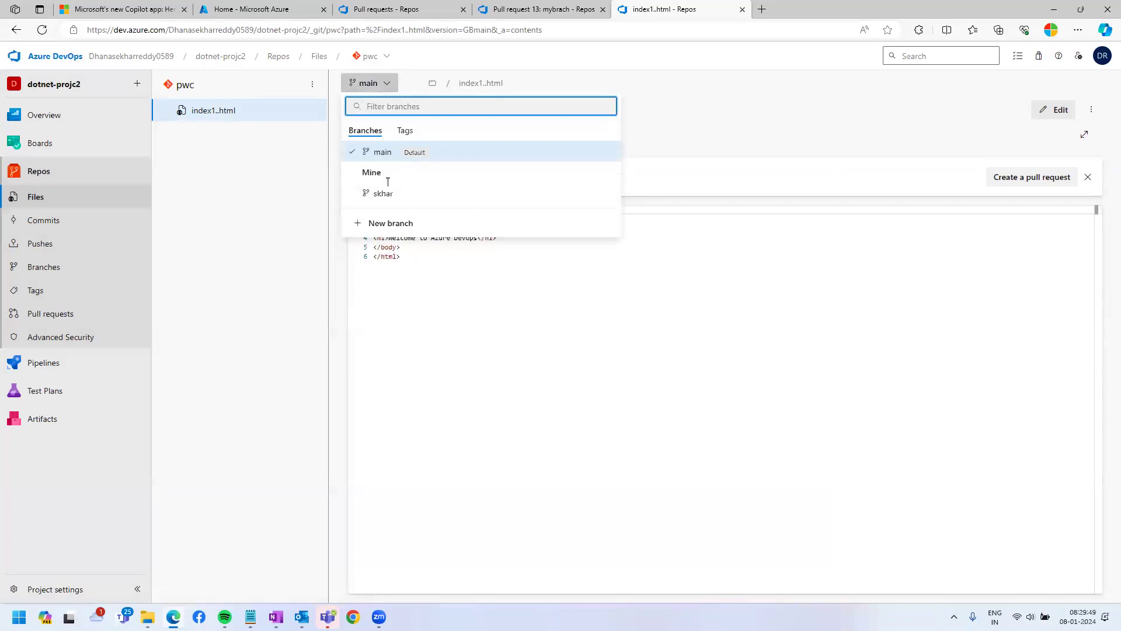
left_click(382, 193)
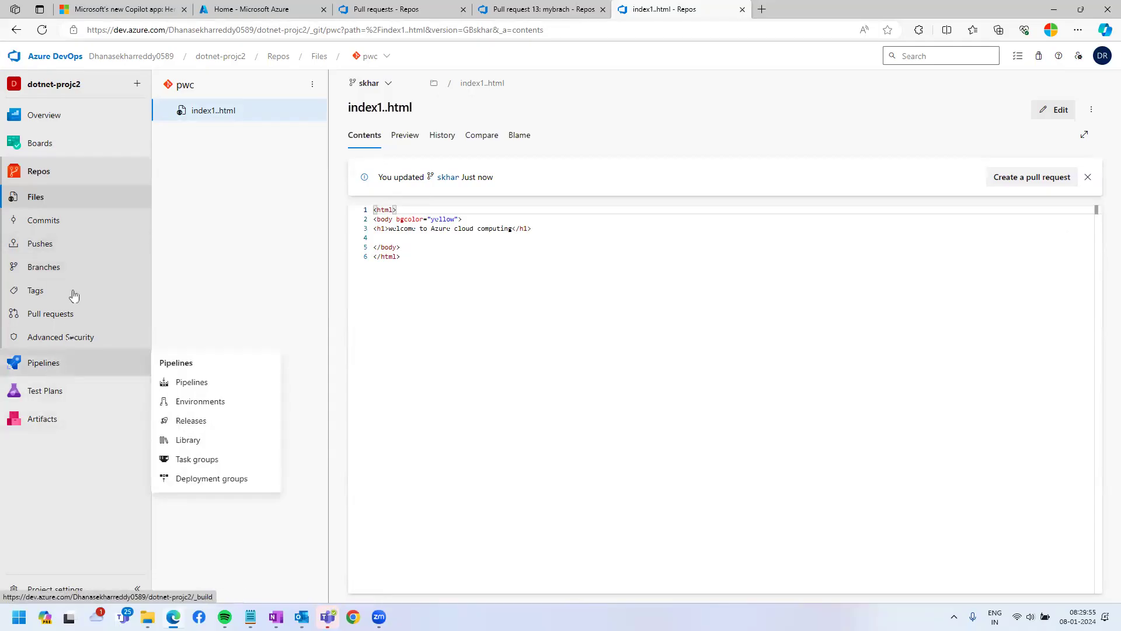
Step: Create a pull request from skhar into main titled "Updated index1..html" and complete it with Merge (no fast forward)
left_click(54, 314)
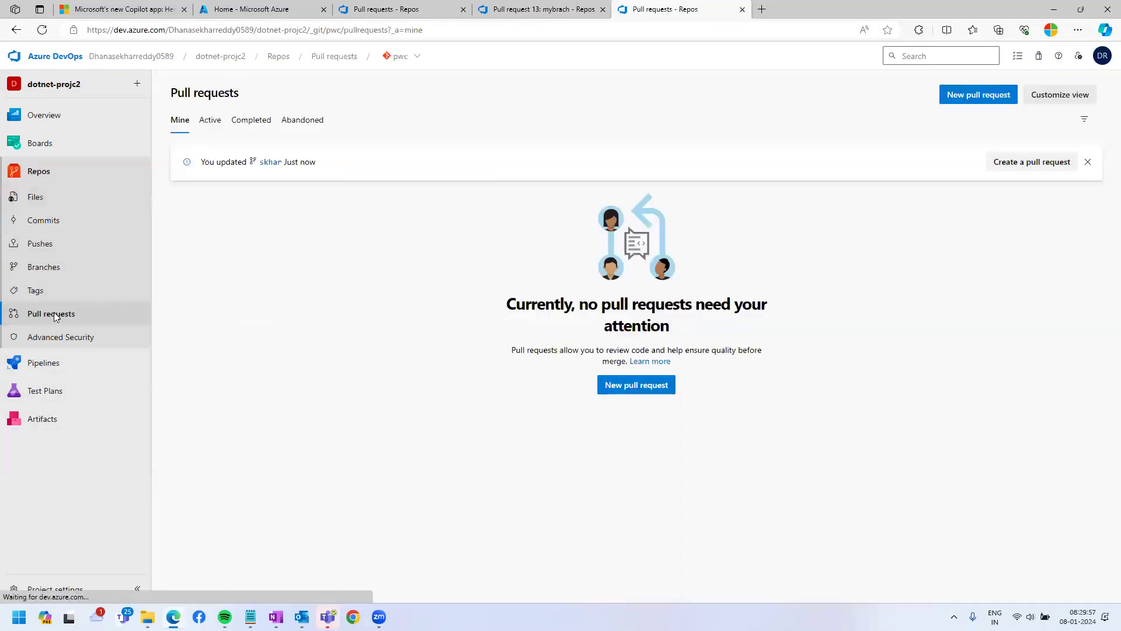
left_click_drag(495, 310, 791, 328)
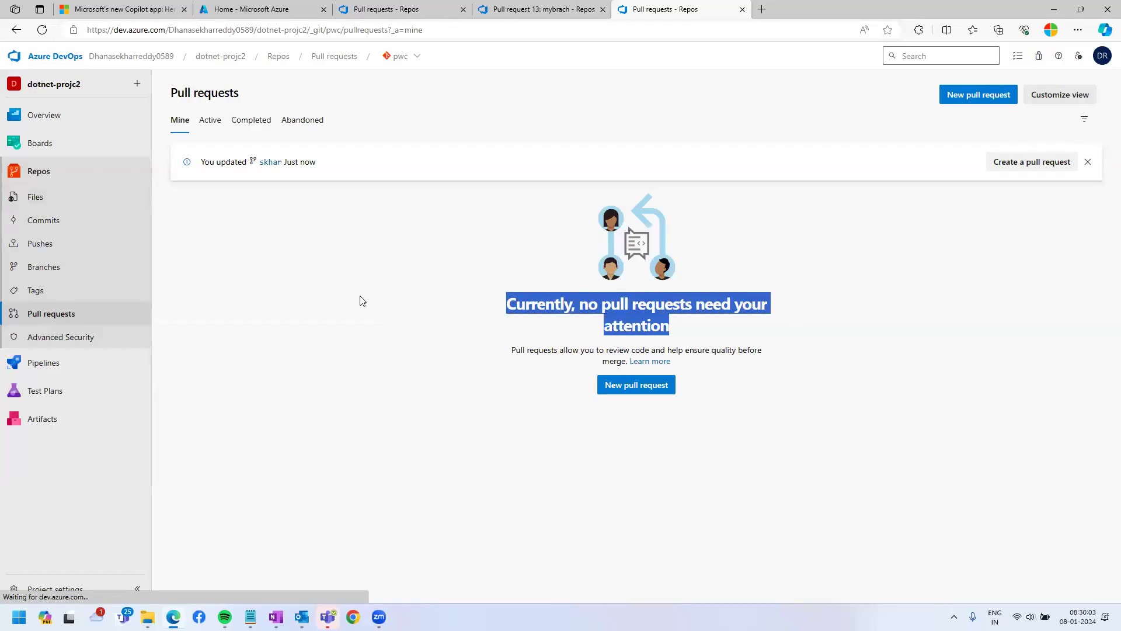
left_click(626, 384)
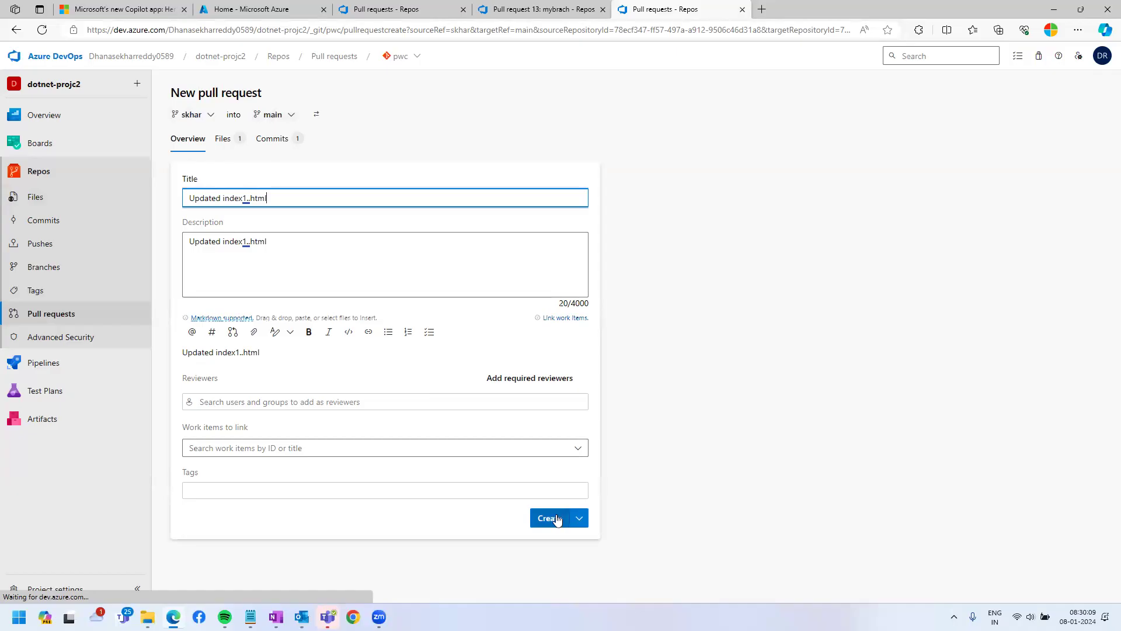
left_click(557, 519)
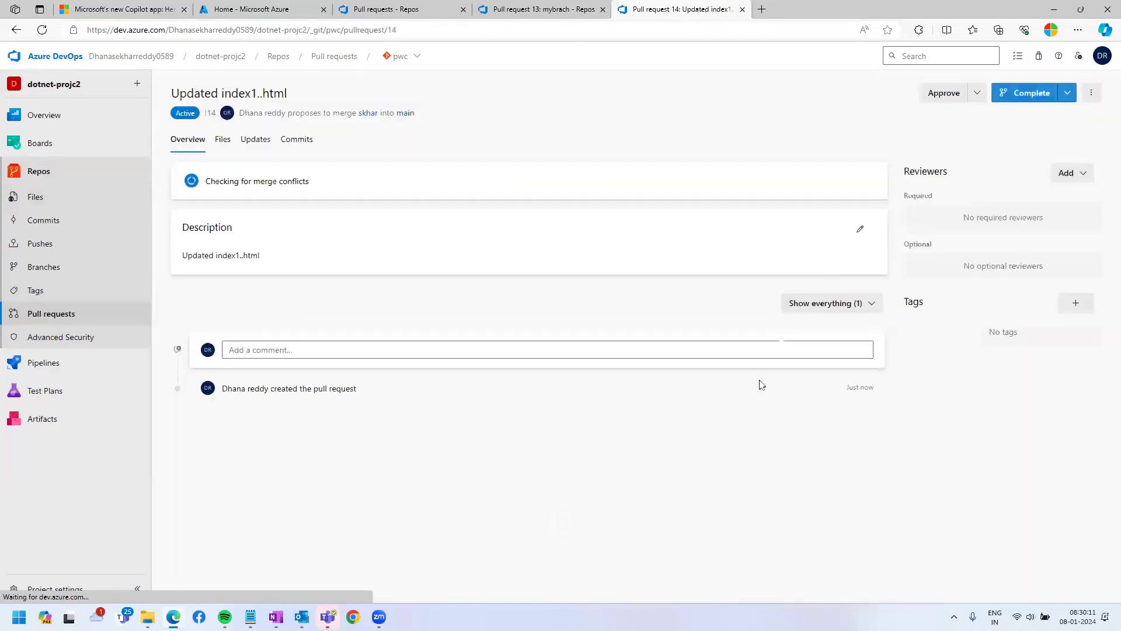
left_click(1028, 94)
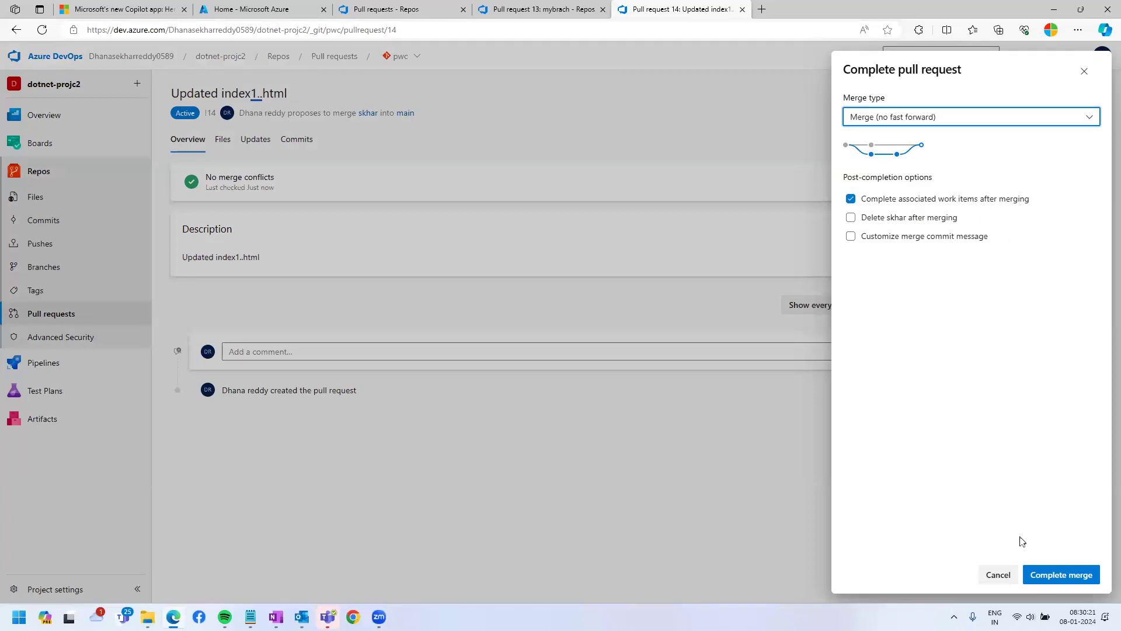
left_click(1047, 575)
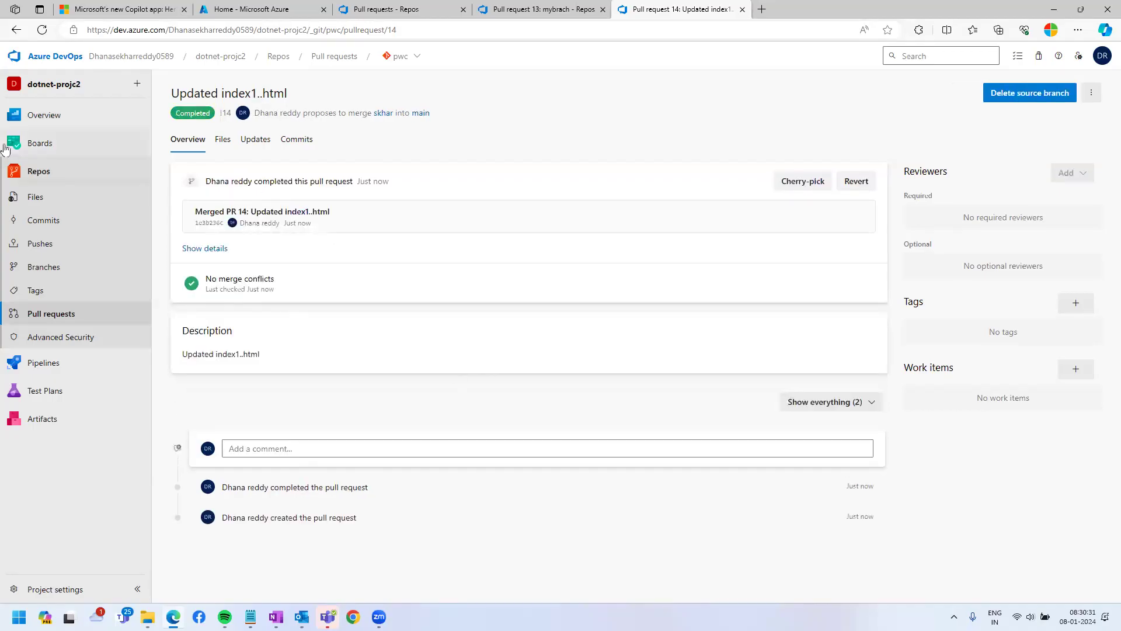
Step: Open index1..html on pwc's main branch and check its merged contents
left_click(38, 175)
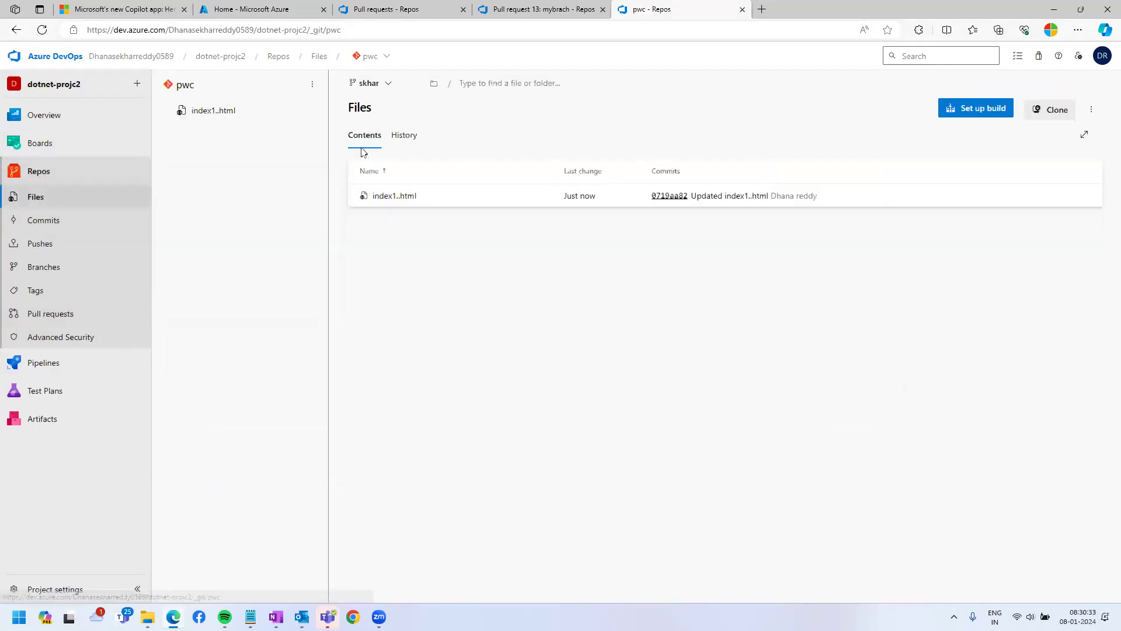
left_click(390, 87)
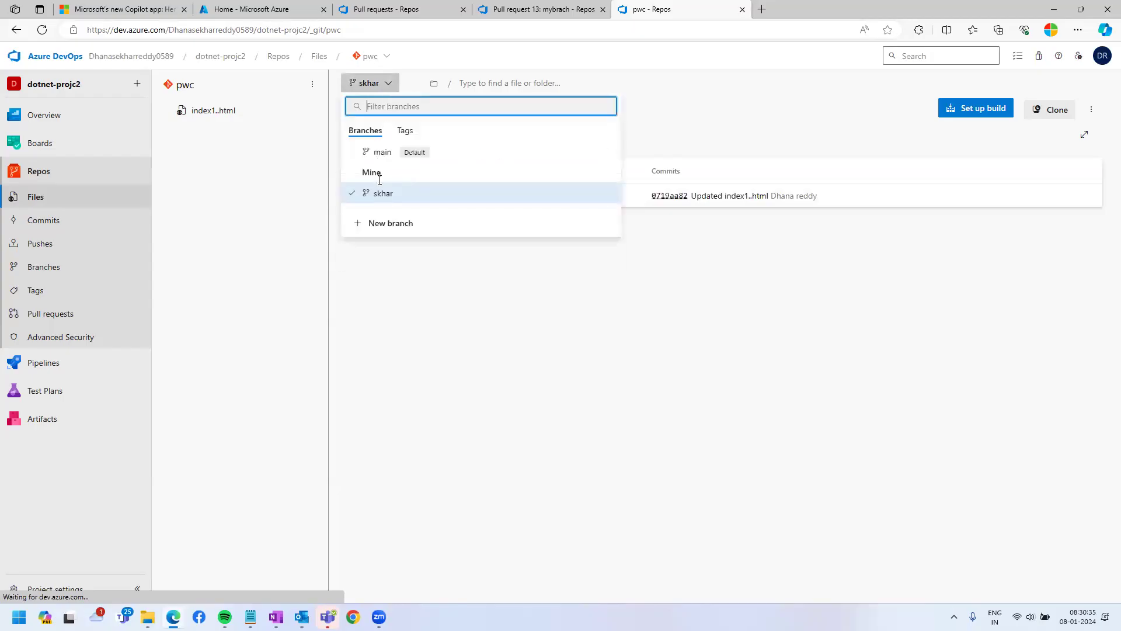
left_click(386, 155)
left_click(401, 195)
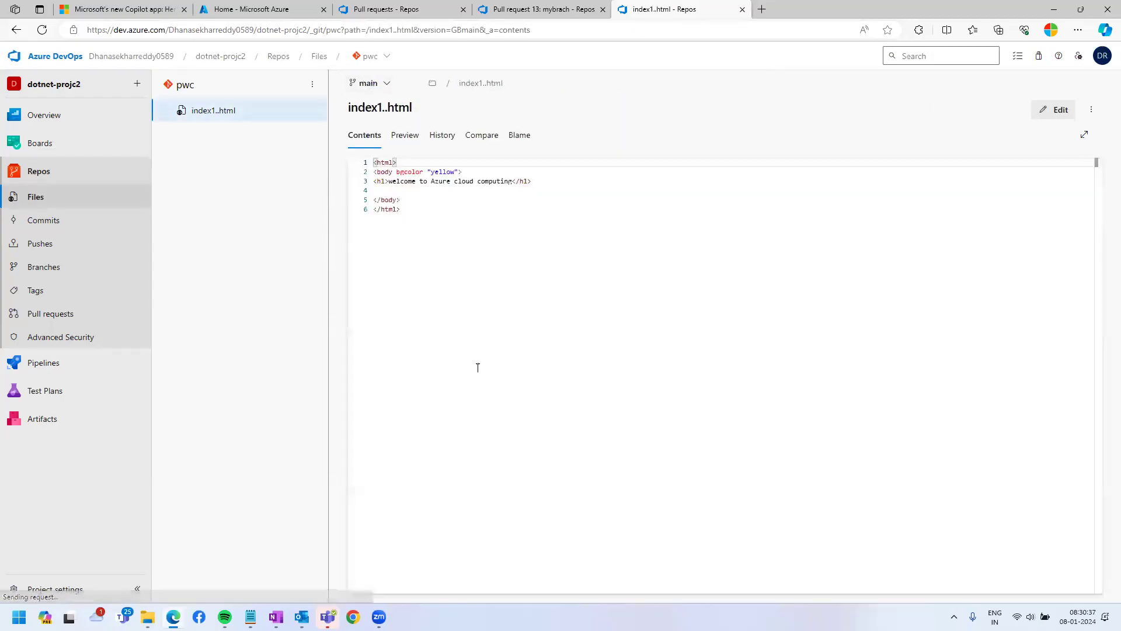
left_click_drag(583, 186, 359, 166)
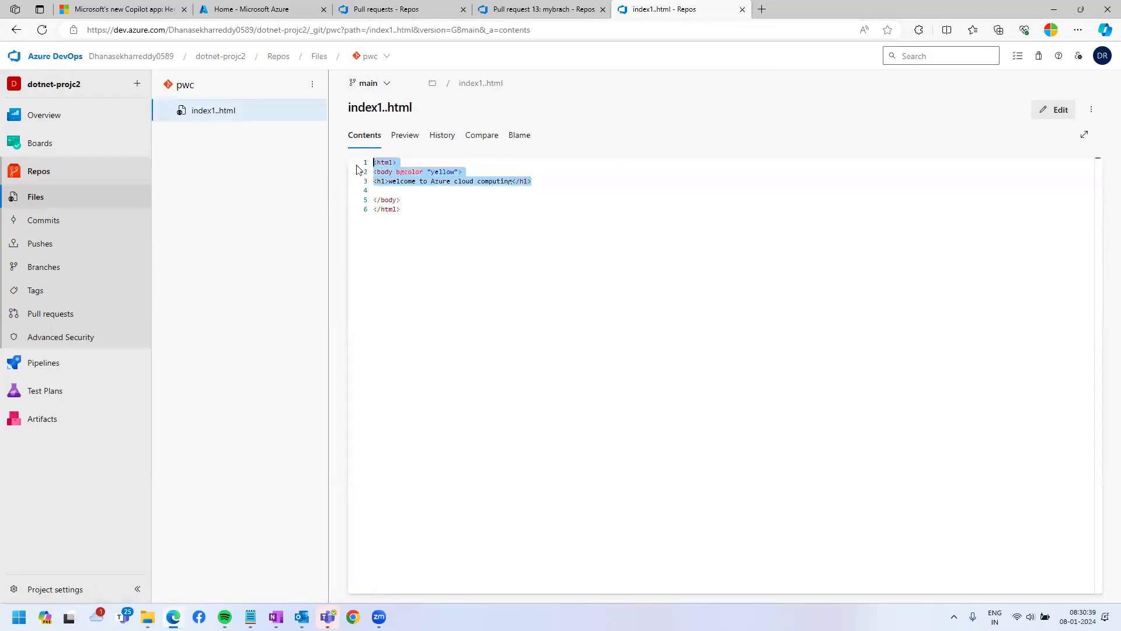
left_click(496, 260)
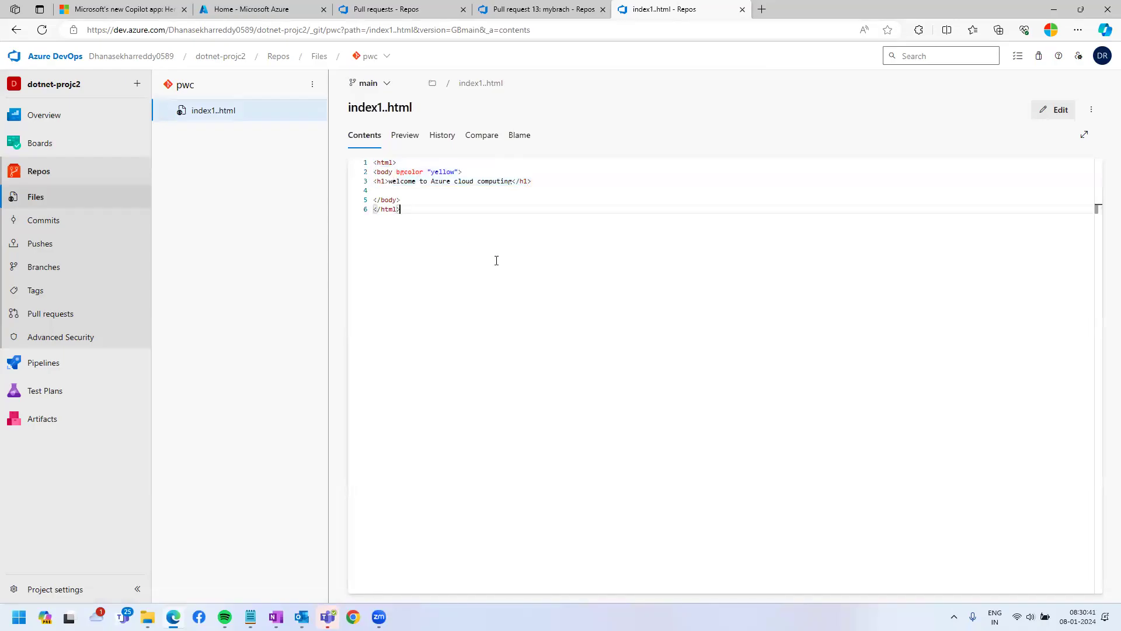
Step: Create a branch named test based on main in the pwc repository
left_click(386, 86)
left_click(392, 227)
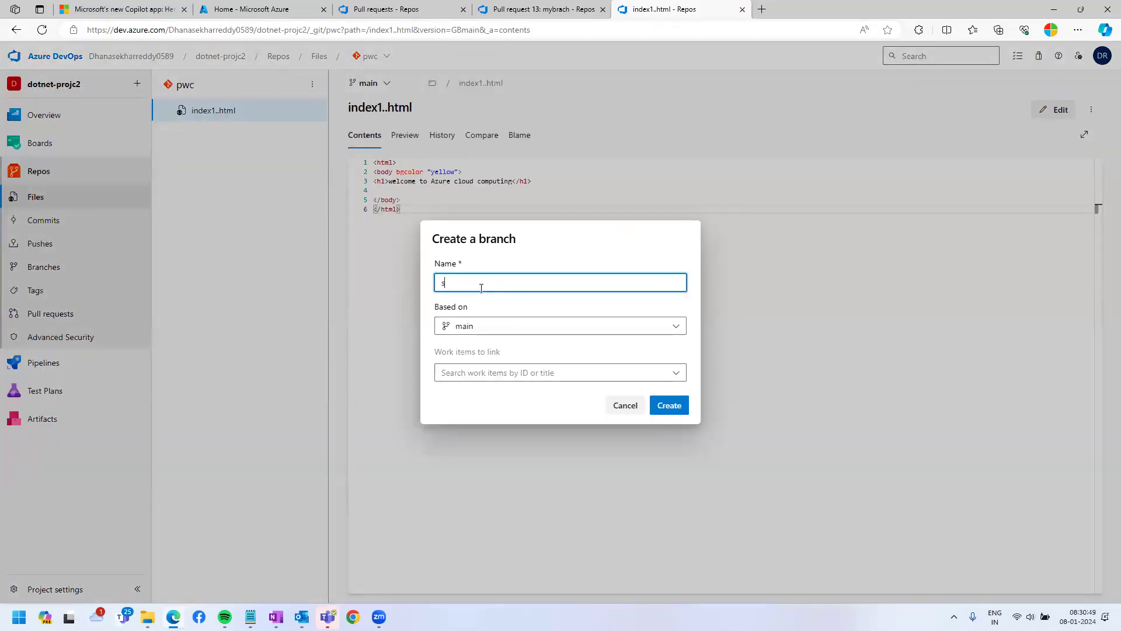
type("test")
left_click(669, 406)
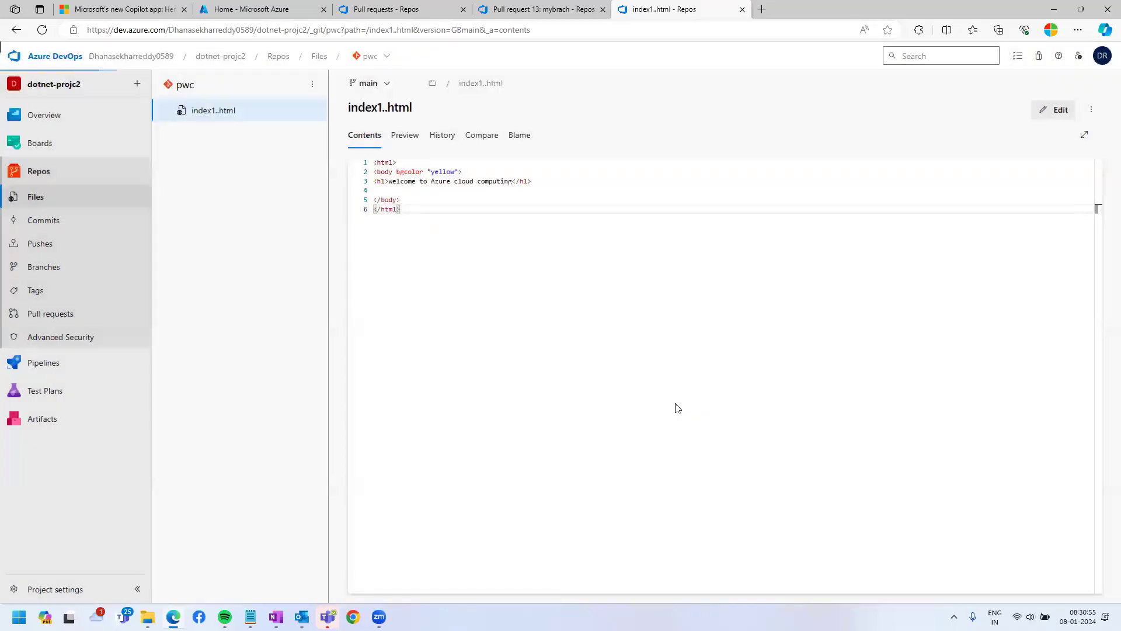
Step: Delete the body tags and the heading from index1..html on the test branch and commit the change with the default comment
left_click_drag(426, 208, 354, 173)
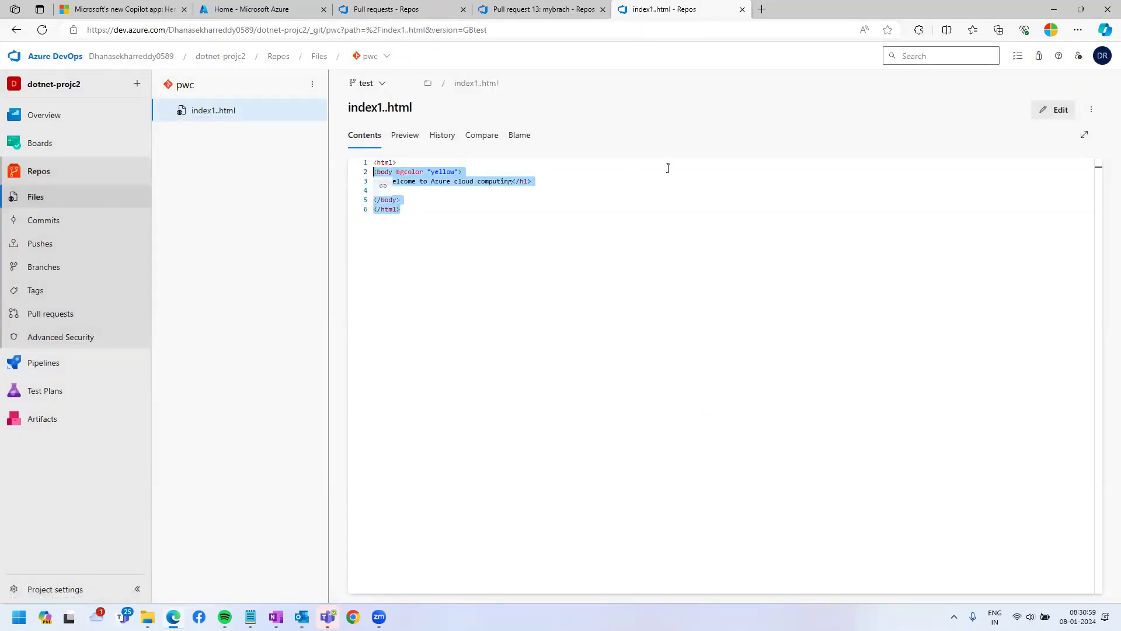
left_click(593, 183)
key("Return")
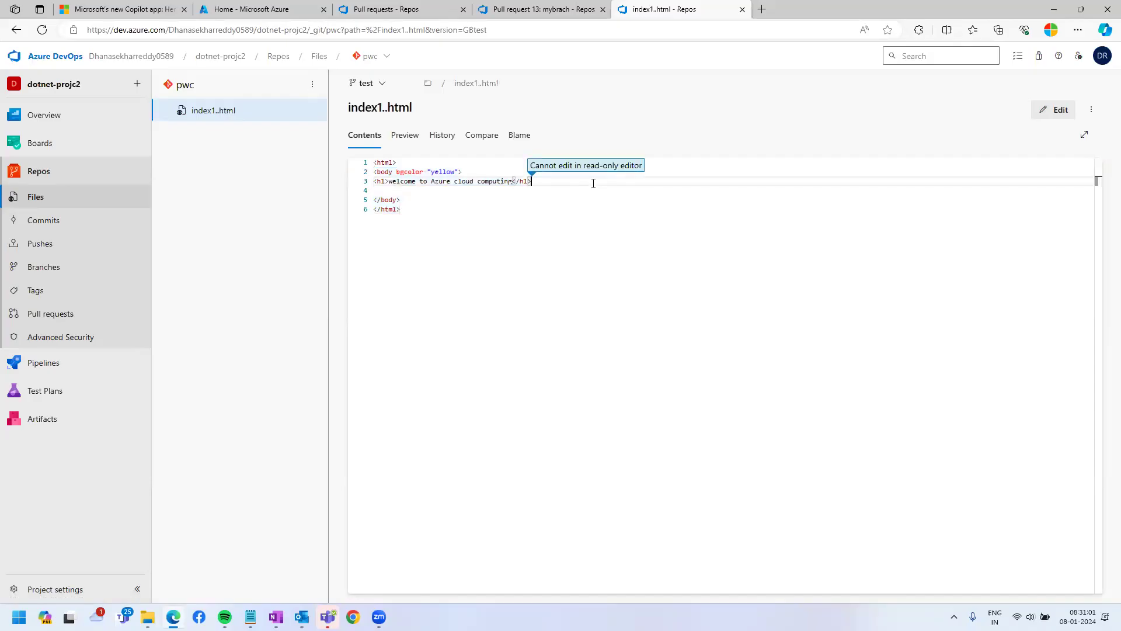
left_click(1051, 110)
key("Return")
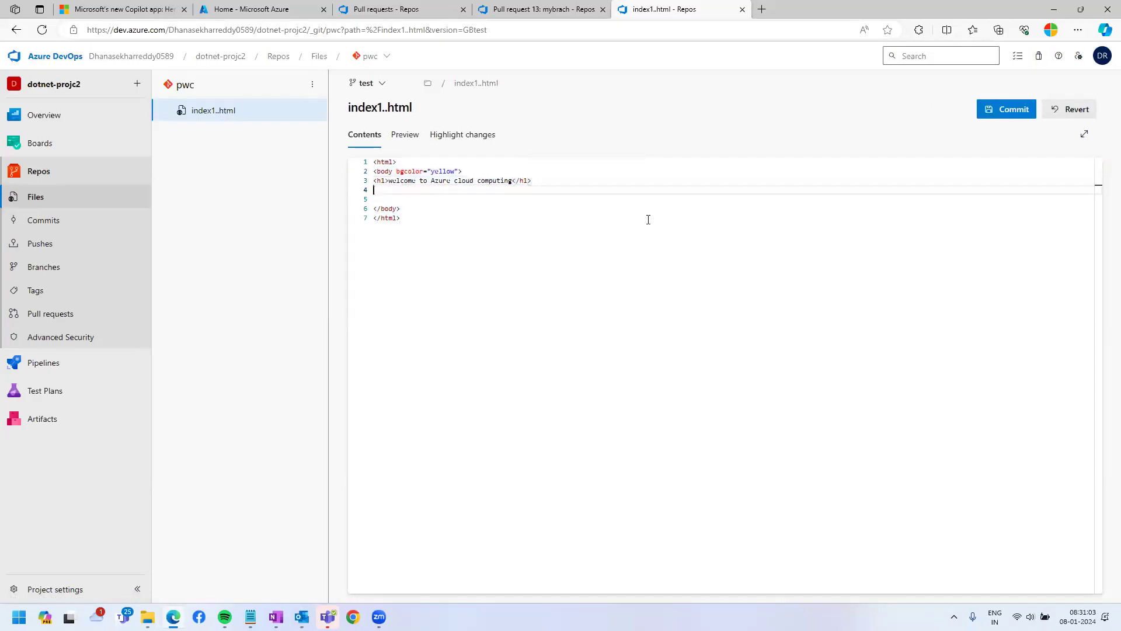
left_click_drag(428, 206, 358, 176)
key("BackSpace")
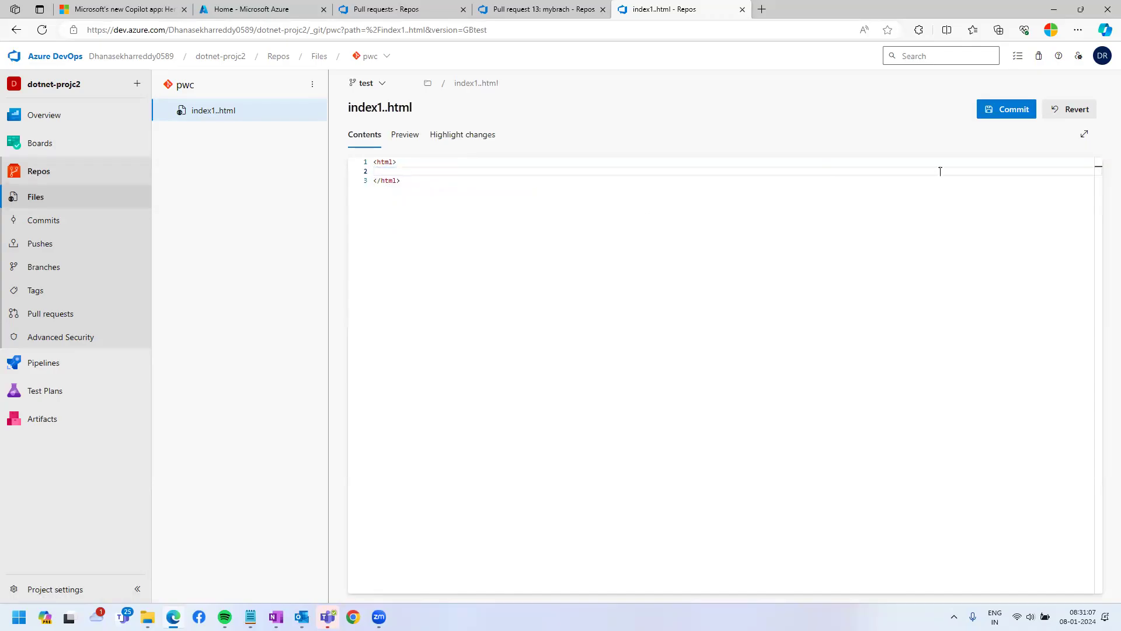
left_click(1006, 110)
left_click(1077, 575)
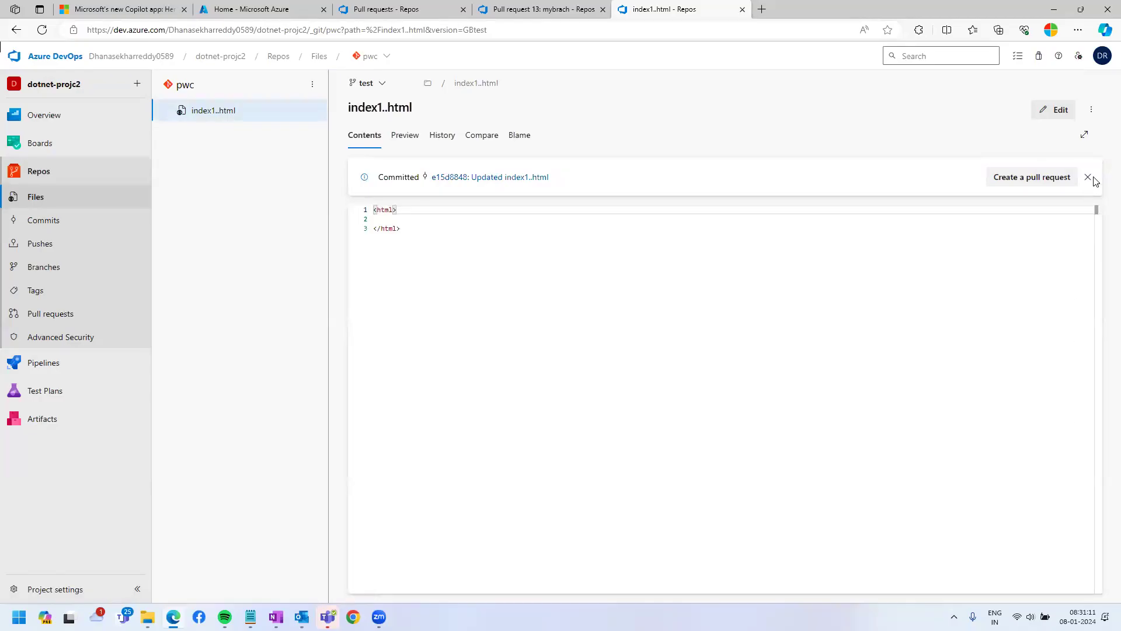
left_click(1088, 180)
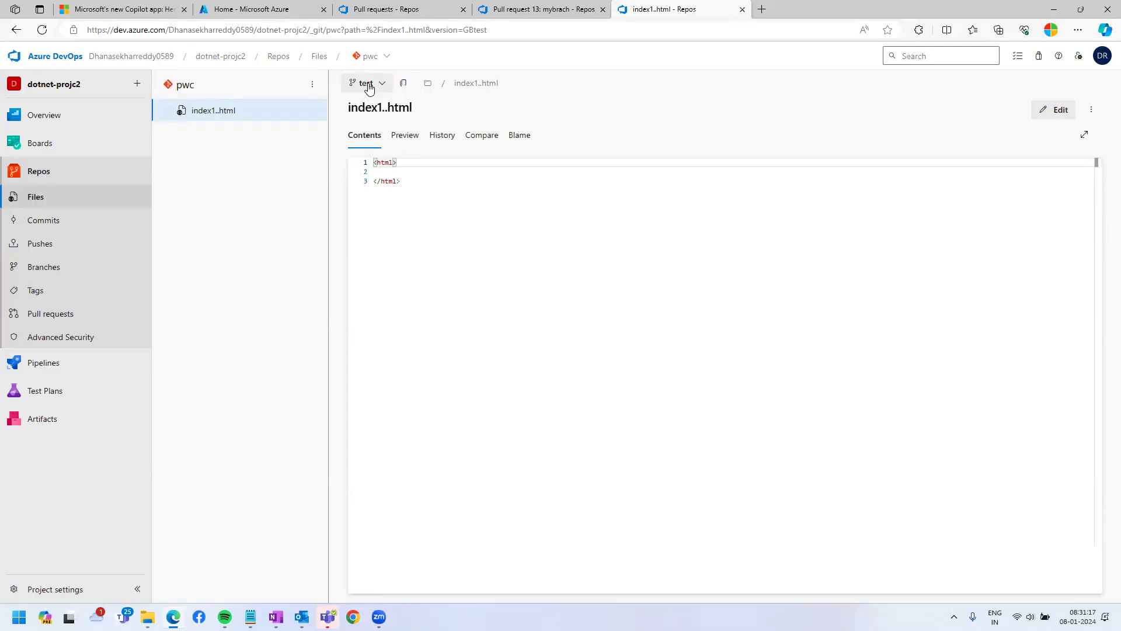
Step: Create a pull request from test into main titled "Updated index1..html" and complete it with Merge (no fast forward)
left_click(68, 316)
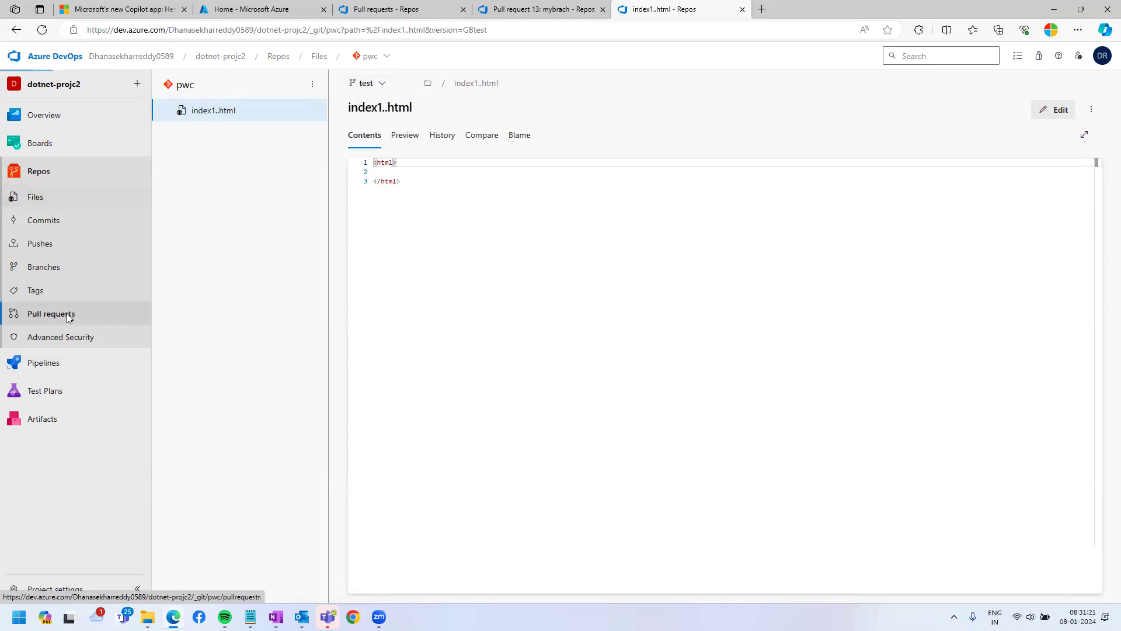
left_click(630, 386)
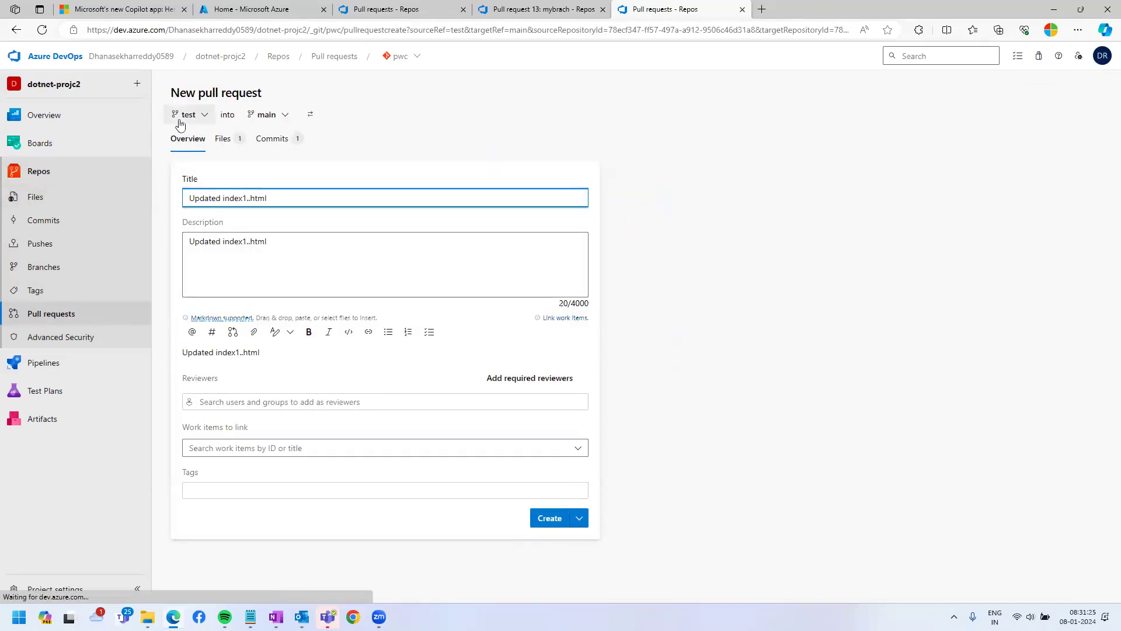
left_click(549, 518)
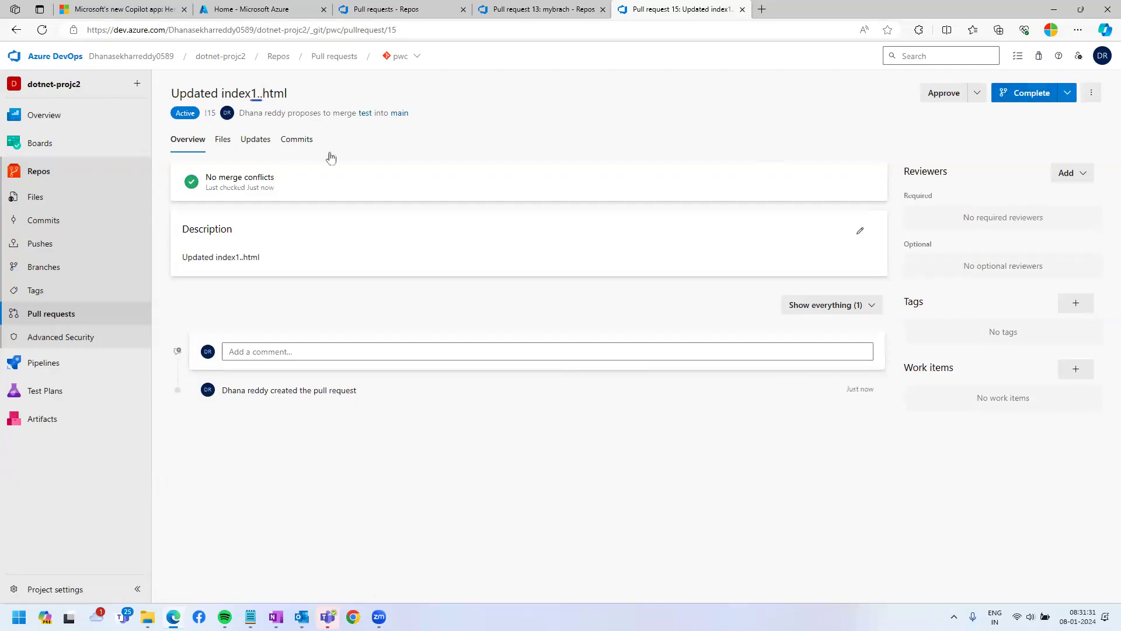
left_click(1013, 94)
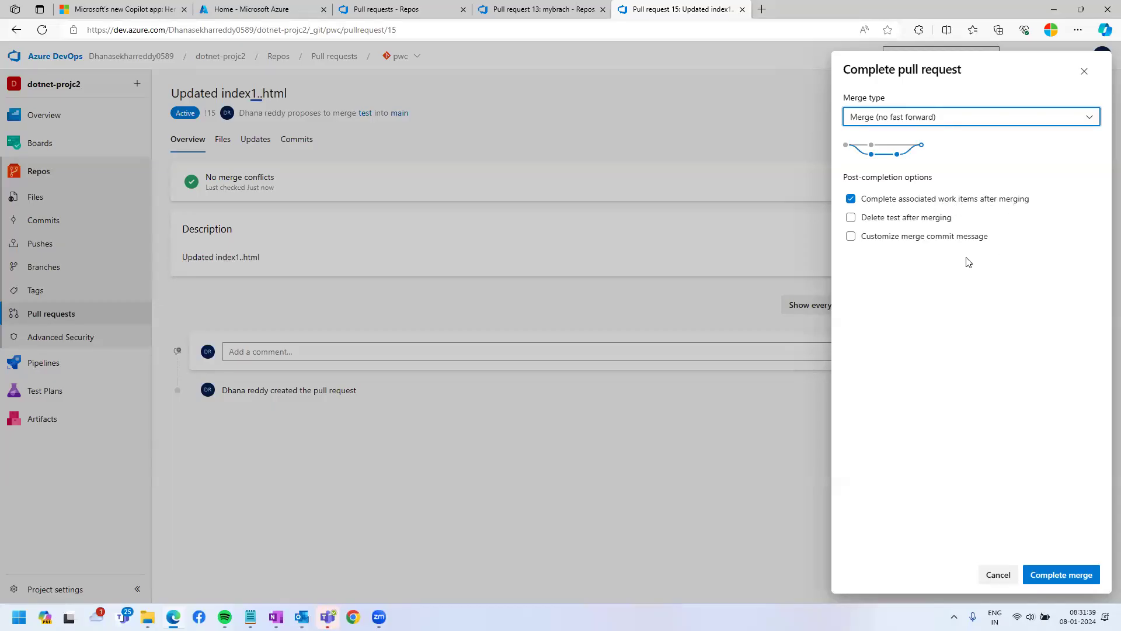
mouse_move(843, 135)
left_mouse_down()
mouse_move(919, 168)
mouse_move(958, 168)
left_mouse_up()
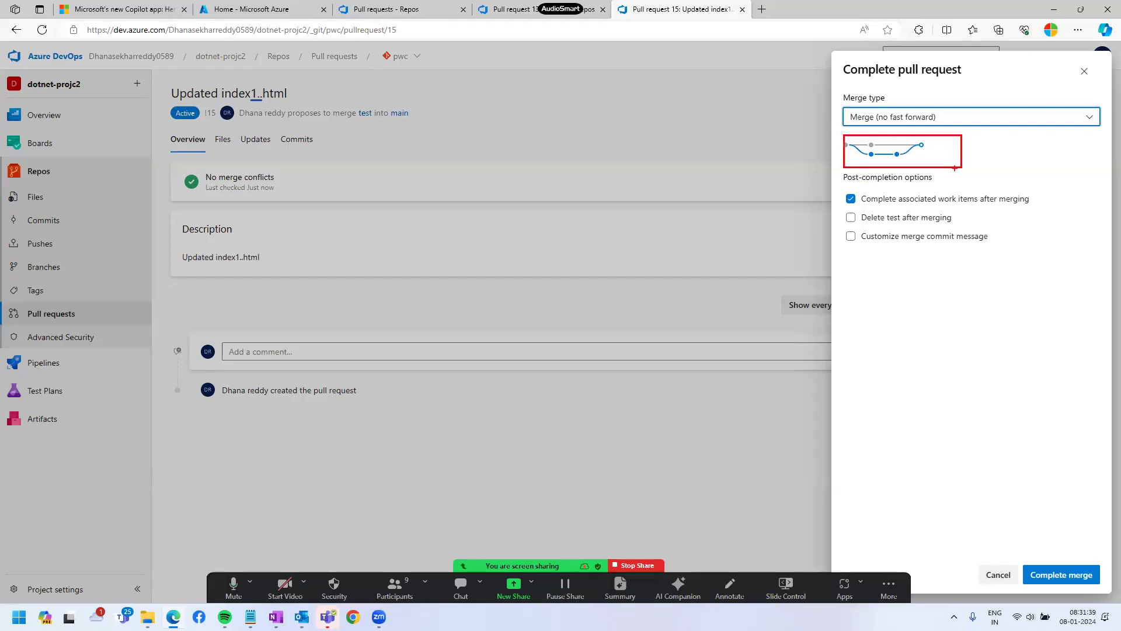
mouse_move(848, 144)
left_mouse_down()
mouse_move(890, 156)
mouse_move(927, 143)
left_mouse_up()
key("Escape")
left_click(1053, 578)
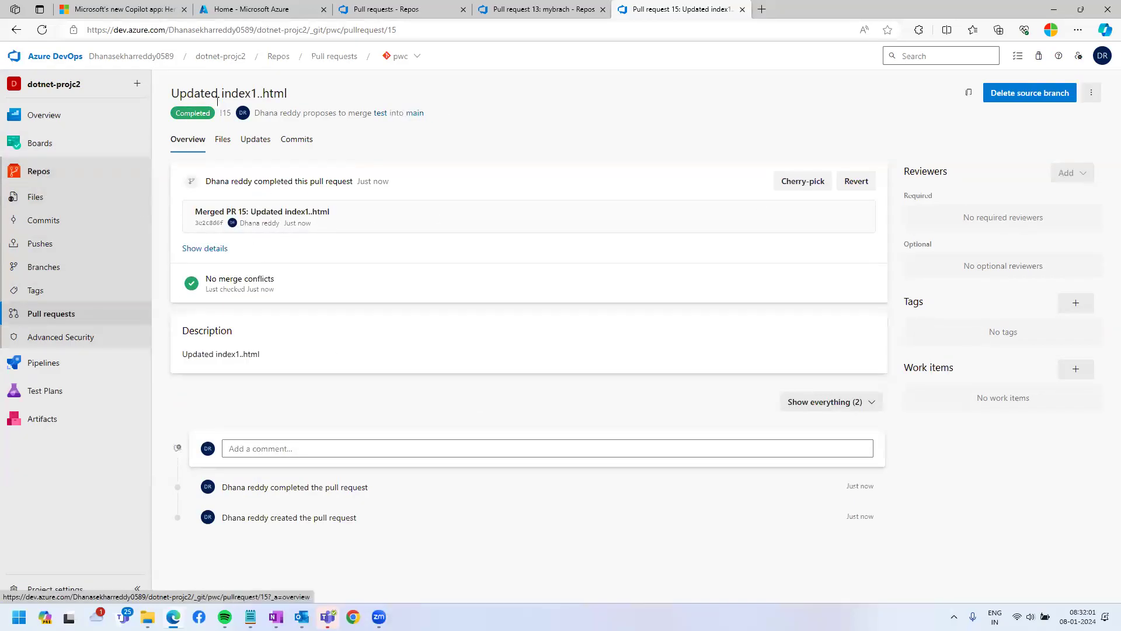
Step: Open index1..html on the main branch to check its contents after the merge from test
left_click(41, 197)
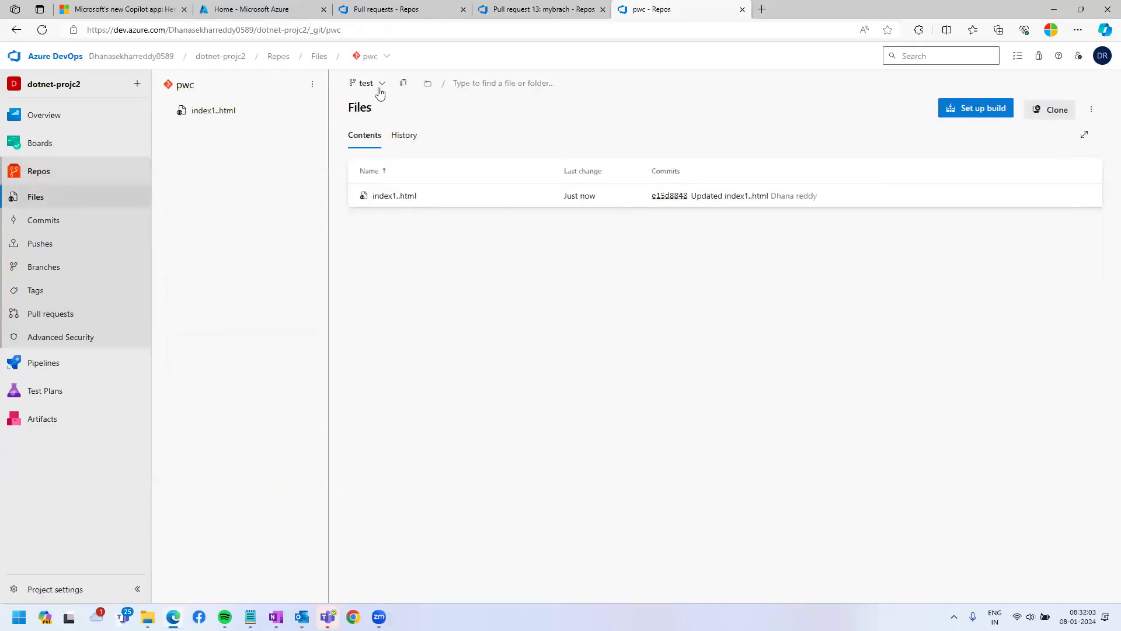
left_click(379, 85)
left_click(382, 152)
left_click(407, 206)
left_click(605, 334)
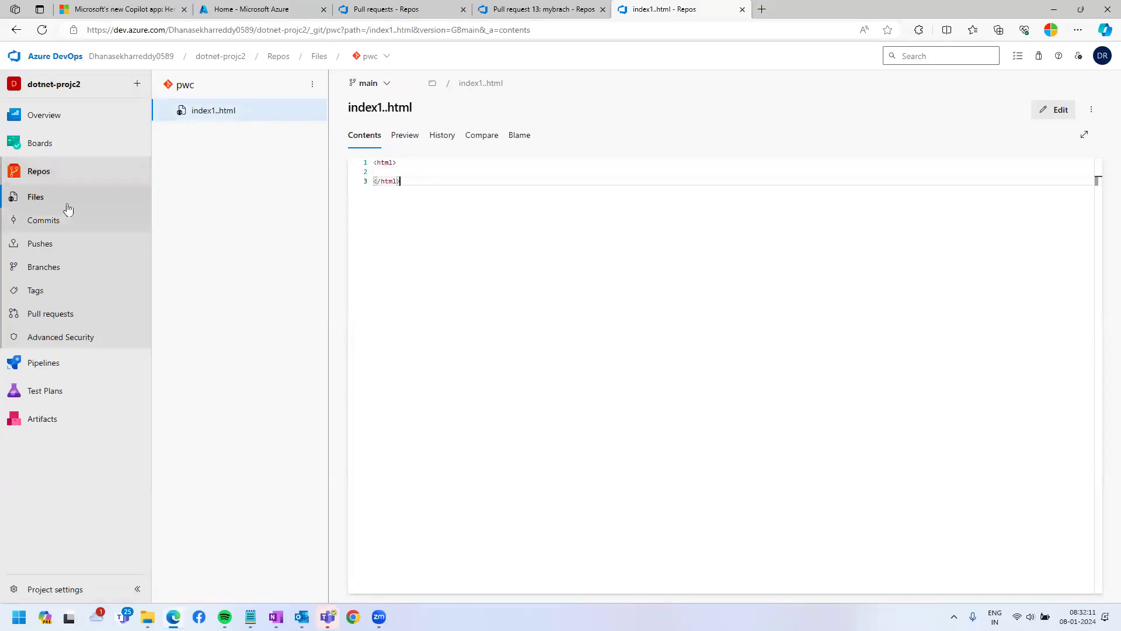
Step: Create a branch named sg based on main in the pwc repository
left_click(44, 196)
left_click(369, 83)
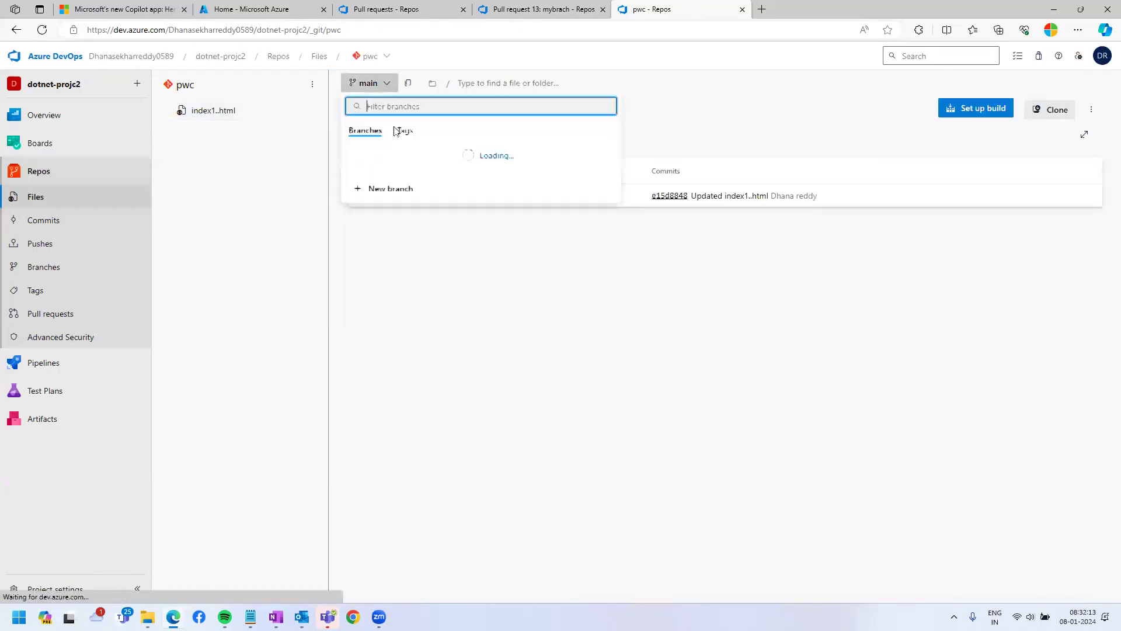
left_click(395, 244)
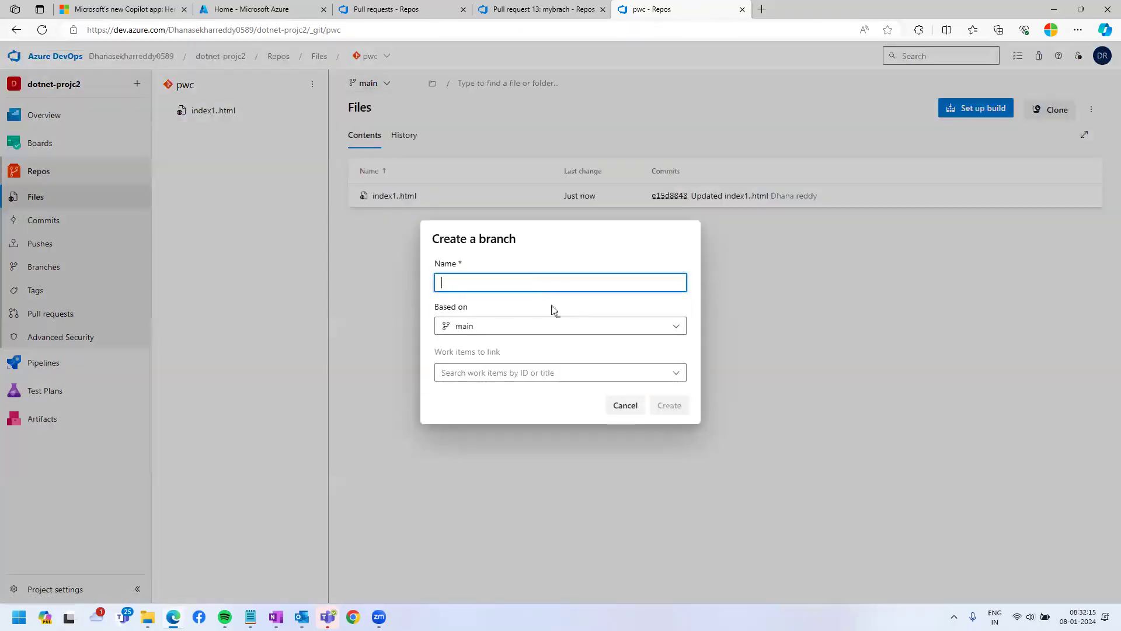
type("sg")
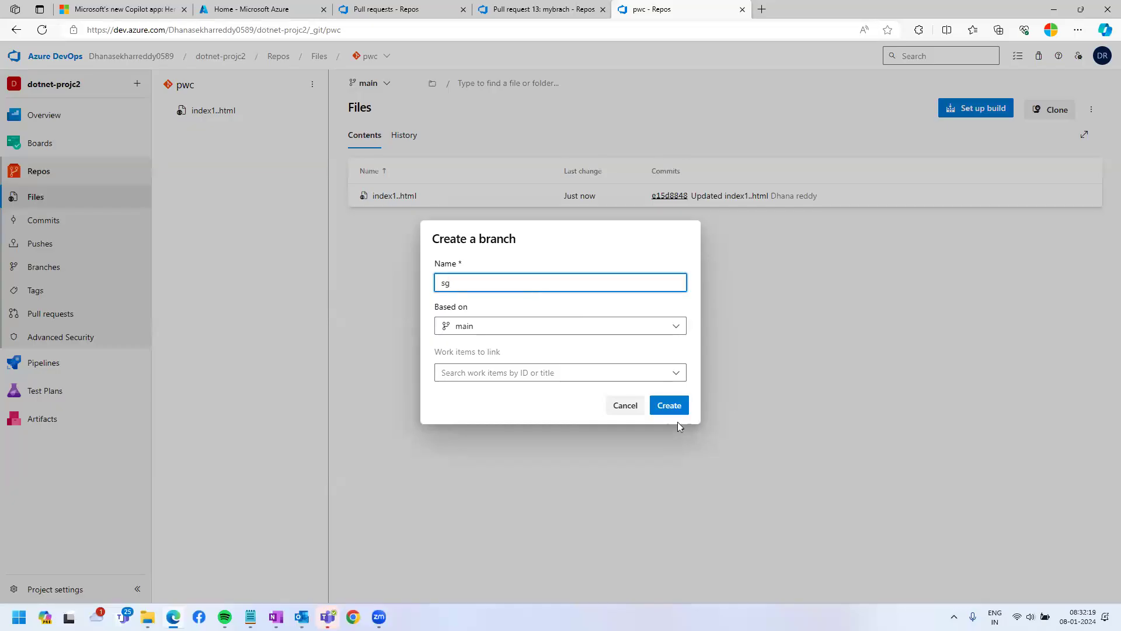
left_click(682, 407)
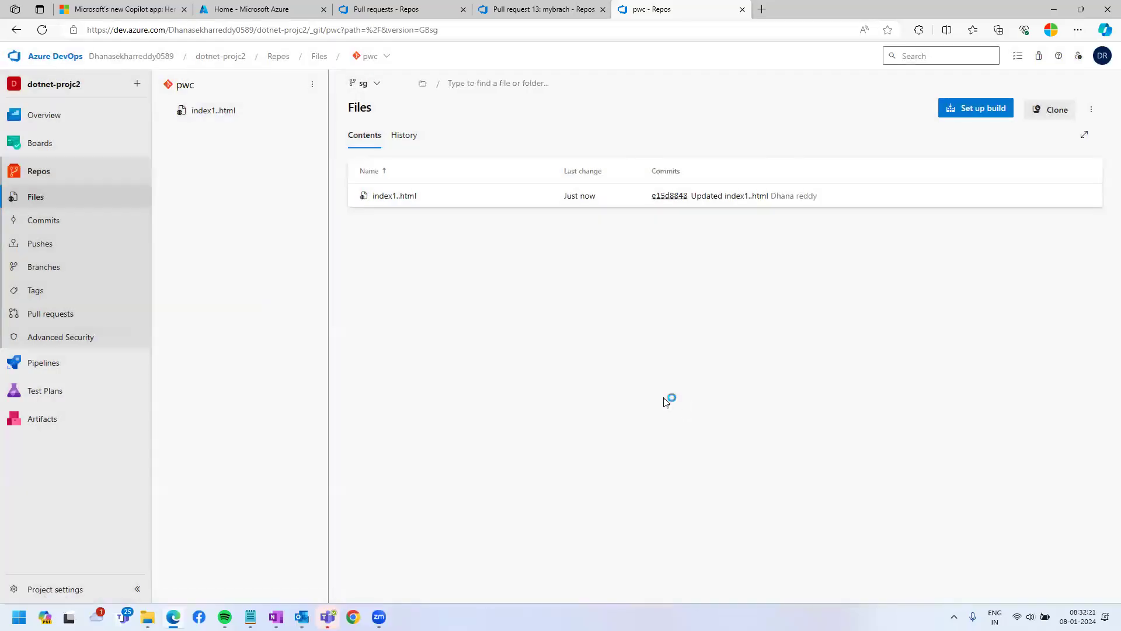
Step: Edit index1..html on the sg branch and add a line reading "welcome" below the opening html tag
left_click(376, 194)
left_click(1070, 109)
left_click(412, 161)
key("Return")
type("<head")
key("BackSpace")
key("BackSpace")
key("BackSpace")
key("BackSpace")
key("BackSpace")
key("BackSpace")
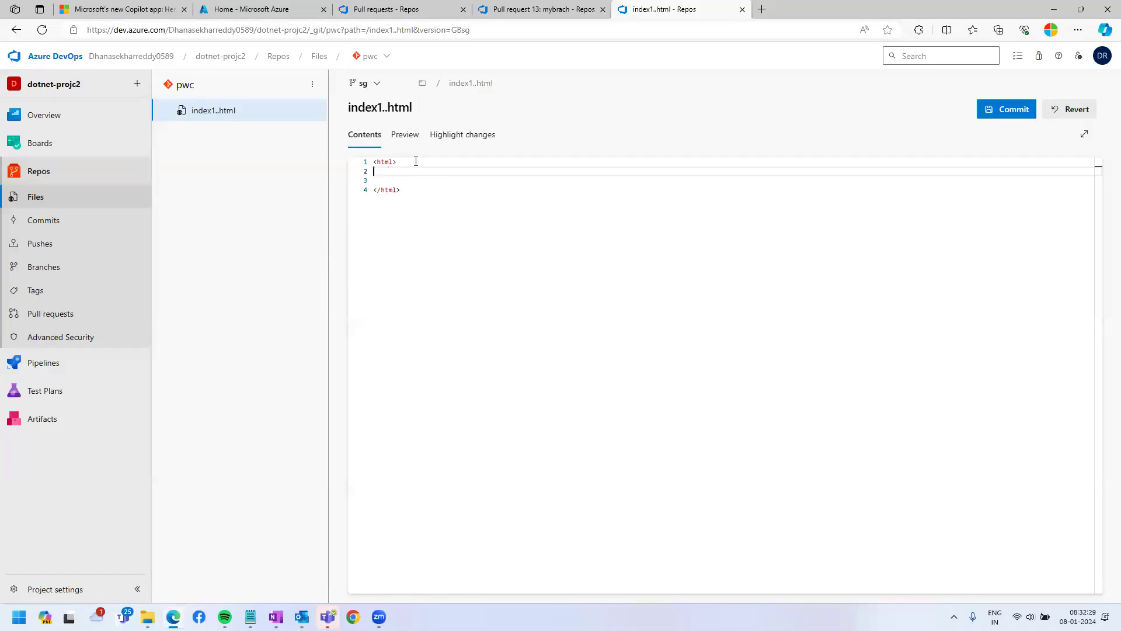
type("welcom")
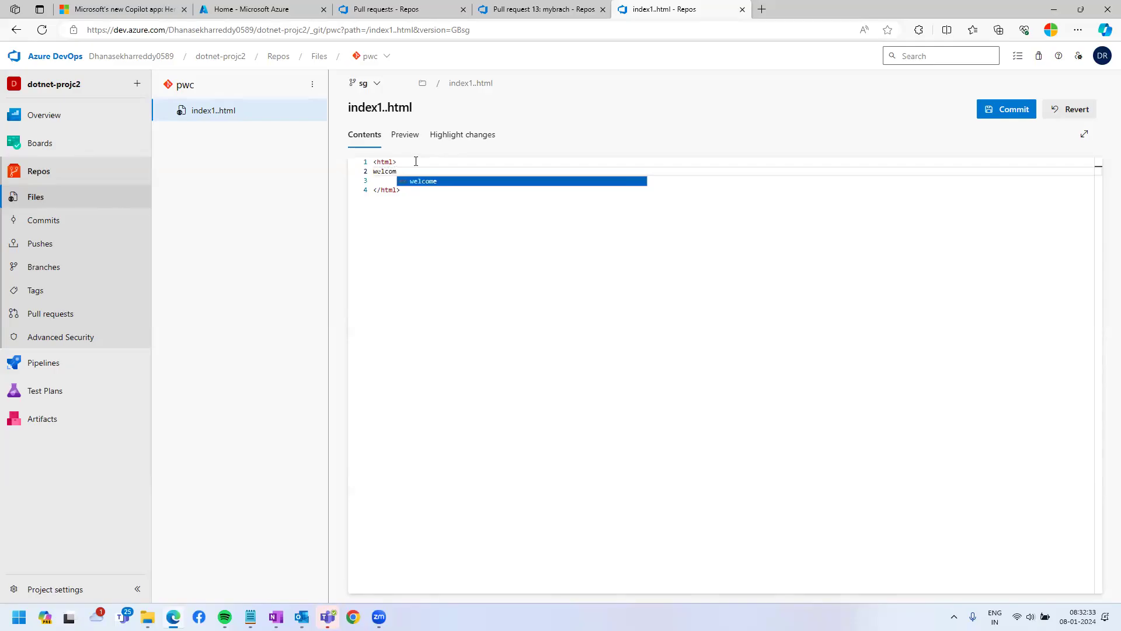
type("e")
Step: Wrap the "welcome" text in opening and closing h1 tags
key("Left")
key("Left")
key("Left")
key("Left")
key("Left")
key("Left")
key("Left")
type("<h")
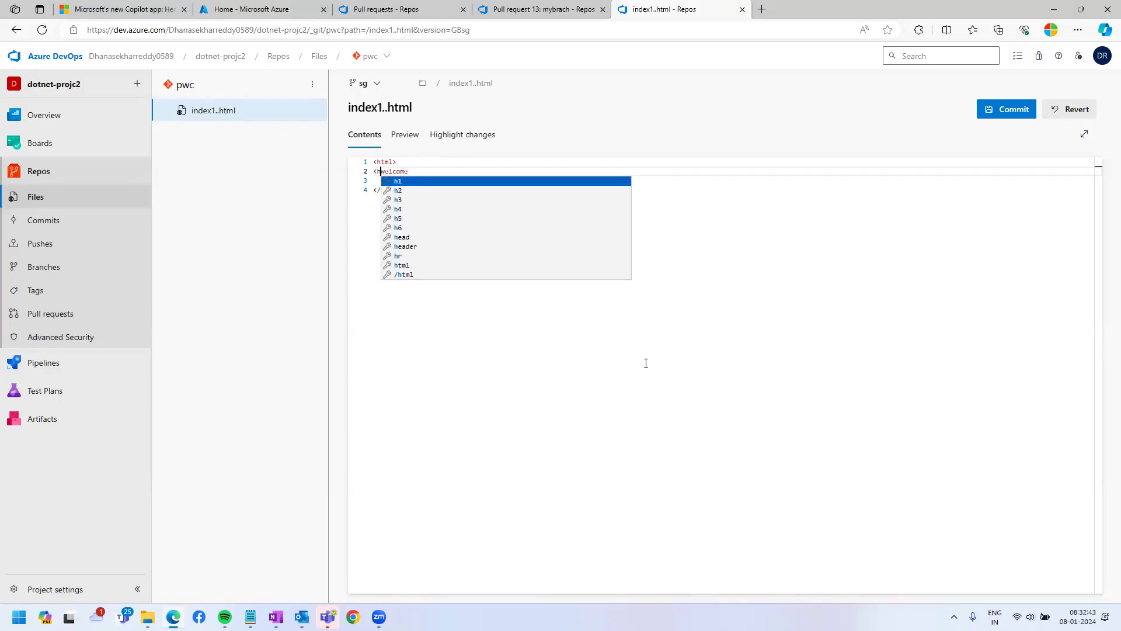
type("1>")
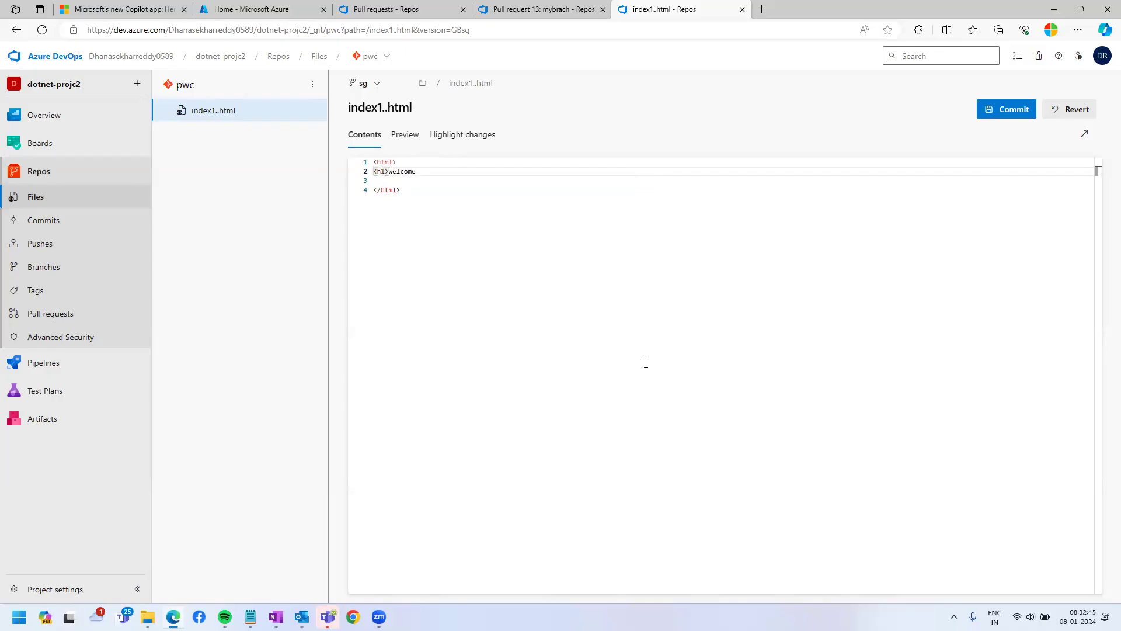
key("End")
type("<")
key("Return")
Step: Commit the heading change to the sg branch with the default comment "Updated index1..html"
left_click(1007, 112)
left_click(1072, 576)
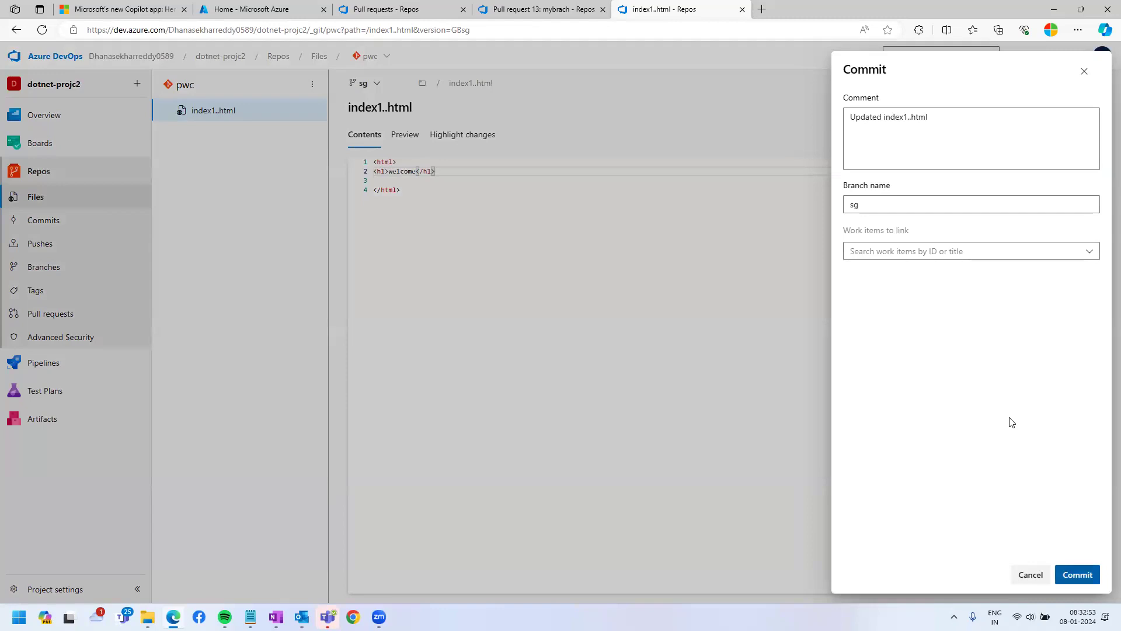
left_click(1069, 576)
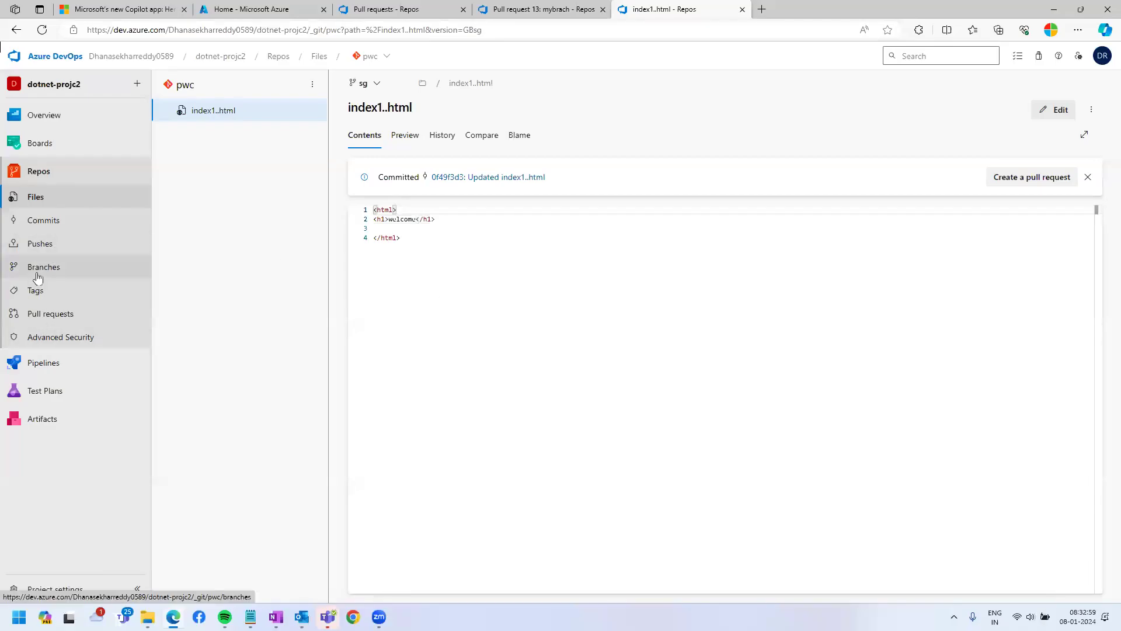
Step: Create a pull request from sg into main with the default title "Updated index1..html"
left_click(51, 313)
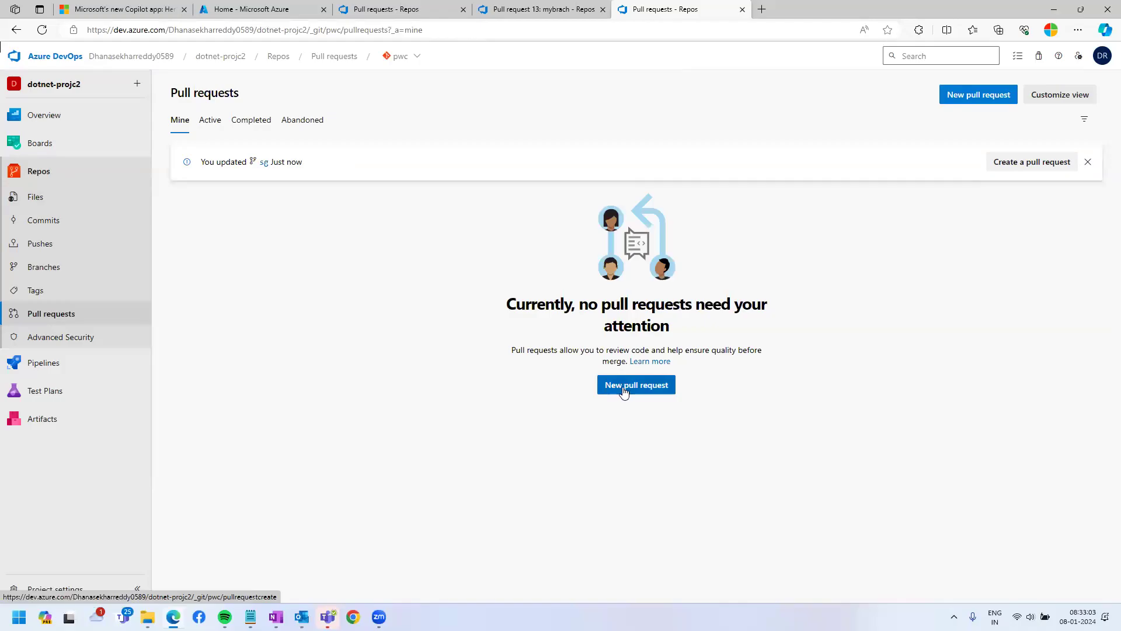
left_click(623, 386)
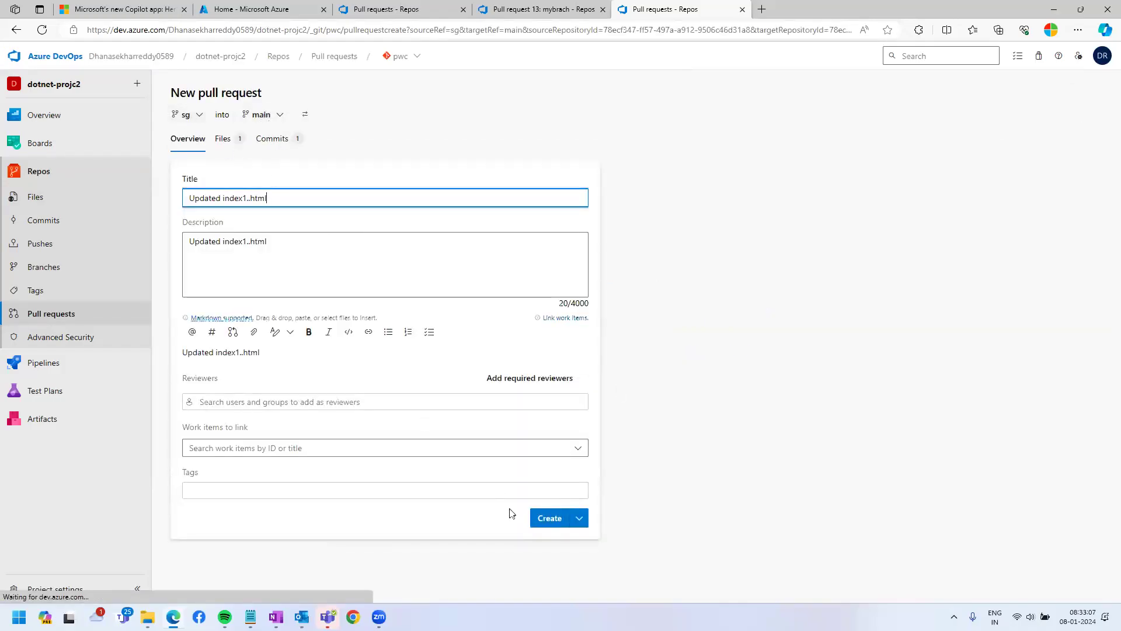
left_click(550, 521)
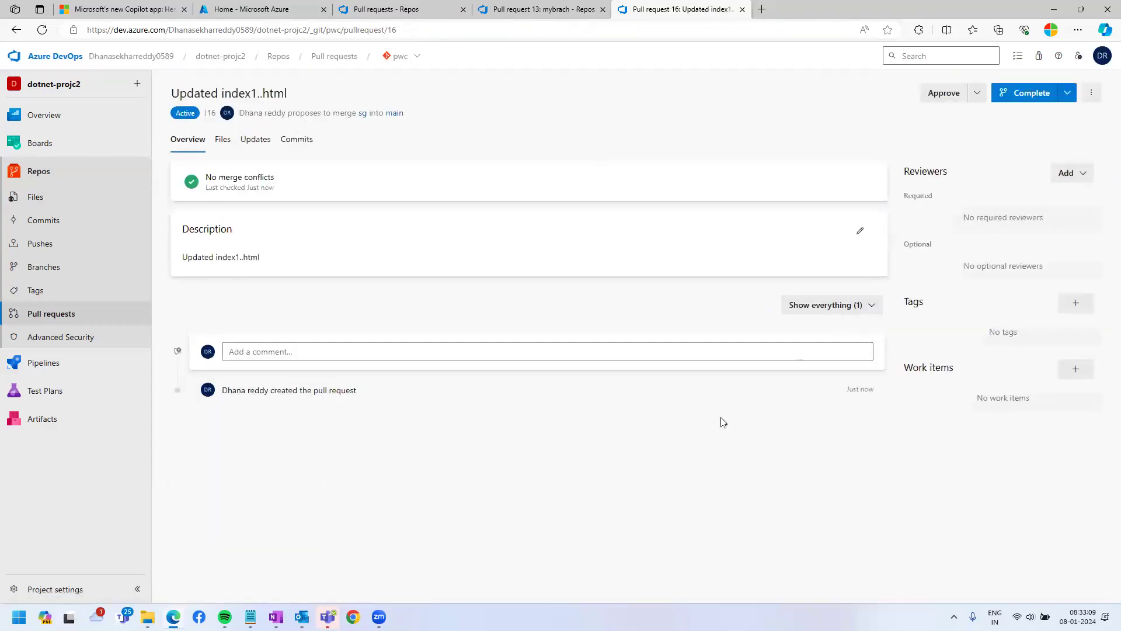
left_click(1013, 96)
left_click(1049, 578)
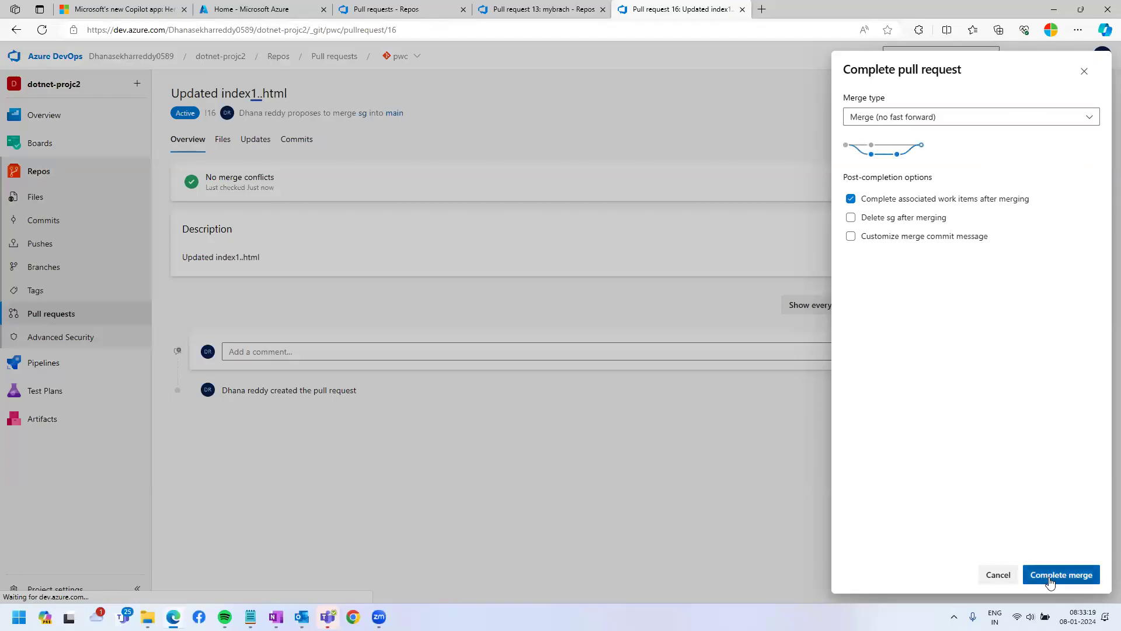
left_click(997, 575)
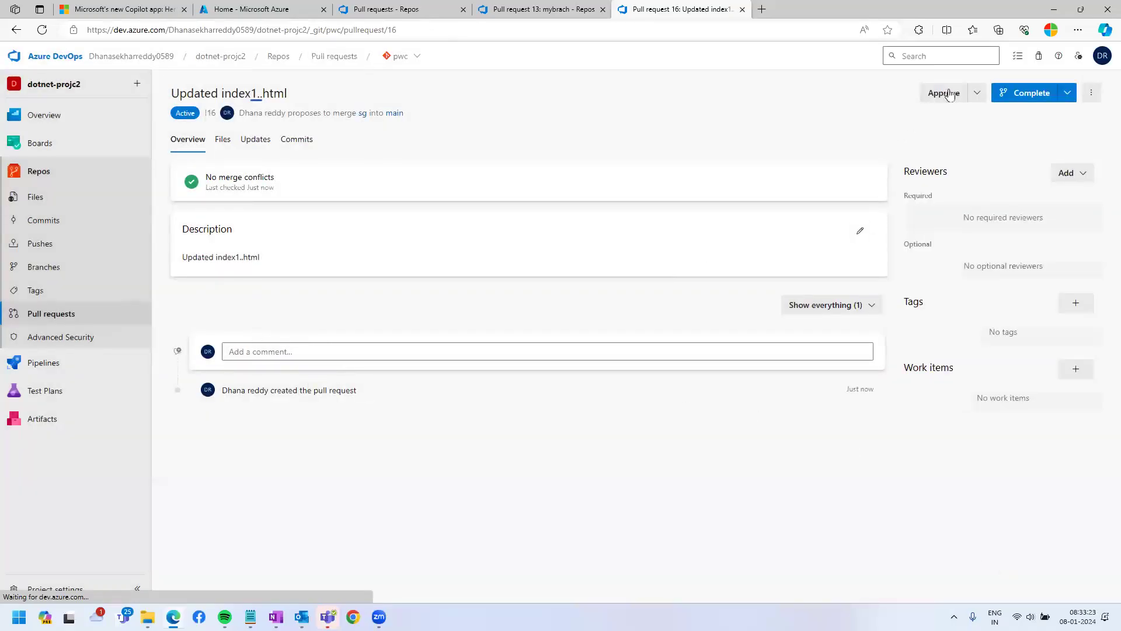
Step: Examine the options for adding optional or required reviewers to the sg pull request
left_click_drag(904, 167, 953, 171)
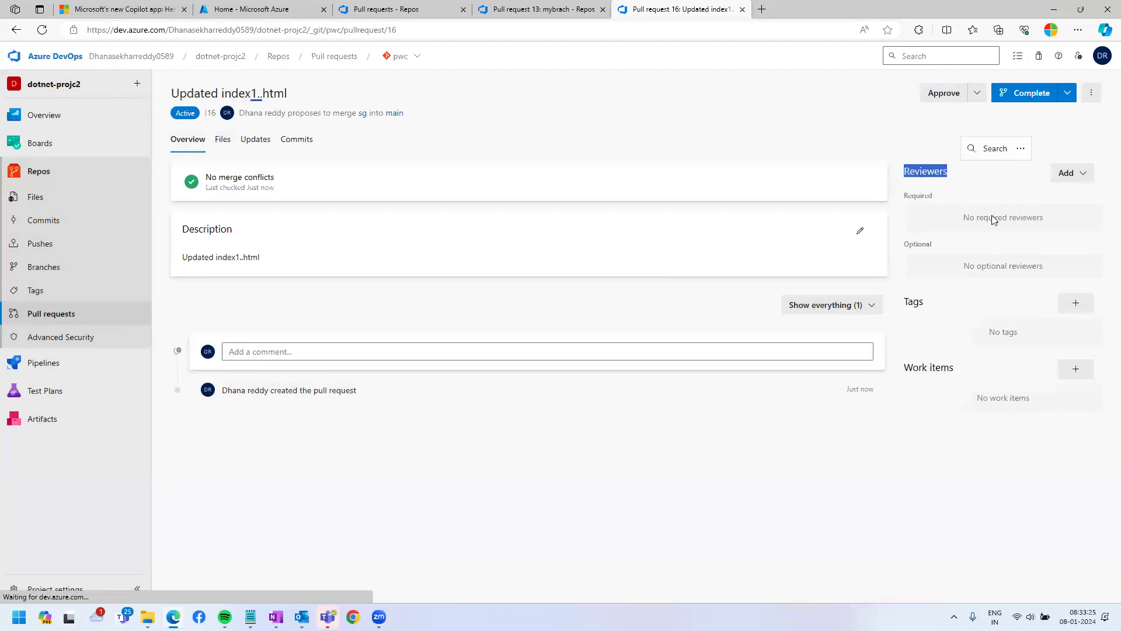
left_click(1082, 172)
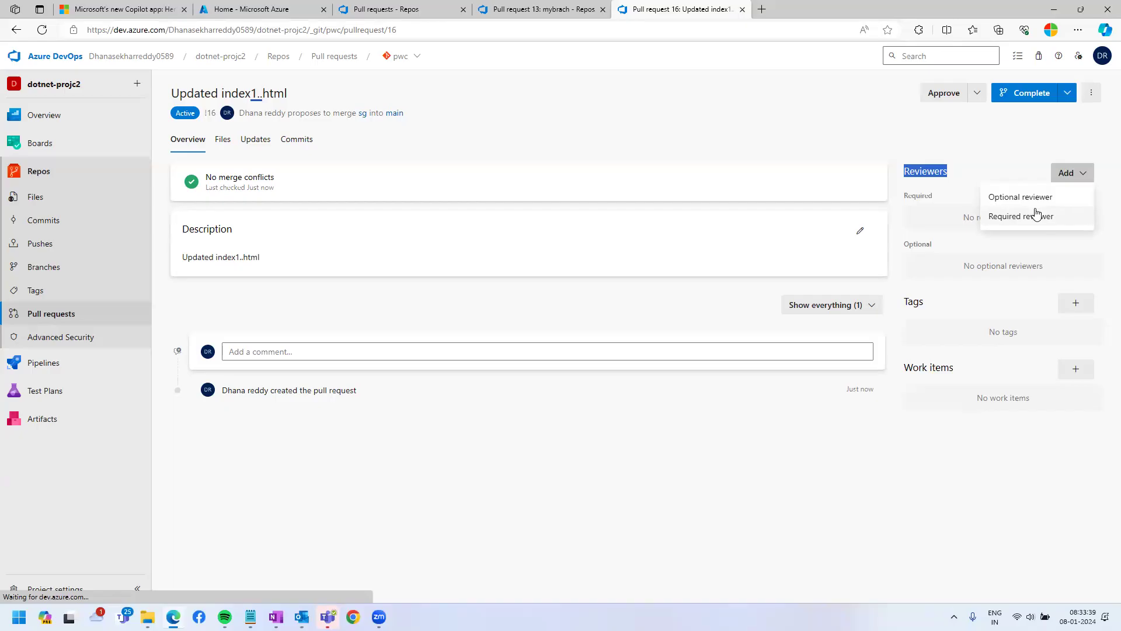
left_click(863, 131)
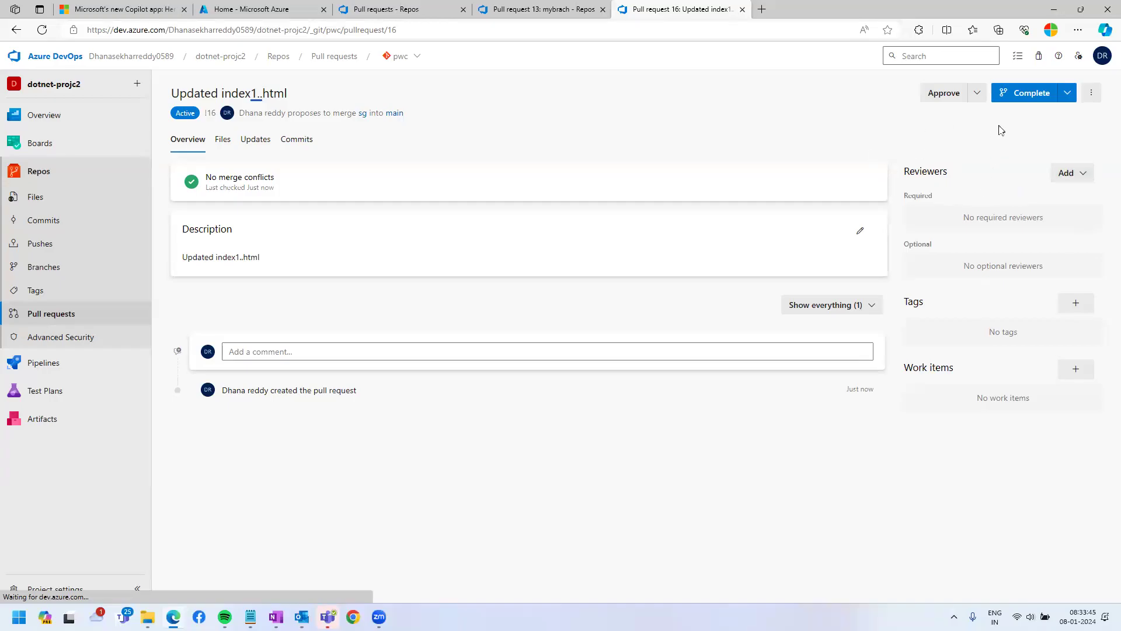
Step: Complete the sg pull request into main with the Merge (no fast forward) type, keeping the sg branch
left_click(1020, 98)
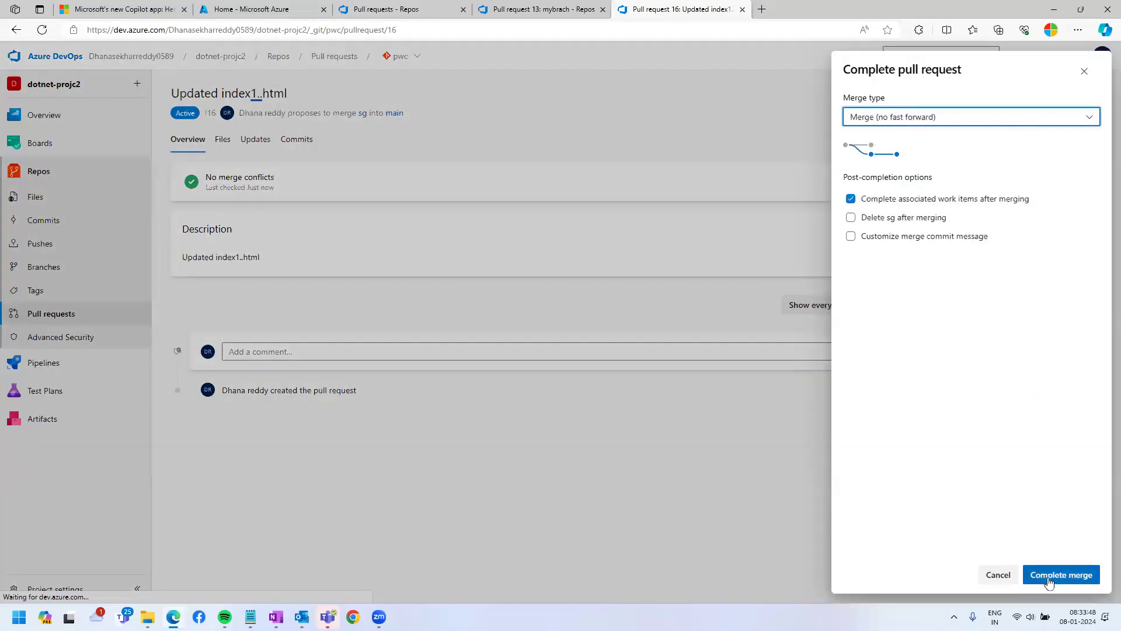
left_click(1057, 575)
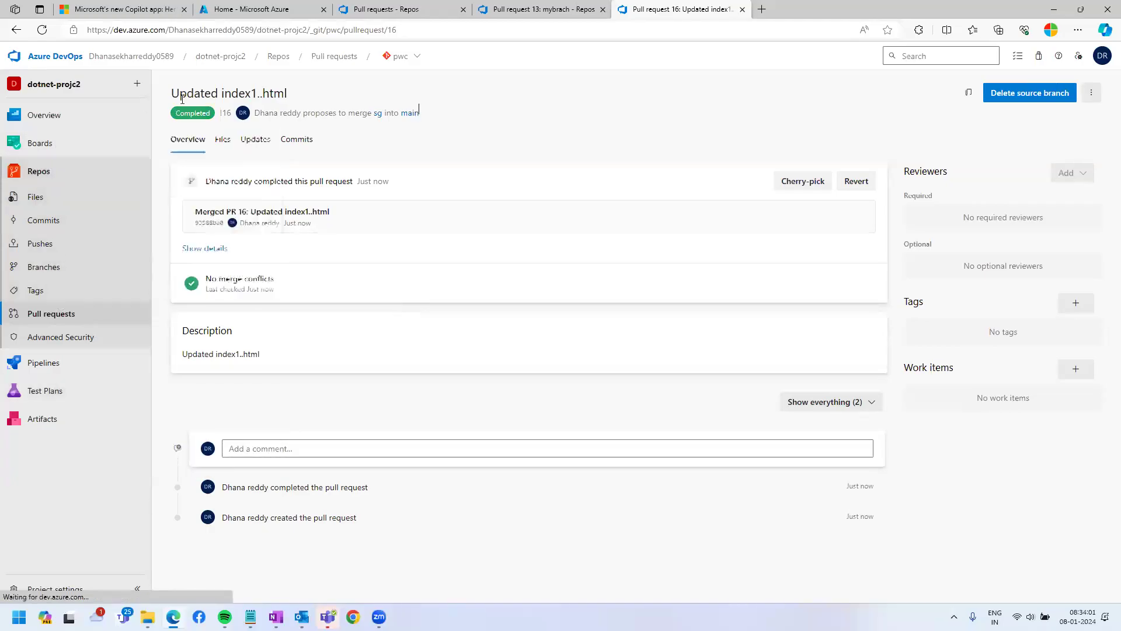
Step: Examine the contents of index1..html on the main branch of the pwc repository
left_click(38, 170)
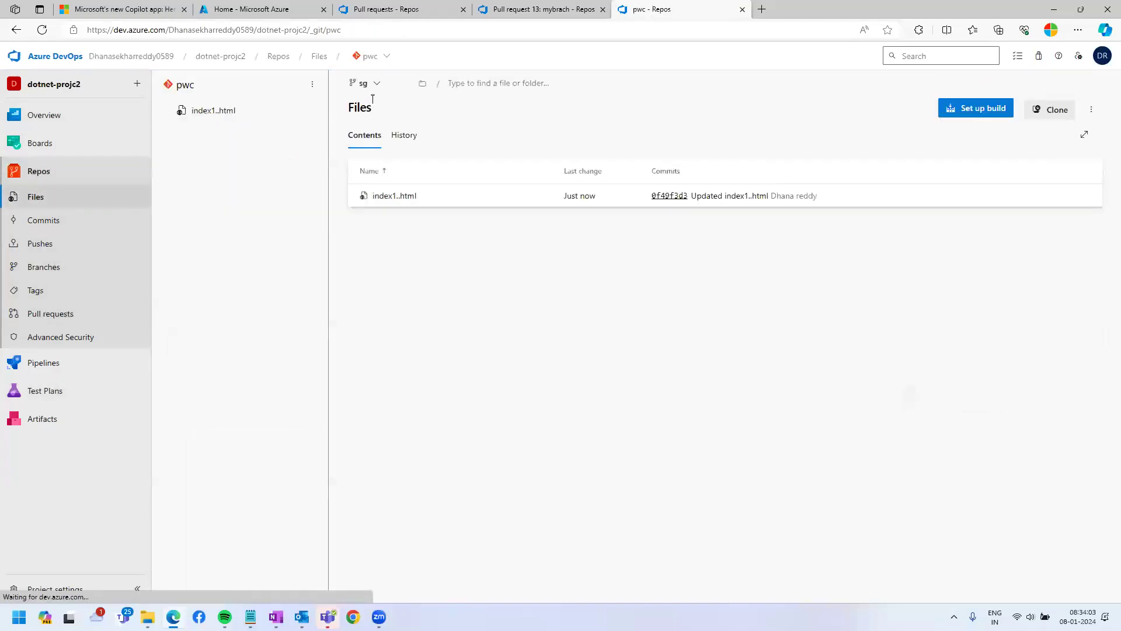
left_click(384, 86)
left_click(381, 152)
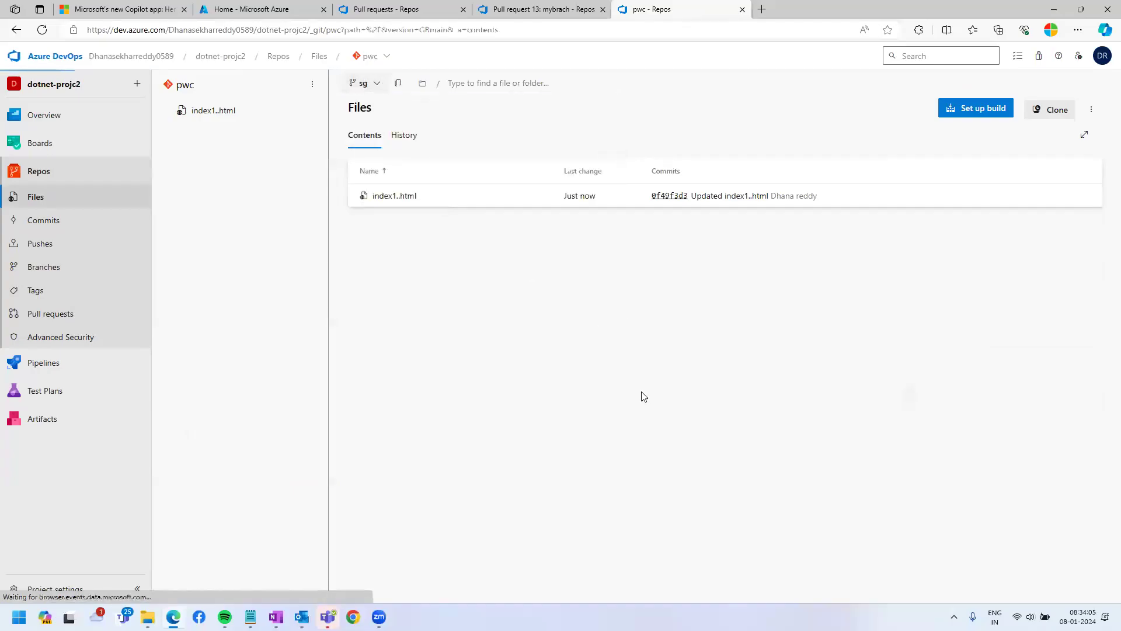
left_click(376, 196)
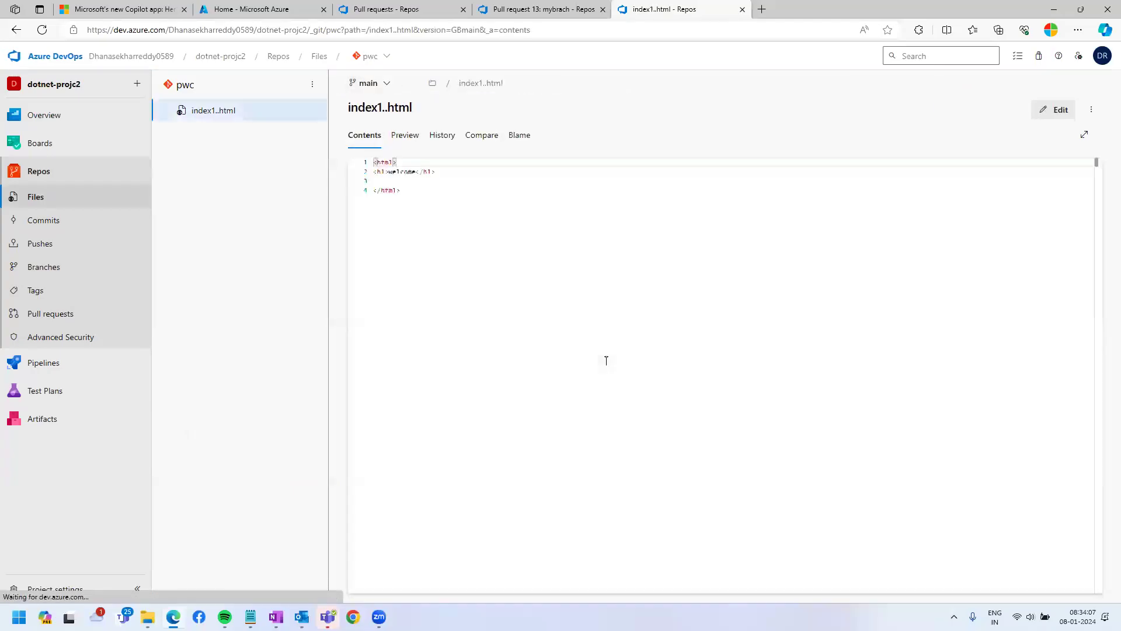
left_click(517, 233)
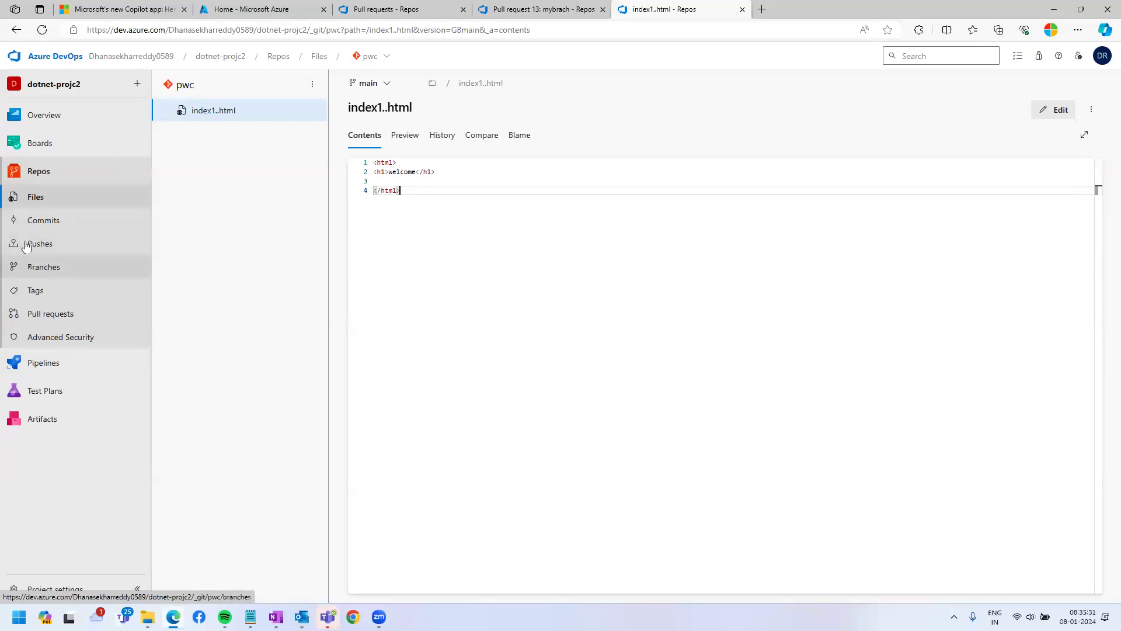
Step: Delete the test branch from the pwc repository
left_click(45, 268)
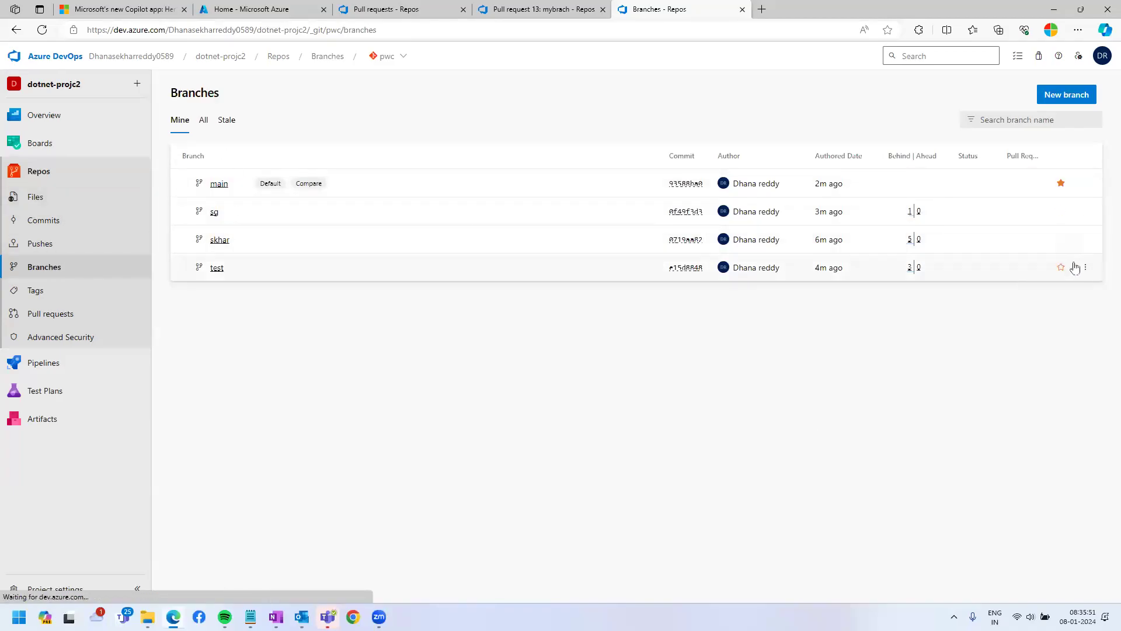
left_click(1085, 268)
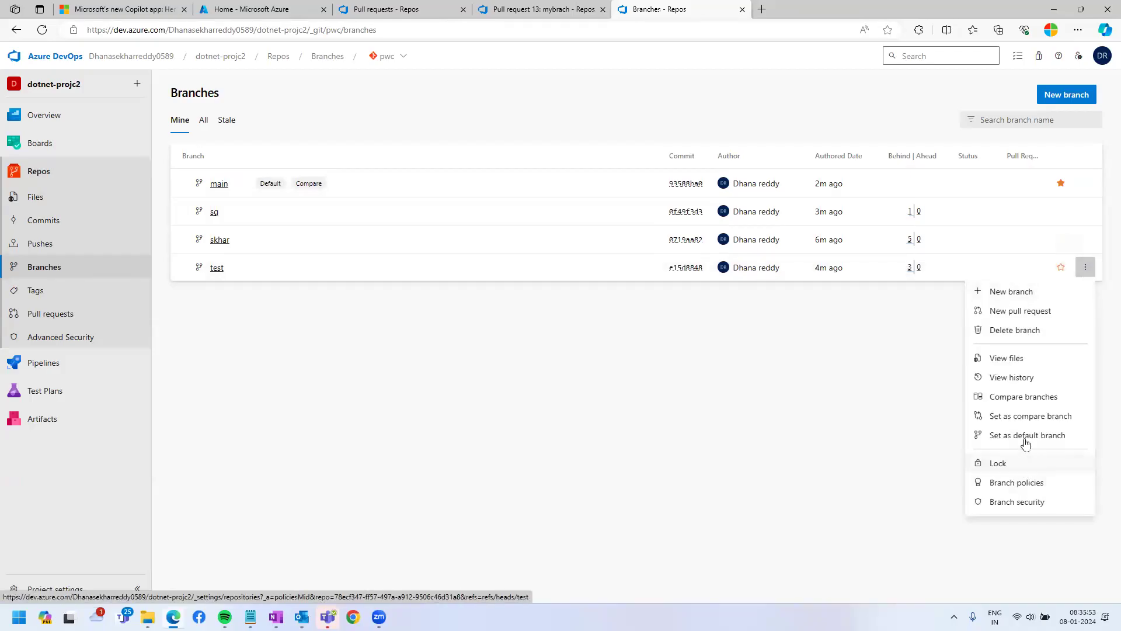
left_click(1022, 331)
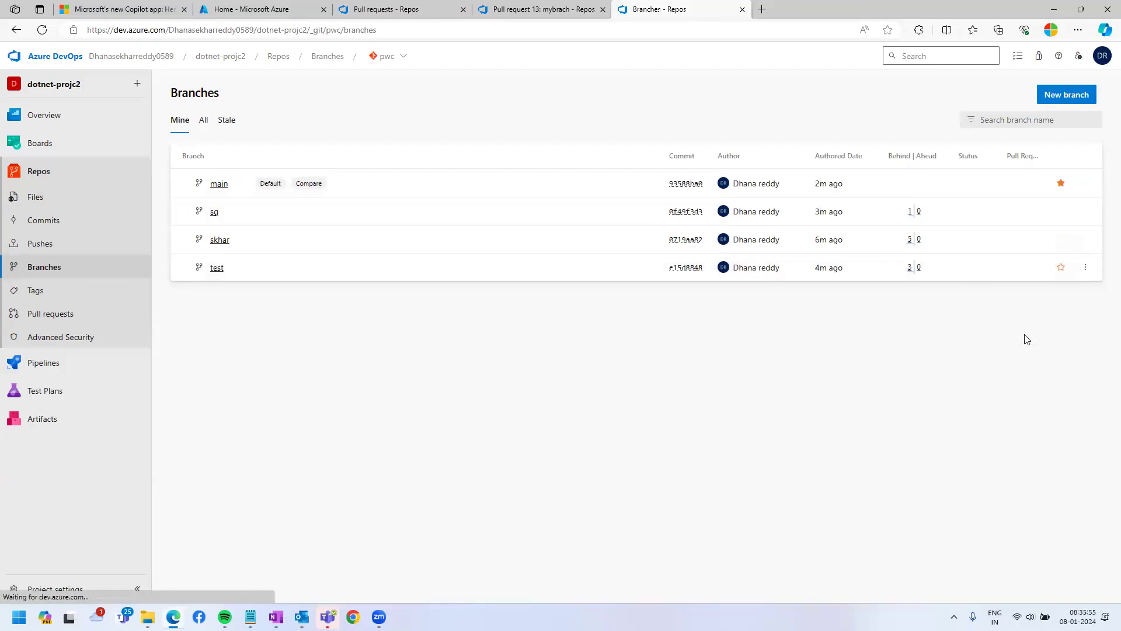
left_click(670, 355)
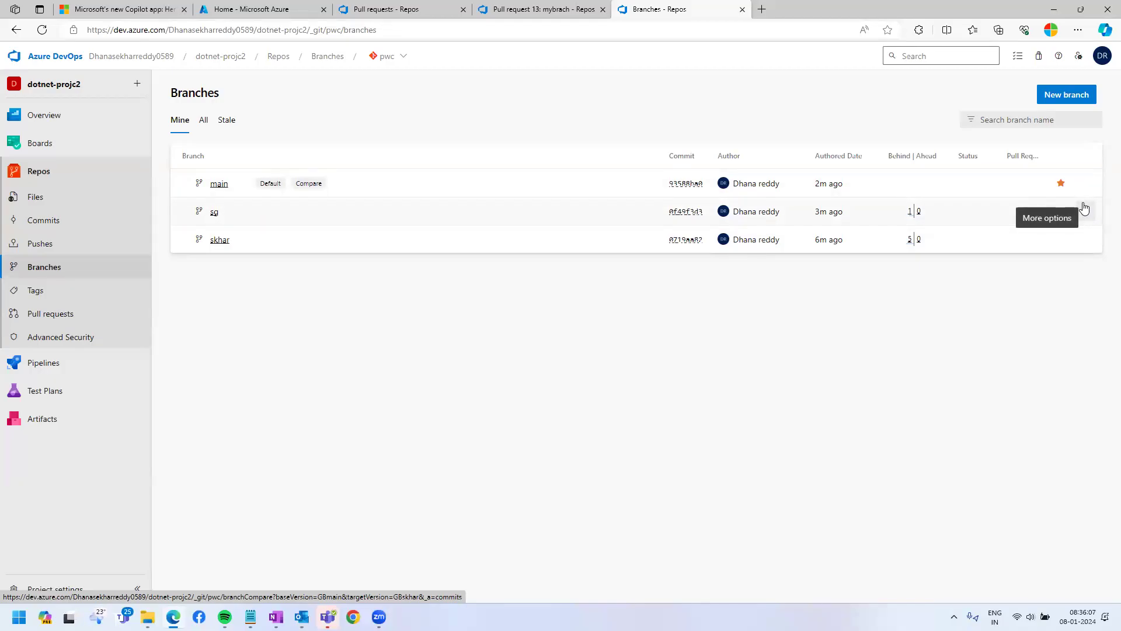
Step: Delete the sg and skhar branches from the pwc repository
left_click(1085, 211)
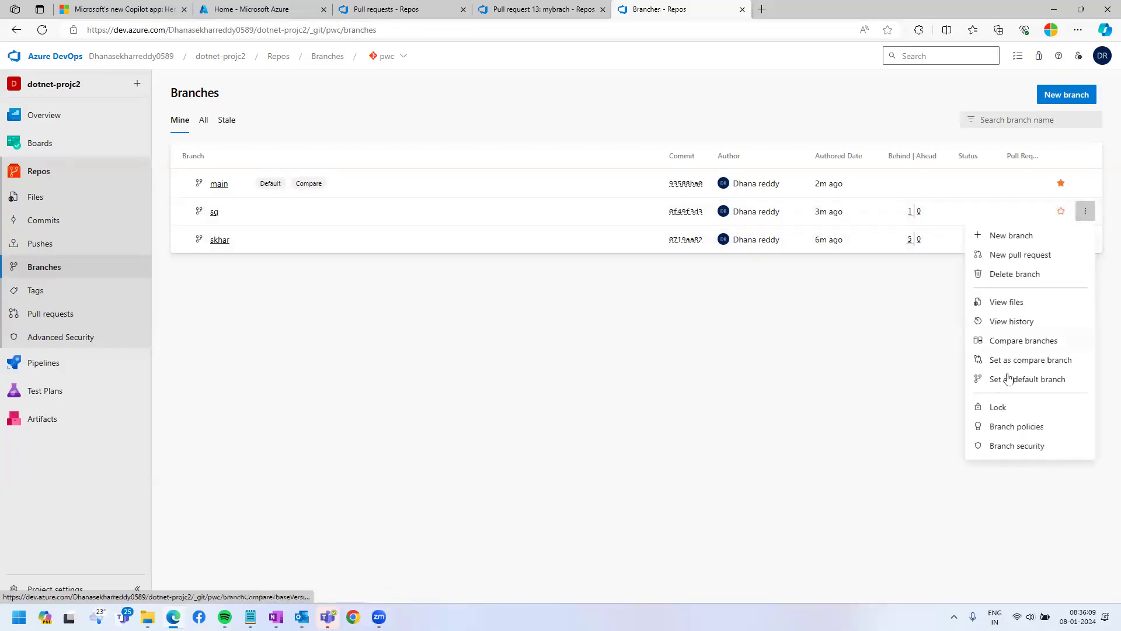
left_click(1019, 274)
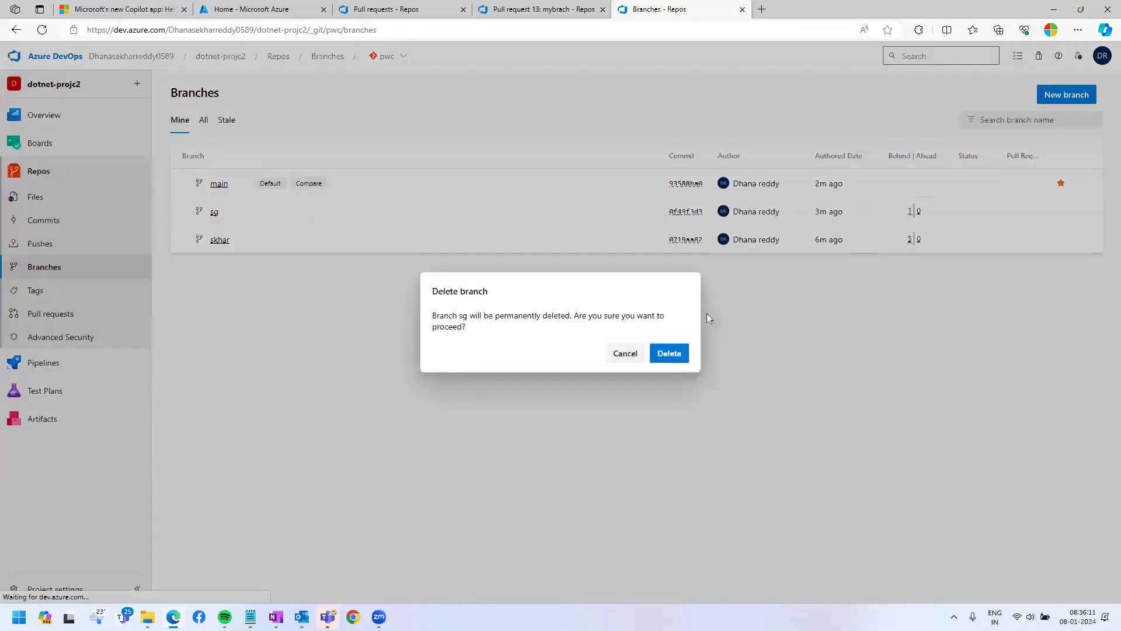
left_click(664, 352)
left_click(1084, 211)
left_click(1019, 274)
left_click(669, 353)
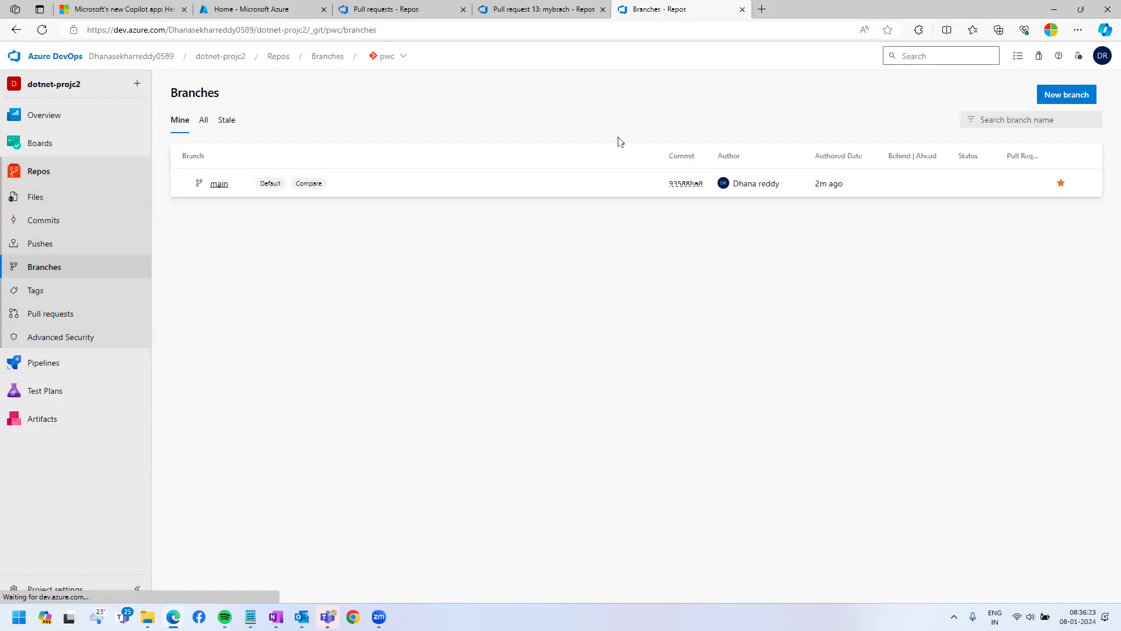
Step: Check which branches remain in the pwc repository, in both the file view and the branch list
left_click(38, 143)
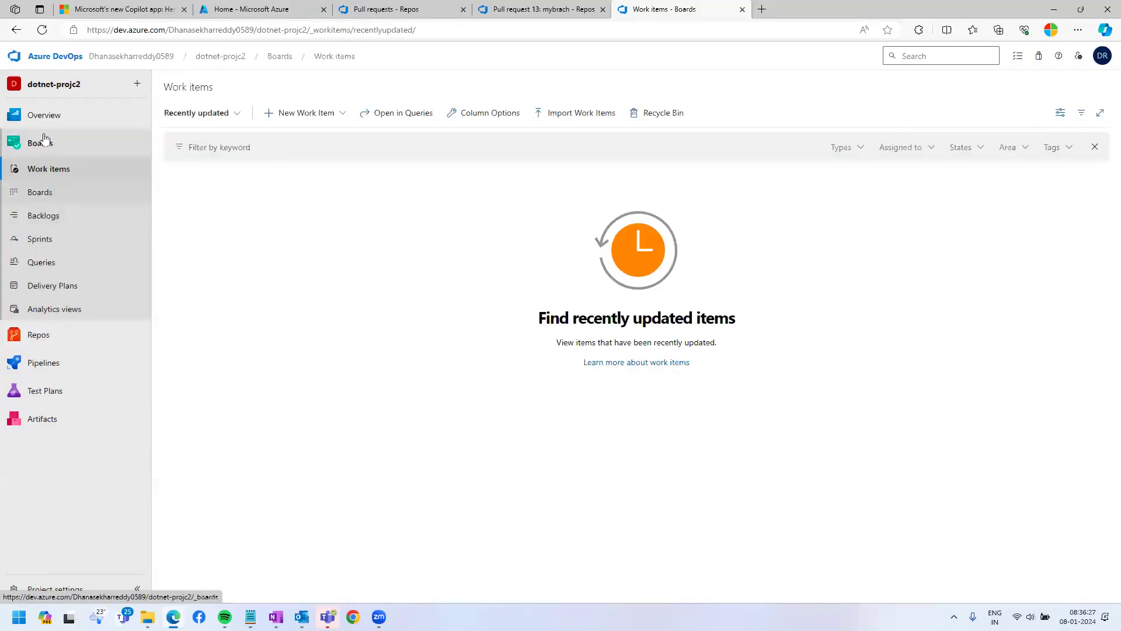
left_click(38, 334)
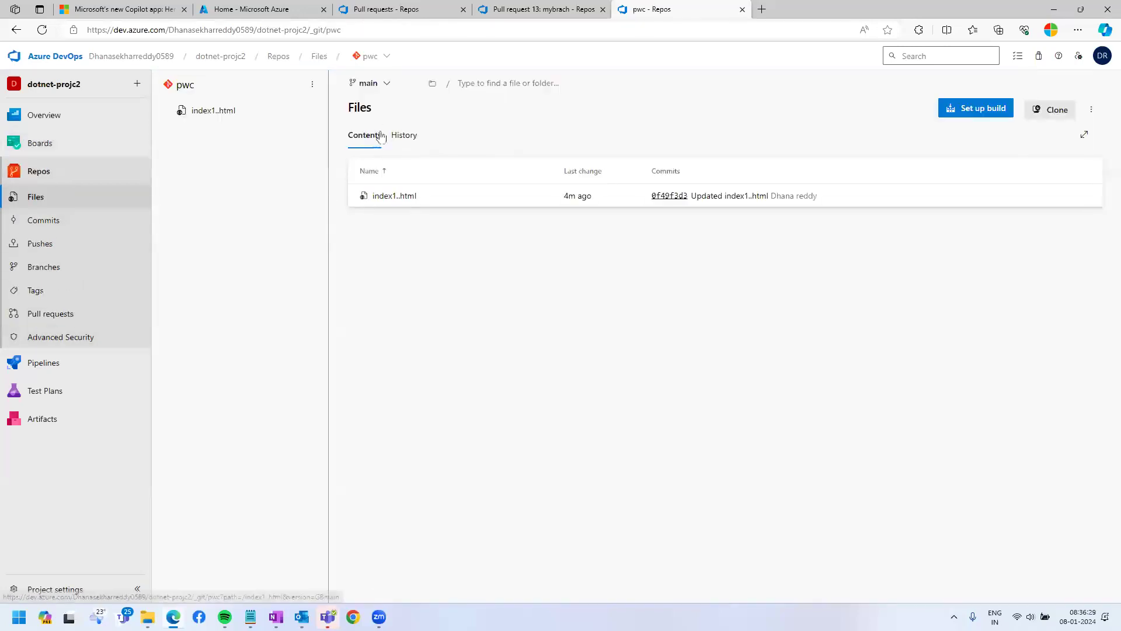
left_click(386, 87)
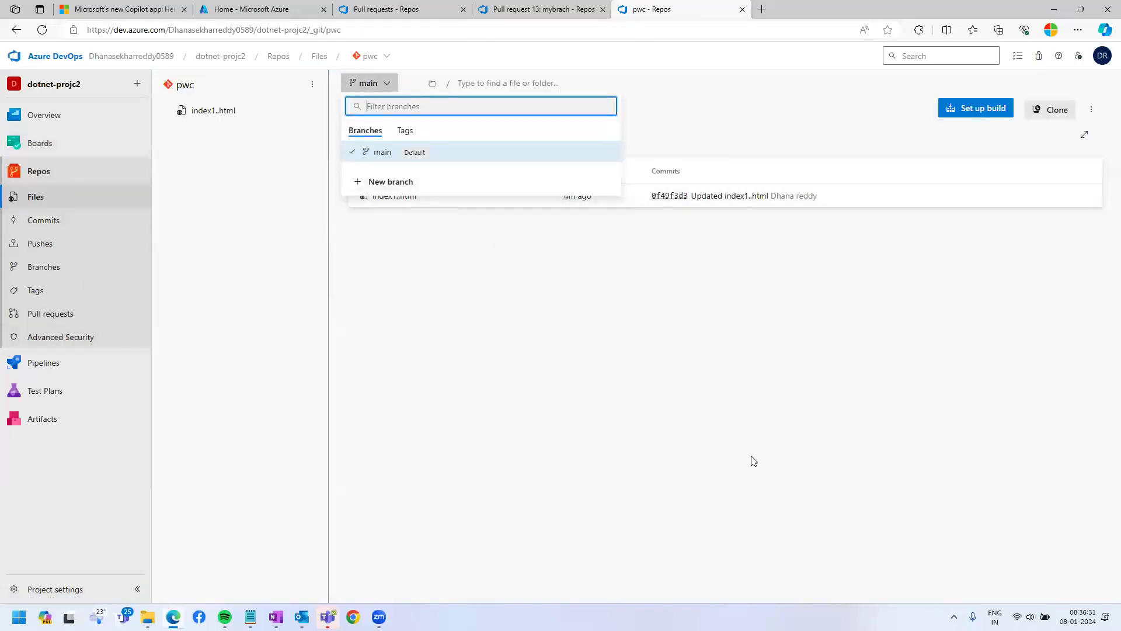
left_click(869, 425)
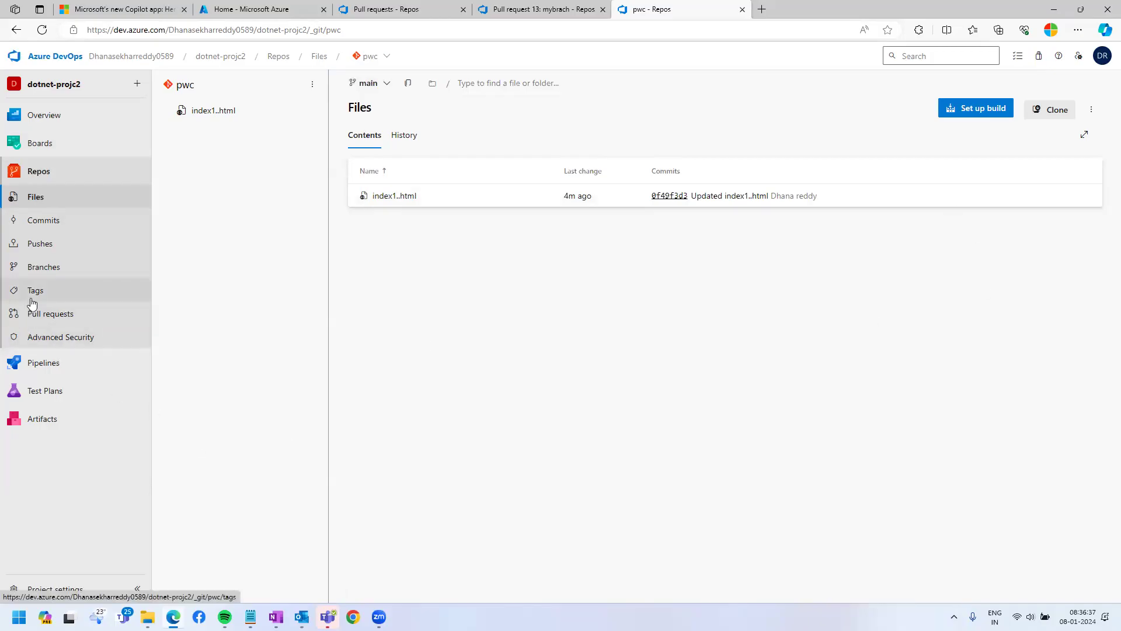
mouse_move(43, 363)
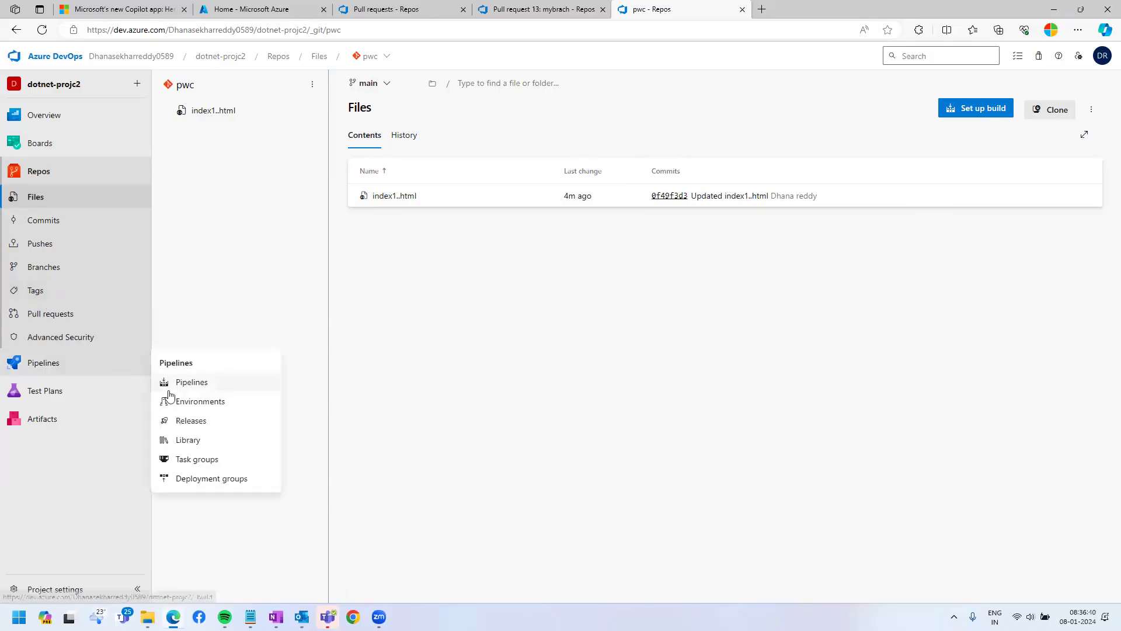
left_click(46, 274)
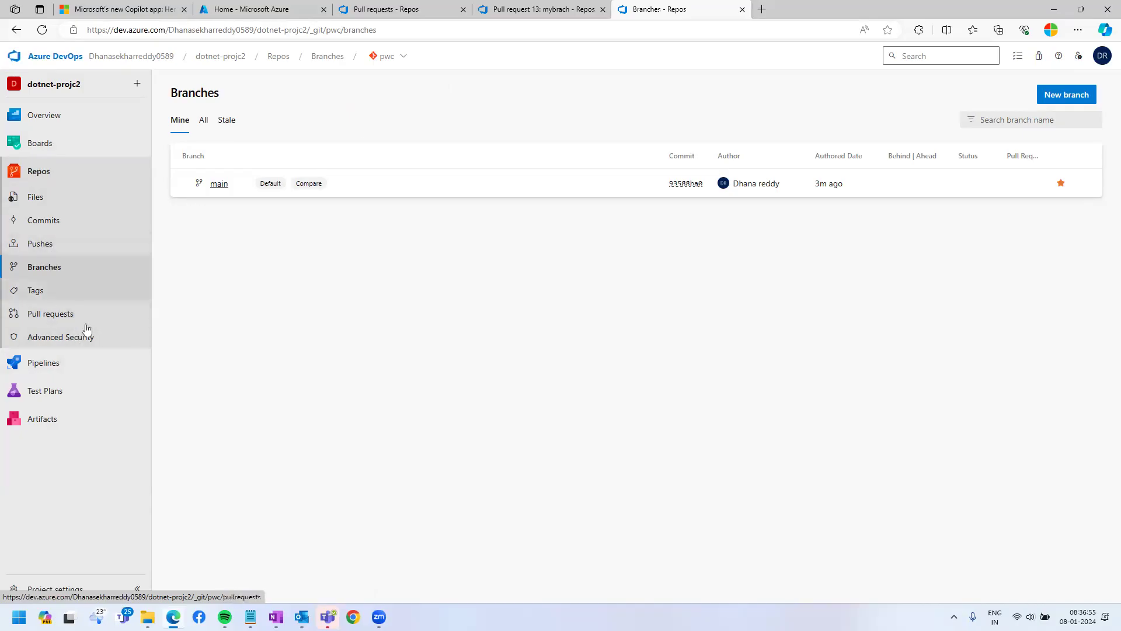
left_click(67, 313)
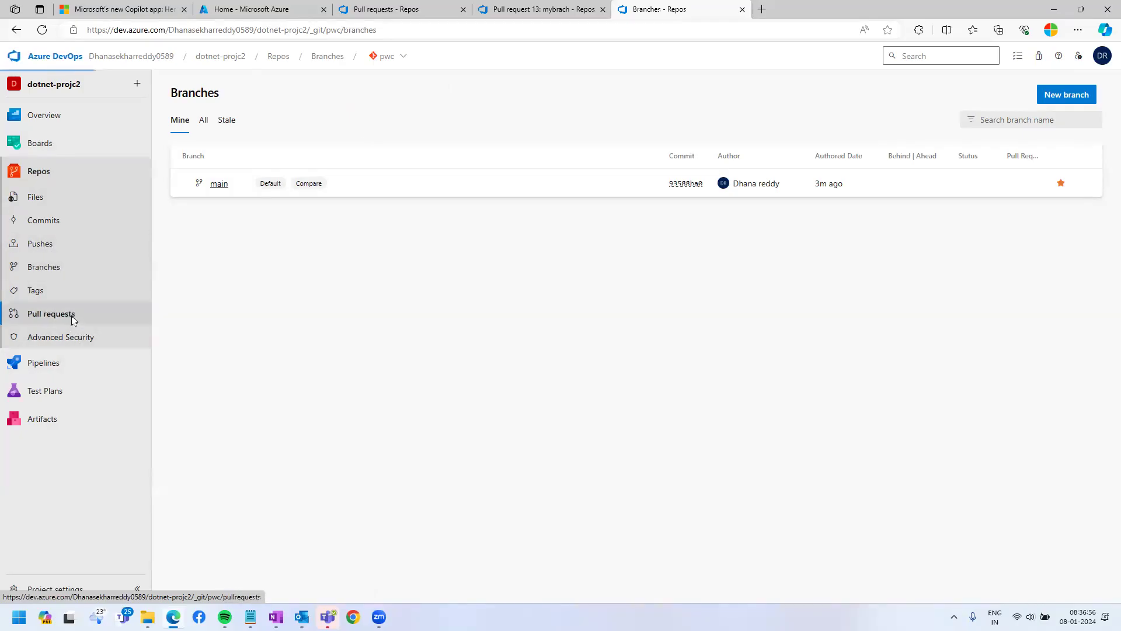
left_click(61, 261)
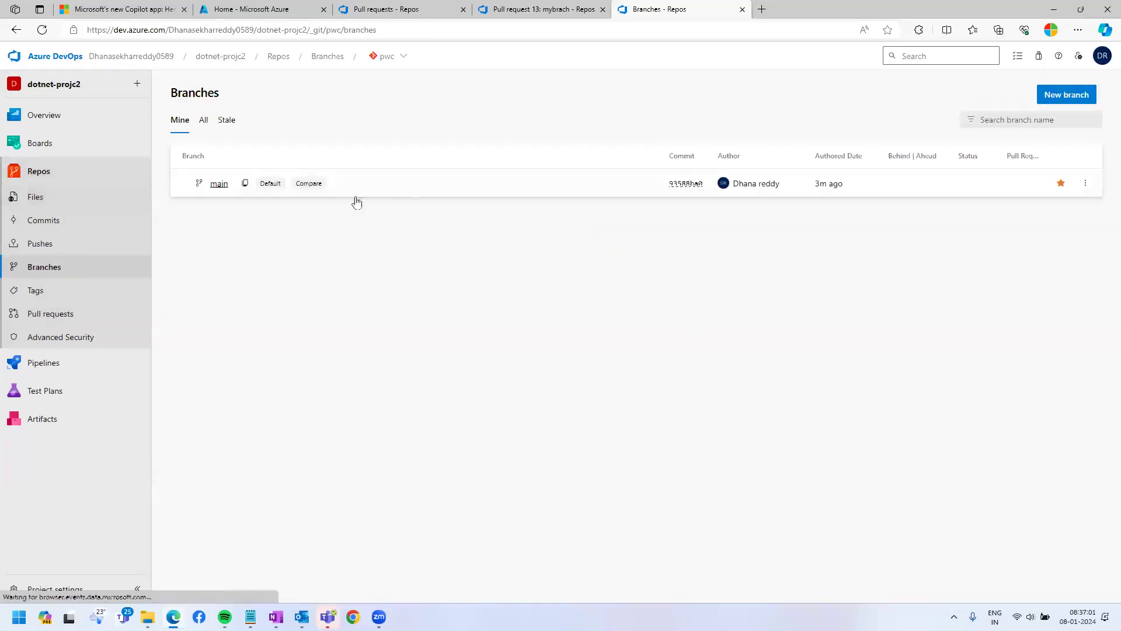
Step: Return to the organization's projects overview, close the Azure DevOps and Azure portal pages, and open a blank browser tab
left_click(47, 60)
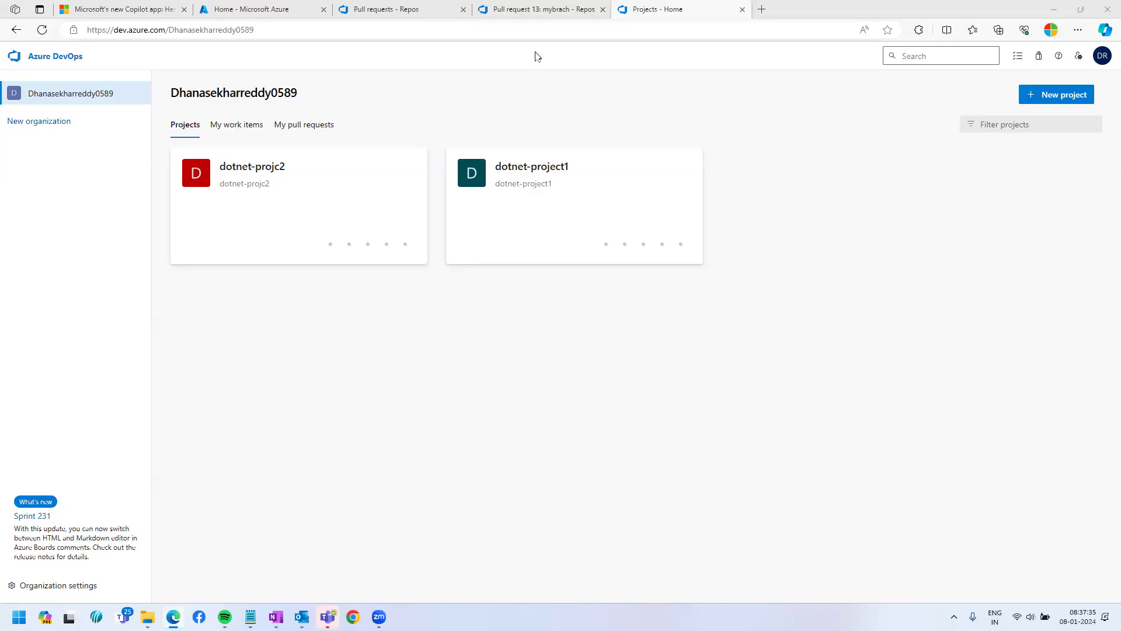
left_click(552, 9)
middle_click(551, 9)
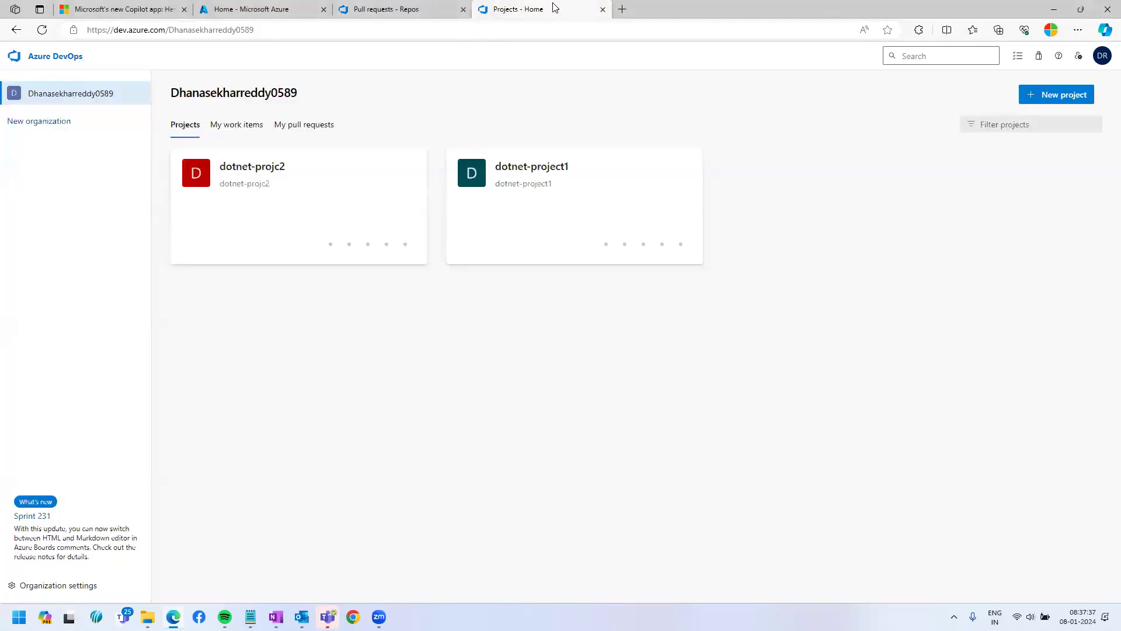
key("ctrl+w")
left_click(263, 9)
middle_click(397, 8)
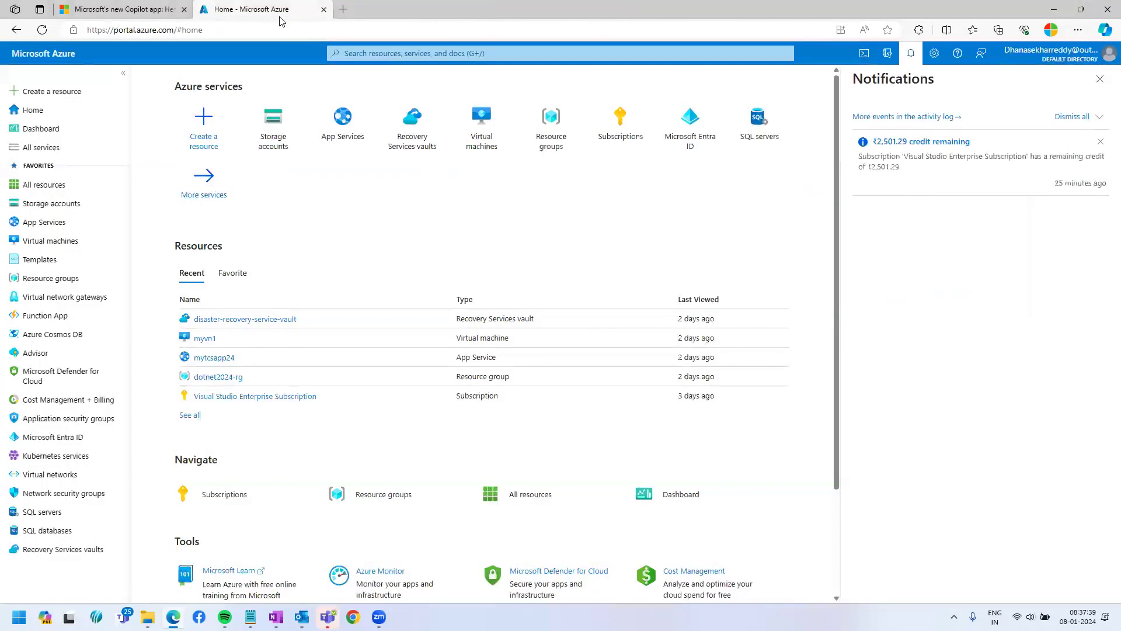
middle_click(257, 8)
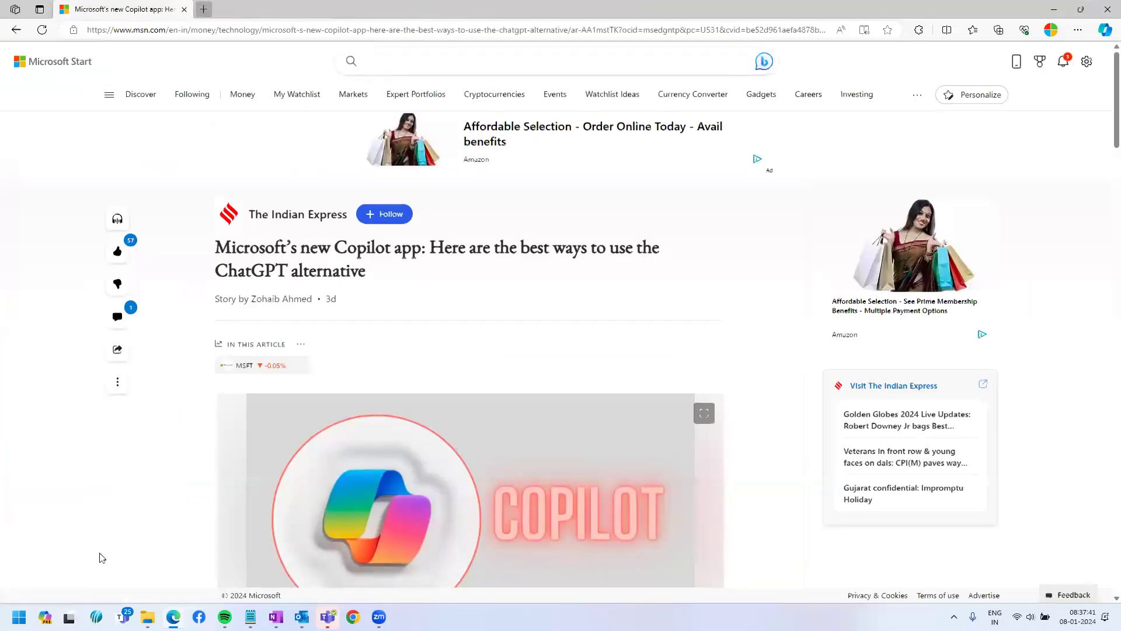
key("ctrl+t")
Step: Open Notepad and enter the text "dockr"
key("super")
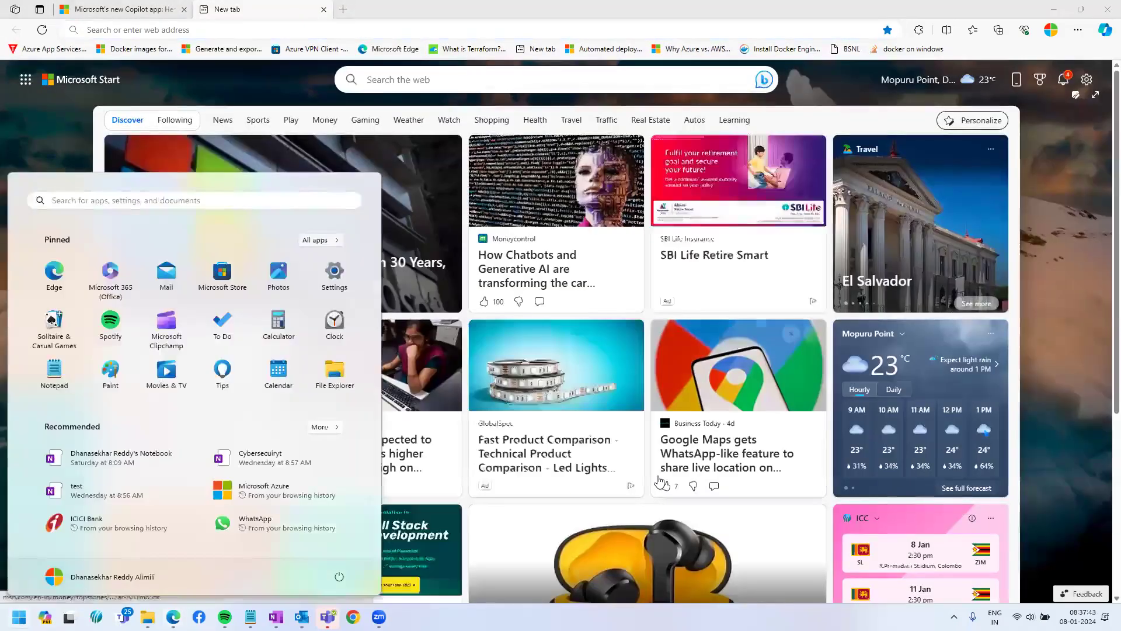
type("nopa")
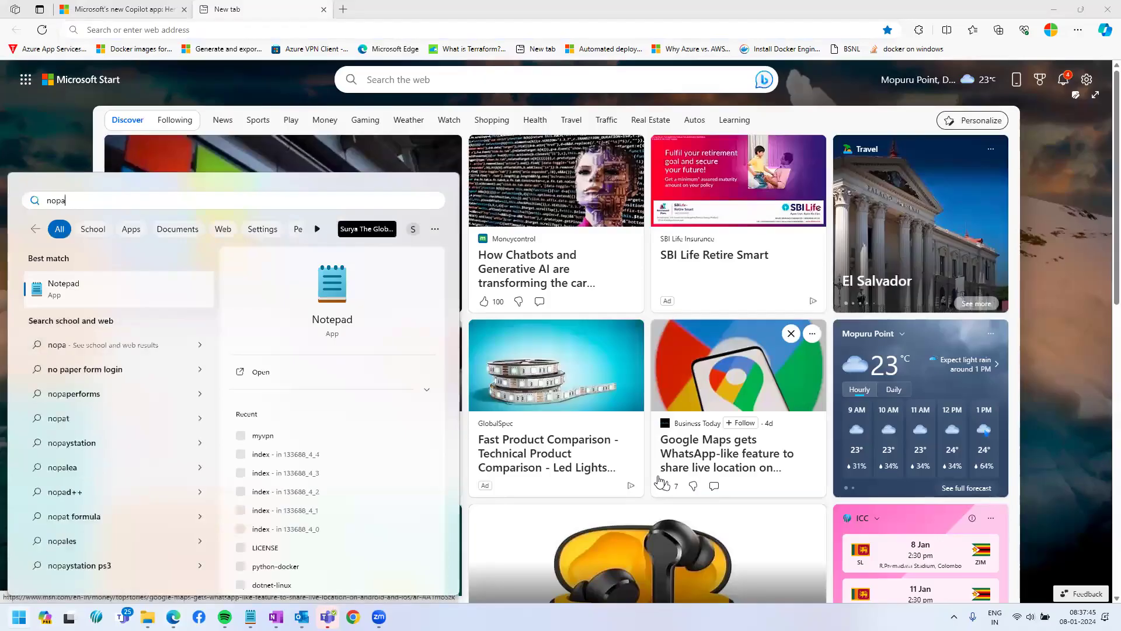
key("BackSpace")
key("BackSpace")
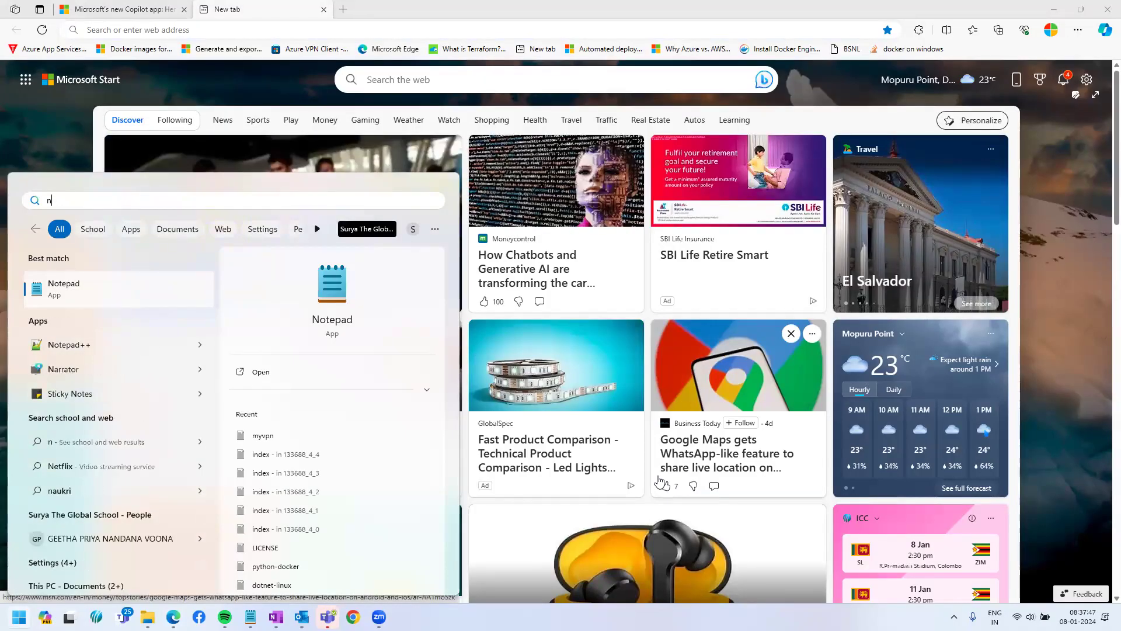
type("otepad")
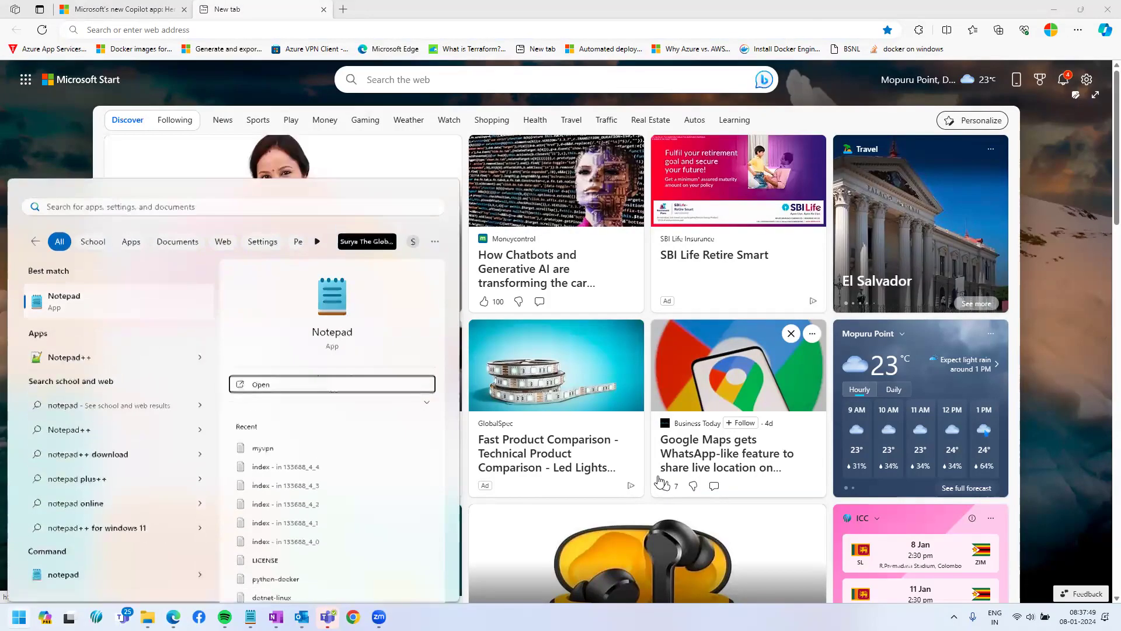
key("Return")
type("dockr")
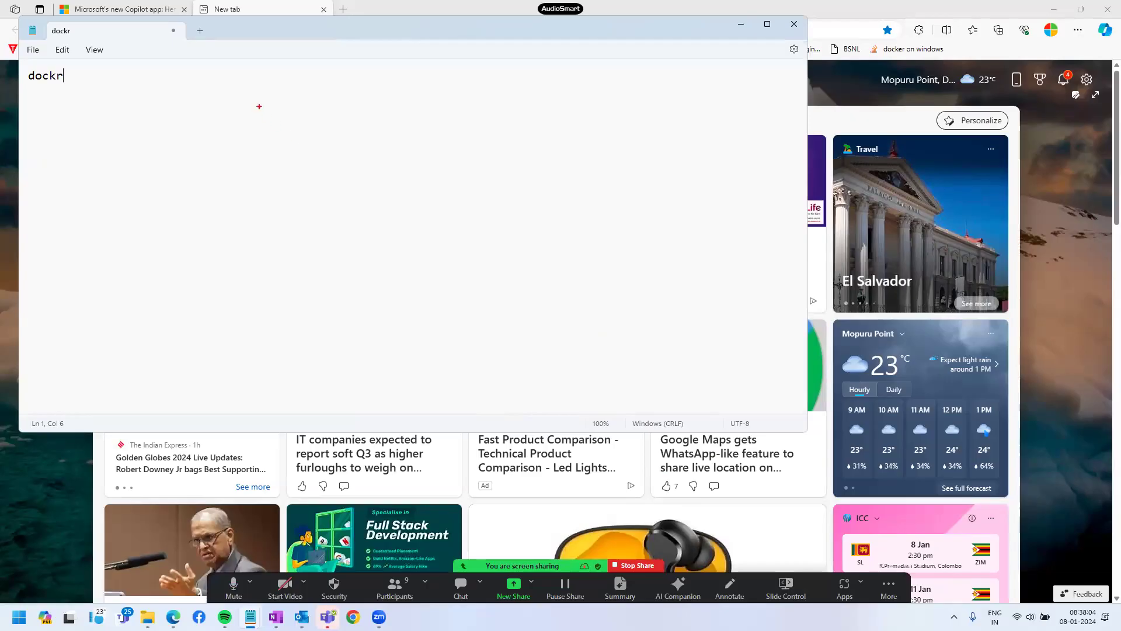
Step: Annotate the shared screen with three large rectangles in a row and curves linking each to its neighbour
left_click_drag(127, 149, 280, 318)
left_click_drag(394, 147, 598, 315)
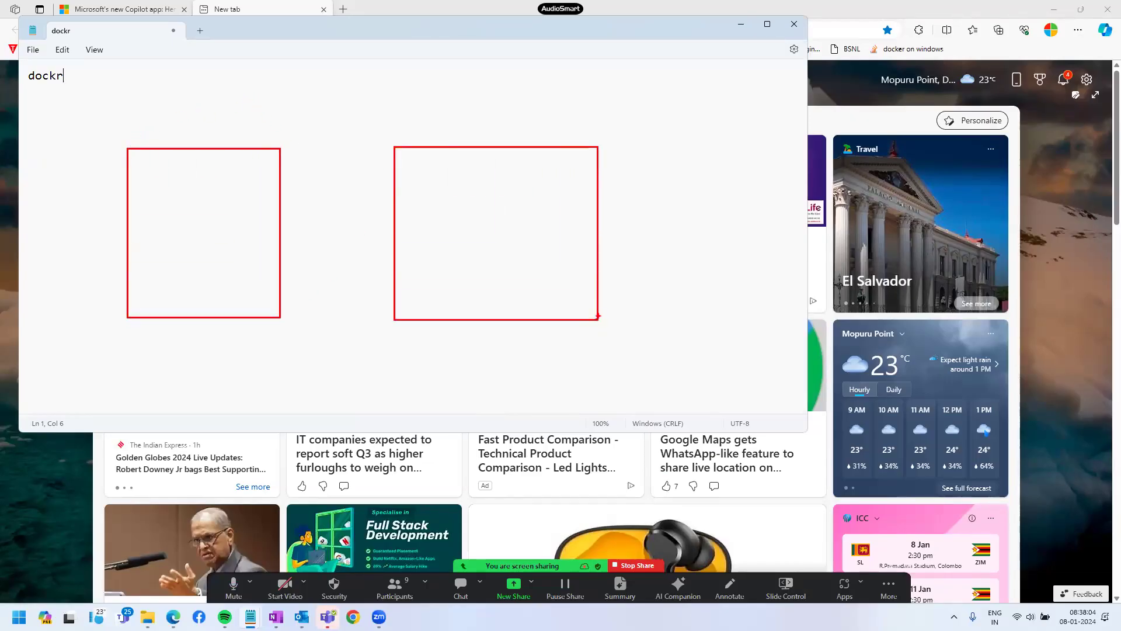
mouse_move(704, 138)
left_mouse_down()
mouse_move(964, 312)
mouse_move(962, 333)
mouse_move(946, 332)
left_mouse_up()
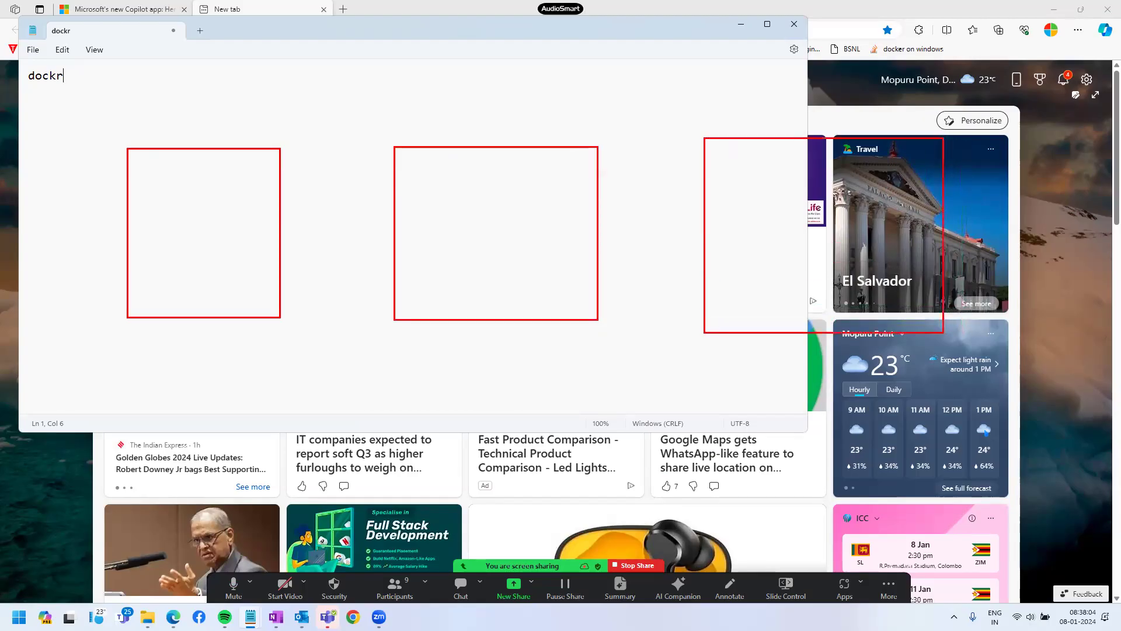
mouse_move(197, 135)
left_mouse_down()
mouse_move(300, 82)
mouse_move(502, 143)
mouse_move(770, 139)
left_mouse_up()
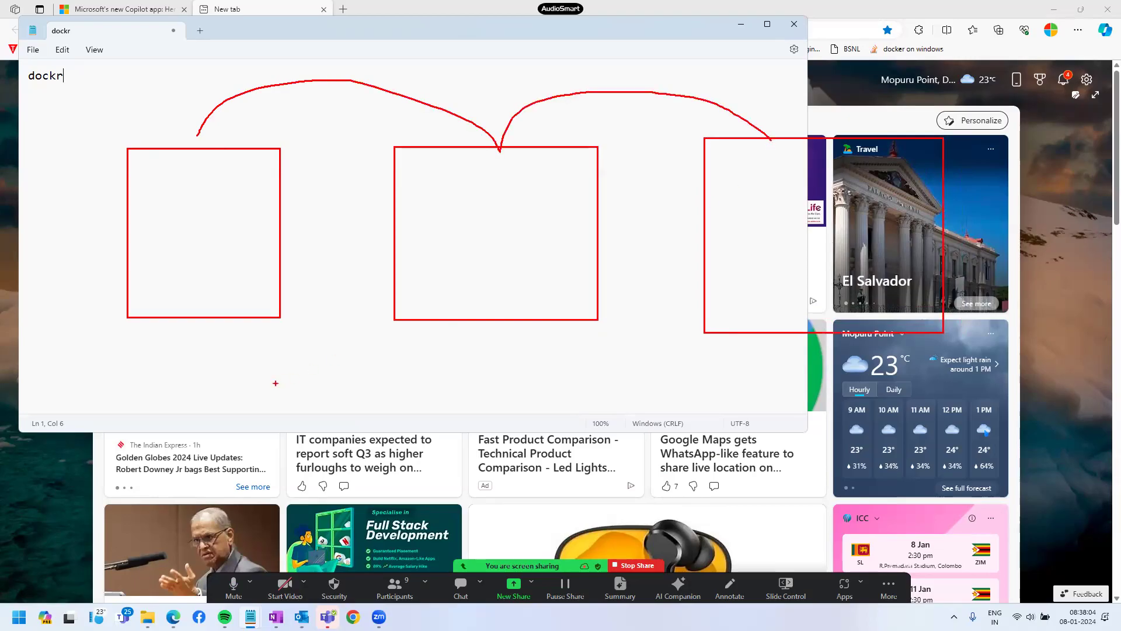
Step: Draw a stand and a small base box beneath each of the three rectangles
left_click_drag(180, 320, 227, 368)
mouse_move(477, 322)
left_mouse_down()
mouse_move(478, 356)
mouse_move(537, 388)
left_mouse_up()
mouse_move(803, 330)
left_mouse_down()
mouse_move(804, 365)
mouse_move(852, 398)
left_mouse_up()
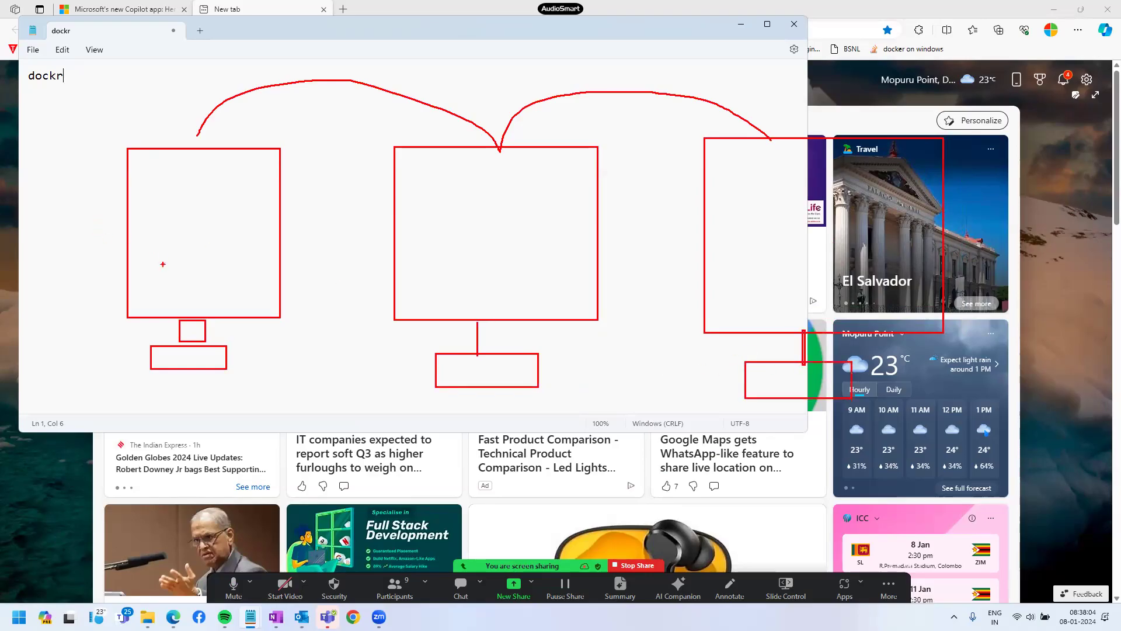
Step: Scribble freehand marks inside each of the three rectangles
left_click_drag(137, 244, 139, 259)
mouse_move(149, 254)
left_mouse_down()
mouse_move(151, 241)
mouse_move(312, 279)
left_mouse_up()
left_click_drag(463, 225, 562, 227)
mouse_move(737, 228)
left_mouse_down()
mouse_move(825, 203)
mouse_move(798, 200)
mouse_move(847, 204)
mouse_move(871, 236)
mouse_move(781, 216)
left_mouse_up()
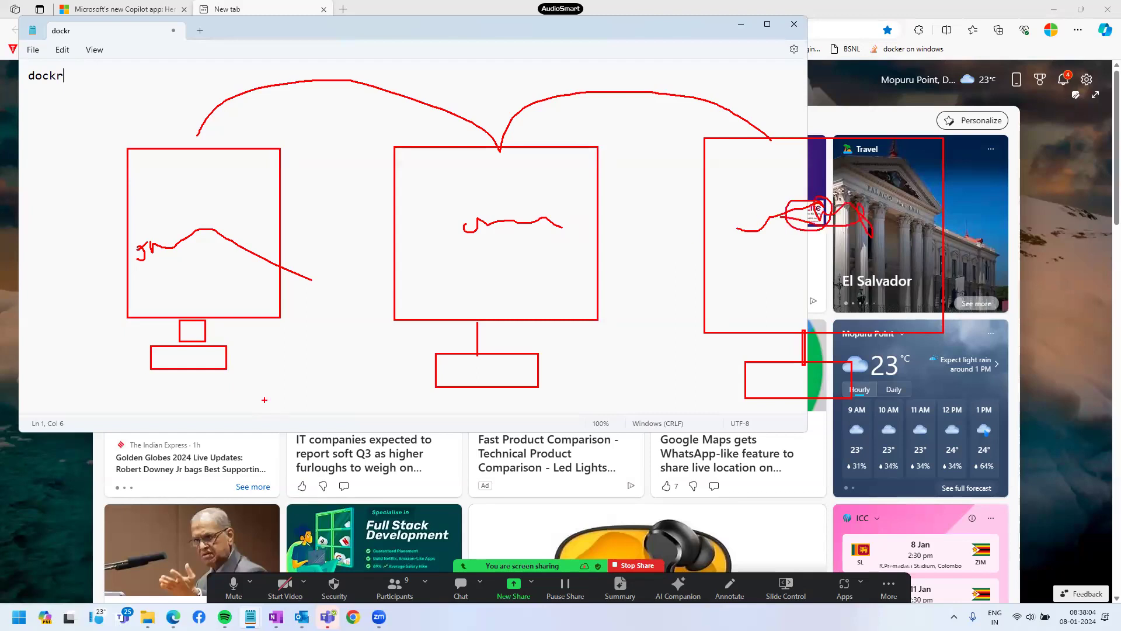
Step: Add short curved strokes between the three rectangles and a second long pair of arcs spanning all of them
left_click_drag(284, 222, 342, 151)
left_click_drag(371, 151, 461, 111)
left_click_drag(514, 137, 595, 110)
left_click_drag(680, 160, 764, 150)
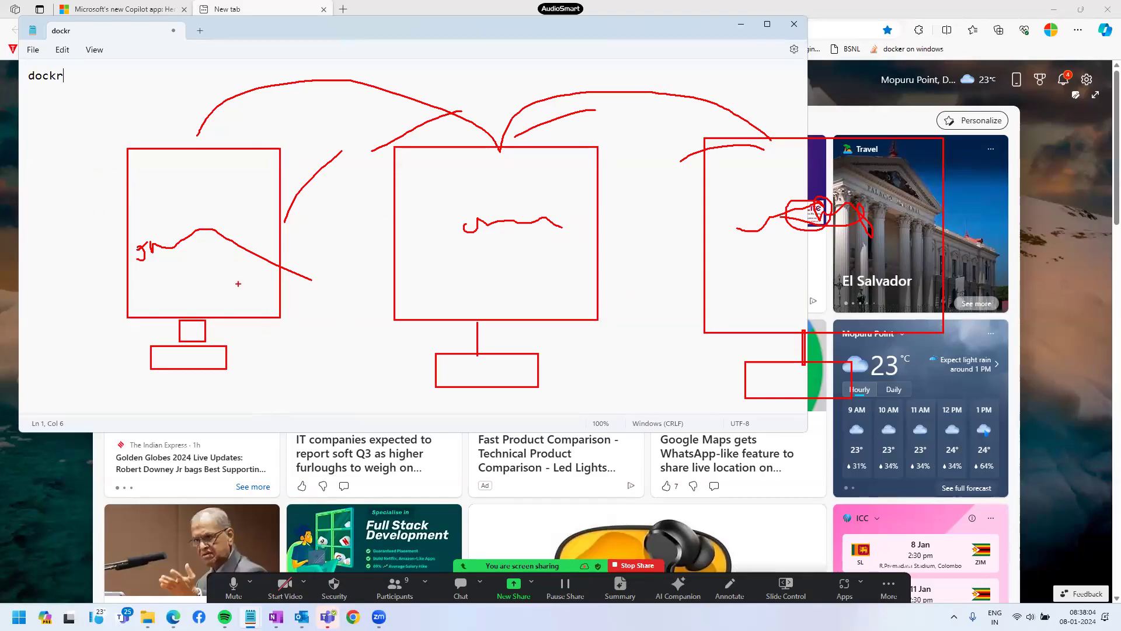
mouse_move(129, 231)
left_mouse_down()
mouse_move(144, 183)
mouse_move(487, 139)
mouse_move(748, 137)
mouse_move(808, 166)
left_mouse_up()
Step: Handwrite a mark in the first rectangle, draw a curve across the middle one with a circled note below, and add strokes above
mouse_move(190, 268)
left_mouse_down()
mouse_move(183, 280)
mouse_move(193, 294)
left_mouse_up()
mouse_move(387, 257)
left_mouse_down()
mouse_move(622, 278)
mouse_move(659, 300)
left_mouse_up()
mouse_move(511, 337)
left_mouse_down()
mouse_move(530, 365)
mouse_move(562, 325)
mouse_move(518, 302)
left_mouse_up()
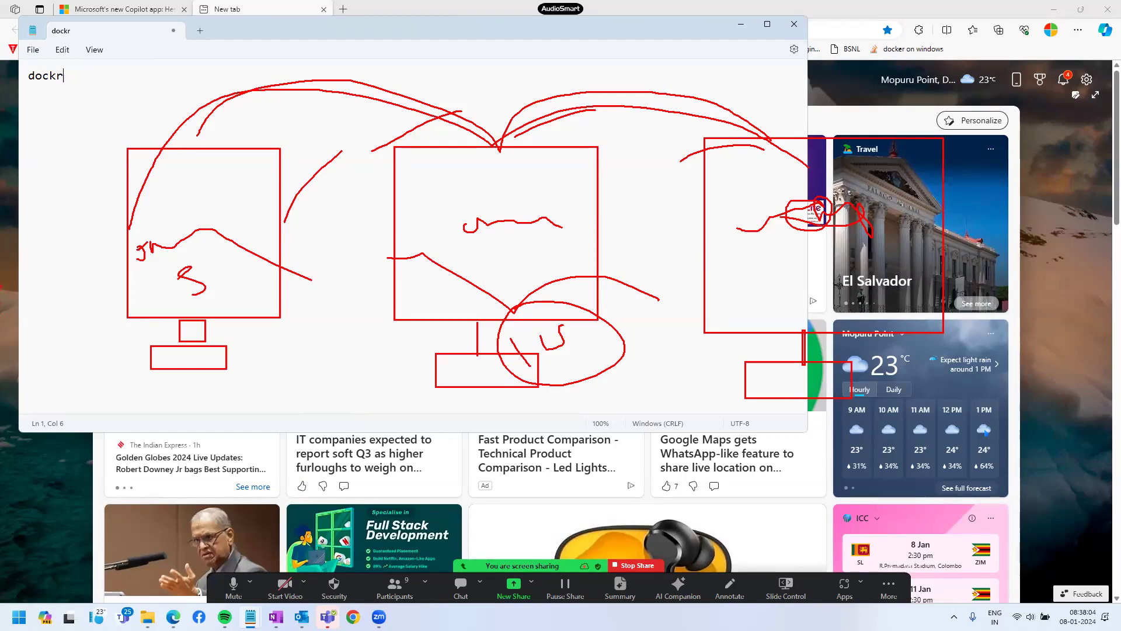
left_click_drag(451, 152, 458, 66)
mouse_move(446, 76)
left_mouse_down()
mouse_move(458, 65)
mouse_move(468, 80)
left_mouse_up()
mouse_move(489, 52)
left_mouse_down()
mouse_move(491, 75)
mouse_move(535, 45)
mouse_move(528, 36)
mouse_move(908, 155)
left_mouse_up()
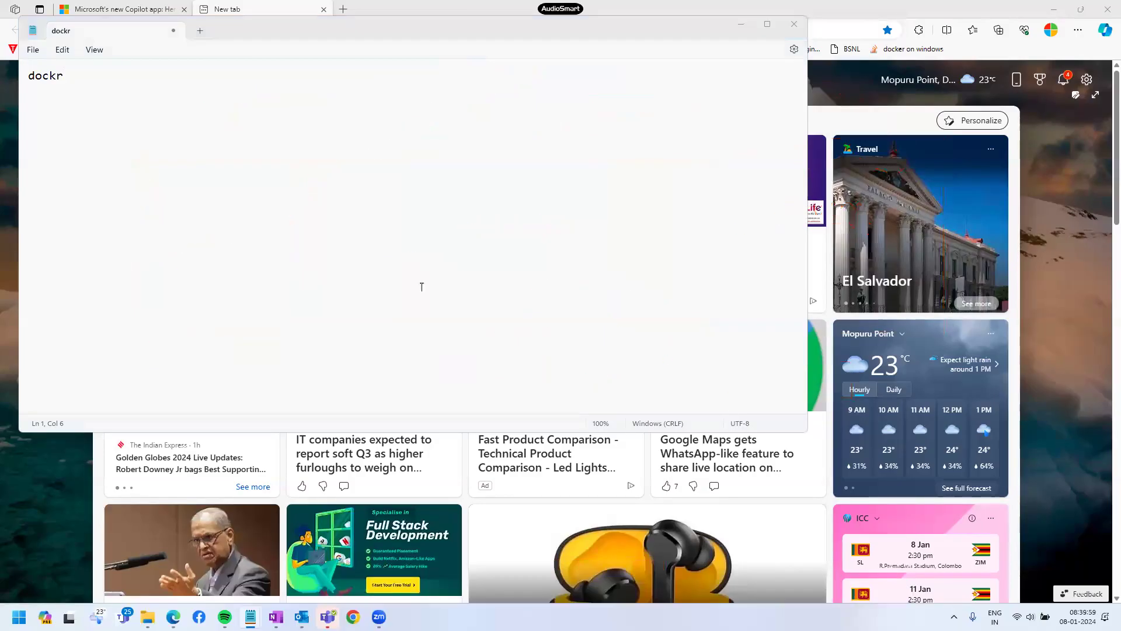
left_click(158, 92)
key("ctrl+a")
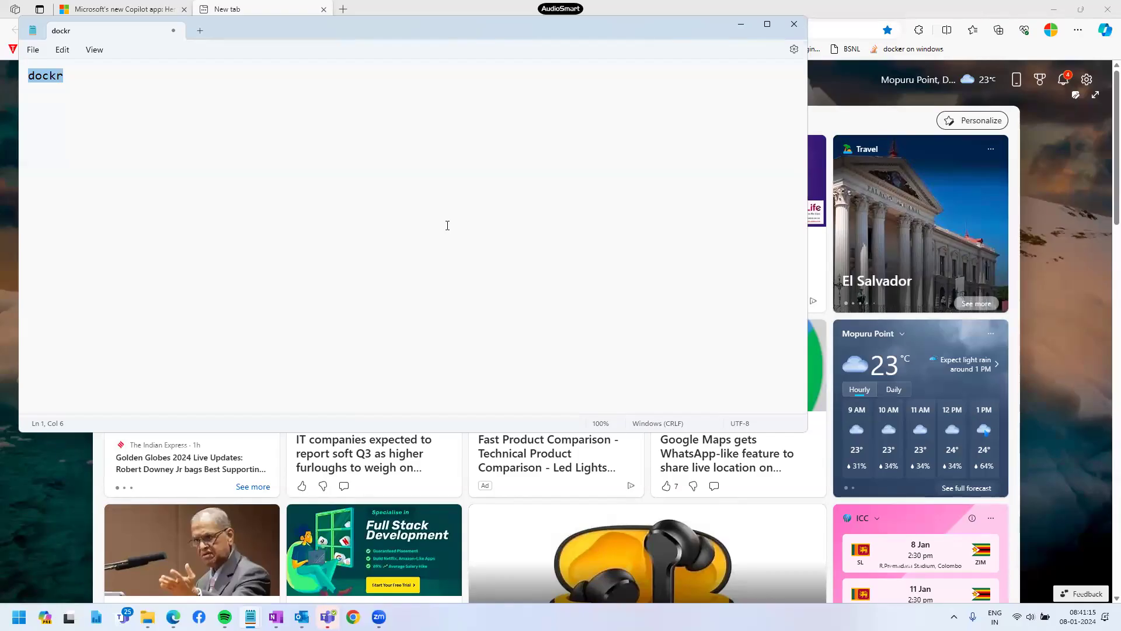
Step: Switch to the browser, load docs.docker.com and open its Get started overview page
left_click(23, 570)
right_click(22, 570)
left_click(235, 29)
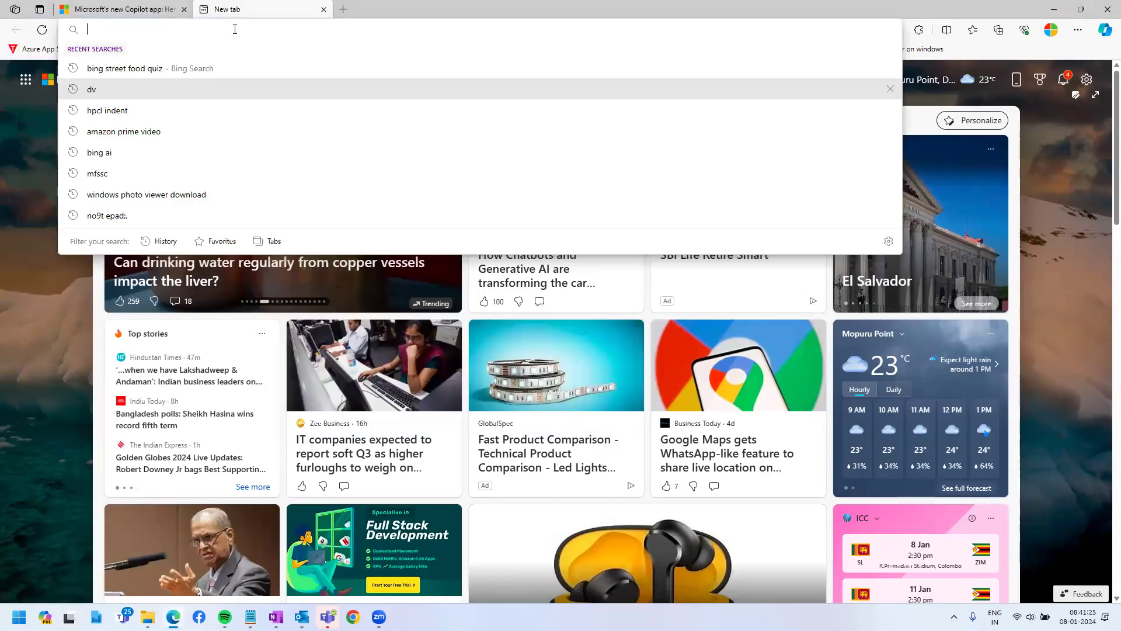
type("do")
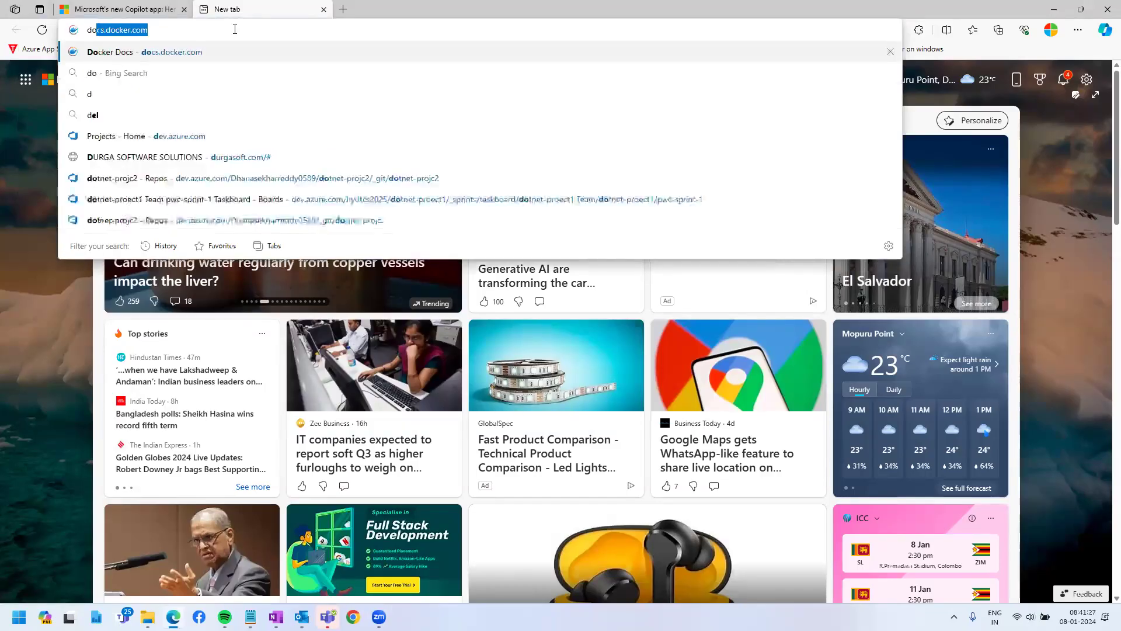
key("BackSpace")
key("BackSpace")
key("BackSpace")
type("do")
key("Return")
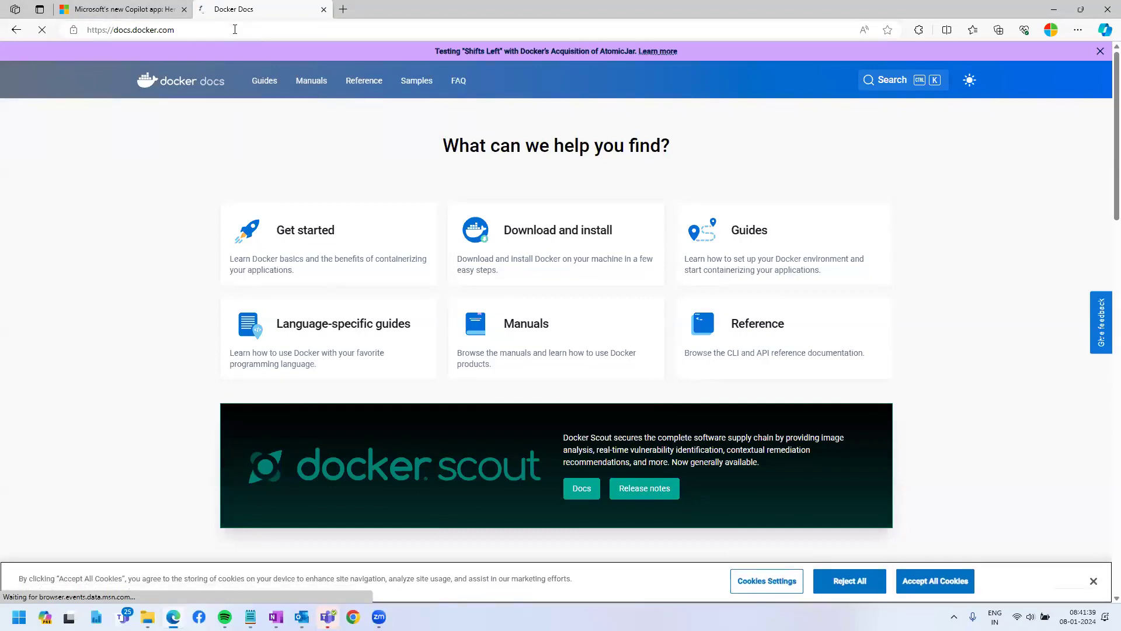
left_click(235, 29)
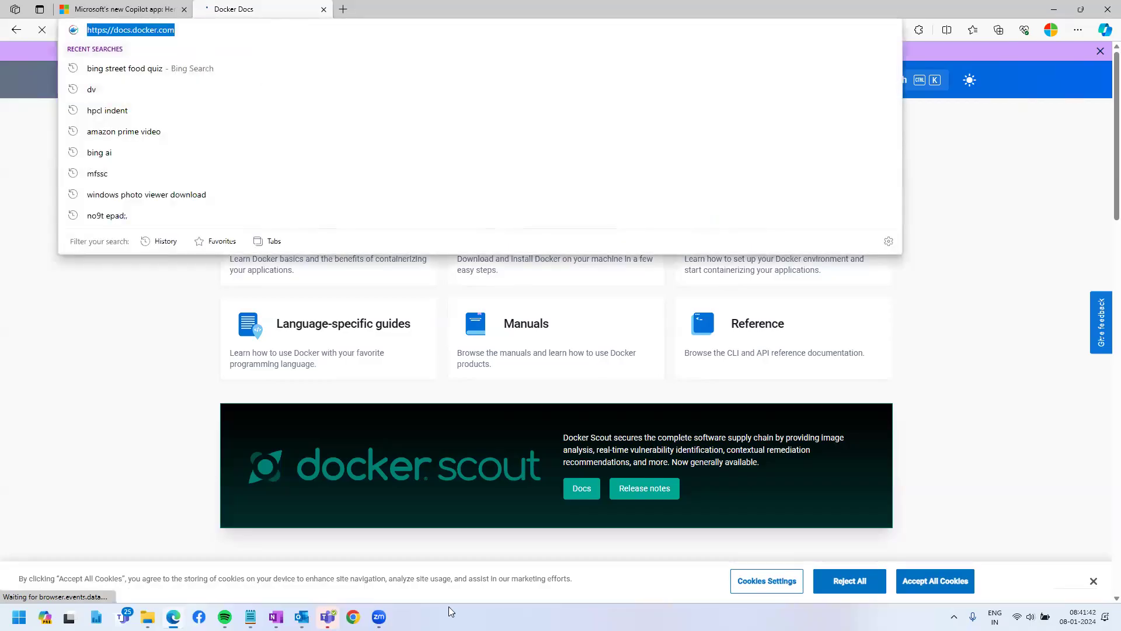
left_click(521, 436)
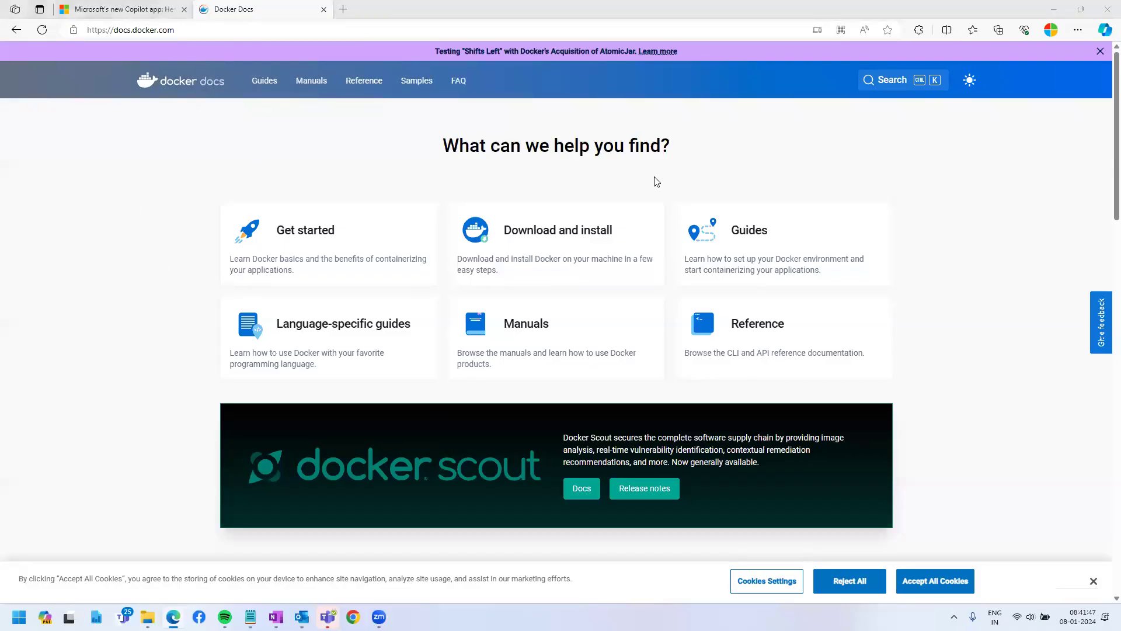
left_click(313, 230)
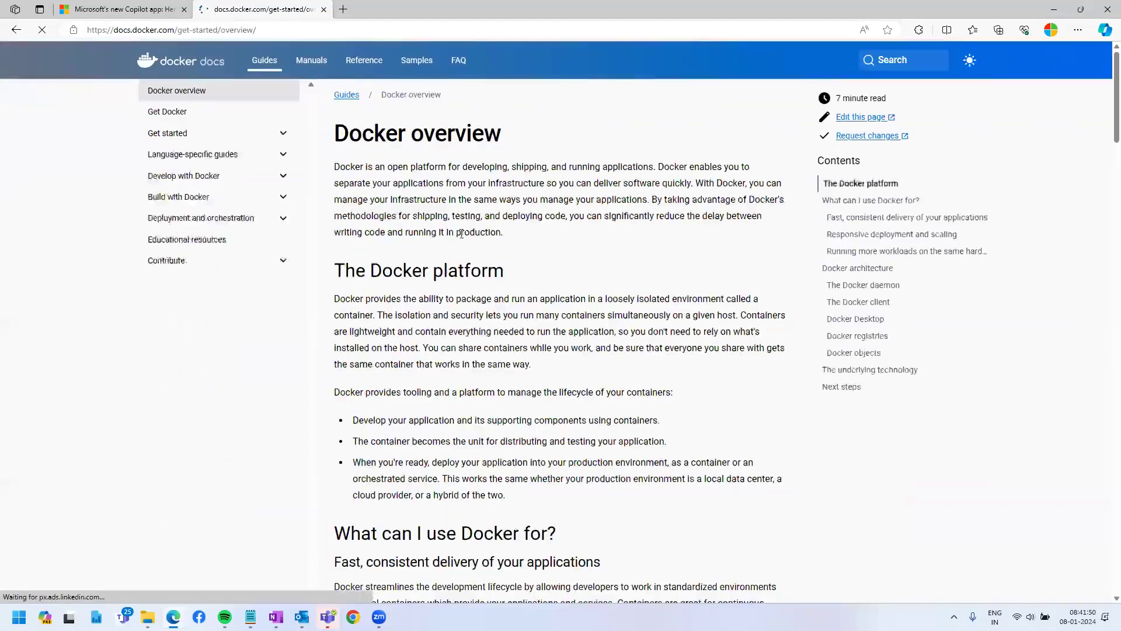
Step: Underline "Docker enables you to separate your applications from your infrastructure so you can" and scribble beside the "The Docker platform" heading
mouse_move(326, 176)
left_mouse_down()
mouse_move(387, 194)
mouse_move(656, 193)
left_mouse_up()
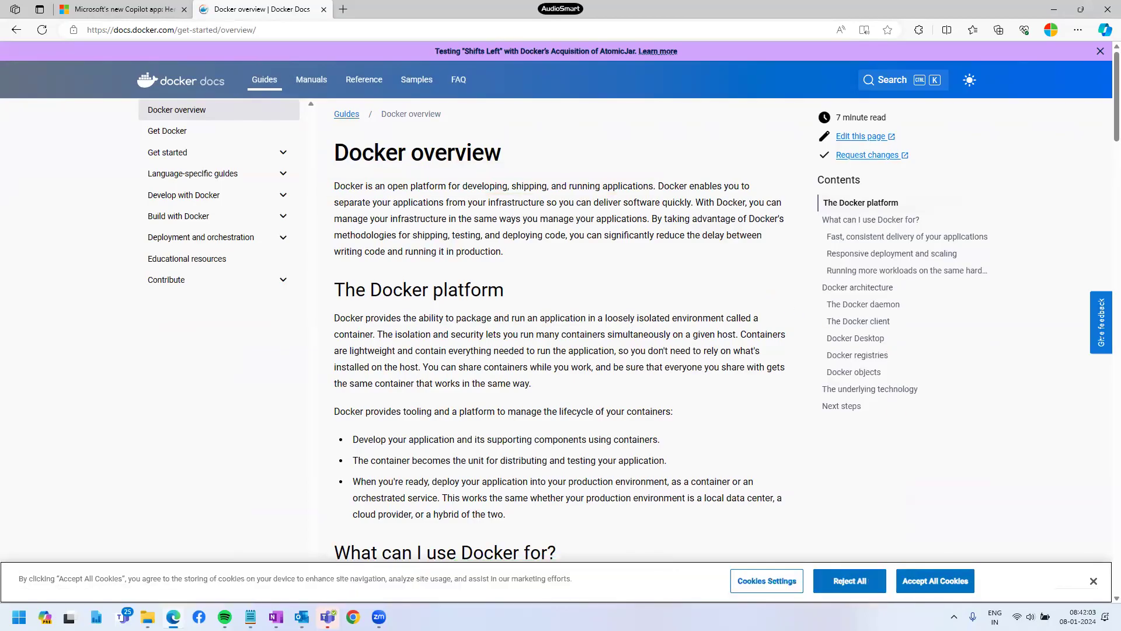
left_click_drag(636, 190, 767, 191)
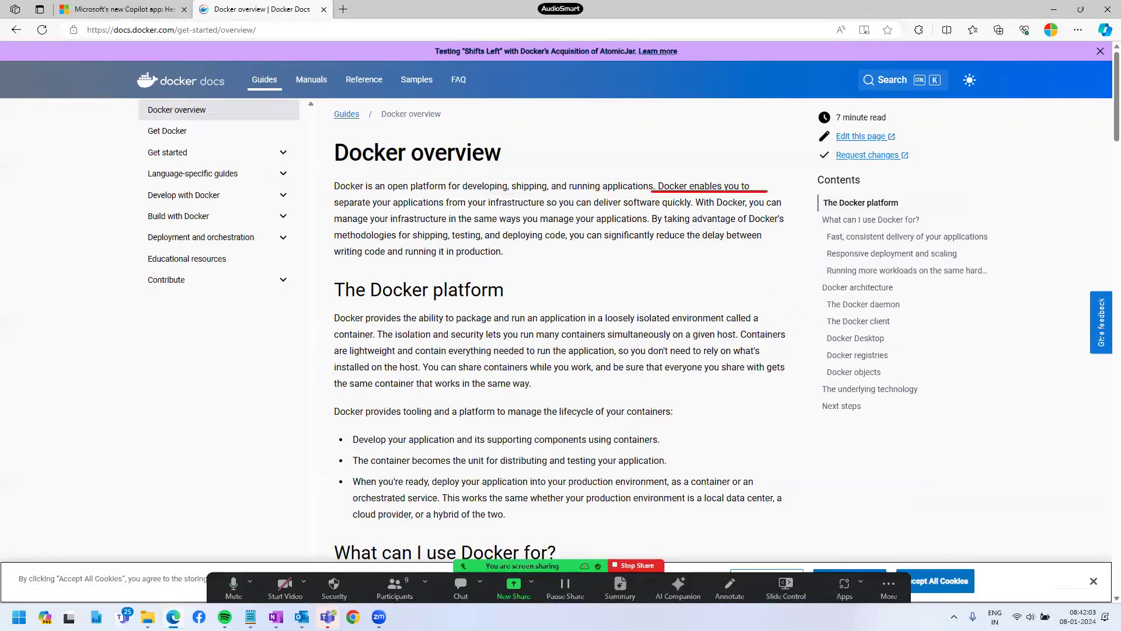
left_click_drag(327, 213, 589, 210)
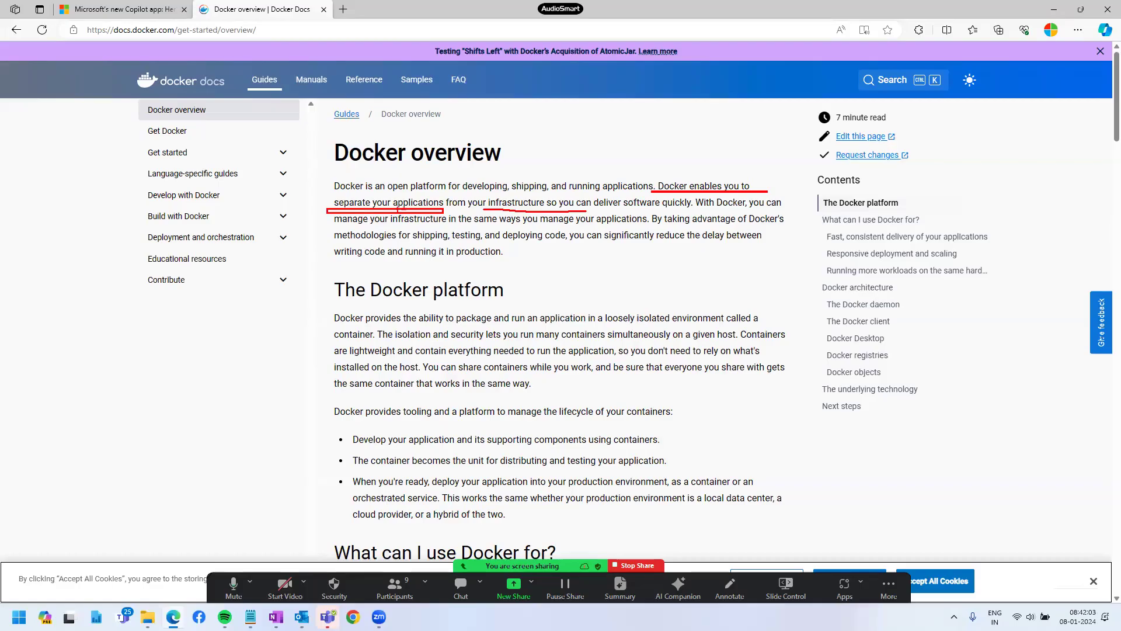
left_click_drag(388, 209, 591, 212)
mouse_move(566, 286)
left_mouse_down()
mouse_move(547, 290)
mouse_move(565, 310)
mouse_move(617, 295)
left_mouse_up()
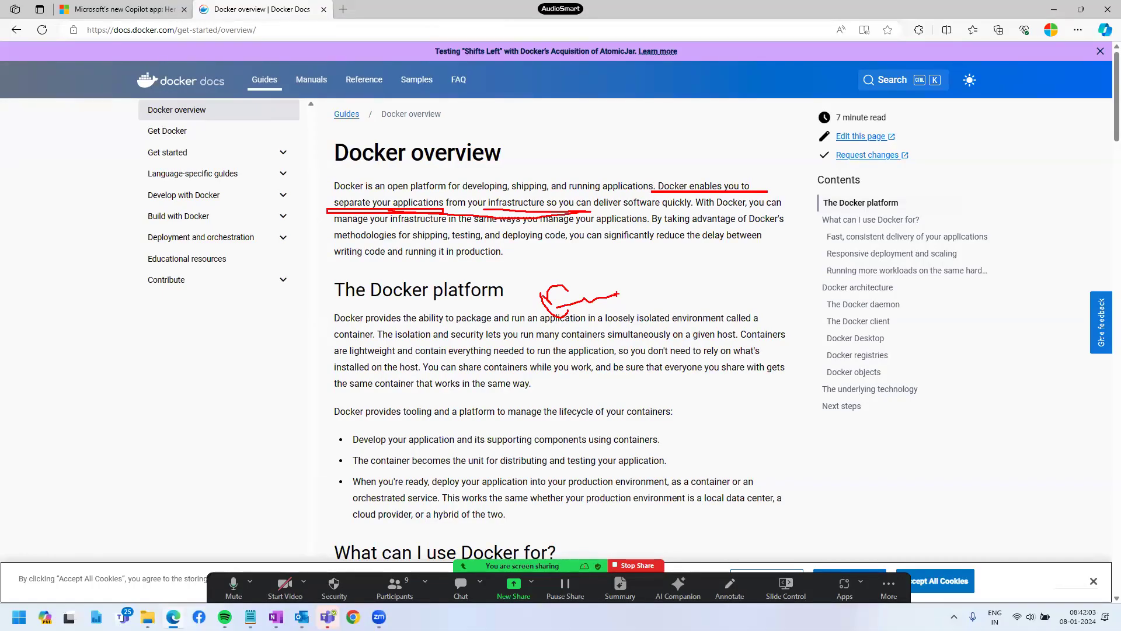
Step: Draw a large box over the bullet list with eight small boxes in a row above it, and loop and mark the large box
mouse_move(454, 374)
left_mouse_down()
mouse_move(686, 454)
mouse_move(856, 479)
left_mouse_up()
left_click_drag(444, 321, 471, 363)
left_click_drag(487, 322, 515, 367)
left_click_drag(541, 320, 563, 359)
left_click_drag(583, 320, 612, 366)
left_click_drag(628, 323, 658, 368)
left_click_drag(677, 326, 711, 362)
left_click_drag(739, 323, 780, 362)
left_click_drag(809, 309, 840, 359)
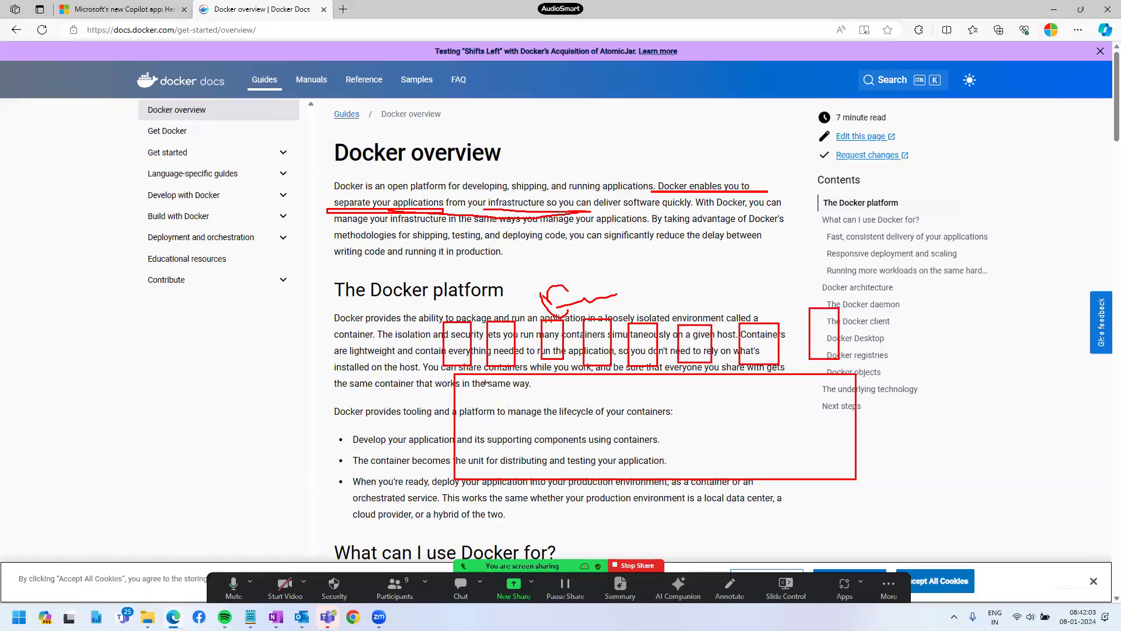
mouse_move(484, 370)
left_mouse_down()
mouse_move(418, 461)
mouse_move(524, 385)
mouse_move(570, 443)
mouse_move(589, 420)
mouse_move(632, 416)
left_mouse_up()
mouse_move(571, 444)
left_mouse_down()
mouse_move(525, 428)
mouse_move(587, 437)
mouse_move(601, 412)
left_mouse_up()
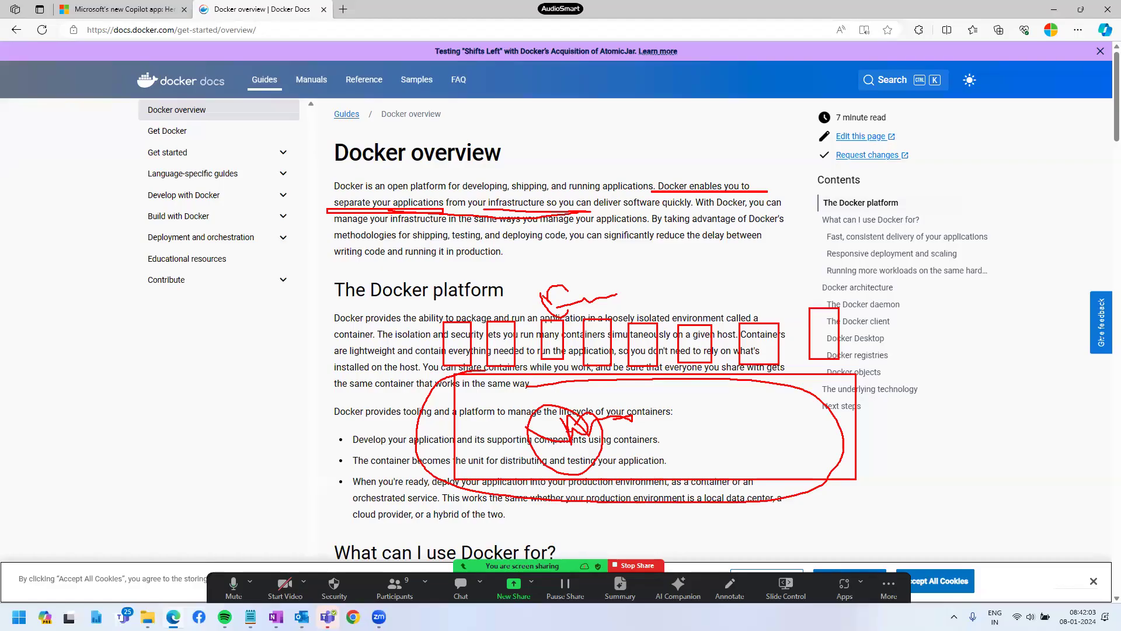
Step: Draw three arrows leading from the phrase "Docker is an open platform" and handwrite a letter at the end of each
mouse_move(337, 192)
left_mouse_down()
mouse_move(478, 178)
mouse_move(326, 187)
mouse_move(359, 193)
mouse_move(136, 273)
mouse_move(84, 315)
left_mouse_up()
mouse_move(84, 298)
left_mouse_down()
mouse_move(88, 316)
mouse_move(103, 315)
left_mouse_up()
mouse_move(57, 336)
left_mouse_down()
mouse_move(68, 353)
mouse_move(92, 324)
left_mouse_up()
left_click_drag(381, 182, 250, 339)
mouse_move(232, 303)
left_mouse_down()
mouse_move(251, 334)
mouse_move(222, 400)
mouse_move(257, 379)
left_mouse_up()
mouse_move(384, 200)
left_mouse_down()
mouse_move(387, 367)
mouse_move(435, 323)
left_mouse_up()
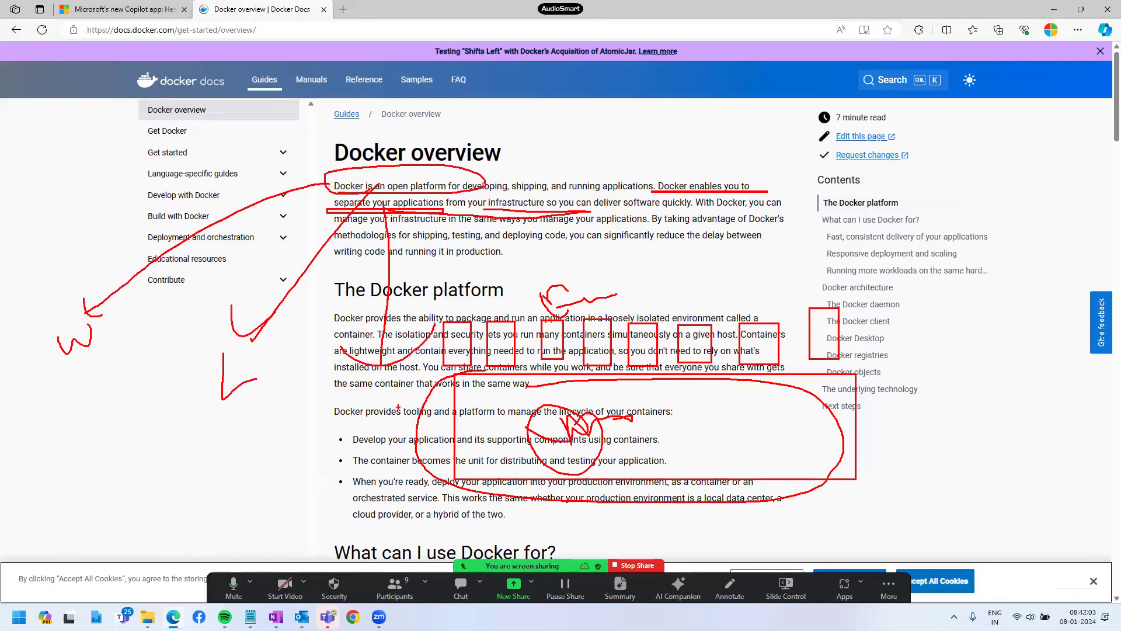
mouse_move(375, 401)
left_mouse_down()
mouse_move(384, 375)
mouse_move(423, 385)
left_mouse_up()
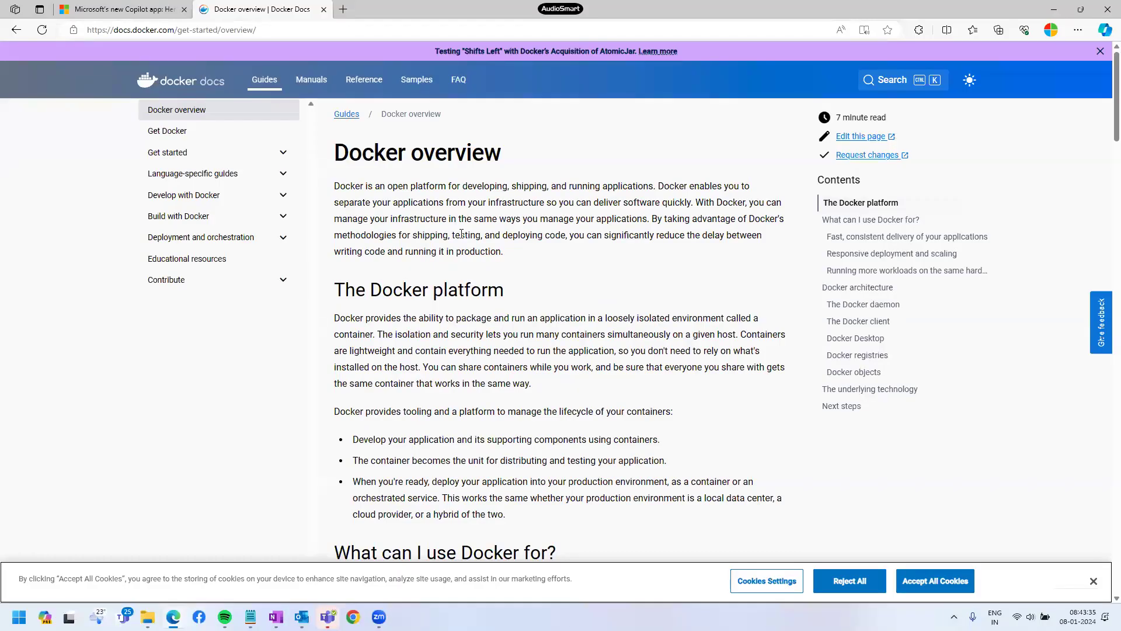
right_click(461, 235)
left_click(294, 311)
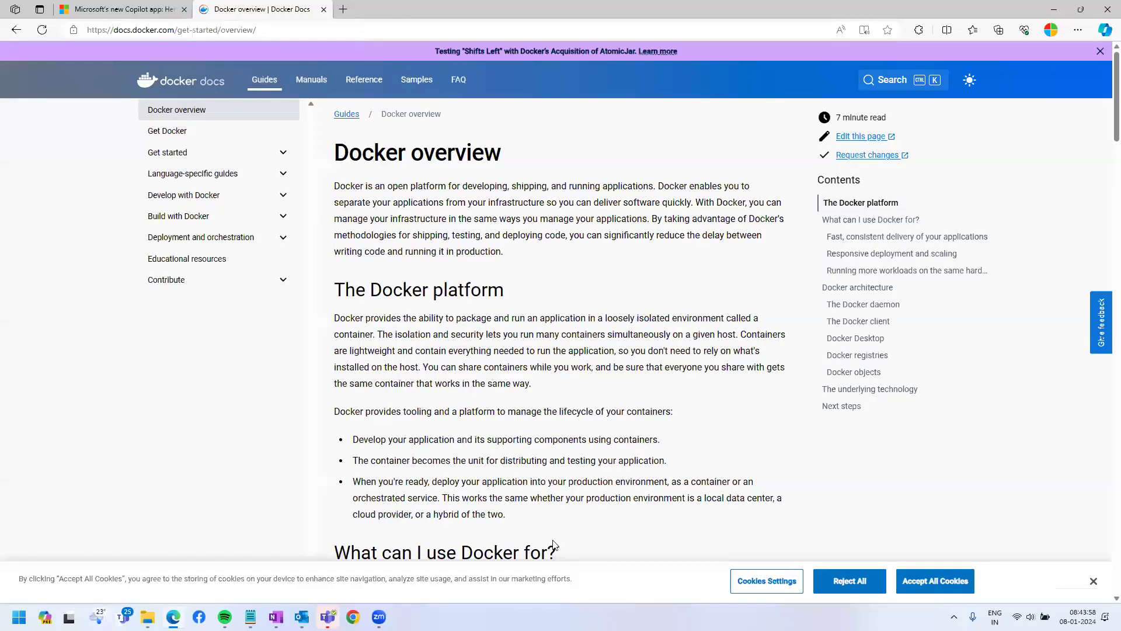
Step: Close the Docker overview page and load docs.docker.com in a fresh browser tab
middle_click(257, 10)
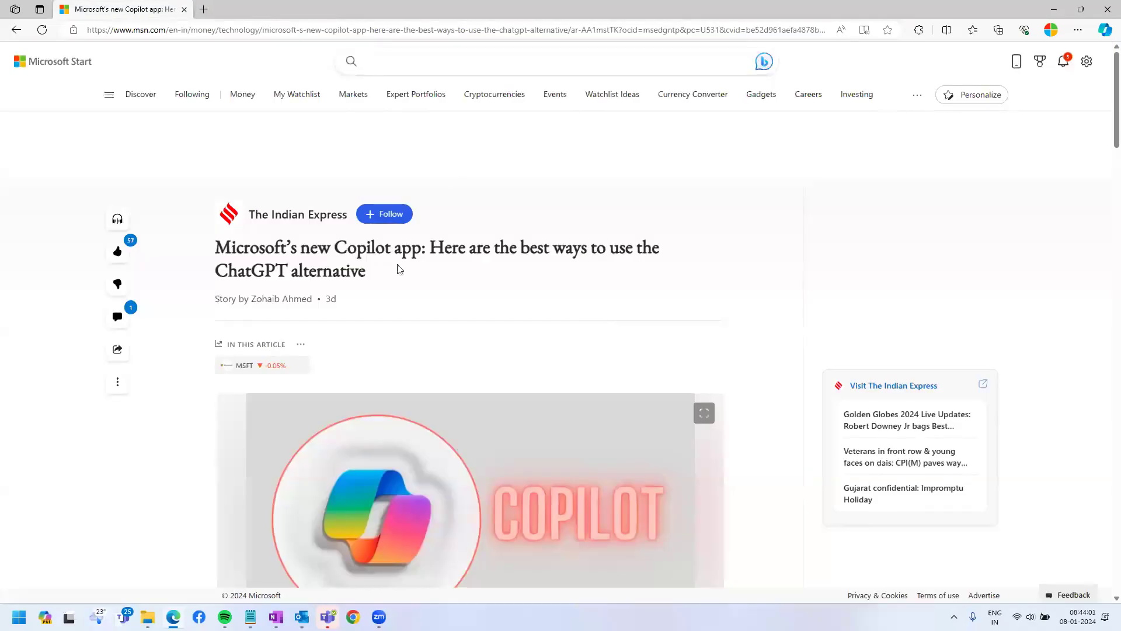
left_click(203, 9)
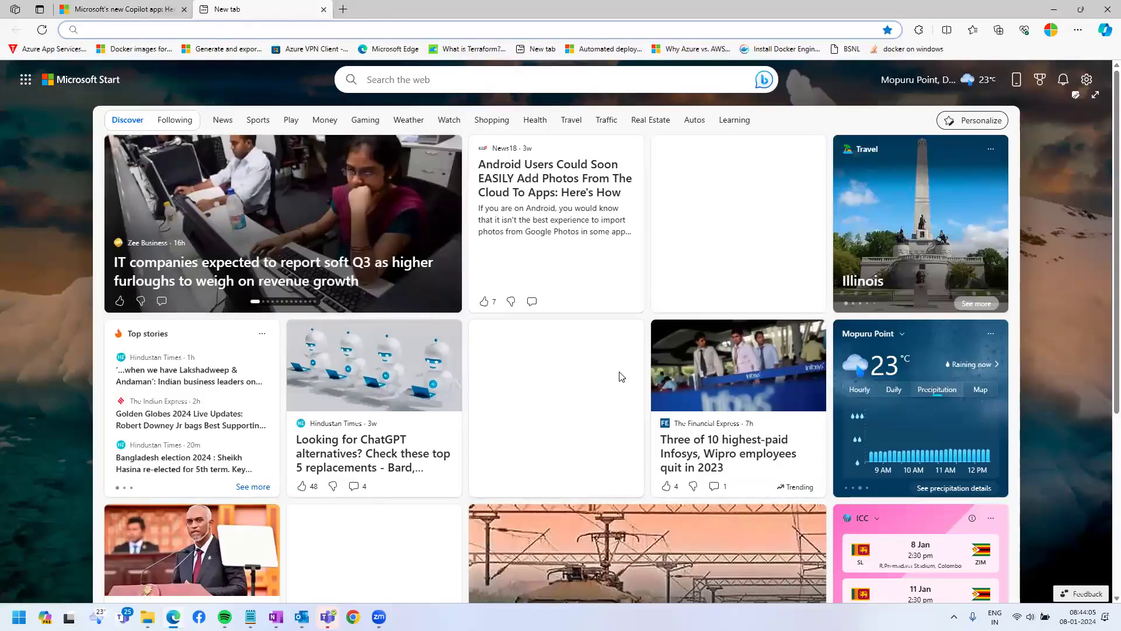
left_click(129, 11)
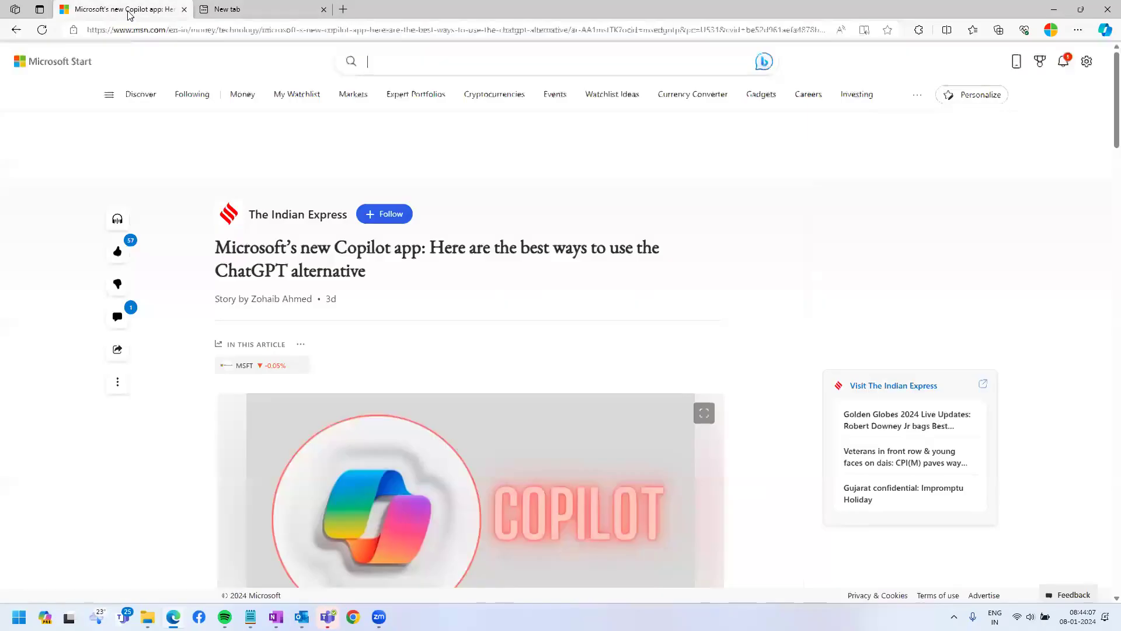
key("ctrl+Tab")
left_click(204, 27)
type("do")
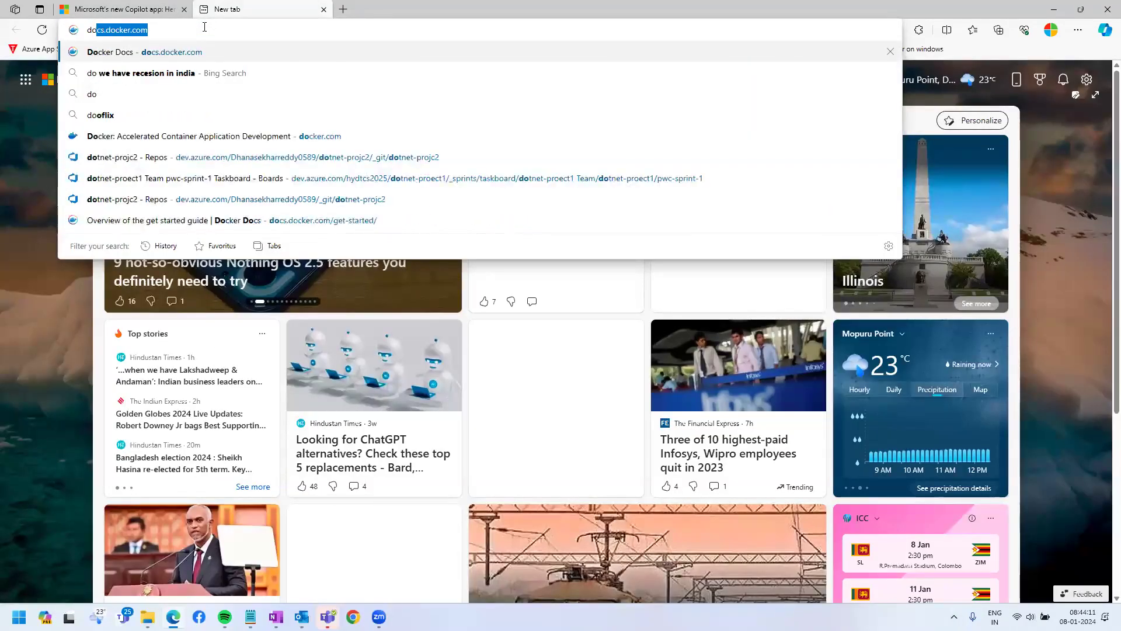
key("Return")
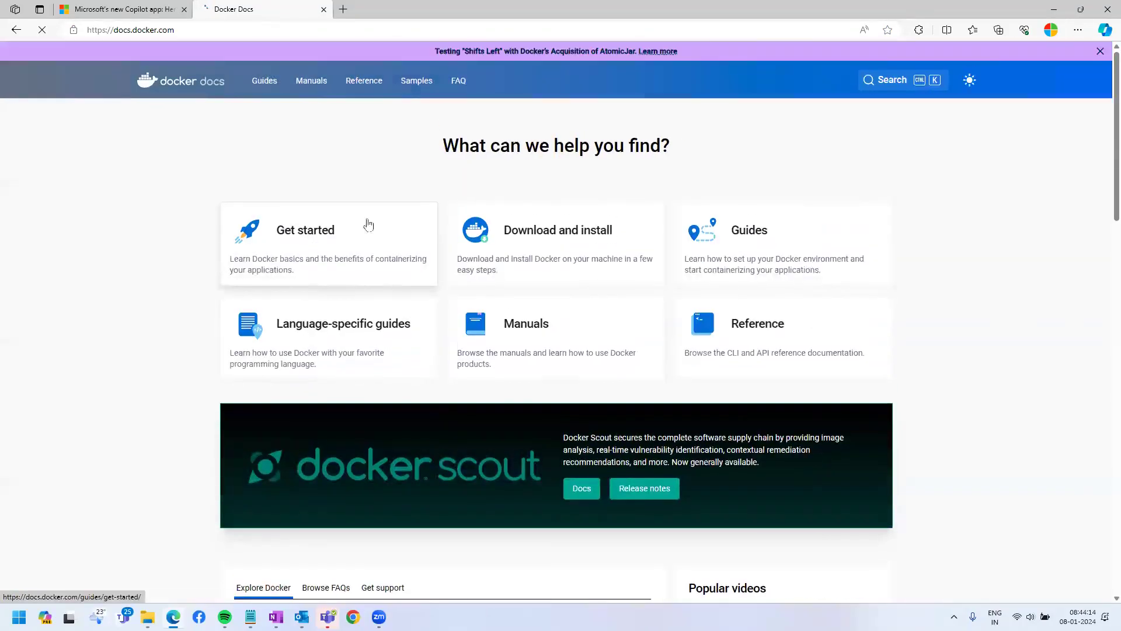
Step: Open the Download and install page and circle the Docker Desktop for Linux option with the annotation pen
left_click(546, 233)
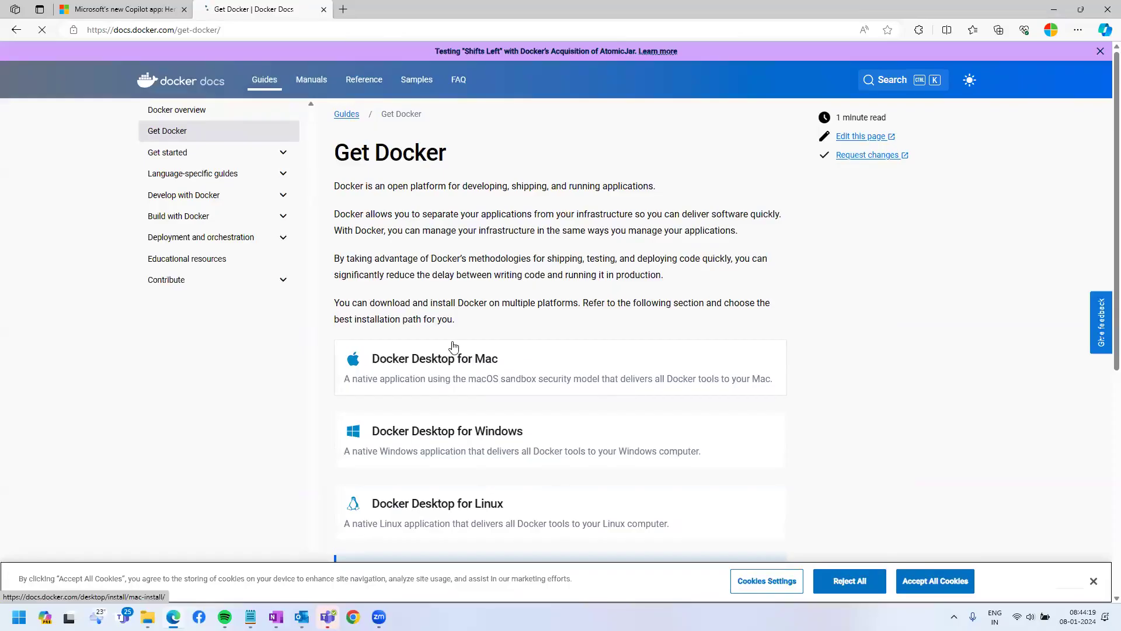
scroll(453, 345, "down", 4)
left_click_drag(370, 250, 672, 344)
scroll(642, 381, "down", 3)
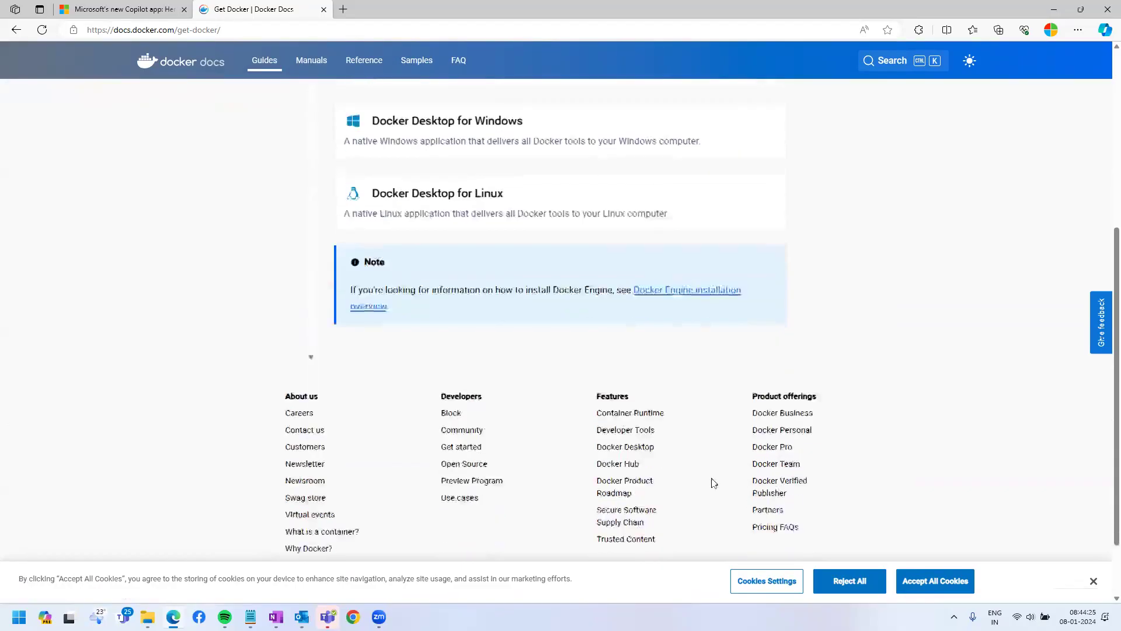
mouse_move(379, 93)
left_mouse_down()
mouse_move(473, 165)
mouse_move(432, 93)
mouse_move(392, 100)
left_mouse_up()
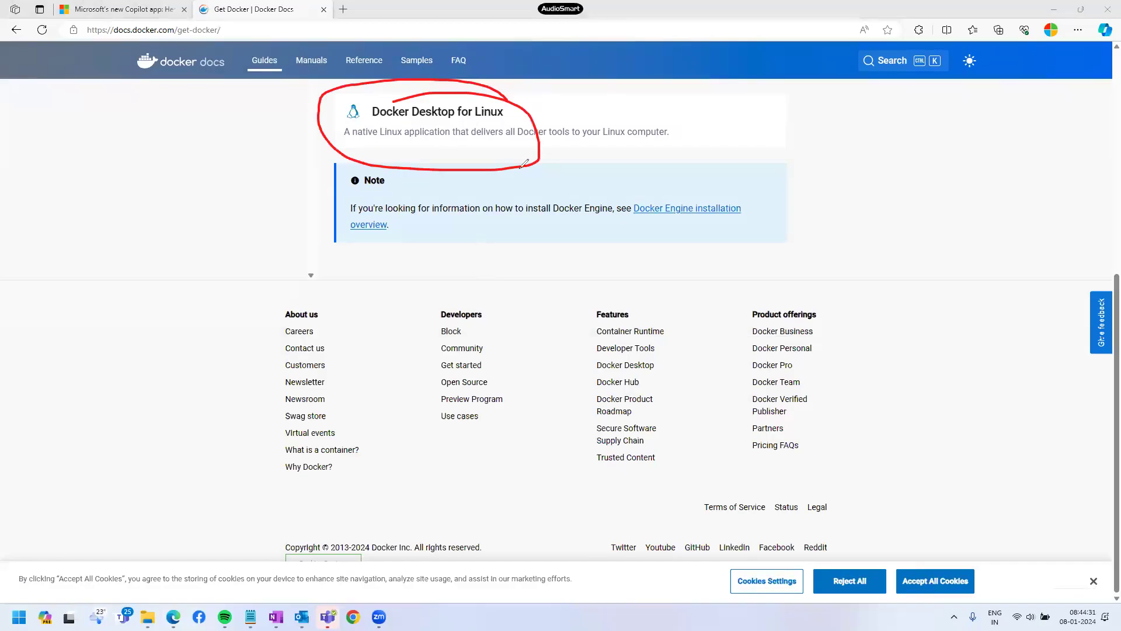
mouse_move(540, 116)
left_mouse_down()
mouse_move(528, 140)
mouse_move(575, 163)
left_mouse_up()
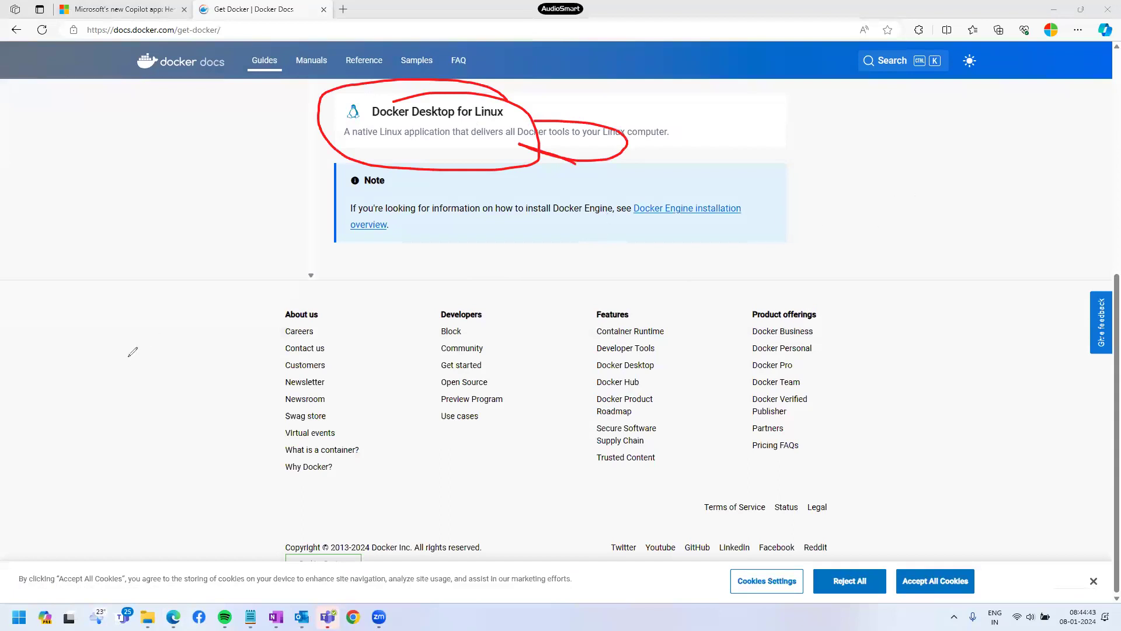
Step: Sketch two boxes with arrows up to circled labels "P" and "Vm", and clear the annotations when finished
mouse_move(141, 312)
left_mouse_down()
mouse_move(232, 310)
mouse_move(239, 366)
mouse_move(175, 369)
mouse_move(140, 315)
mouse_move(169, 279)
mouse_move(184, 283)
left_mouse_up()
left_click_drag(181, 240, 201, 273)
left_click_drag(188, 237, 202, 249)
mouse_move(390, 292)
left_mouse_down()
mouse_move(503, 321)
mouse_move(387, 352)
mouse_move(399, 290)
mouse_move(437, 288)
left_mouse_up()
left_click_drag(422, 271, 441, 269)
mouse_move(423, 230)
left_mouse_down()
mouse_move(493, 219)
mouse_move(513, 238)
mouse_move(451, 213)
left_mouse_up()
mouse_move(132, 232)
left_mouse_down()
mouse_move(178, 236)
mouse_move(149, 252)
left_mouse_up()
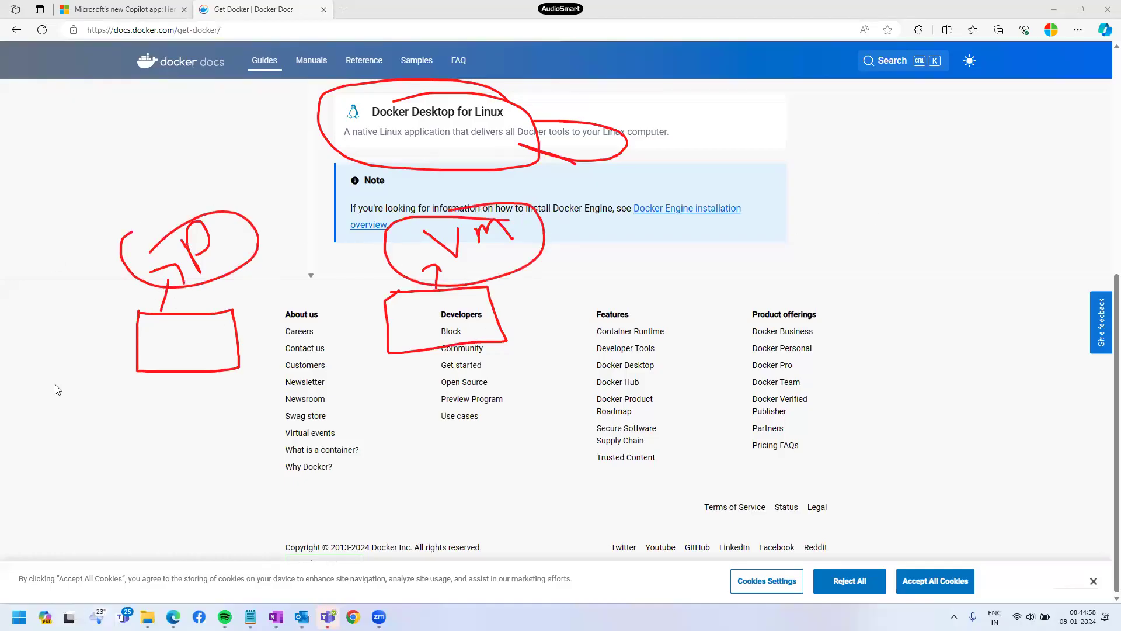
key("Escape")
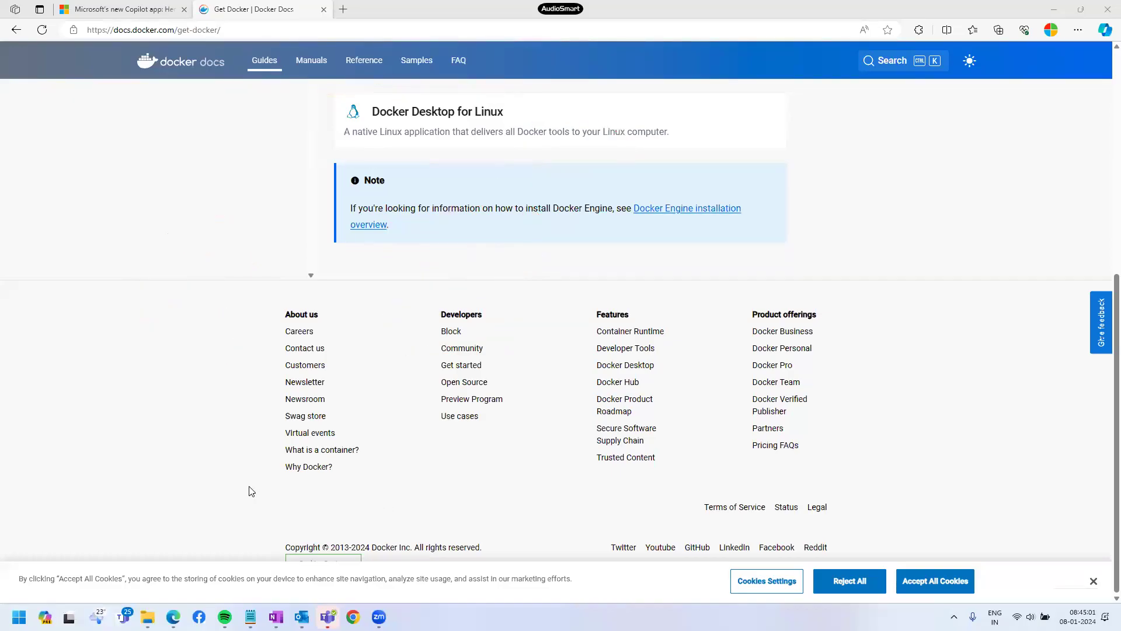
Step: Show the desktop and browse to New Volume (E:) in File Explorer
scroll(251, 490, "up", 7)
scroll(251, 490, "down", 7)
mouse_move(327, 617)
key("super+d")
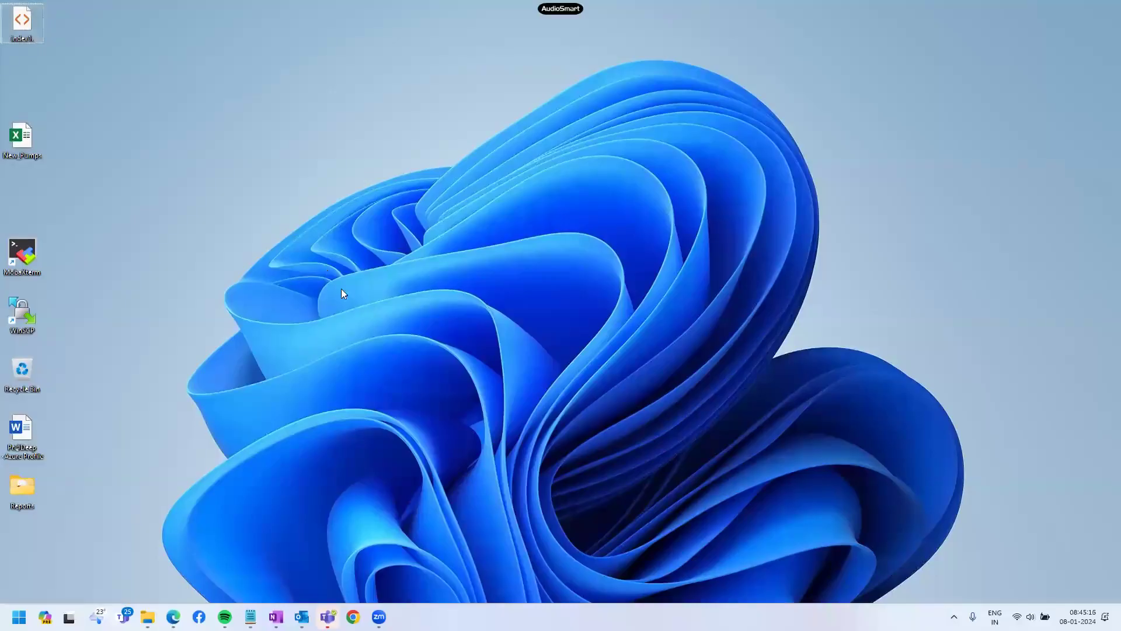
right_click(373, 318)
left_click(402, 368)
key("Return")
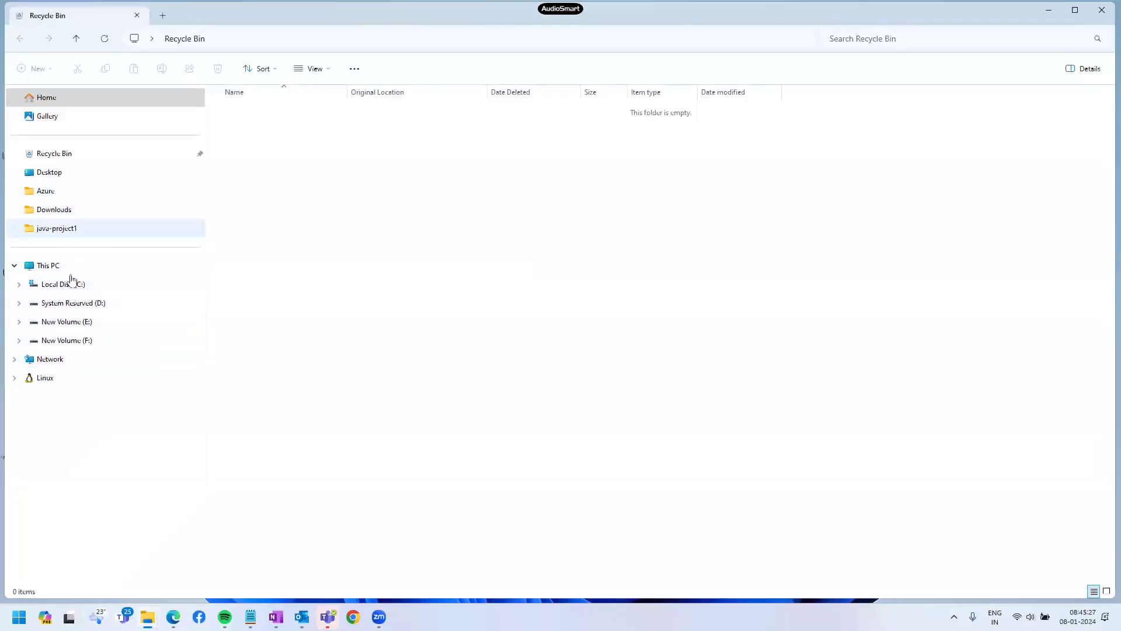
left_click(80, 319)
left_click(247, 185)
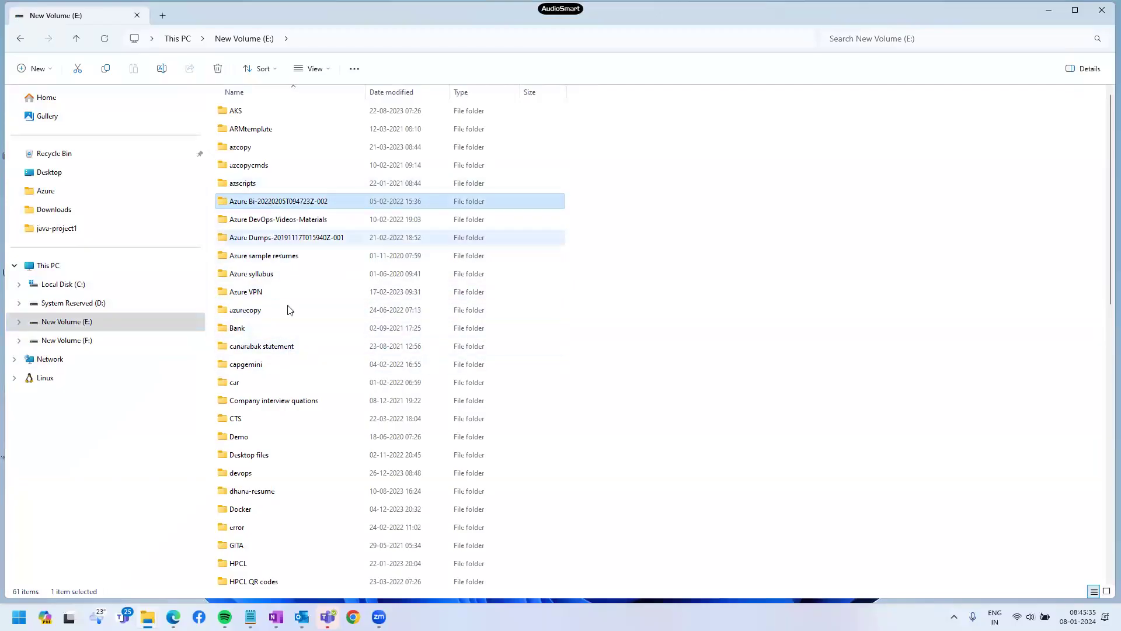
scroll(302, 409, "down", 6)
scroll(302, 413, "down", 6)
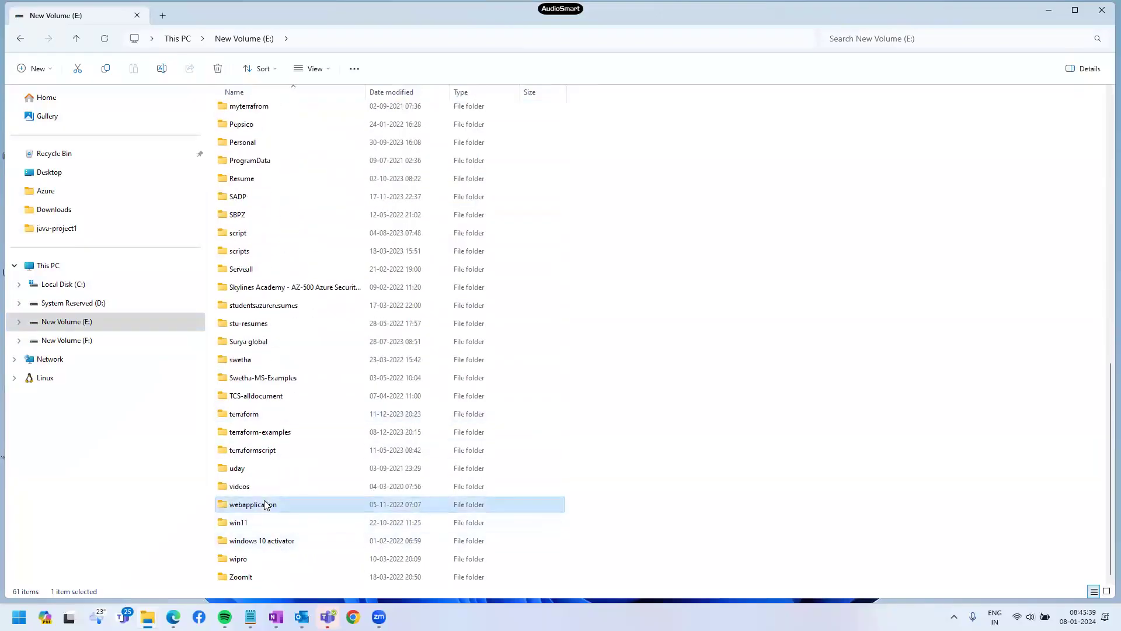
double_click(273, 504)
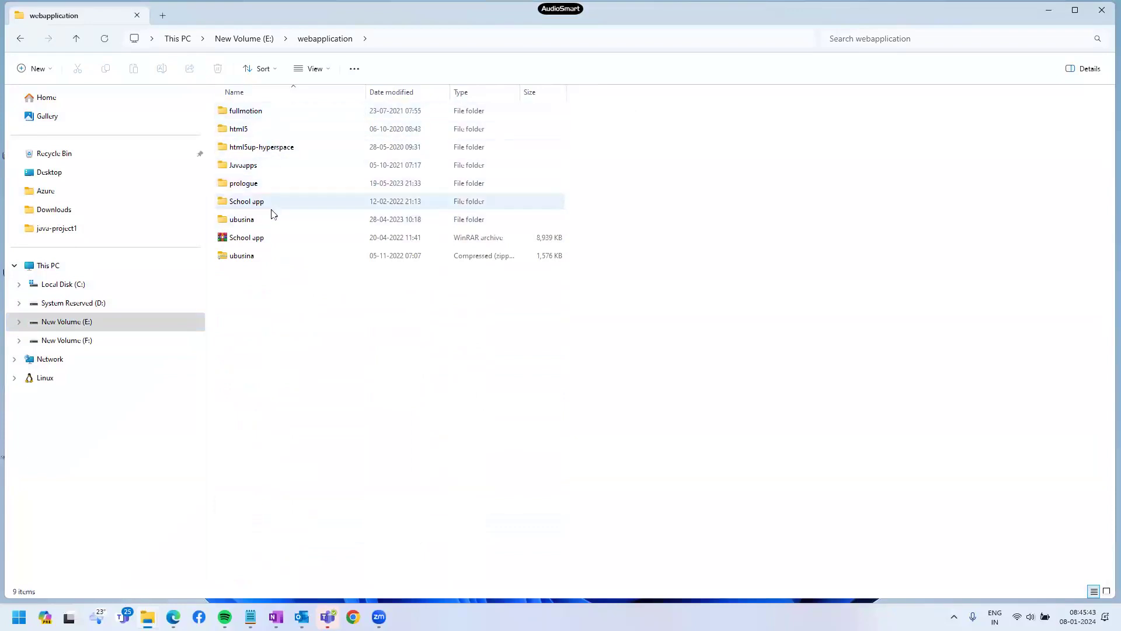
left_click(21, 38)
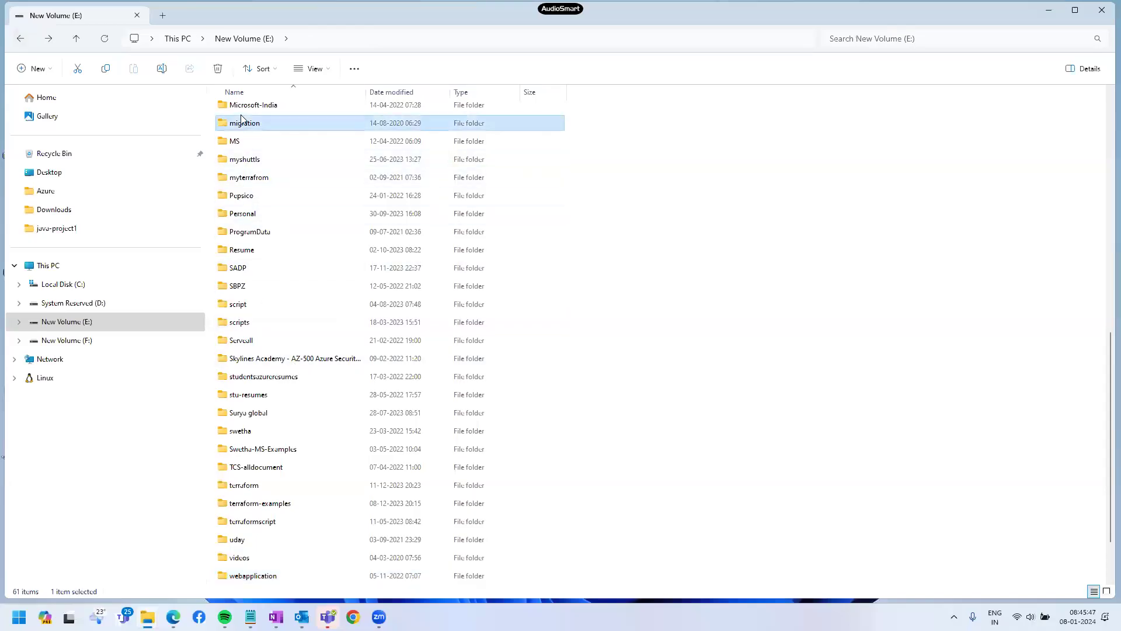
Step: Open the Docker-Fundamentals-v1 presentation from the Docker folder and dismiss the Office licence notice
scroll(240, 114, "up", 4)
left_click(240, 112)
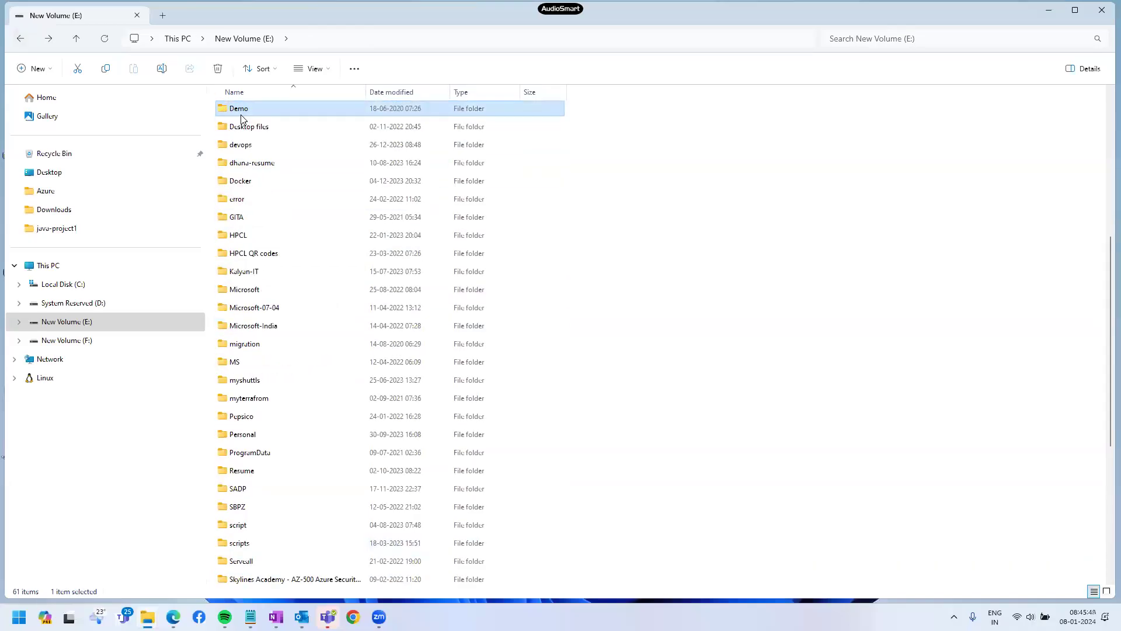
double_click(250, 183)
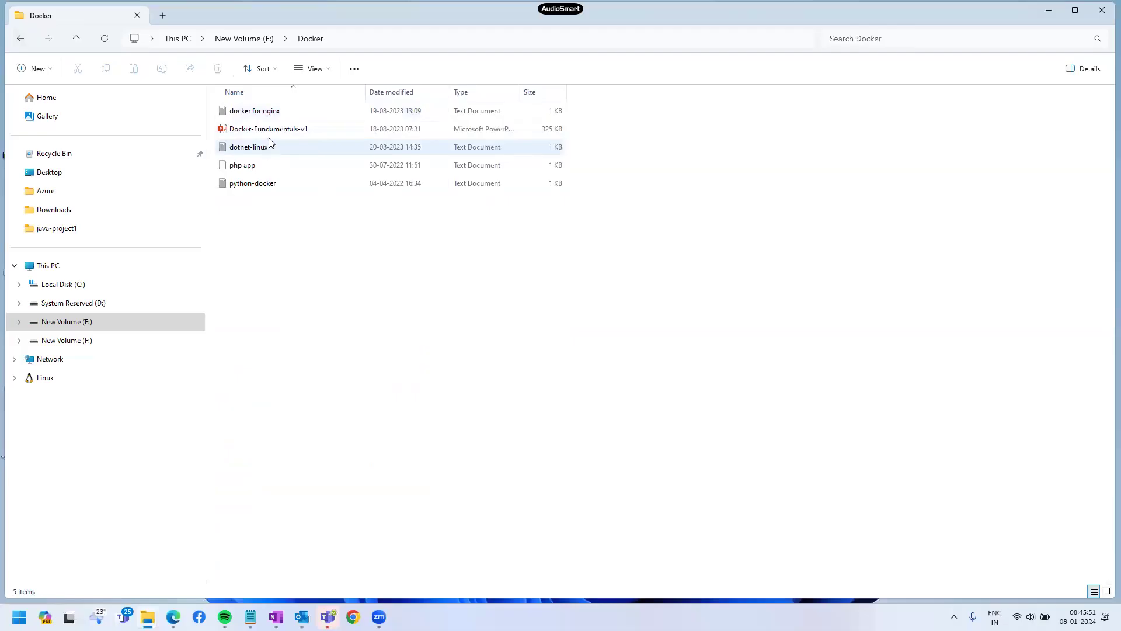
double_click(271, 129)
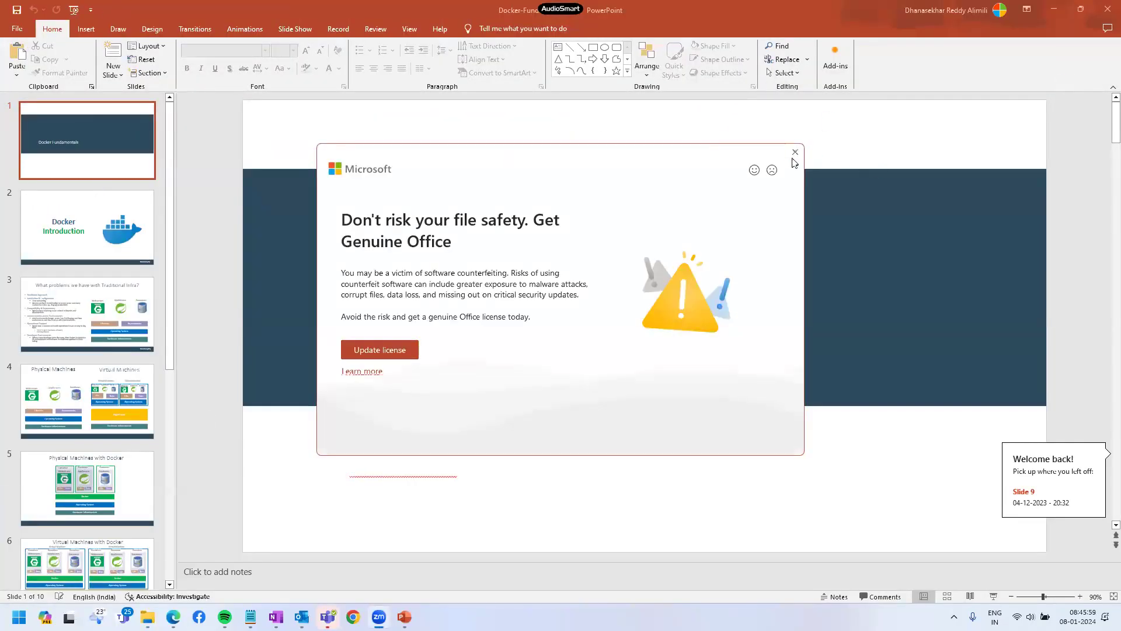
left_click(794, 152)
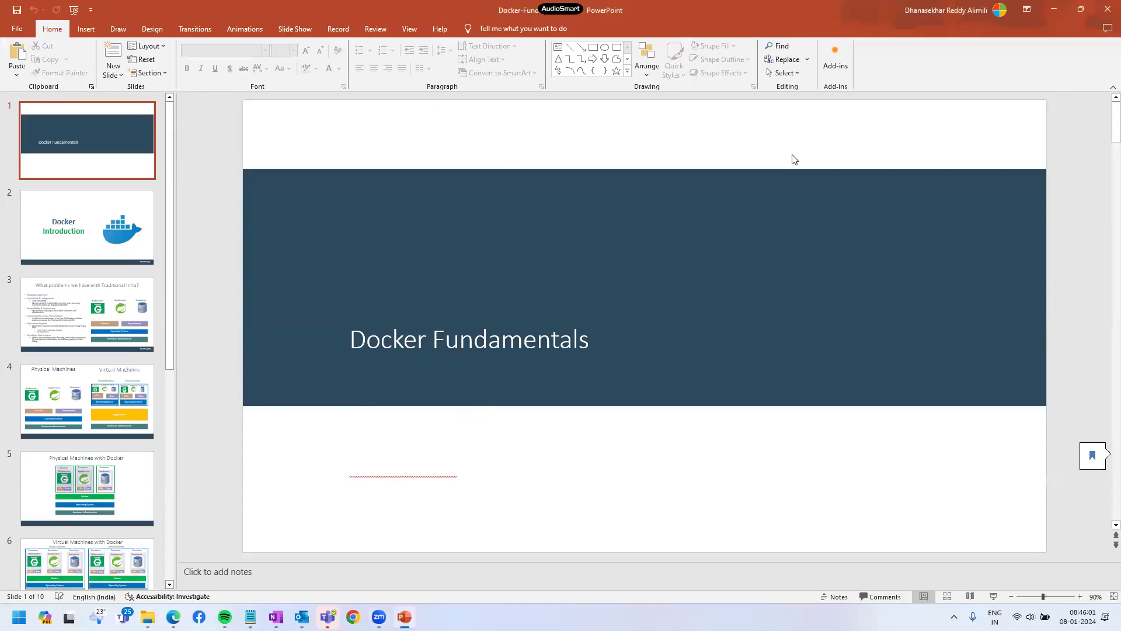